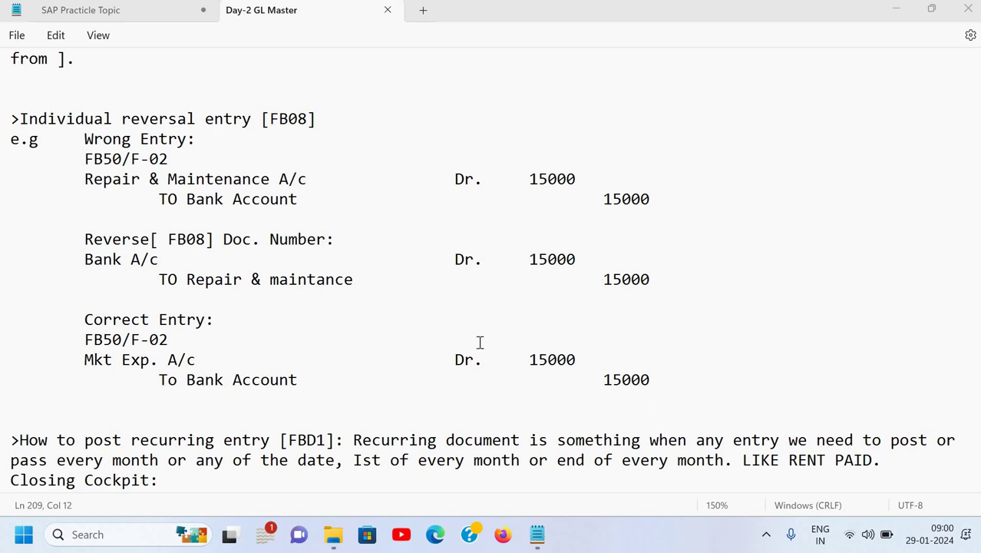
# Add the lines "Month End Activity" and "Year End Activiy" below "Closing Cockpit:" in the Day-2 GL Master notes
pyautogui.click(362, 287)
pyautogui.press('Down')
pyautogui.press('Down')
pyautogui.press('Down')
pyautogui.press('Down')
pyautogui.press('Down')
pyautogui.press('Down')
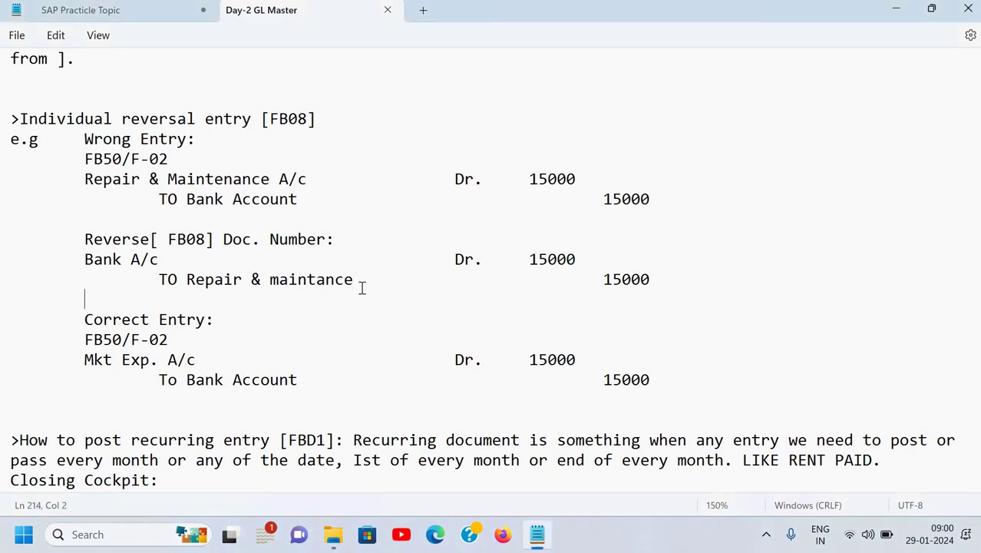
pyautogui.press('Down')
pyautogui.press('Down')
pyautogui.press('Down')
pyautogui.press('Return')
pyautogui.write('Month End Activity')
pyautogui.press('Return')
pyautogui.write('Year End Activiy')
pyautogui.press('Return')
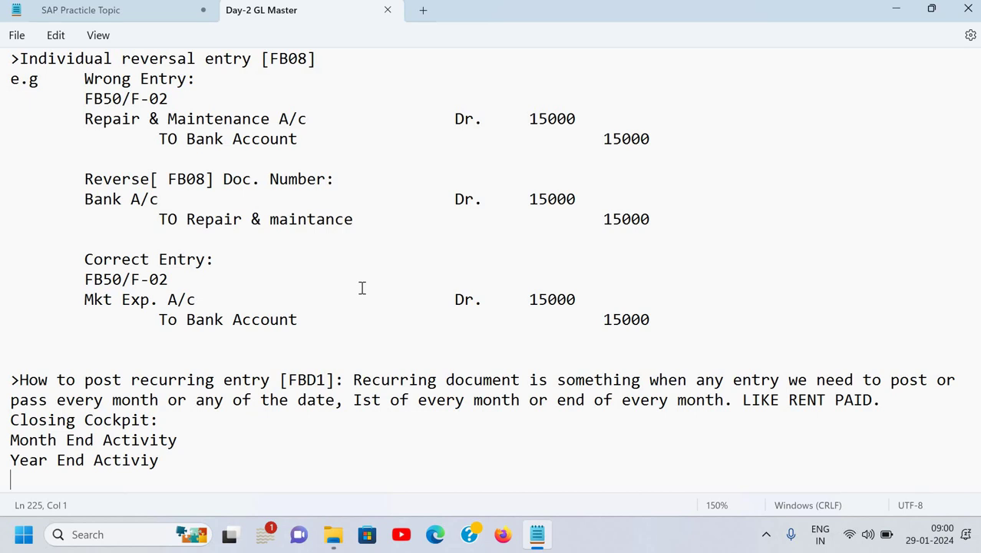
# Switch to SAP Logon from the desktop and try to connect to the EDU_HANA system
pyautogui.press('super+d')
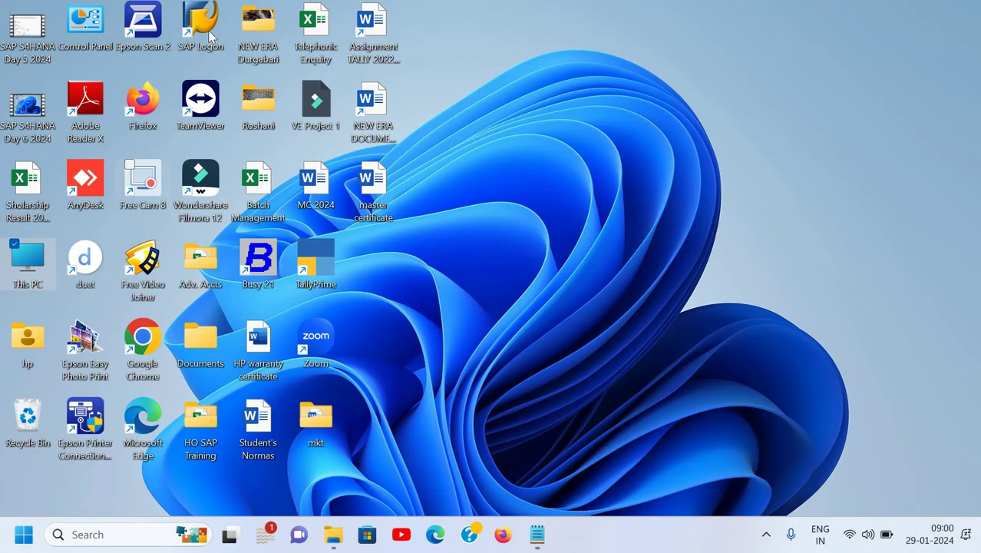
pyautogui.doubleClick(201, 27)
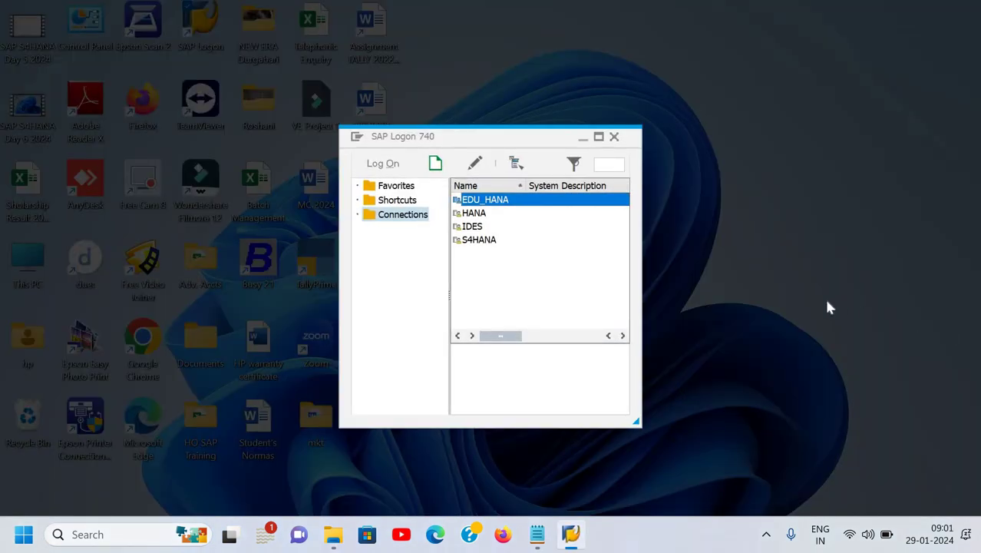
pyautogui.press('Return')
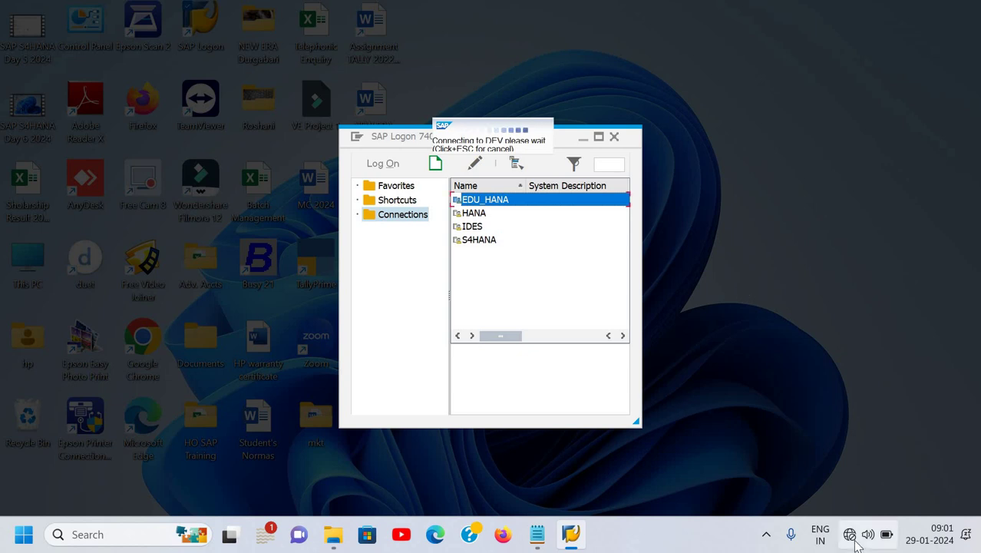
# Dismiss the SAP connection error and start connecting to the New Era 4g Wi-Fi network
pyautogui.press('super+a')
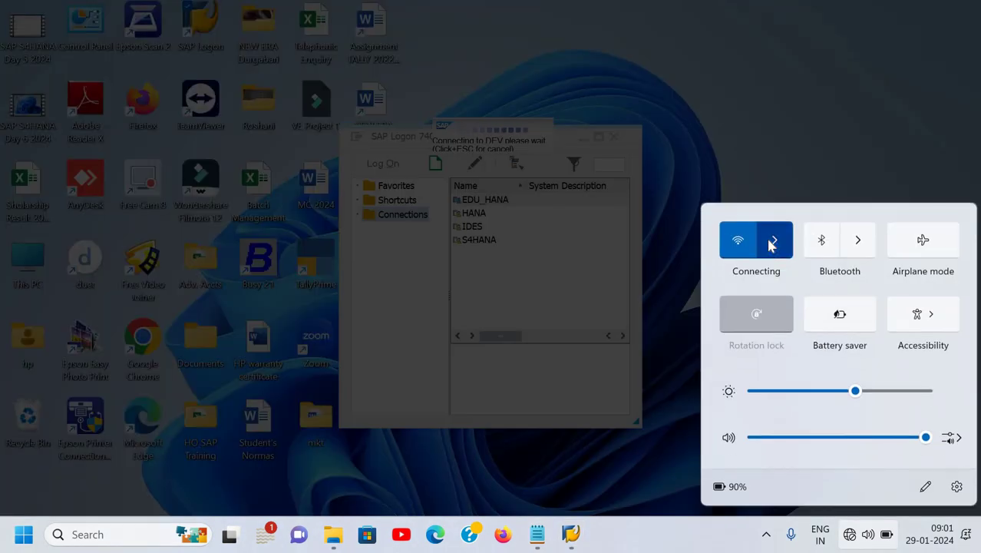
pyautogui.click(772, 241)
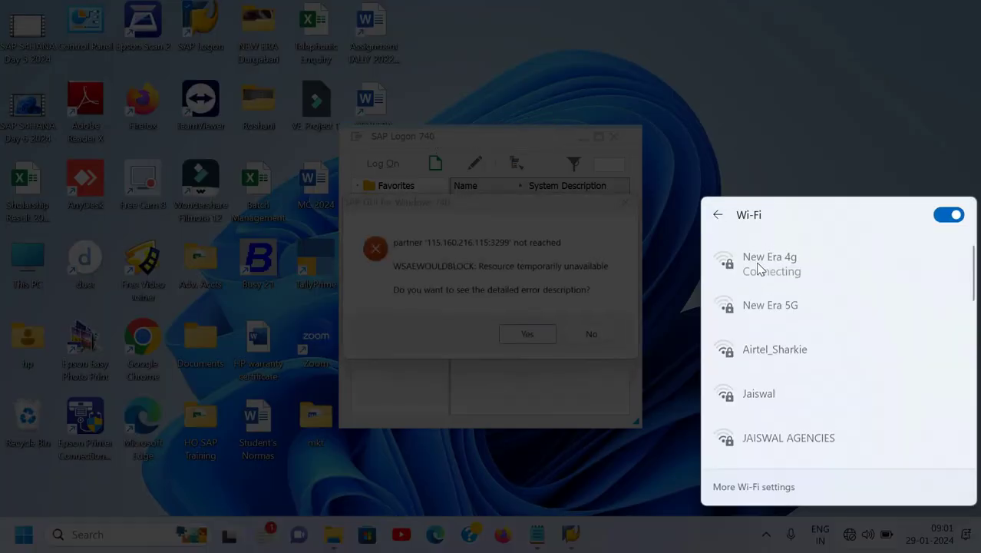
pyautogui.click(590, 335)
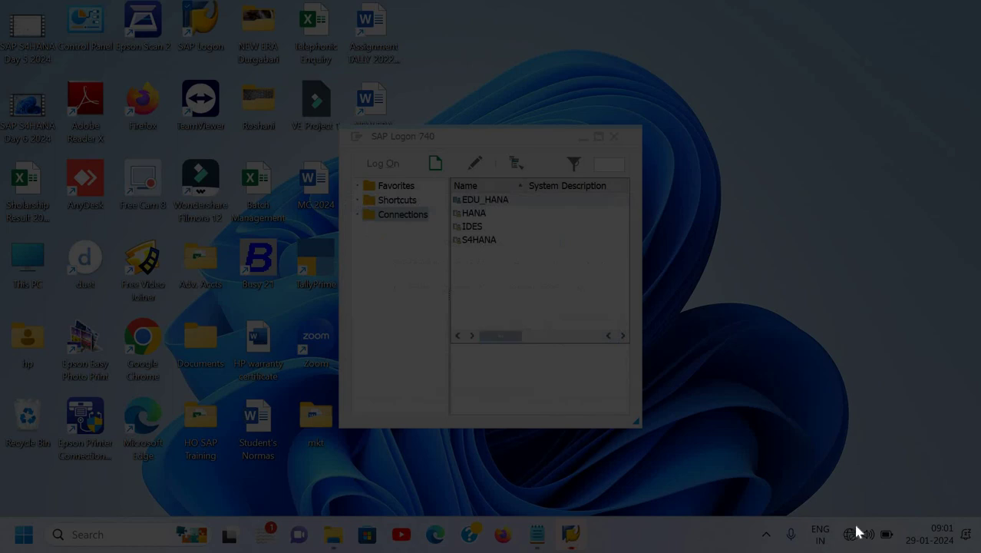
pyautogui.click(850, 539)
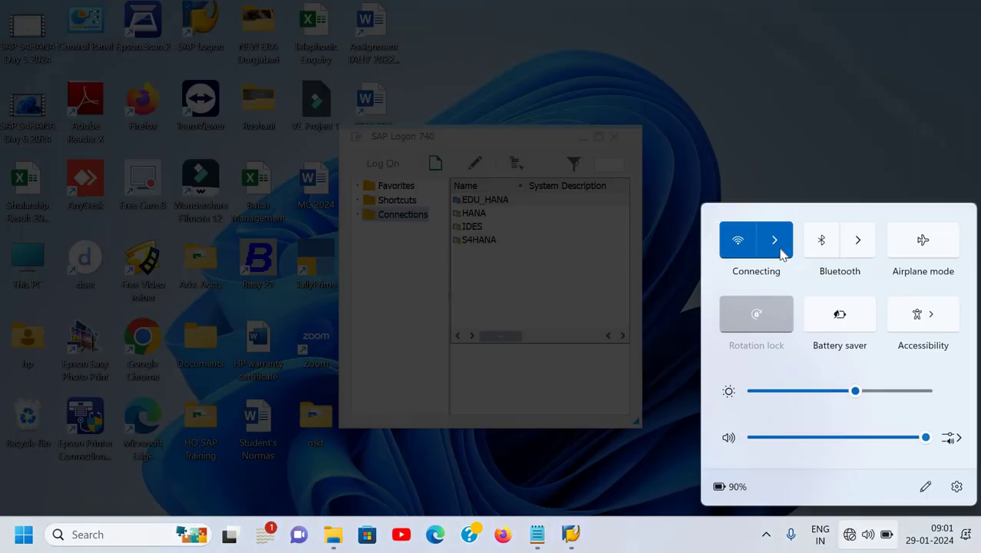
pyautogui.click(780, 250)
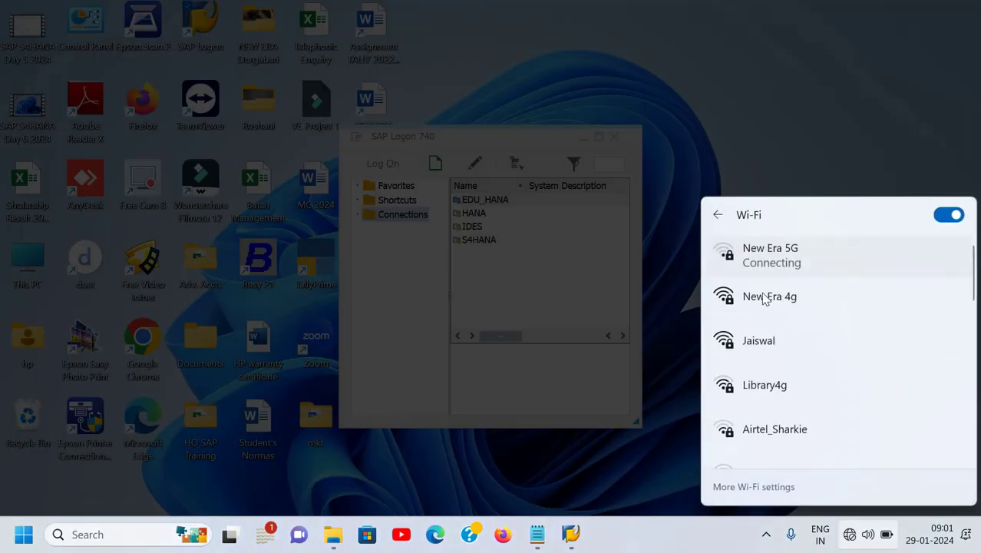
pyautogui.click(769, 301)
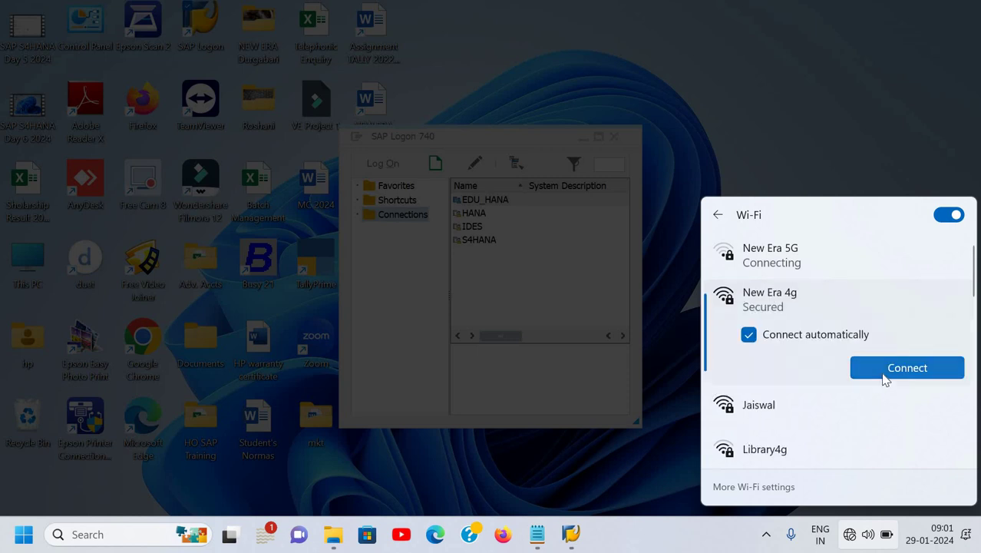
pyautogui.press('Return')
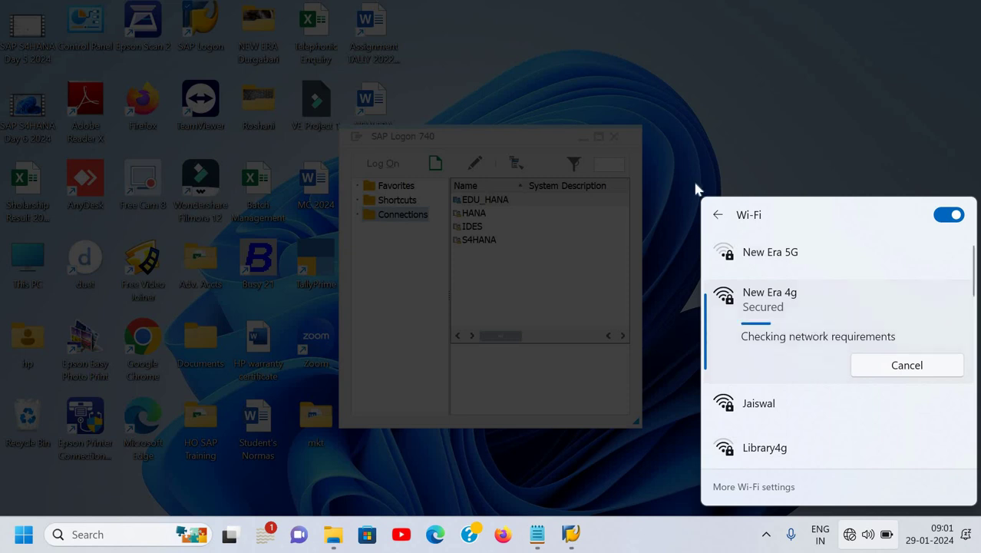
# Turn Wi-Fi off and on again, and cancel the pending New Era 4g connection
pyautogui.click(949, 215)
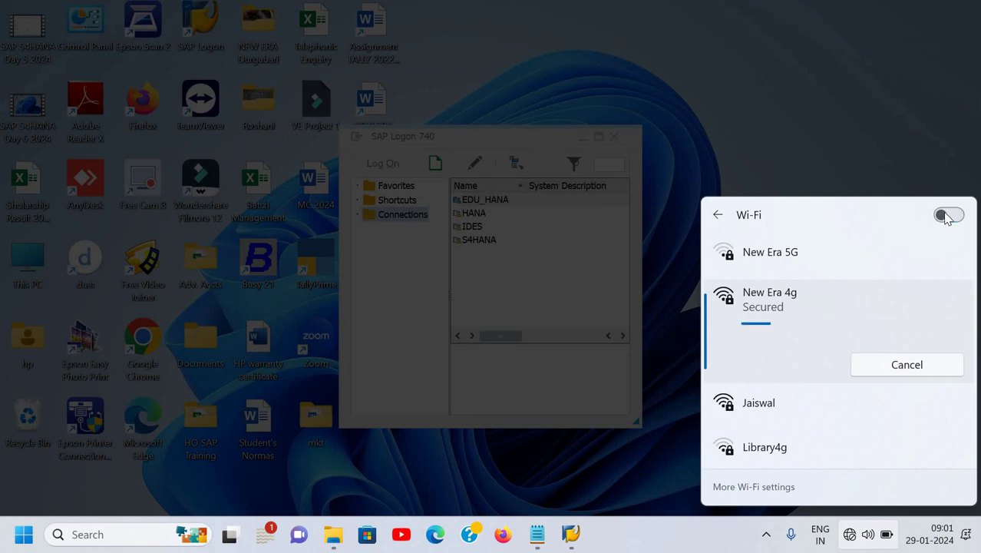
pyautogui.click(949, 216)
pyautogui.click(921, 365)
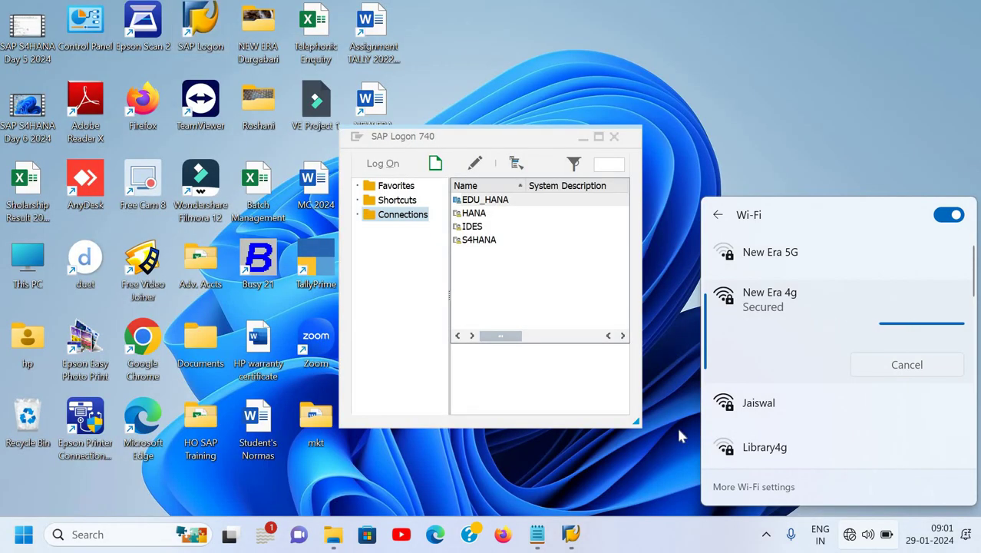
pyautogui.click(849, 536)
pyautogui.moveTo(849, 540)
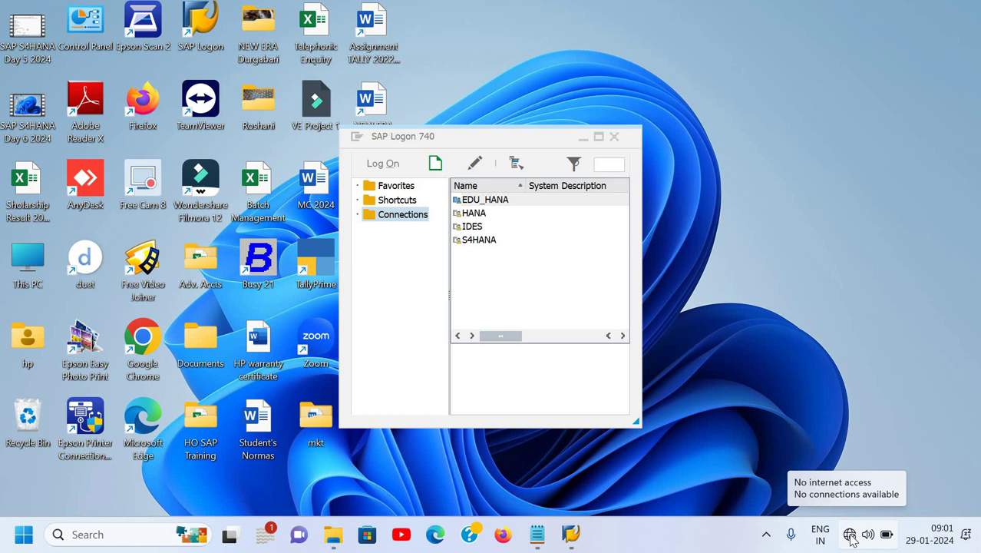
# Open the EDU_HANA connection and log on with the suggested user ID and the account password
pyautogui.click(515, 203)
pyautogui.doubleClick(516, 203)
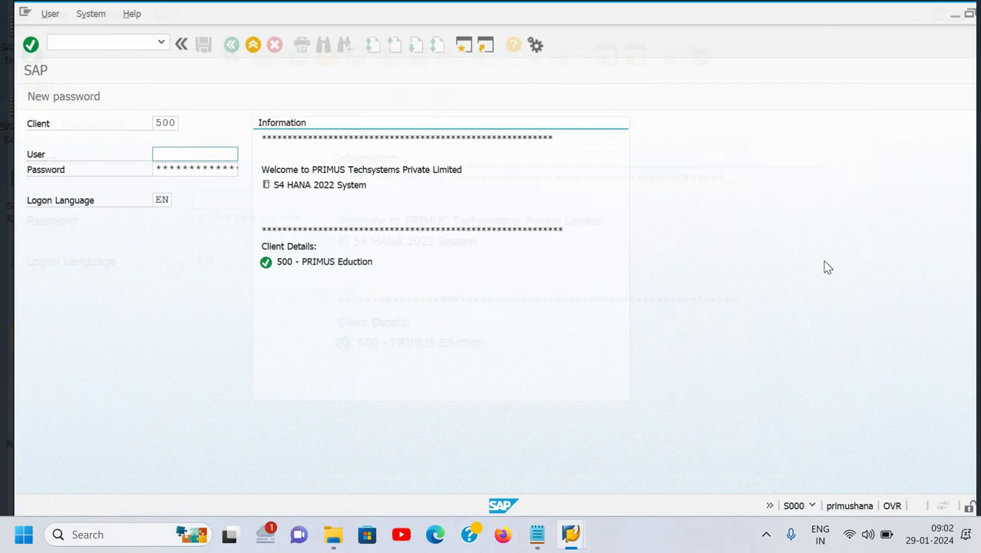
pyautogui.write('n')
pyautogui.press('Down')
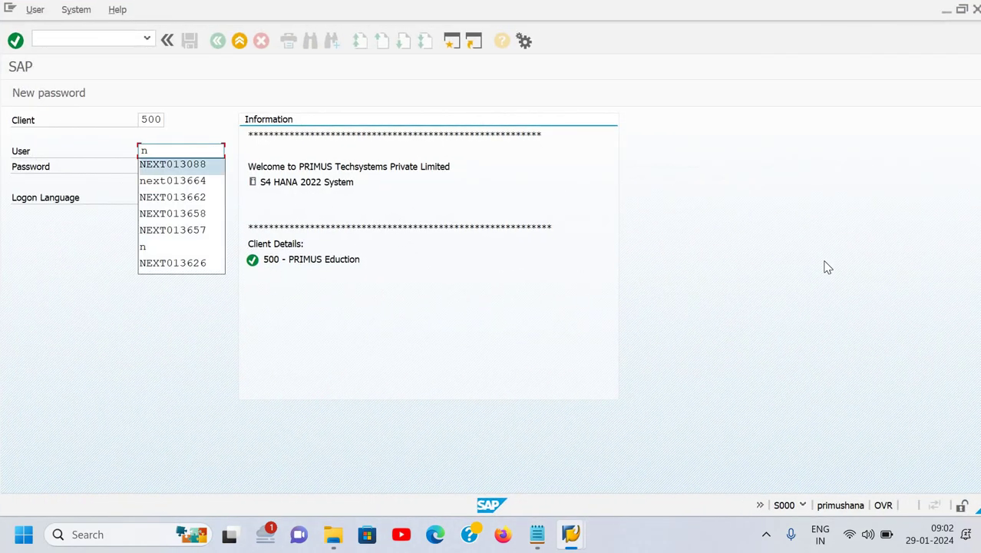
pyautogui.press('Return')
pyautogui.press('Tab')
pyautogui.write('****')
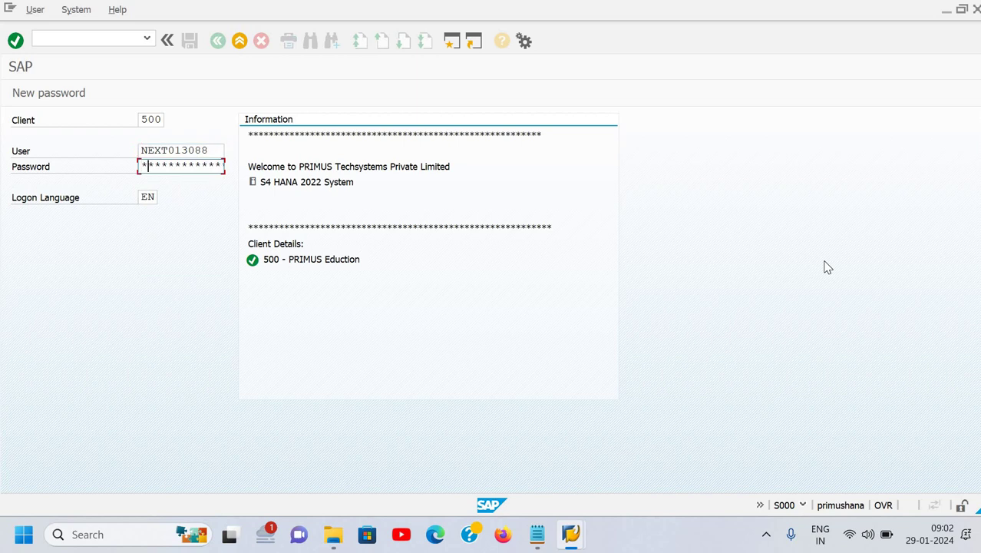
pyautogui.write('******')
pyautogui.press('Return')
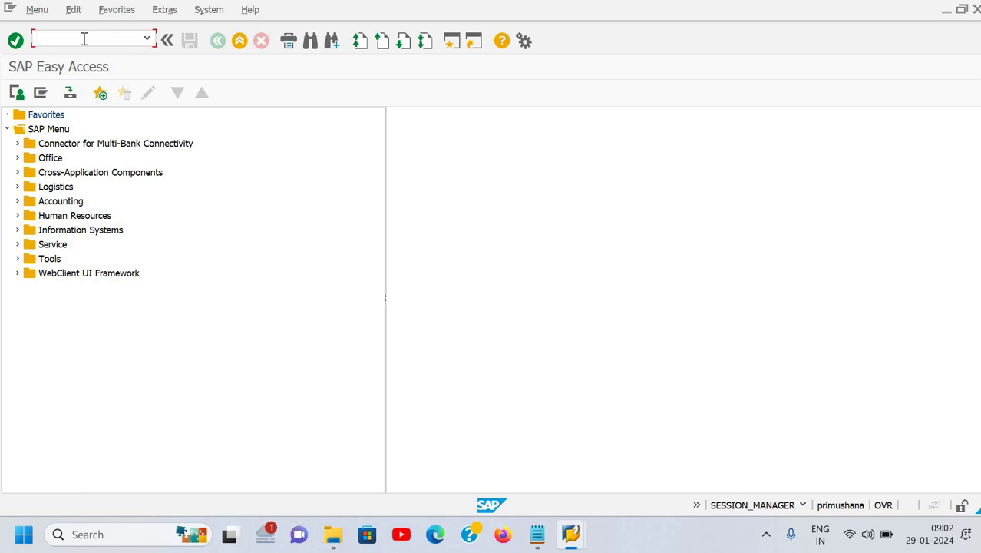
# Open transaction FB50 to enter a G/L account document
pyautogui.click(84, 39)
pyautogui.write('fb50')
pyautogui.press('Return')
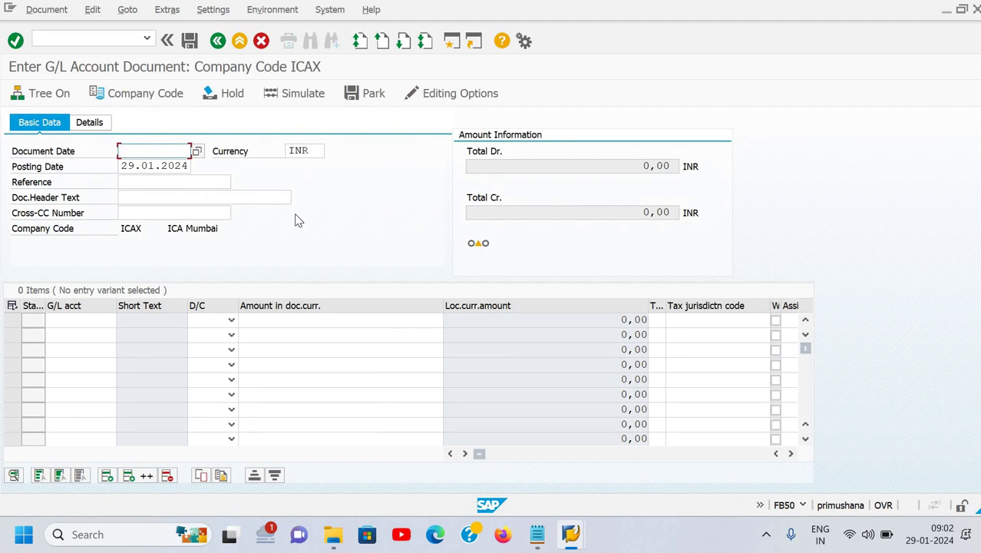
# Enter 29.01.2004 as the document date and inv-3929 as the reference
pyautogui.write('29')
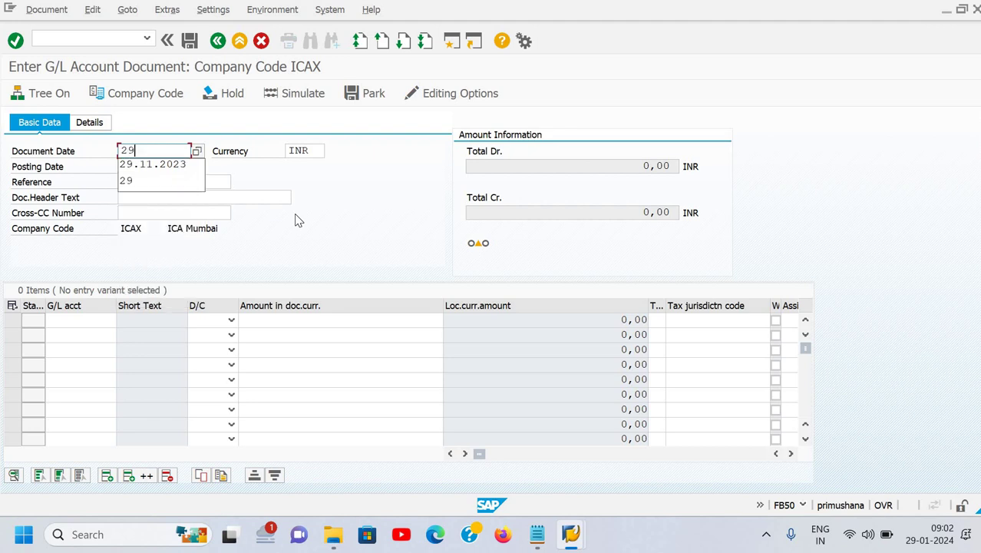
pyautogui.write('.01')
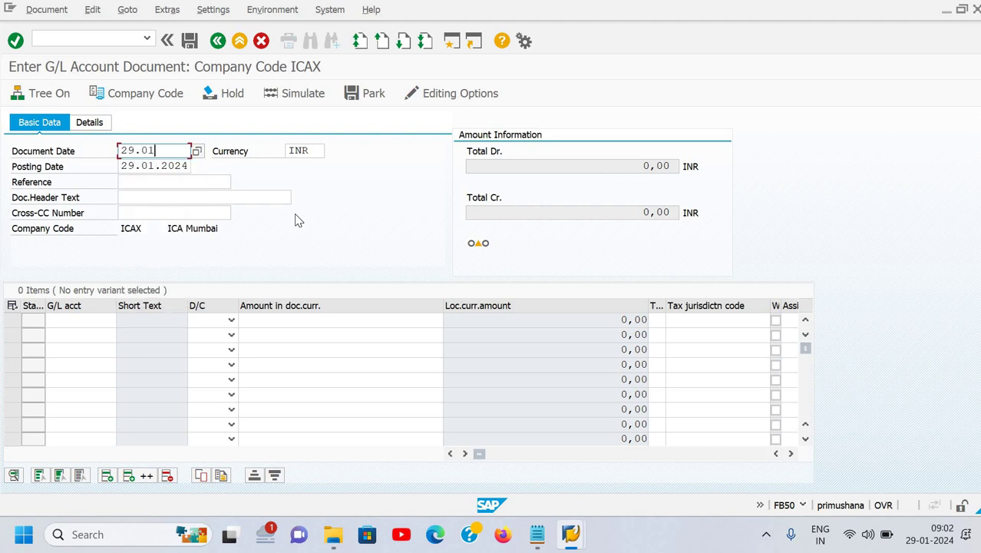
pyautogui.write('.2004')
pyautogui.press('Tab')
pyautogui.press('Tab')
pyautogui.press('Tab')
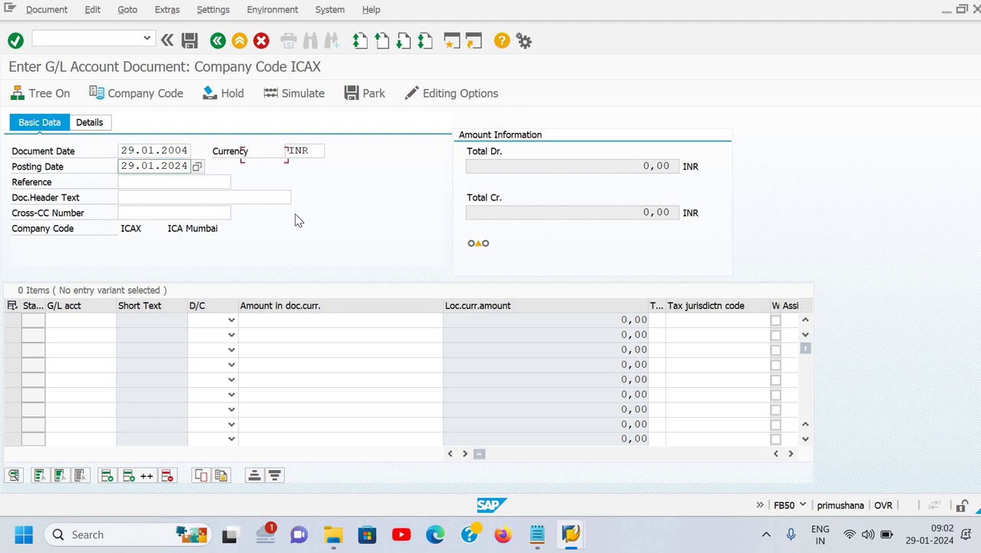
pyautogui.write('i')
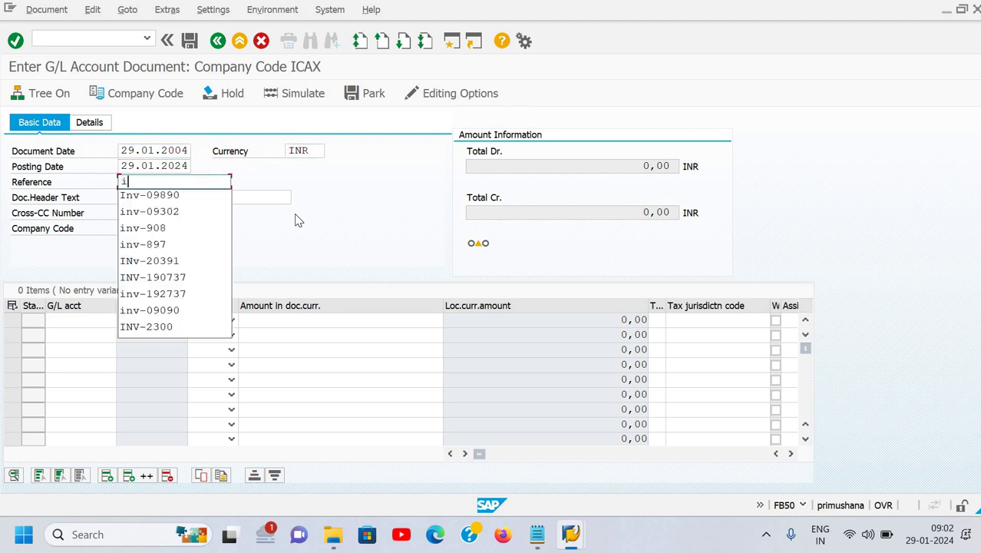
pyautogui.write('nv-39292')
pyautogui.press('Tab')
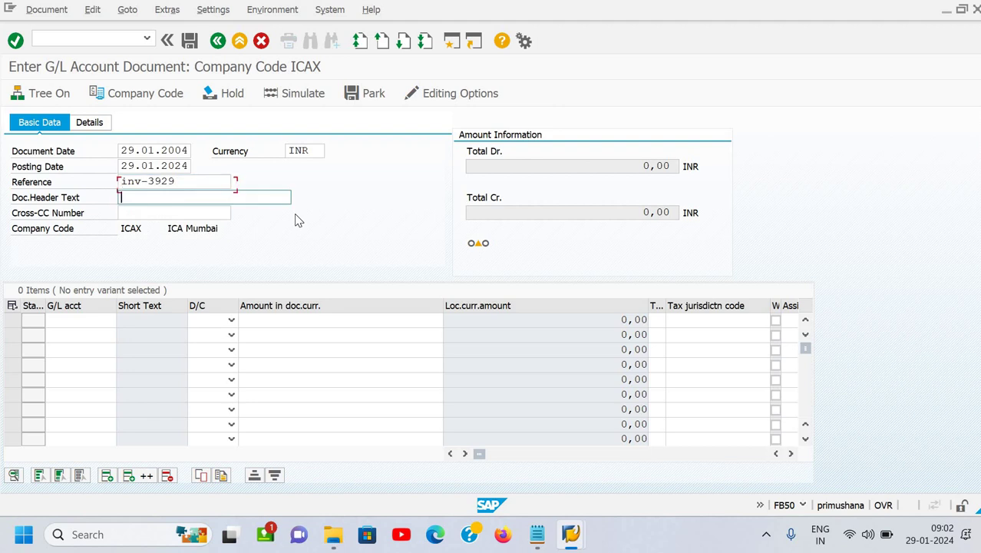
# Enter "Income Entry" as the document header text and go to the first line item's G/L account
pyautogui.write('ex')
pyautogui.press('BackSpace')
pyautogui.press('BackSpace')
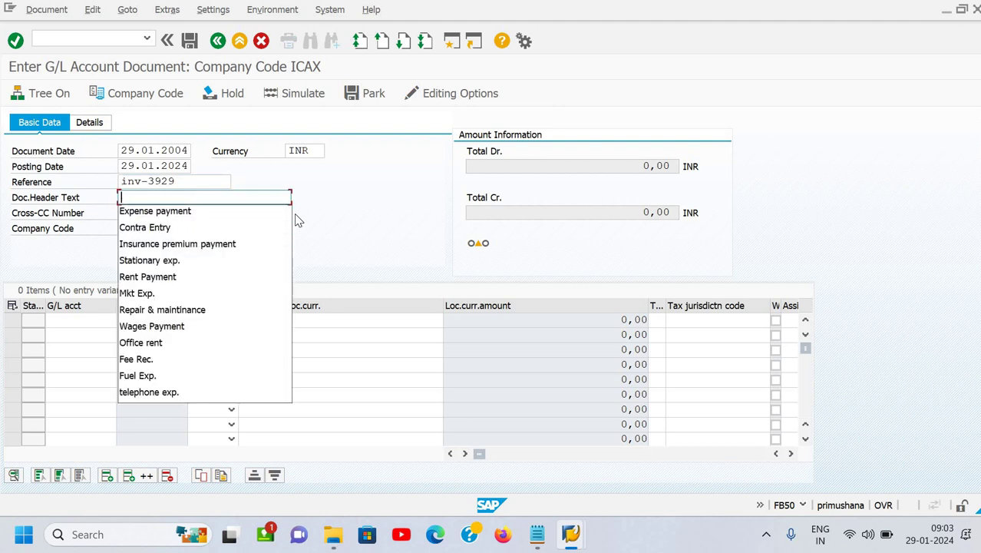
pyautogui.write('Income')
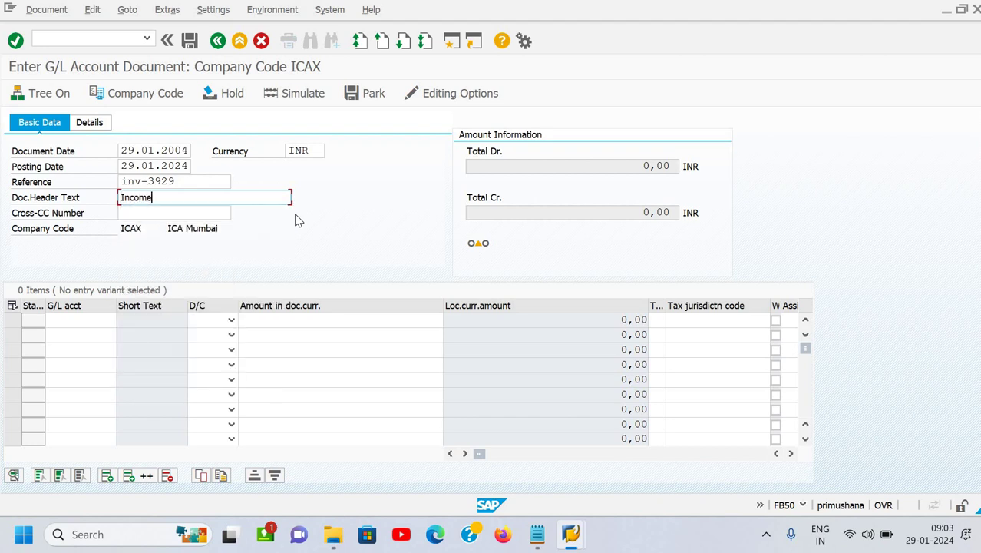
pyautogui.write(' Entry')
pyautogui.press('Tab')
pyautogui.press('Tab')
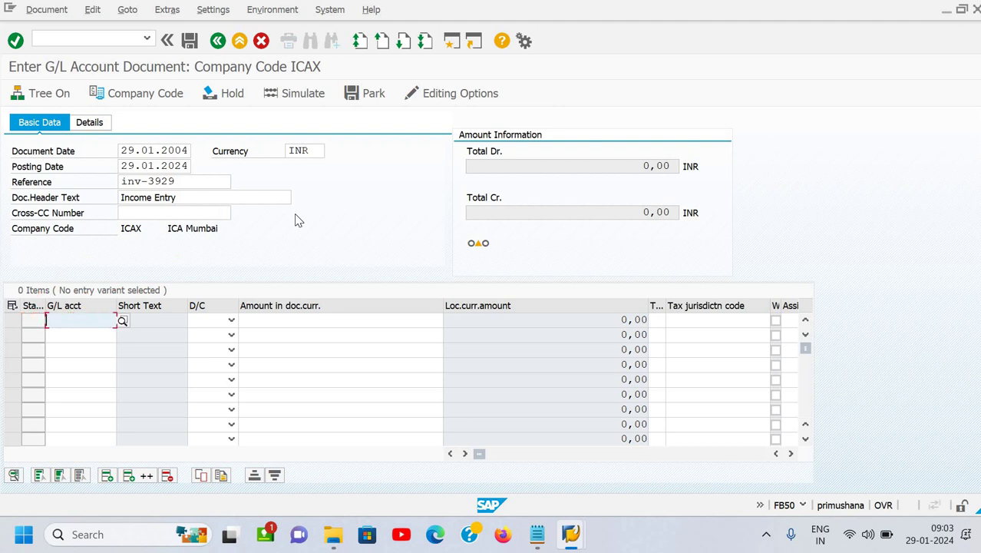
# Correct the document date to 29.01.2024 and return to the first line item's G/L account
pyautogui.click(188, 153)
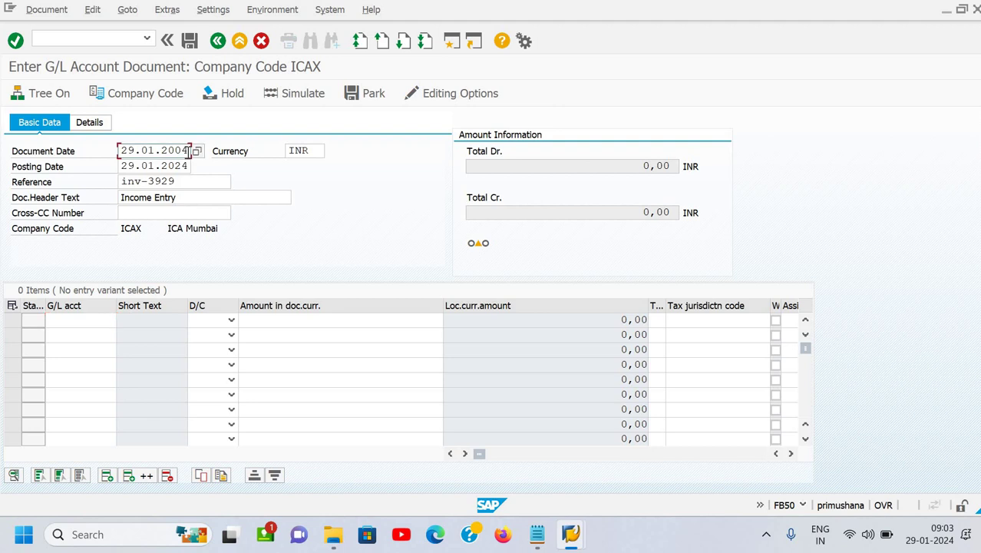
pyautogui.press('BackSpace')
pyautogui.press('BackSpace')
pyautogui.write('24')
pyautogui.press('Tab')
pyautogui.press('Tab')
pyautogui.press('Tab')
pyautogui.press('Tab')
pyautogui.press('Tab')
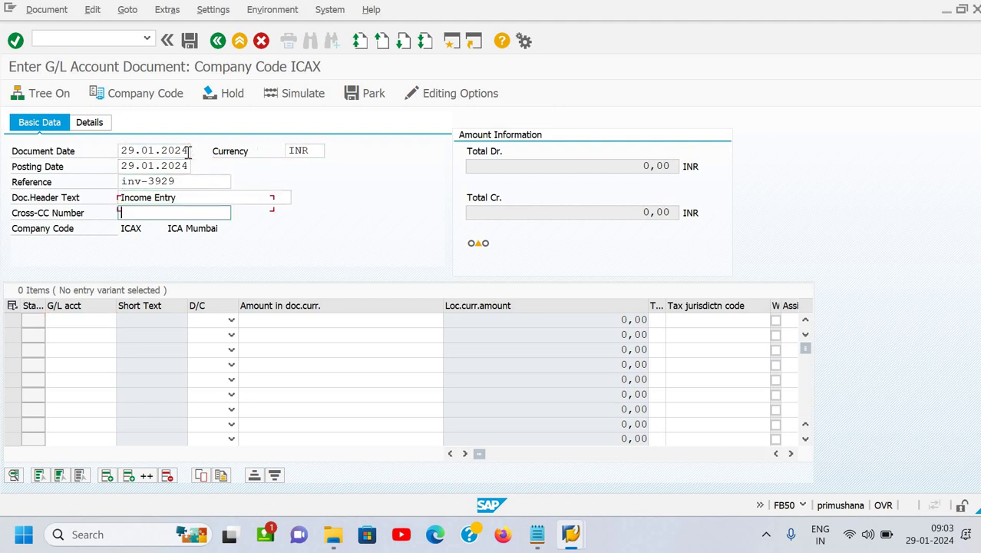
pyautogui.press('Tab')
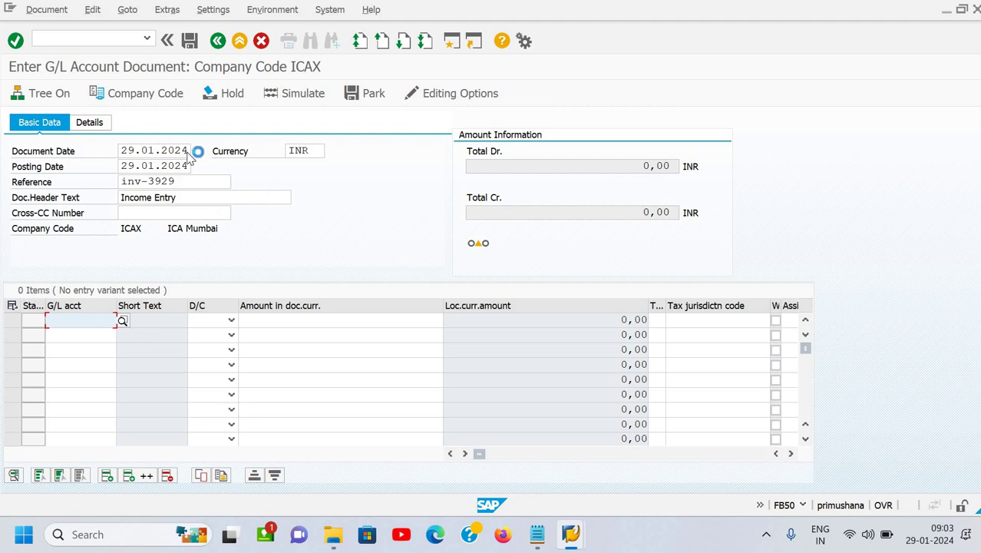
# Open the value help for the first line item's G/L account and switch it to the keyword search
pyautogui.press('F4')
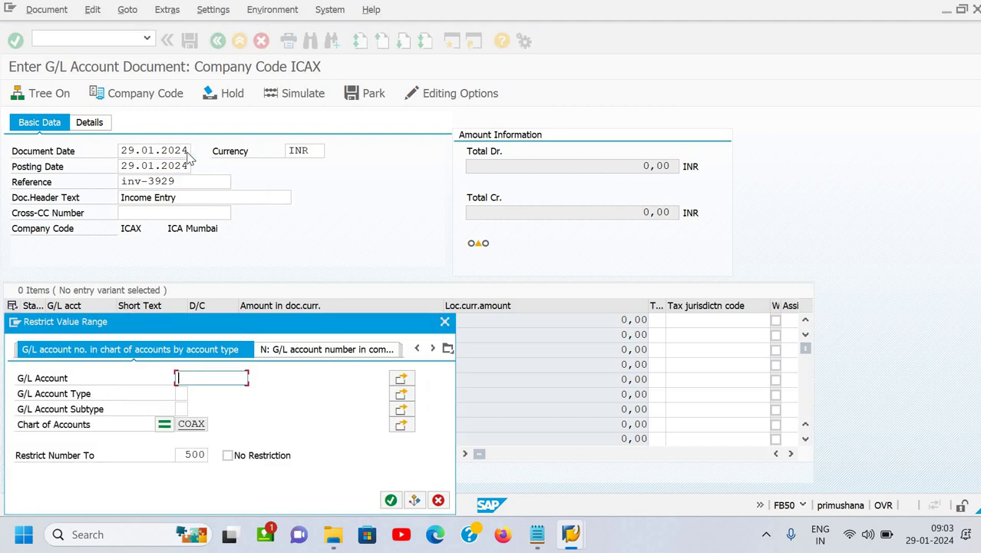
pyautogui.write('deep')
pyautogui.press('BackSpace')
pyautogui.press('BackSpace')
pyautogui.press('BackSpace')
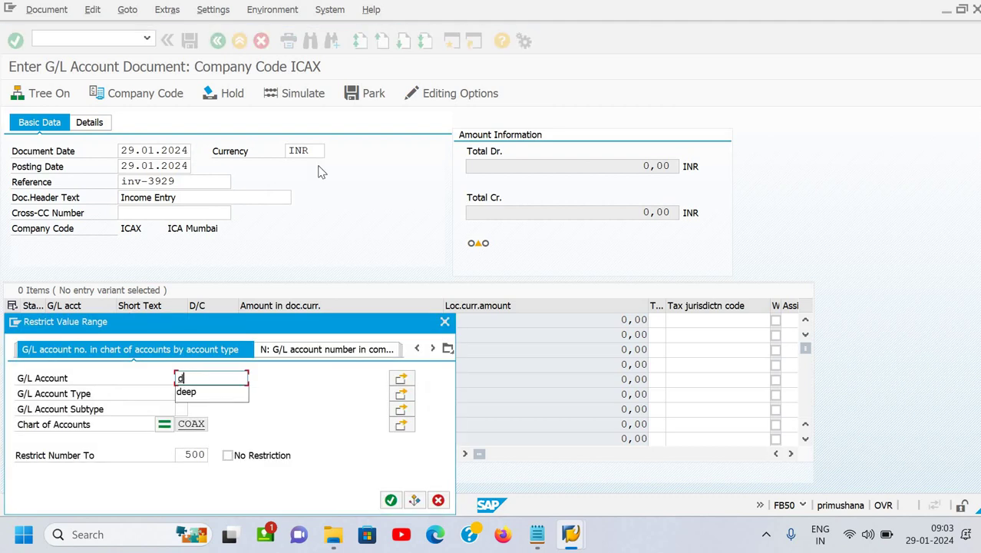
pyautogui.press('BackSpace')
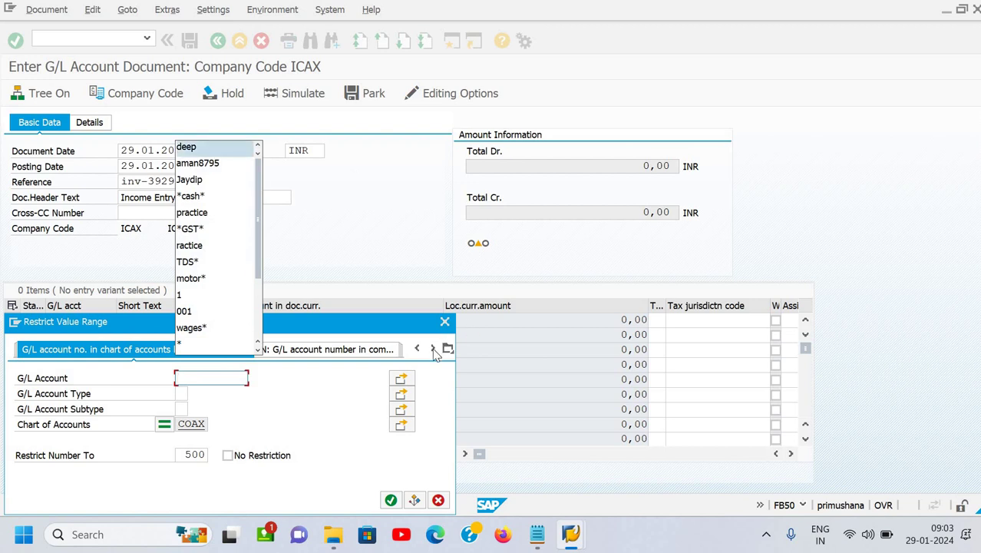
pyautogui.click(433, 348)
pyautogui.click(432, 348)
pyautogui.click(432, 349)
pyautogui.click(432, 348)
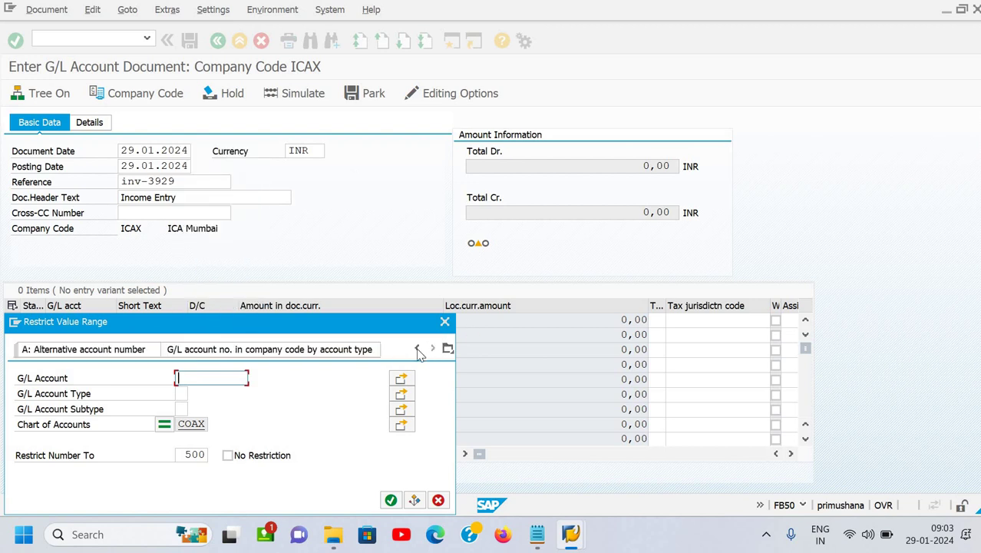
pyautogui.click(417, 348)
pyautogui.click(416, 349)
pyautogui.click(417, 348)
pyautogui.click(417, 349)
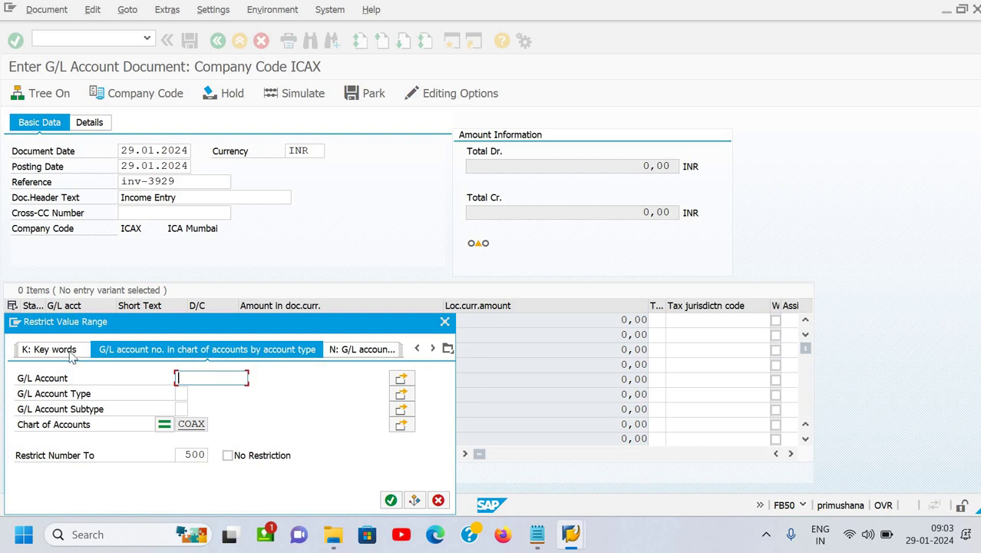
pyautogui.click(66, 354)
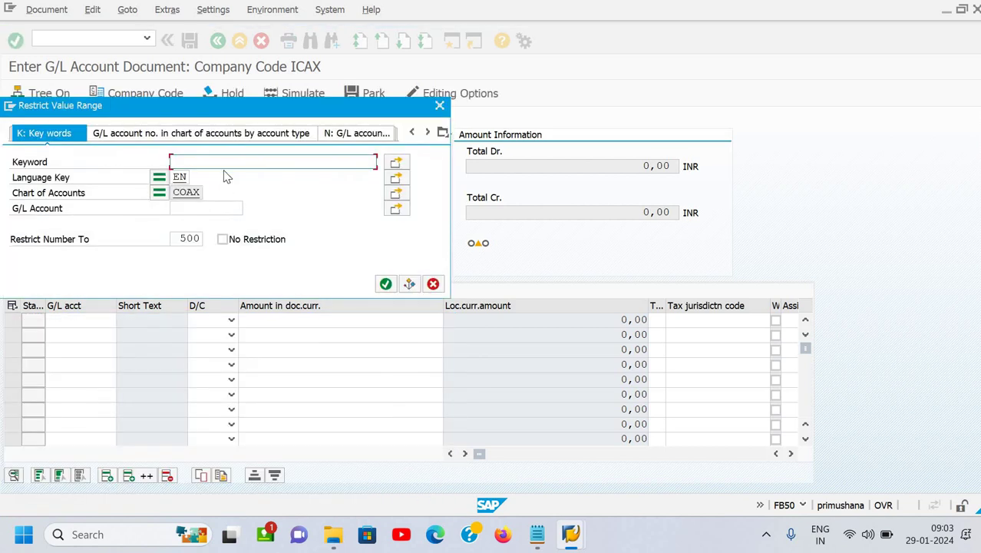
# Search for G/L accounts with the keyword "deep" and assign the second Cash in Hand account to the first line item
pyautogui.write('deep')
pyautogui.press('Return')
pyautogui.press('Down')
pyautogui.press('Down')
pyautogui.press('Down')
pyautogui.press('Down')
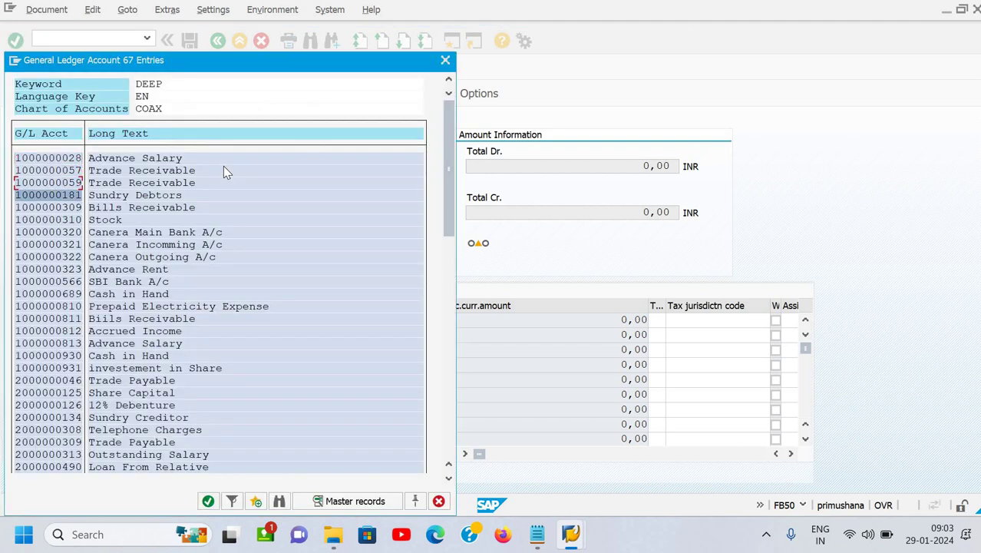
pyautogui.press('Down')
pyautogui.press('Down')
pyautogui.press('Down')
pyautogui.press('Down')
pyautogui.press('Down')
pyautogui.press('Down')
pyautogui.press('Down')
pyautogui.press('Down')
pyautogui.press('Down')
pyautogui.press('Down')
pyautogui.press('Down')
pyautogui.press('Down')
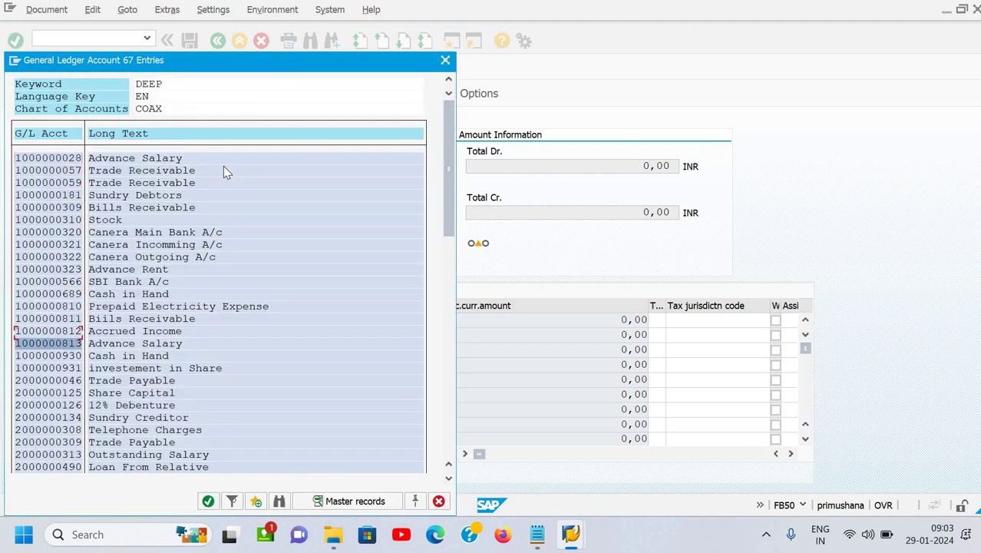
pyautogui.press('Return')
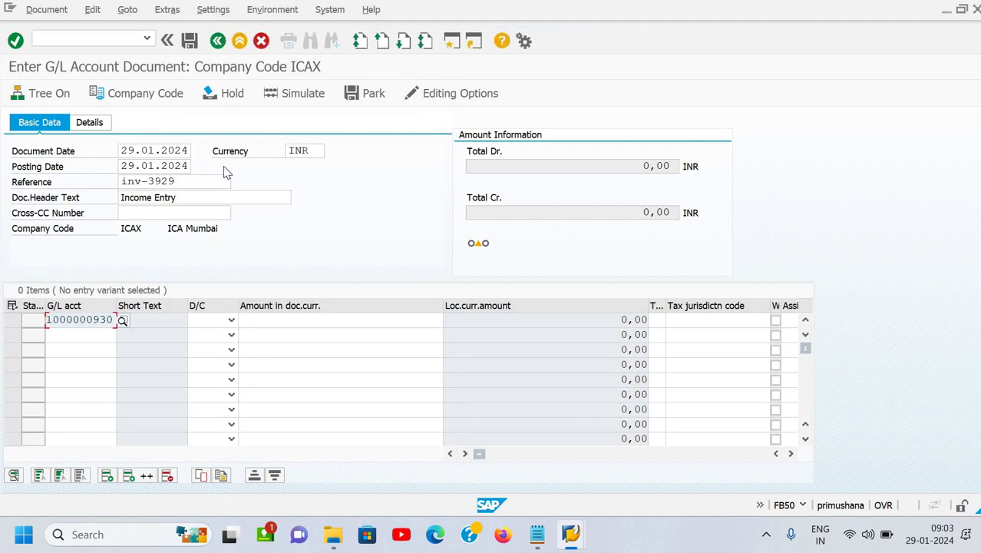
# Set the first line item to debit with an amount of 5000 INR
pyautogui.press('Tab')
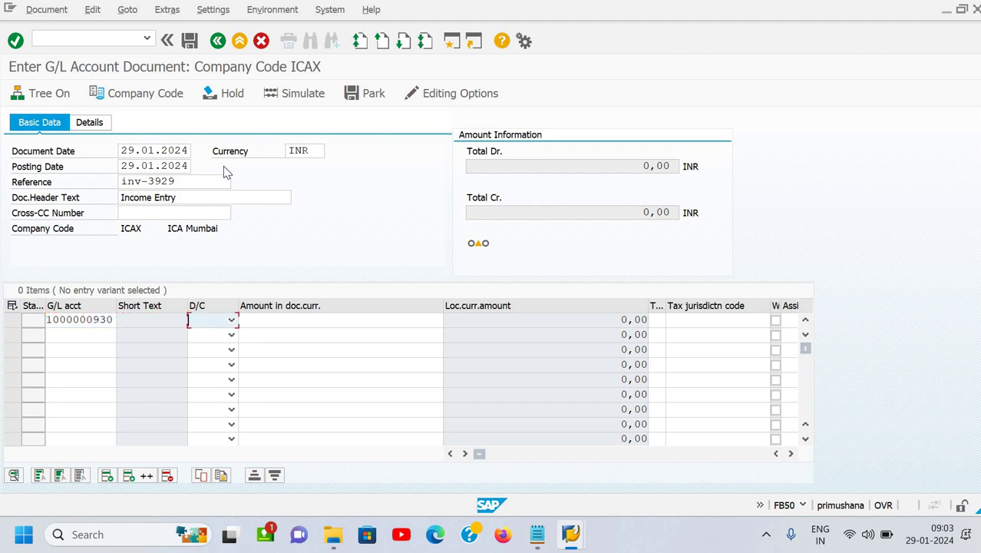
pyautogui.press('h')
pyautogui.press('Tab')
pyautogui.hotkey('shift', 'Tab')
pyautogui.press('s')
pyautogui.press('Tab')
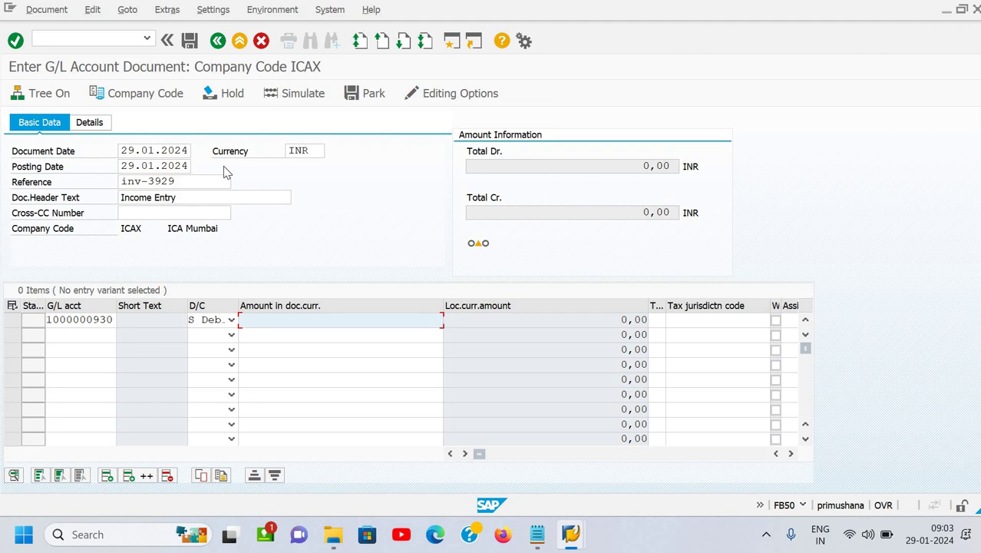
pyautogui.write('5000')
pyautogui.press('Return')
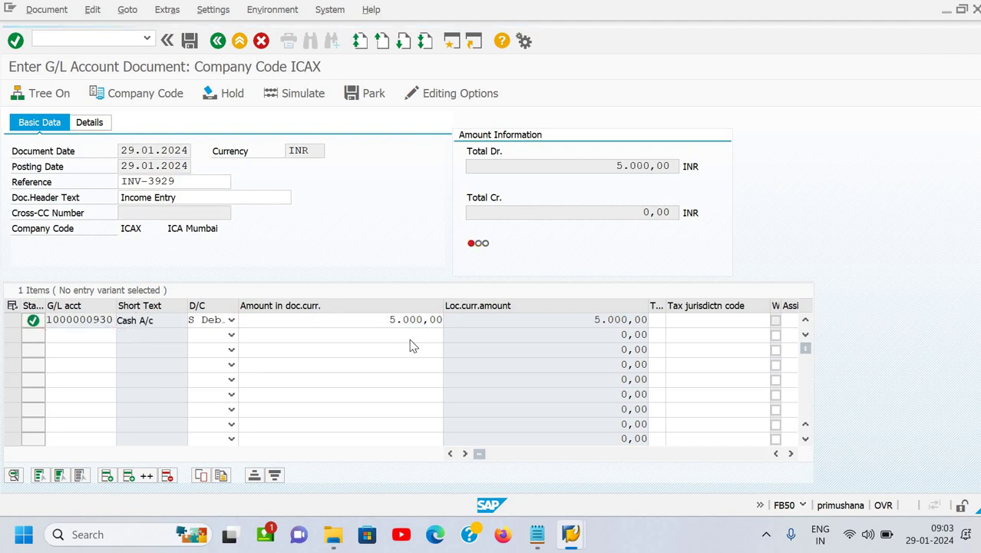
# Search the G/L accounts for the keyword "deep" and assign the Telephone exp. account to the second line item
pyautogui.write('deep')
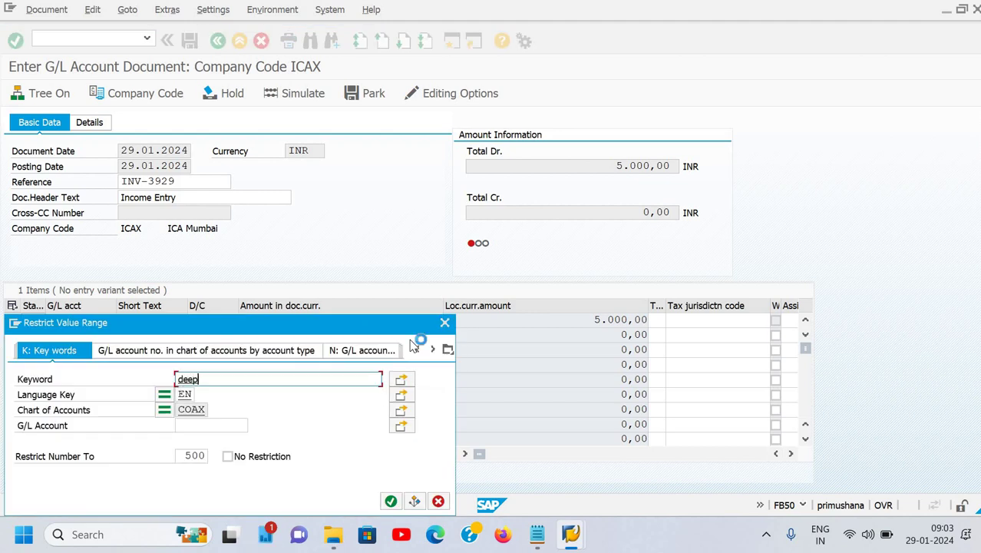
pyautogui.press('Return')
pyautogui.press('Down')
pyautogui.press('Down')
pyautogui.press('Down')
pyautogui.press('Down')
pyautogui.press('Down')
pyautogui.press('Down')
pyautogui.press('Down')
pyautogui.press('Down')
pyautogui.press('Down')
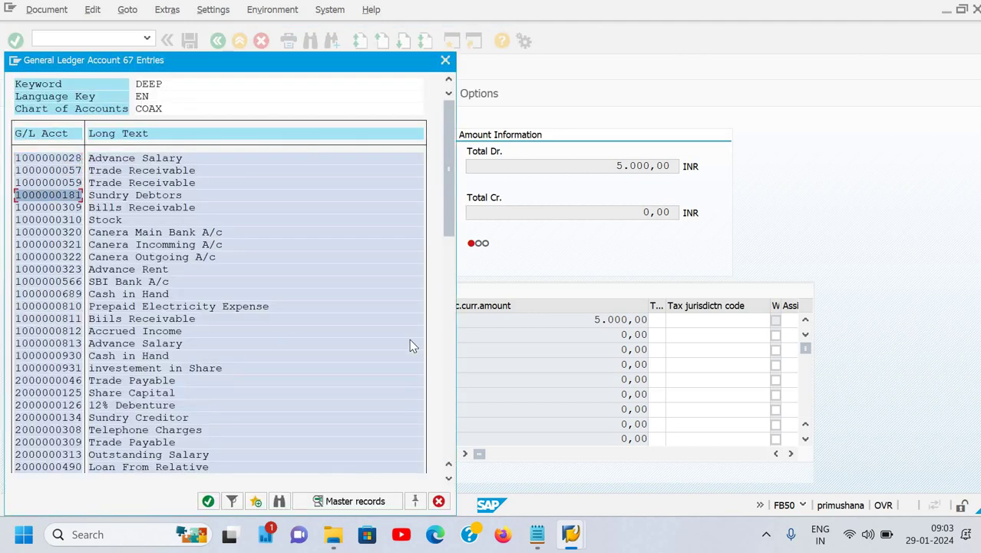
pyautogui.press('Down')
pyautogui.press('Down')
pyautogui.press('Down')
pyautogui.press('Down')
pyautogui.press('Down')
pyautogui.press('Down')
pyautogui.press('Down')
pyautogui.press('Down')
pyautogui.press('Down')
pyautogui.press('Down')
pyautogui.press('Down')
pyautogui.press('Down')
pyautogui.press('Down')
pyautogui.press('Down')
pyautogui.press('Down')
pyautogui.press('Down')
pyautogui.press('Down')
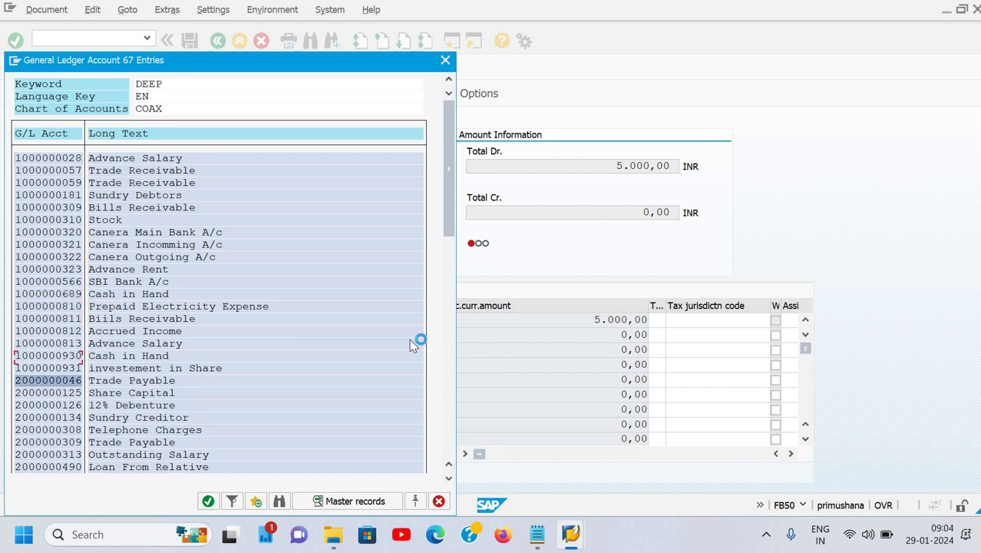
pyautogui.press('Down')
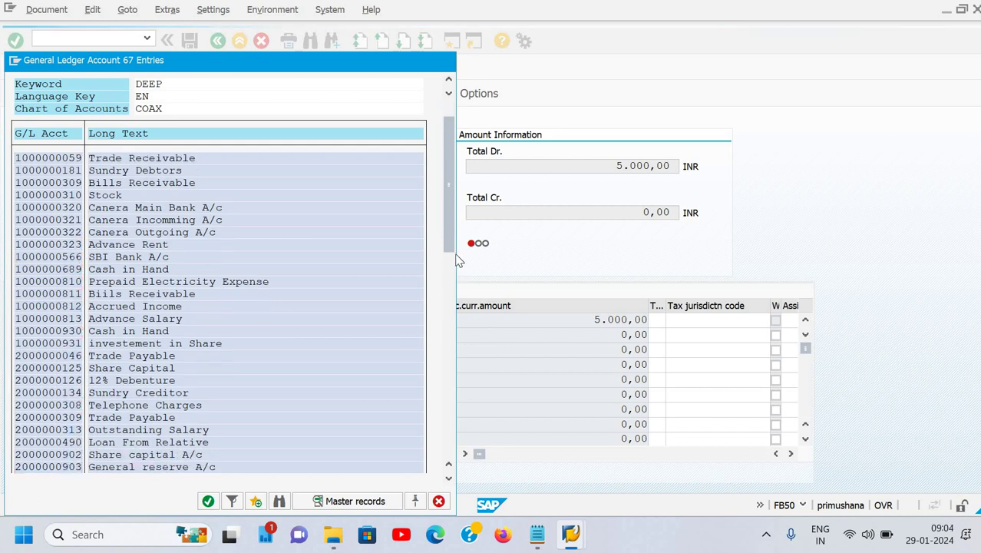
pyautogui.scroll(-1, 453, 254)
pyautogui.scroll(-10, 355, 407)
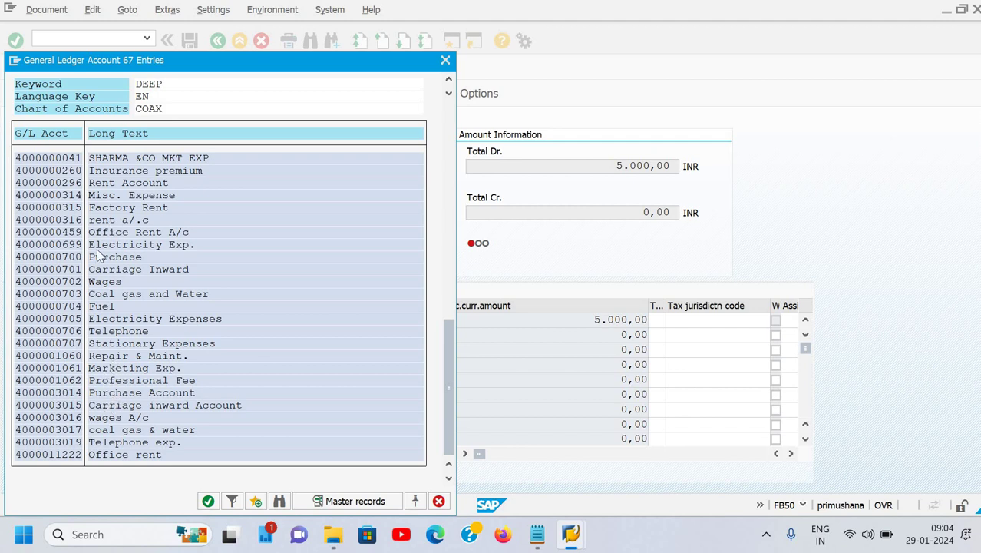
pyautogui.doubleClick(110, 443)
# Set the second line item to credit with an amount of 5000 INR
pyautogui.press('Tab')
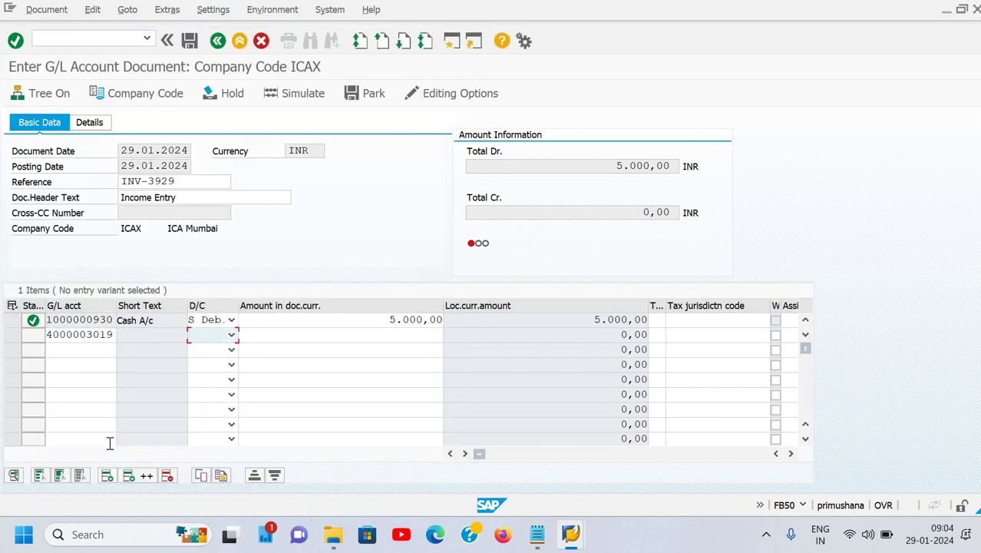
pyautogui.write('H Cre.')
pyautogui.press('Tab')
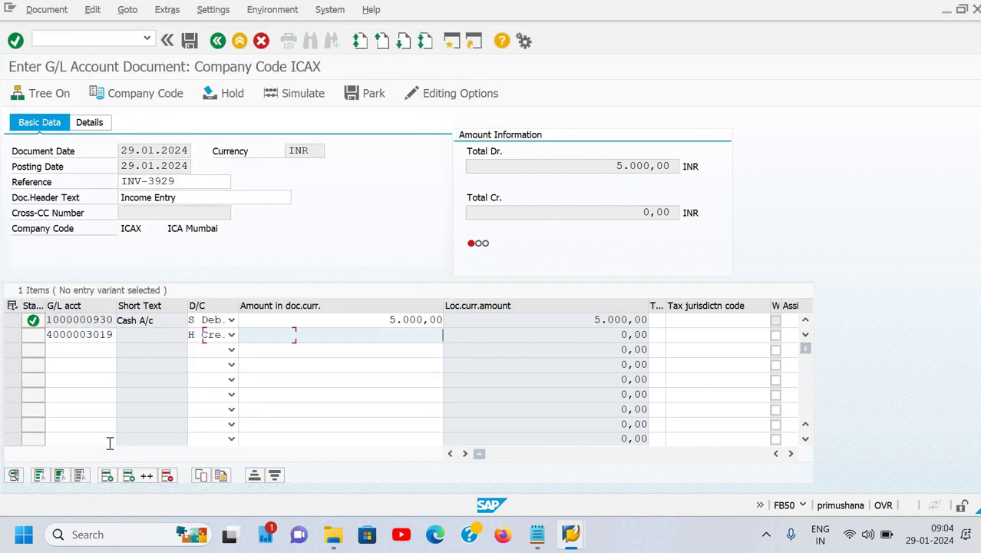
pyautogui.write('5.')
pyautogui.write('000')
pyautogui.press('Return')
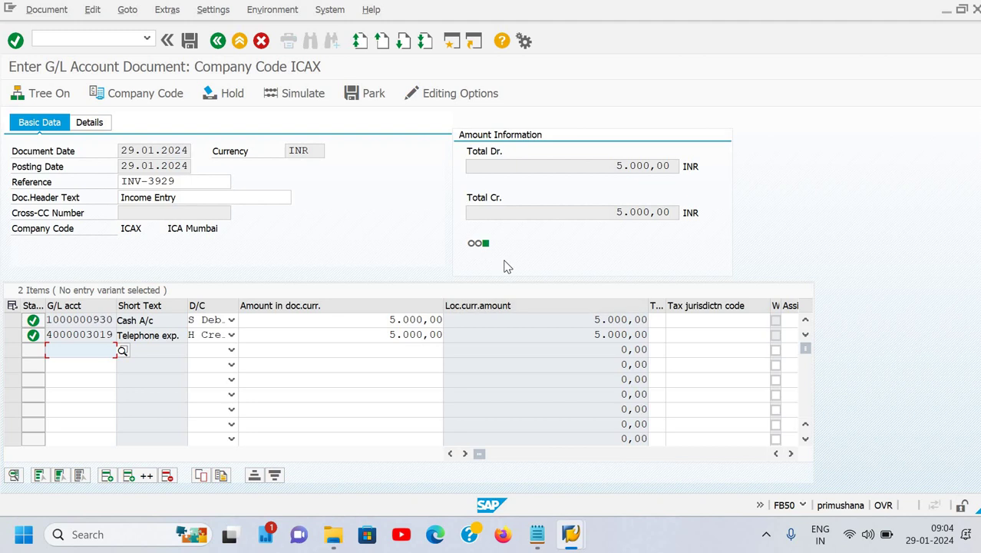
# Enter "Being commission rec." as the cash line's text and copy it to the second line item with +
pyautogui.click(378, 319)
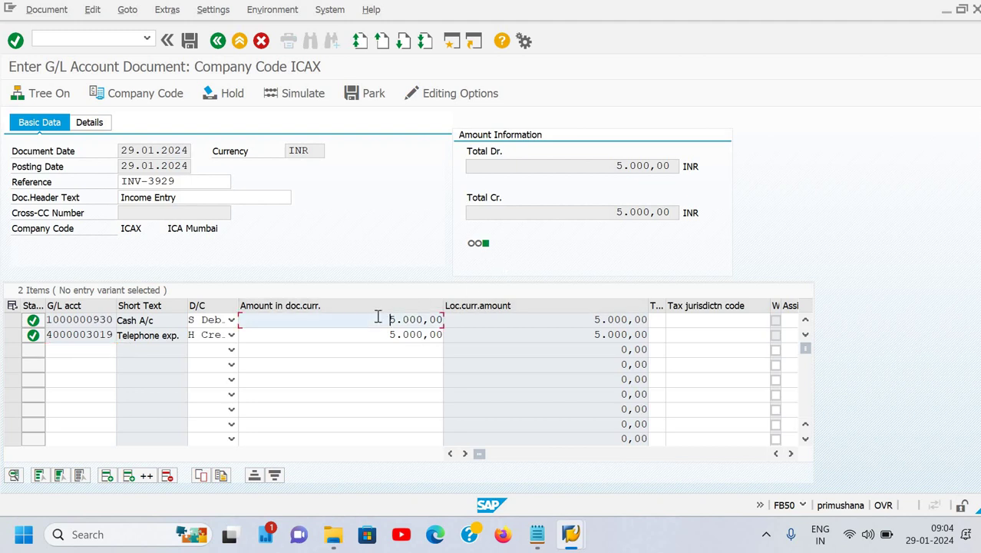
pyautogui.press('Tab')
pyautogui.press('Tab')
pyautogui.press('Tab')
pyautogui.press('Tab')
pyautogui.press('Tab')
pyautogui.press('Tab')
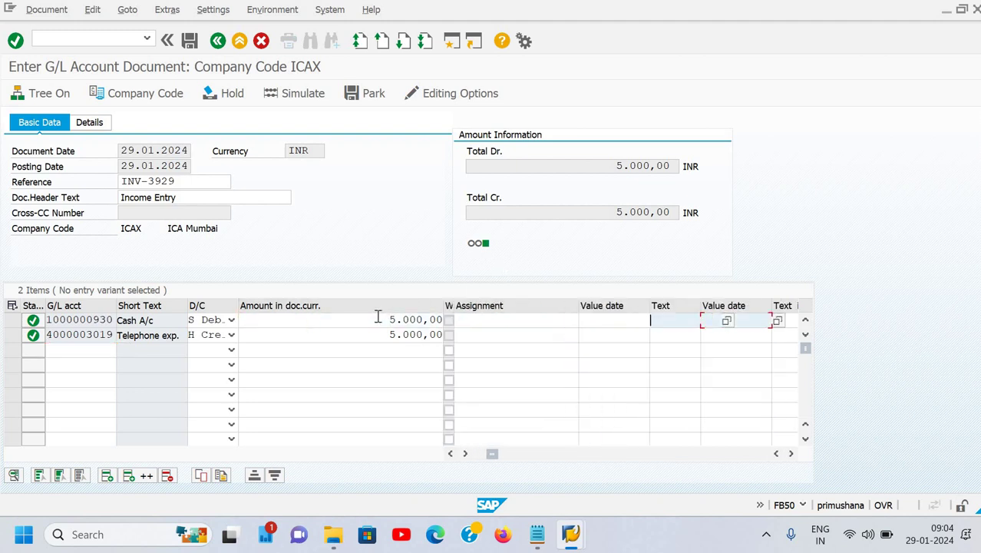
pyautogui.write('Being')
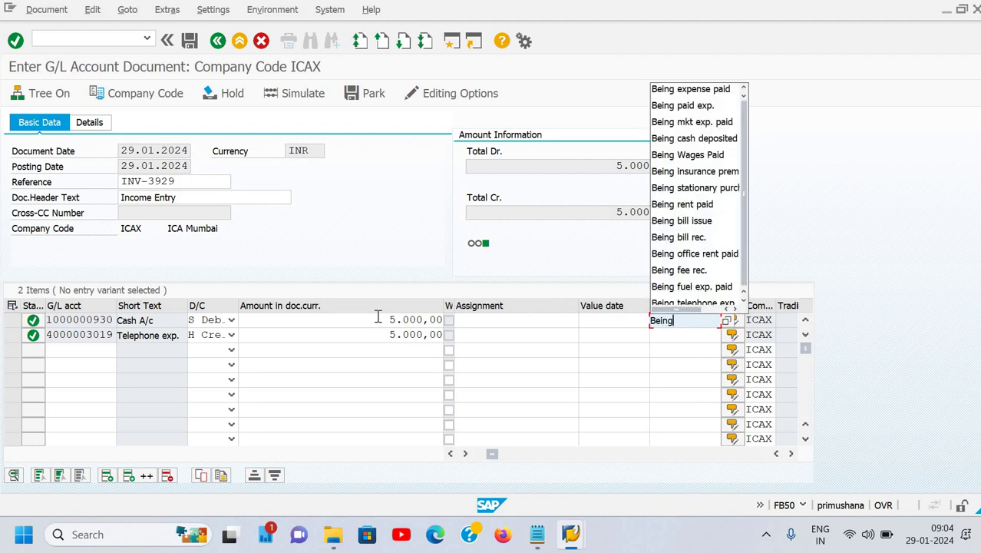
pyautogui.write(' com')
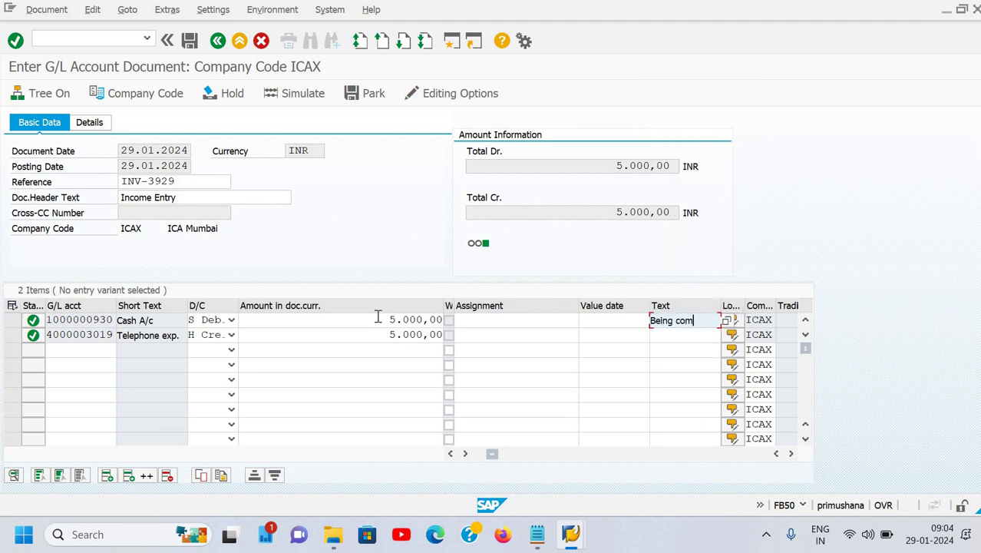
pyautogui.write('mission rec.')
pyautogui.click(686, 334)
pyautogui.write('+')
pyautogui.press('Return')
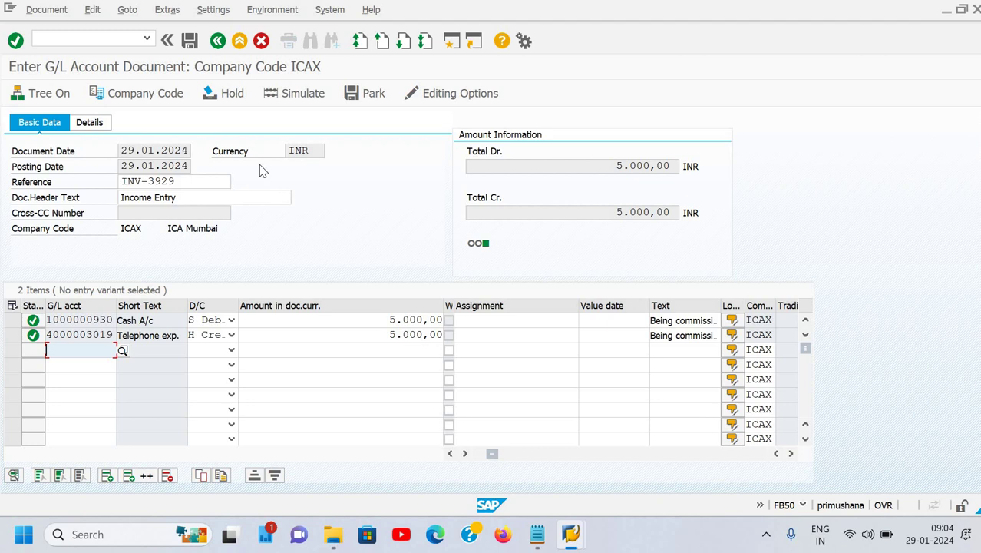
# Simulate the income entry and post the G/L document
pyautogui.click(294, 102)
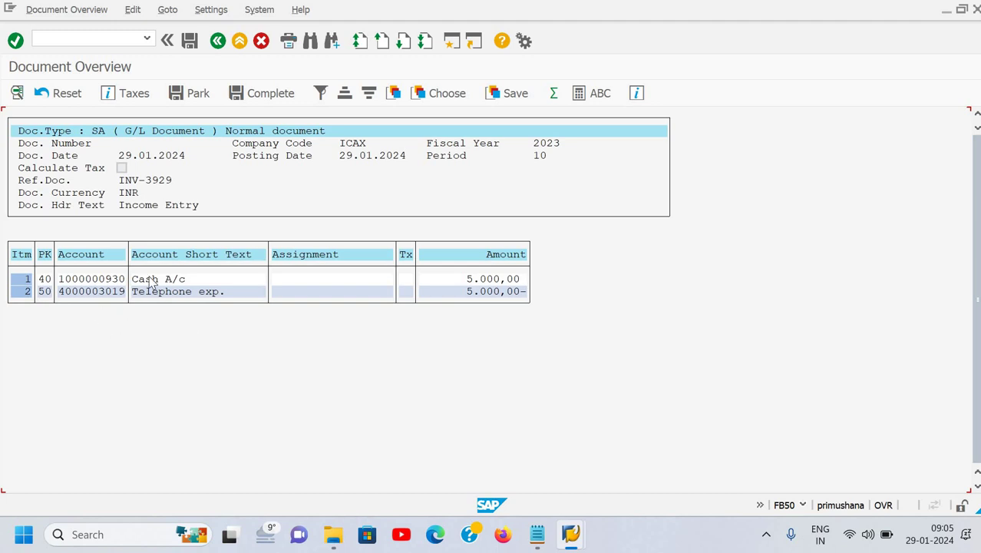
pyautogui.click(302, 258)
pyautogui.hotkey('ctrl', 's')
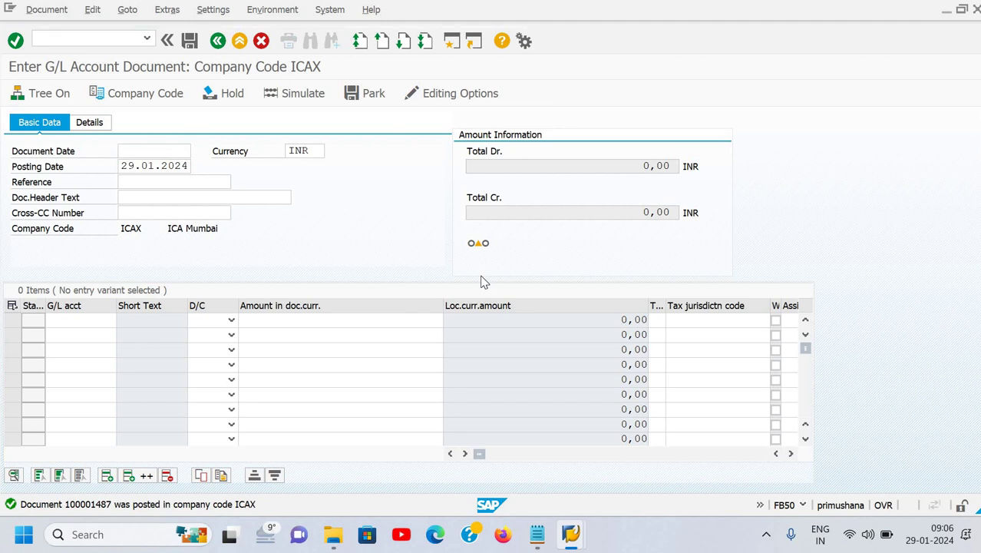
# Open the G/L account line item display, FBL3N, in a new maximized session
pyautogui.hotkey('ctrl', 'n')
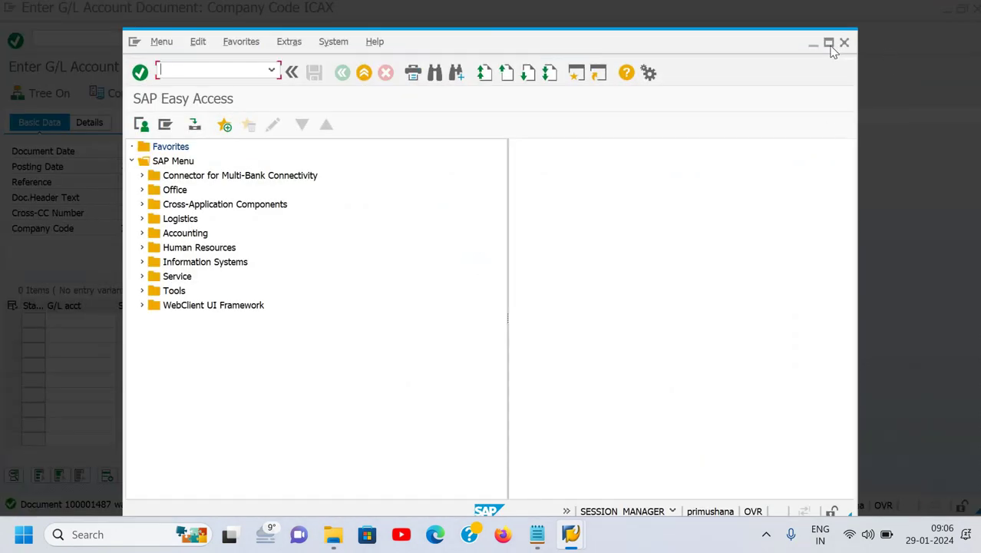
pyautogui.click(830, 43)
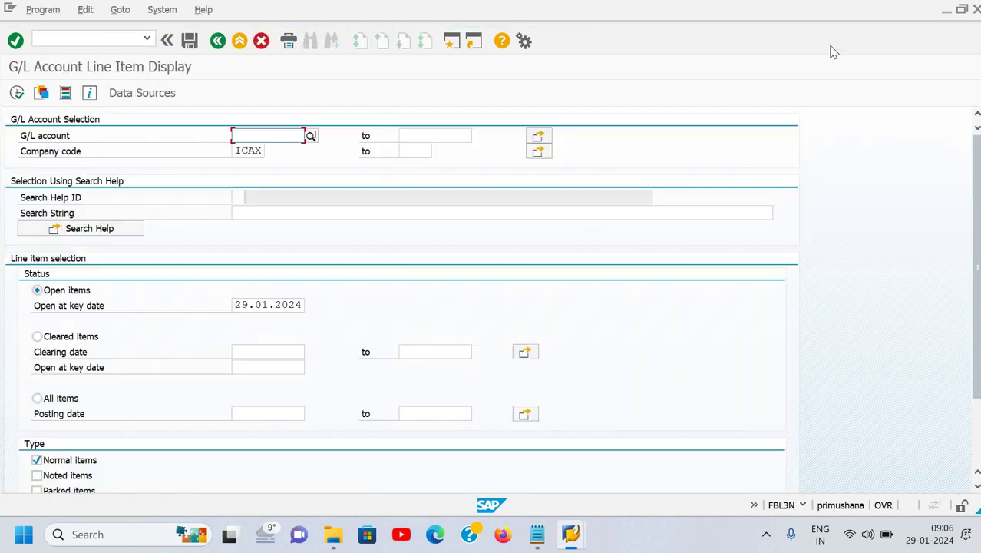
pyautogui.write('oee')
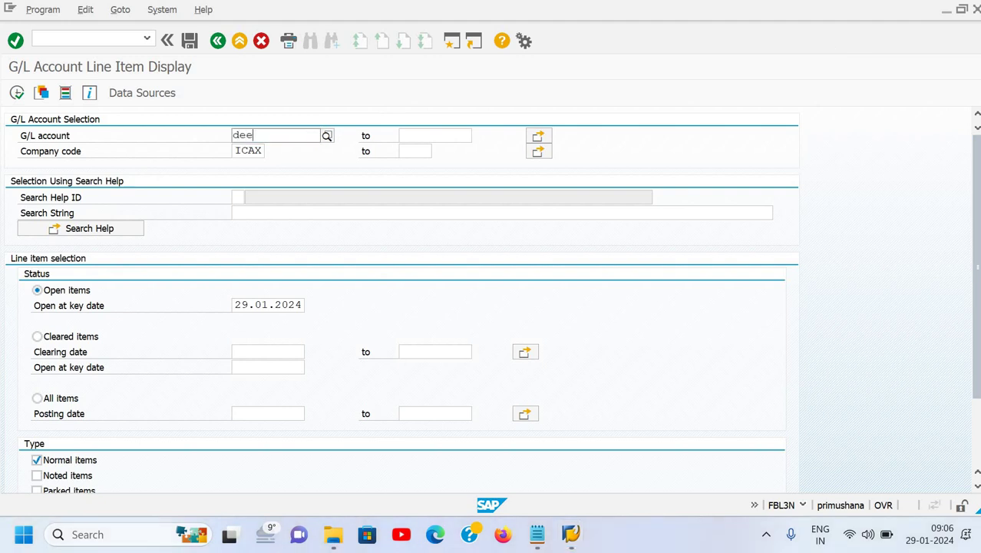
pyautogui.write('p')
pyautogui.press('Return')
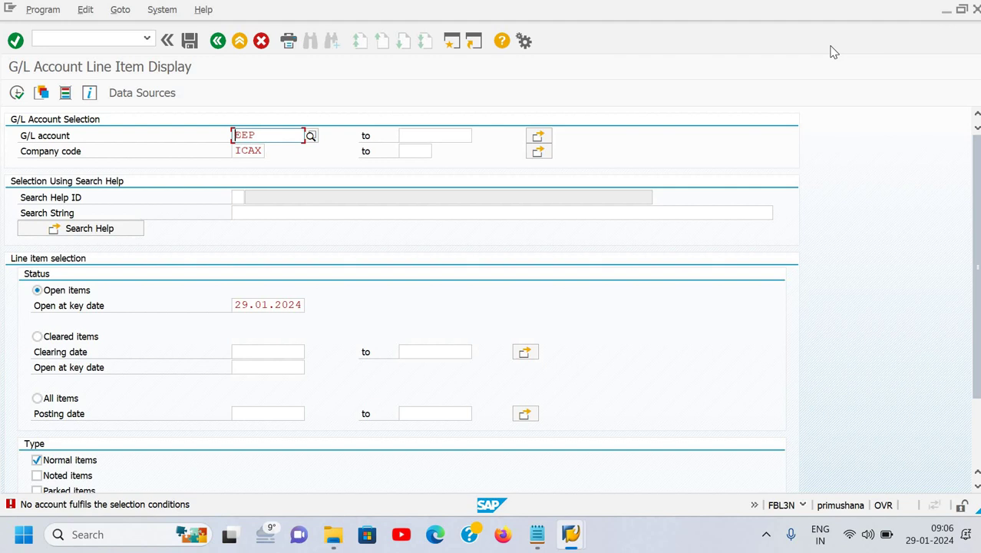
# Search G/L accounts by keyword deep and choose the COAX Cash in Hand account listed just above investement in Share
pyautogui.press('F4')
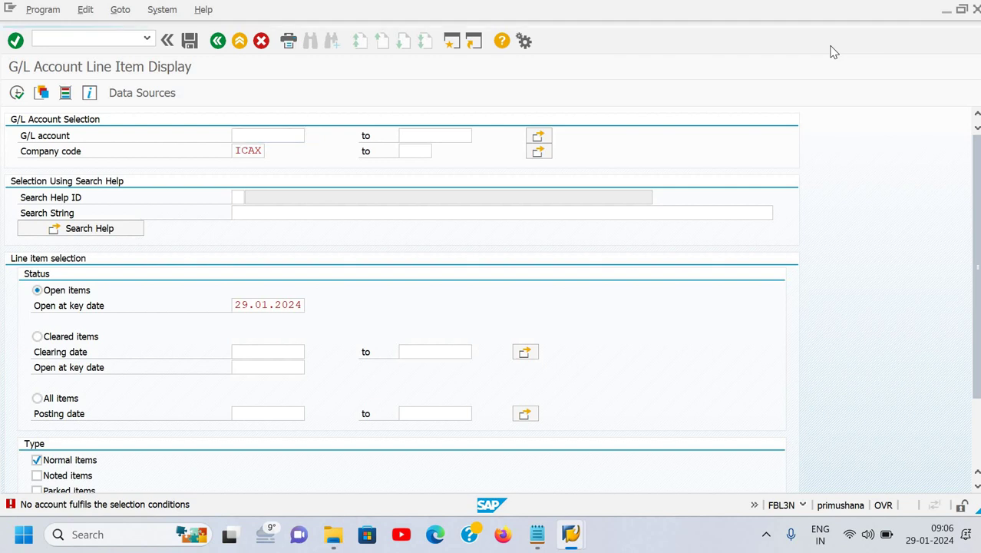
pyautogui.write('deep')
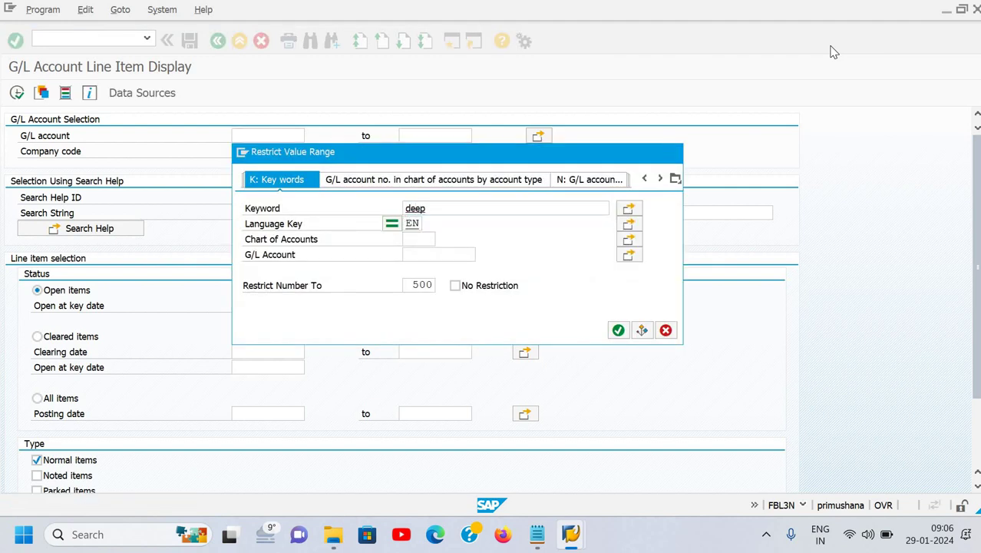
pyautogui.press('Return')
pyautogui.press('Down')
pyautogui.press('Down')
pyautogui.press('Down')
pyautogui.press('Down')
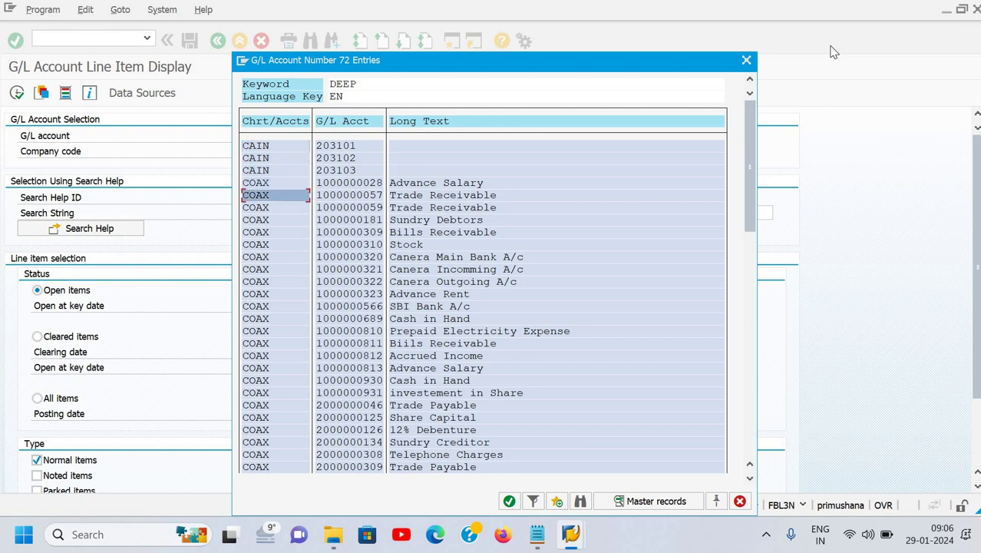
pyautogui.press('Down')
pyautogui.press('Down')
pyautogui.press('Down')
pyautogui.press('Down')
pyautogui.press('Down')
pyautogui.press('Down')
pyautogui.press('Down')
pyautogui.press('Down')
pyautogui.press('Down')
pyautogui.press('Down')
pyautogui.press('Down')
pyautogui.press('Down')
pyautogui.press('Down')
pyautogui.press('Down')
pyautogui.press('Down')
pyautogui.press('Down')
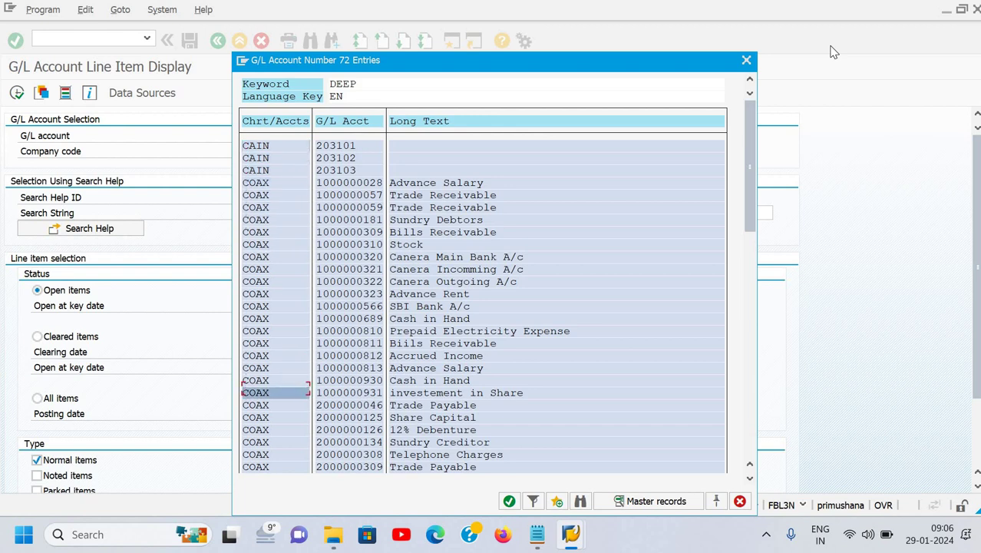
pyautogui.press('Up')
pyautogui.press('Return')
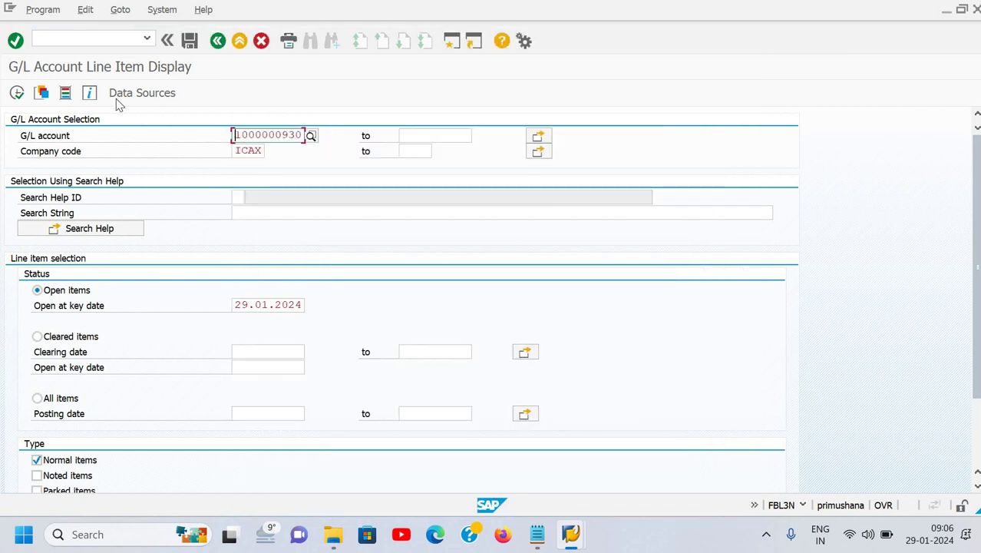
# Display the Cash in Hand account's open line items and check the date and amount of the commission entry
pyautogui.click(17, 92)
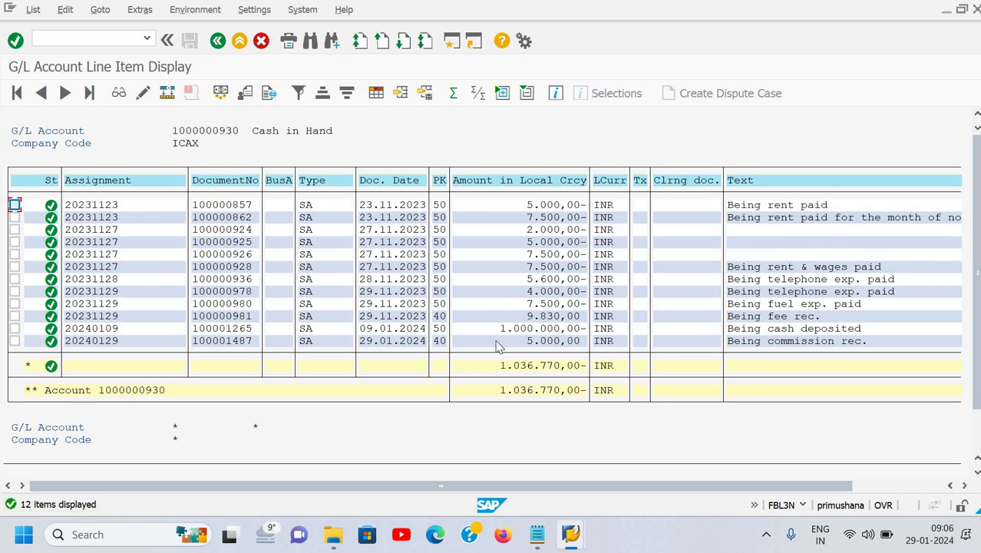
pyautogui.click(535, 343)
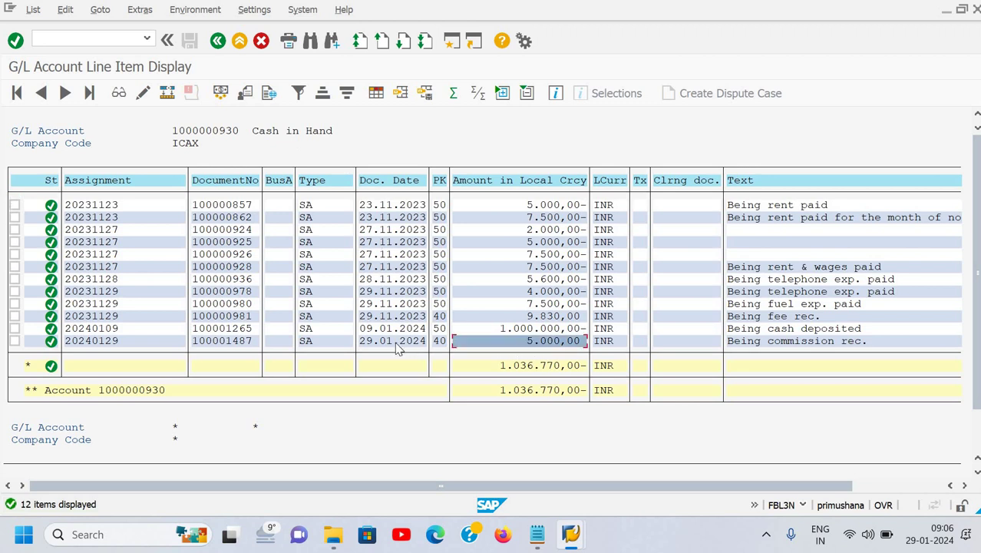
pyautogui.click(386, 343)
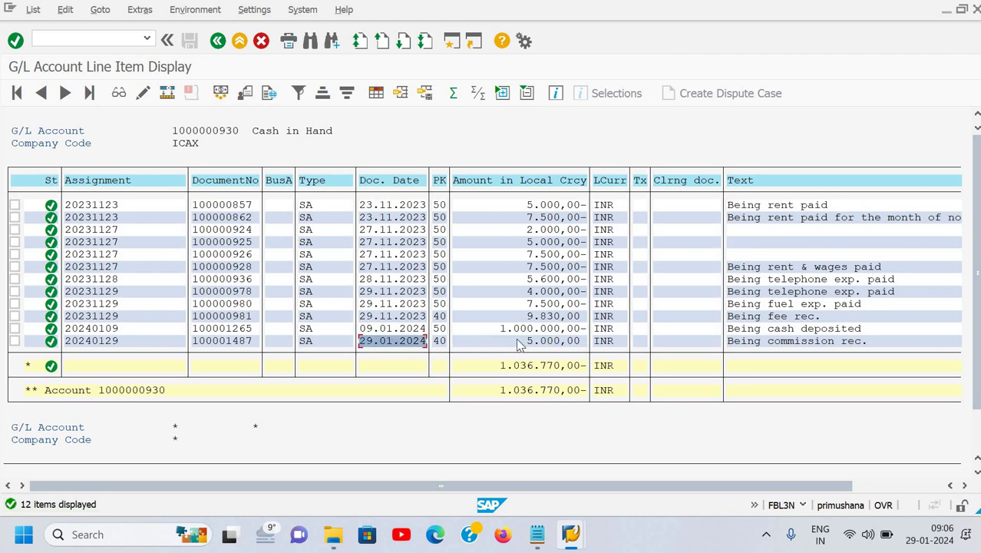
pyautogui.click(523, 343)
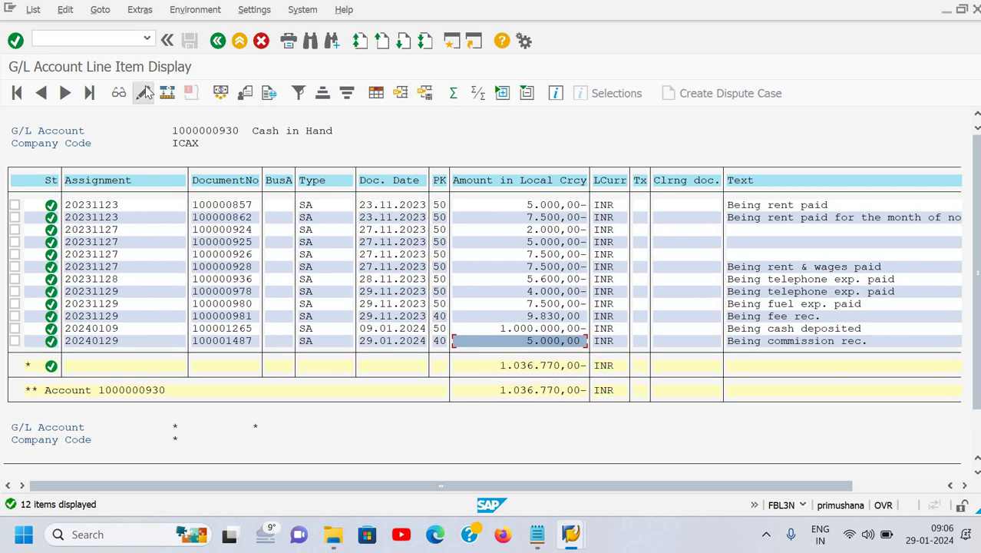
# Return to the selection screen, search G/L accounts by keyword deep and choose the COAX Telephone exp. account
pyautogui.press('F3')
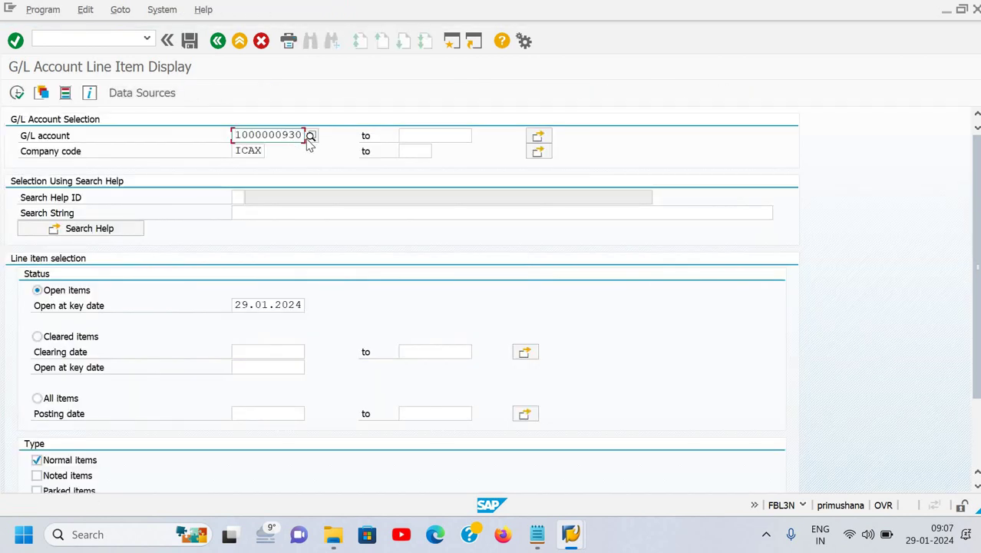
pyautogui.click(310, 135)
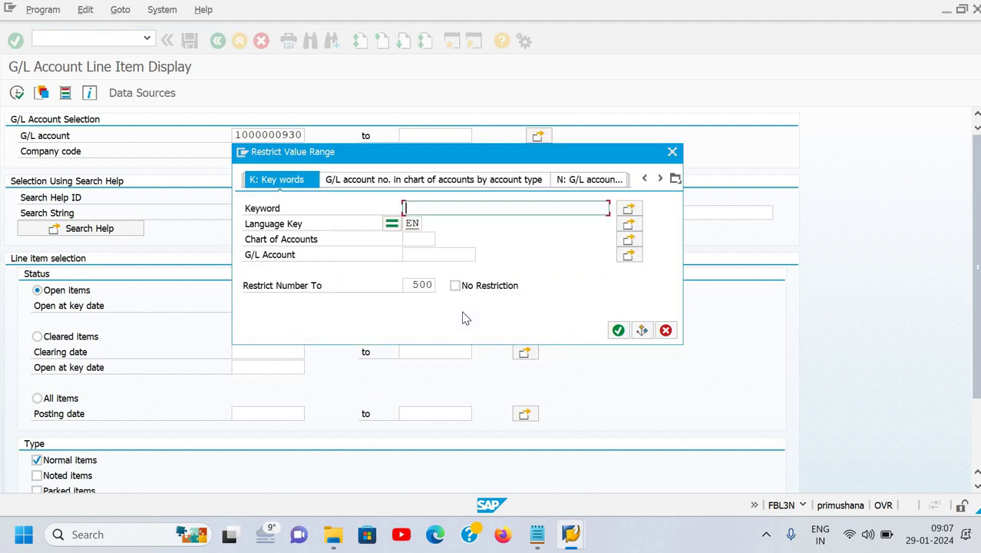
pyautogui.write('deep')
pyautogui.press('Return')
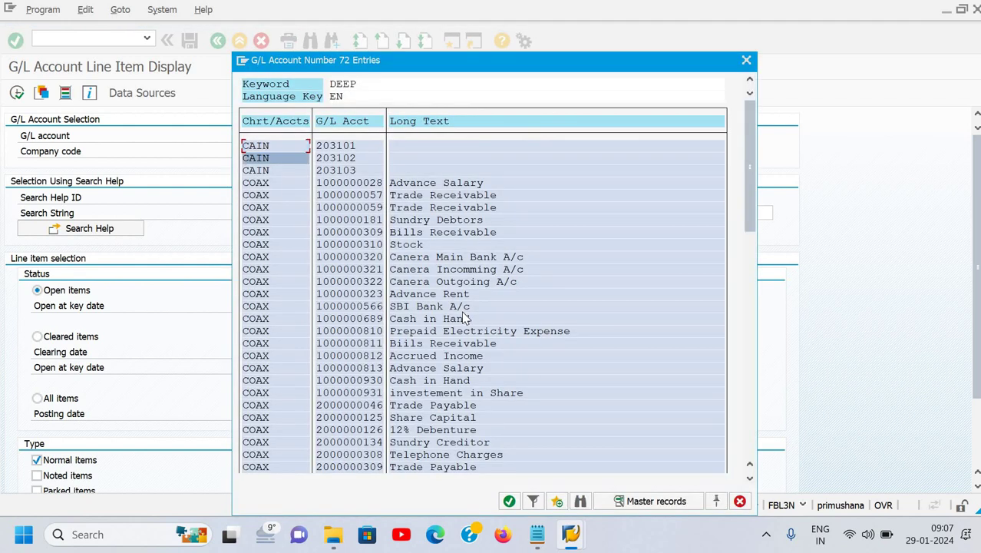
pyautogui.press('Down')
pyautogui.press('Down')
pyautogui.press('Down')
pyautogui.press('Down')
pyautogui.press('Down')
pyautogui.press('Down')
pyautogui.press('Down')
pyautogui.press('Down')
pyautogui.press('Down')
pyautogui.press('Down')
pyautogui.press('Down')
pyautogui.press('Down')
pyautogui.press('Down')
pyautogui.press('Down')
pyautogui.press('Down')
pyautogui.press('Down')
pyautogui.press('Down')
pyautogui.press('Down')
pyautogui.press('Down')
pyautogui.press('Down')
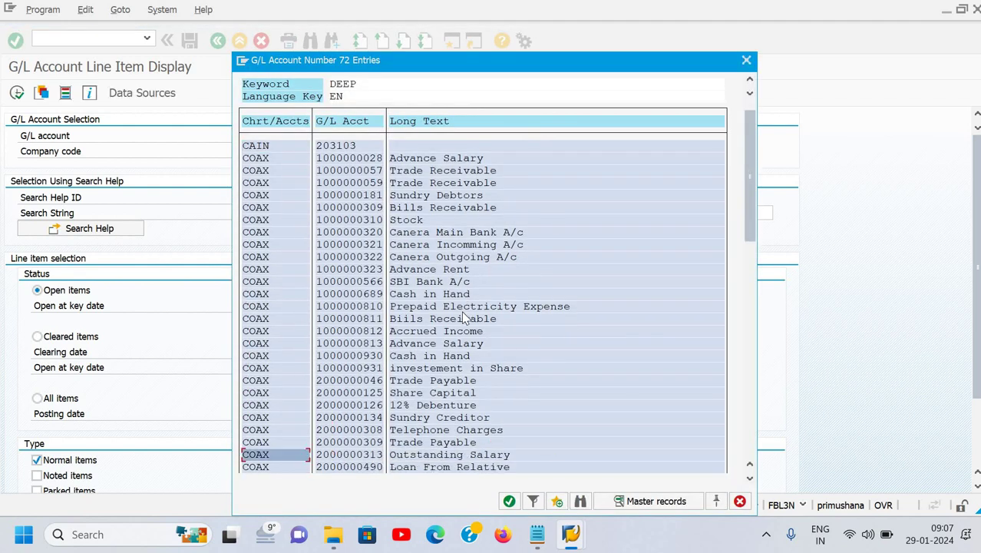
pyautogui.press('Down')
pyautogui.press('Down')
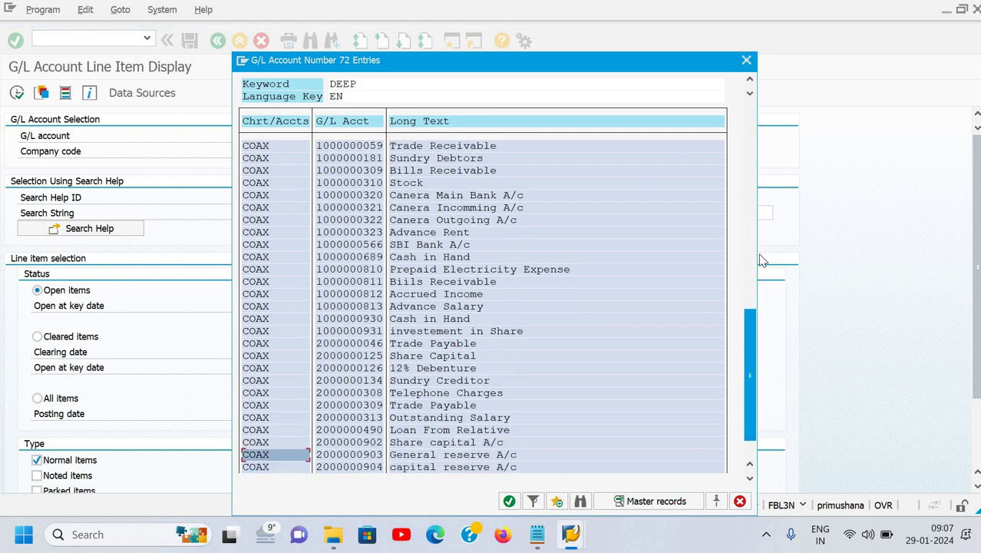
pyautogui.scroll(-10, 730, 430)
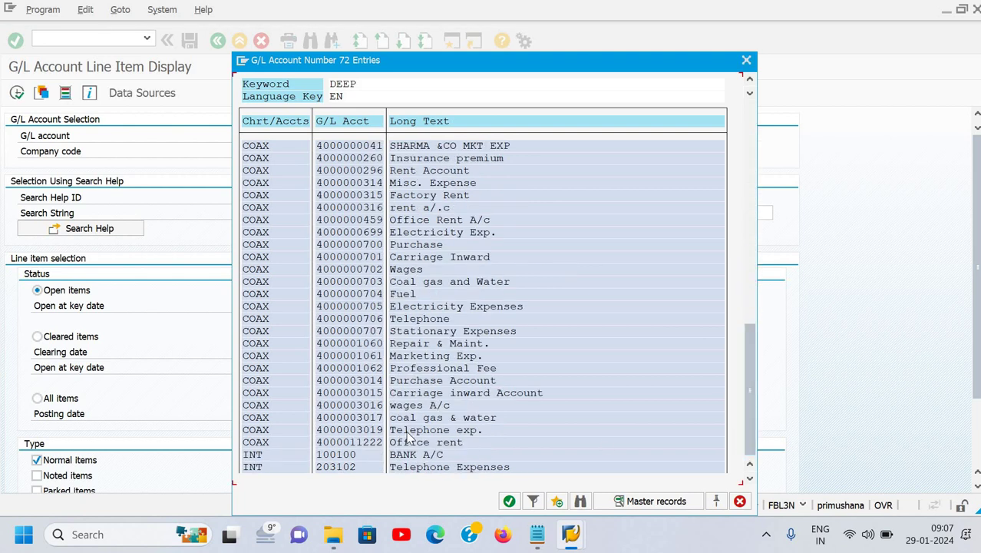
pyautogui.doubleClick(408, 430)
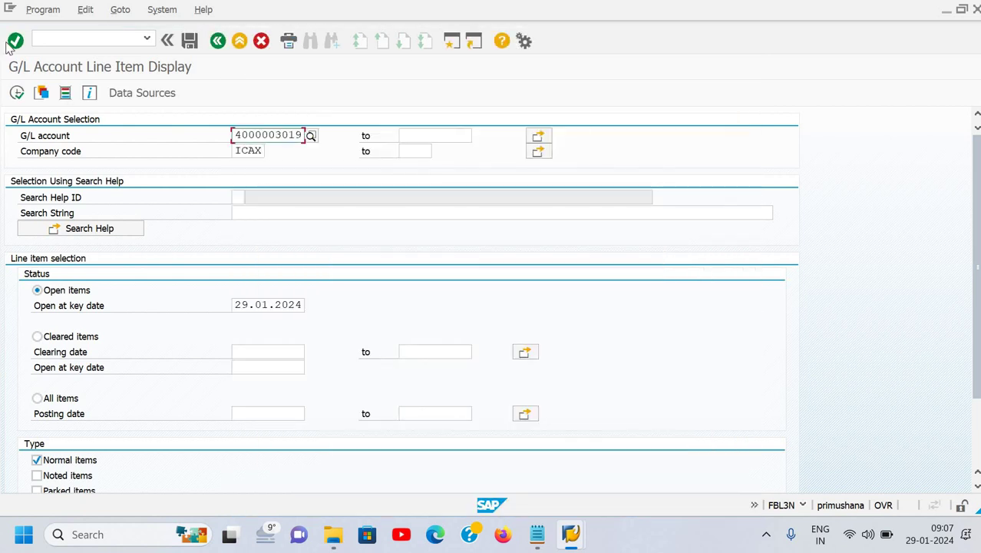
# Display the Telephone exp. line items and examine the commission entry's line item and its full document in the data entry view
pyautogui.click(15, 93)
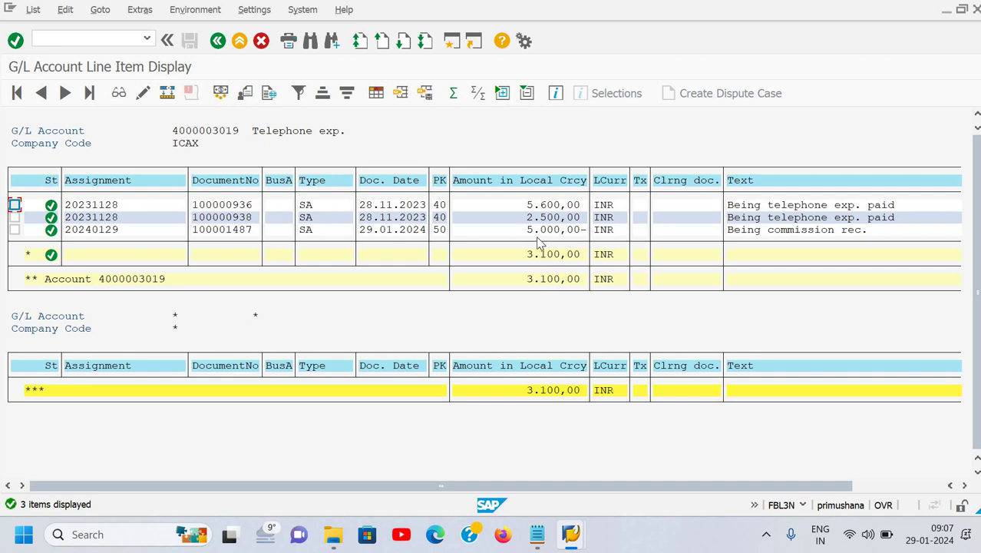
pyautogui.press('F3')
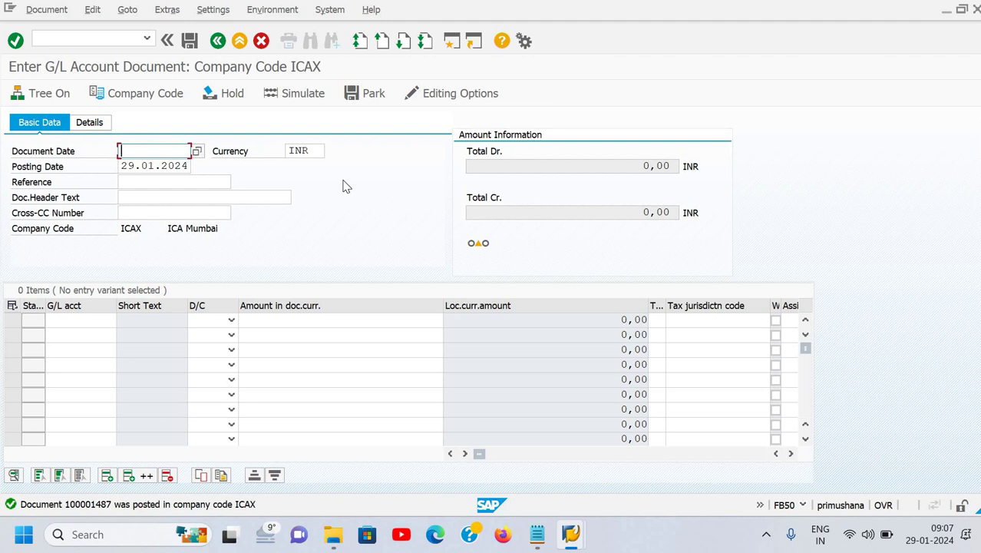
pyautogui.press('F3')
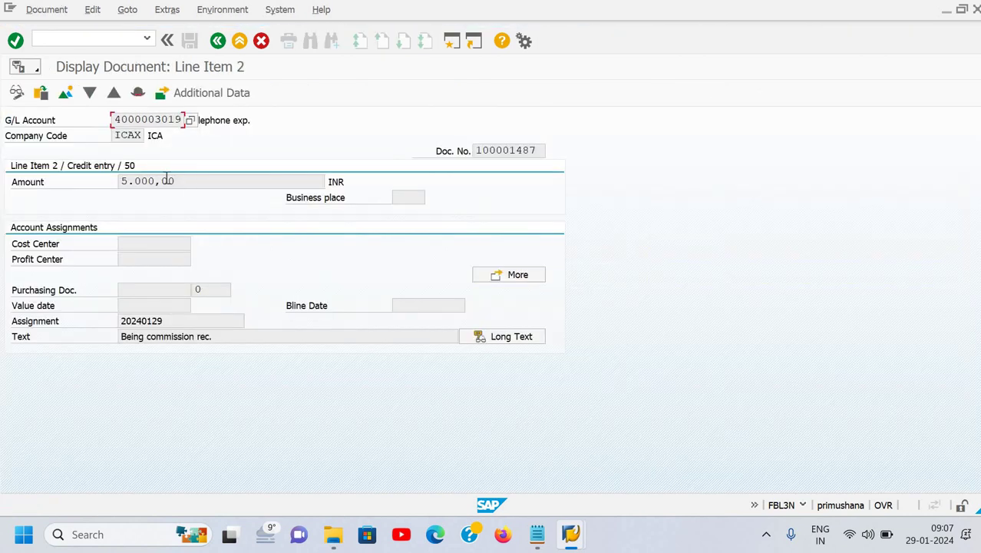
pyautogui.click(66, 93)
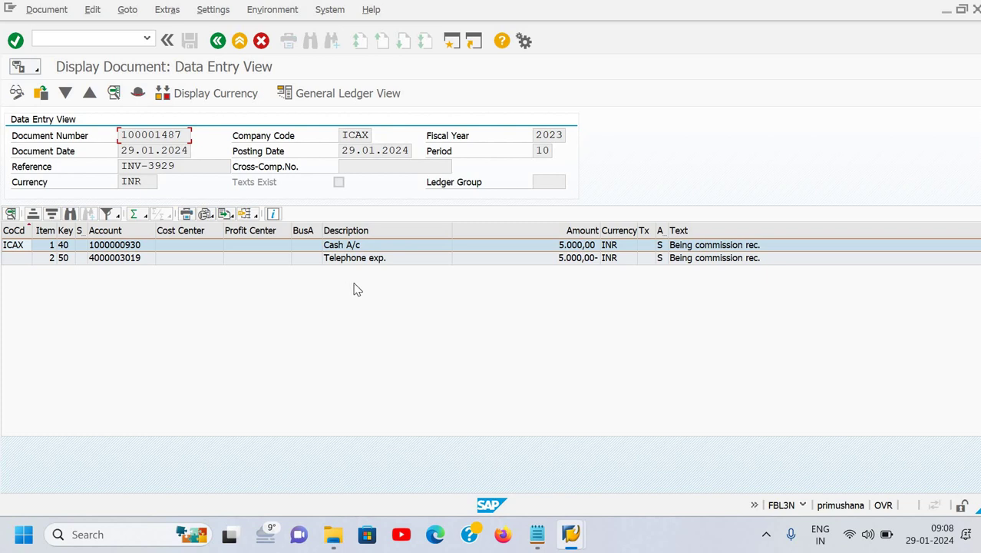
pyautogui.press('F3')
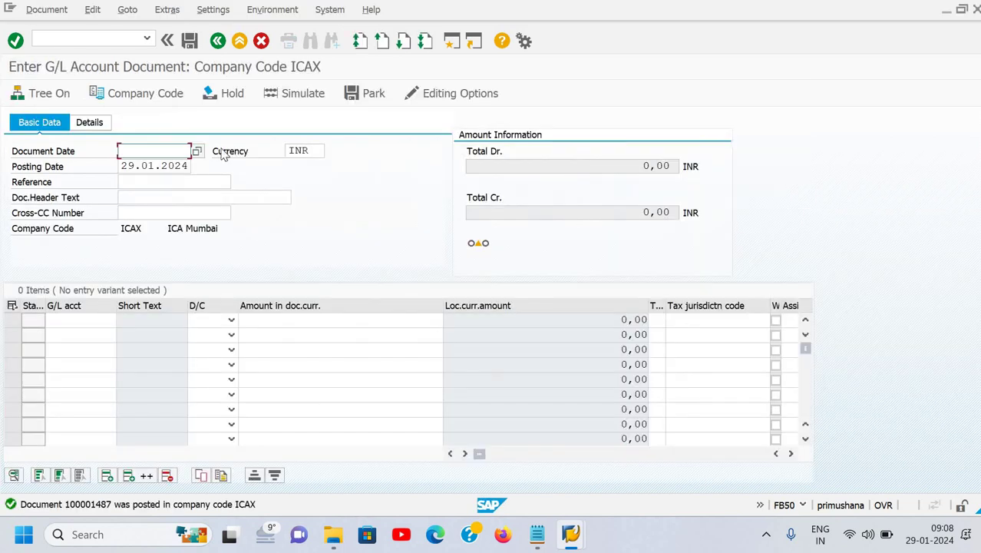
# In the blank FB50 document, set the document date to 29.01.2024 and the document header text to "rectification"
pyautogui.click(114, 39)
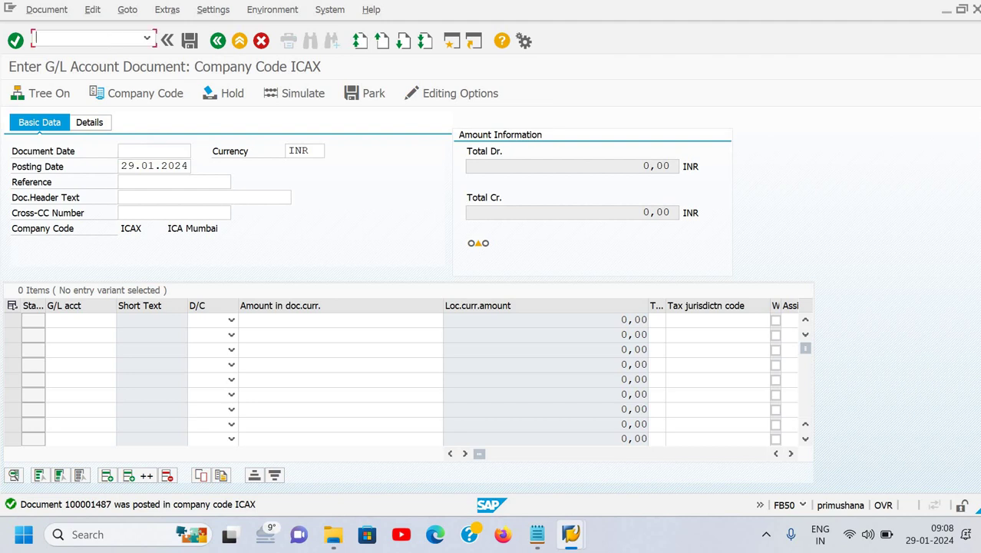
pyautogui.press('BackSpace')
pyautogui.press('Tab')
pyautogui.press('Tab')
pyautogui.press('Tab')
pyautogui.click(142, 151)
pyautogui.write('2')
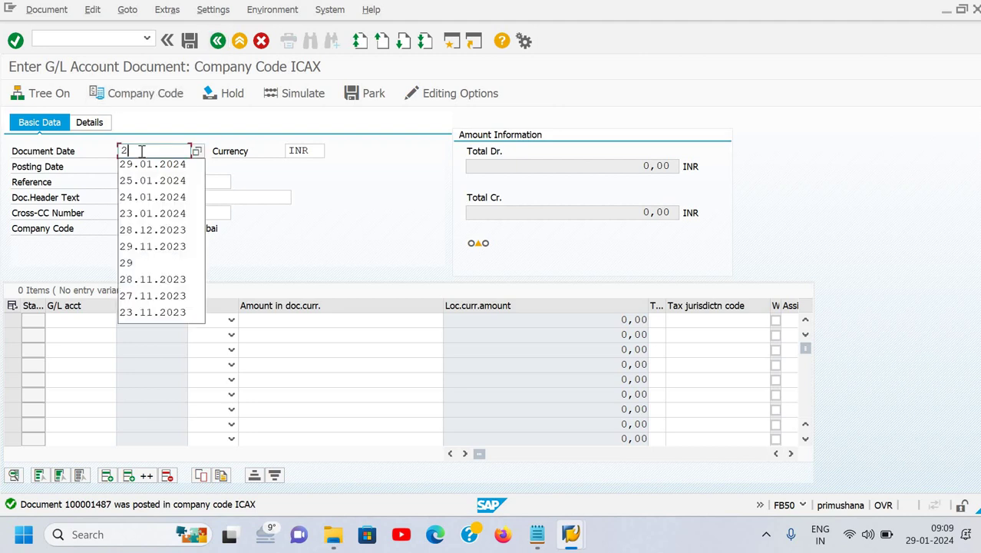
pyautogui.write('9.')
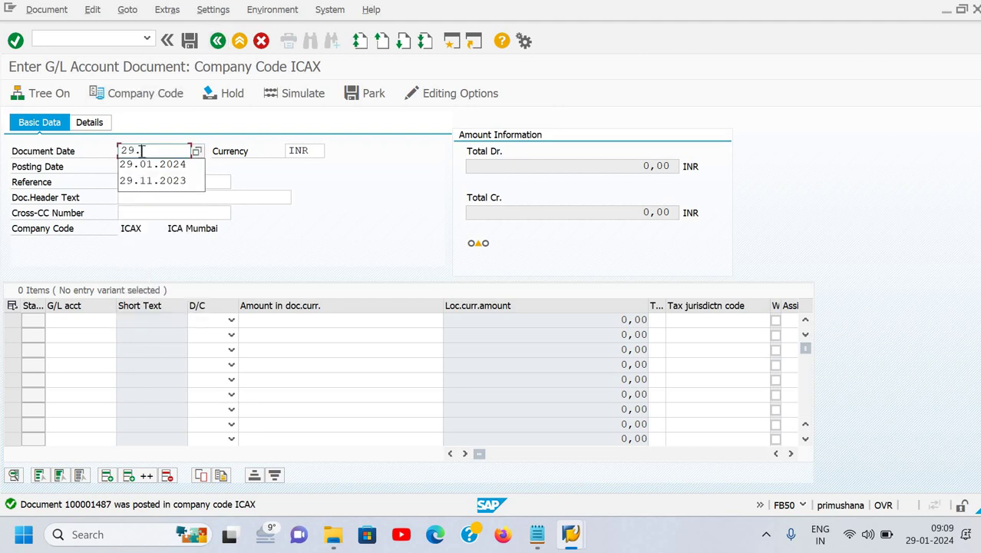
pyautogui.write('01.2024')
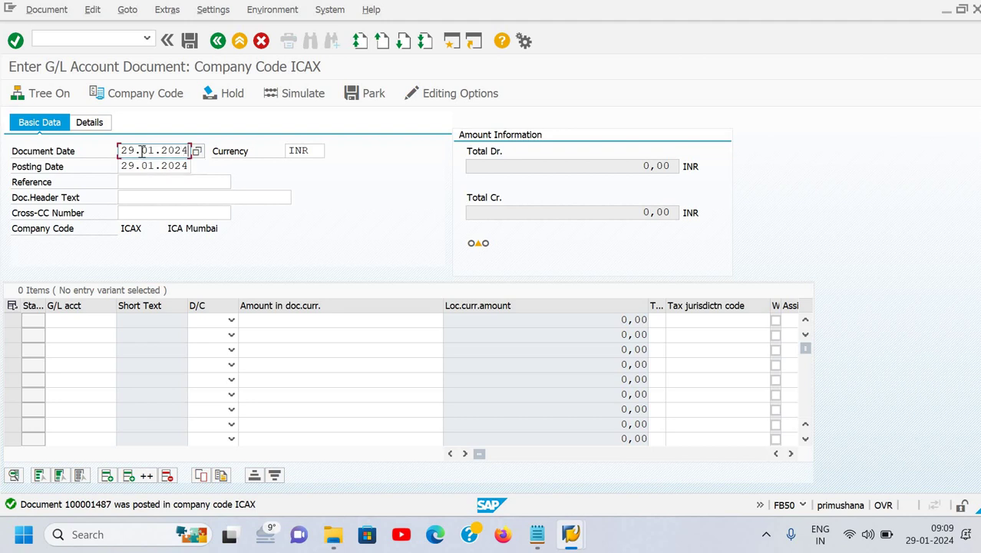
pyautogui.press('Tab')
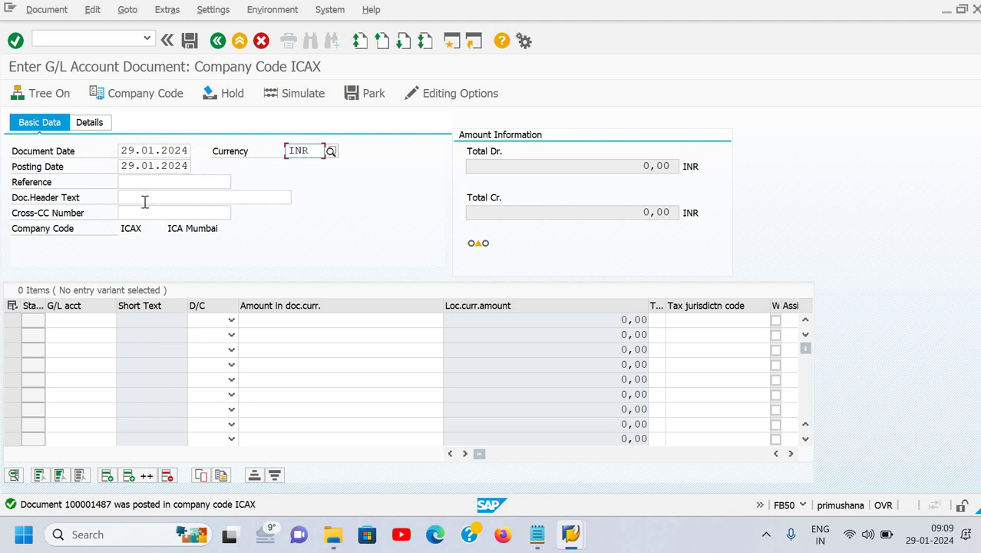
pyautogui.click(144, 185)
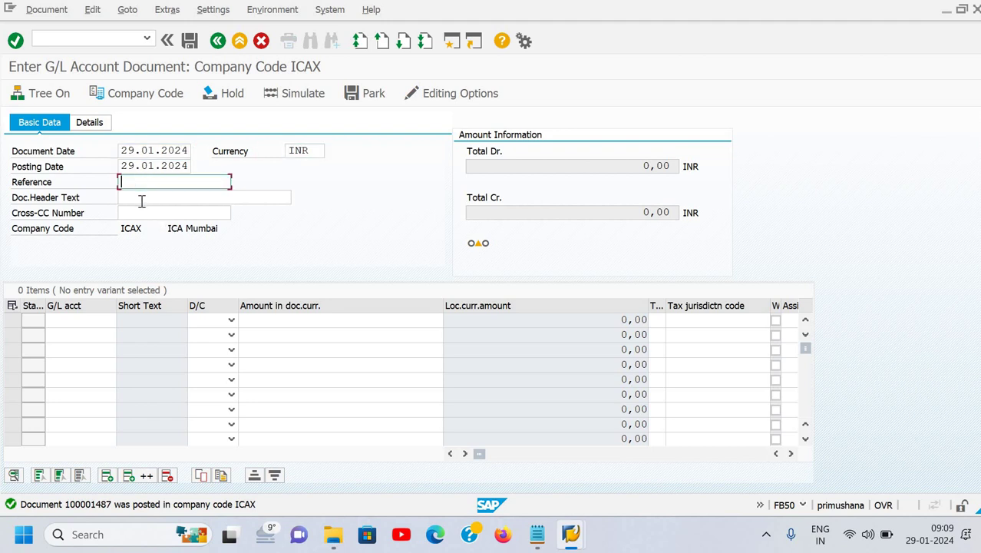
pyautogui.click(141, 200)
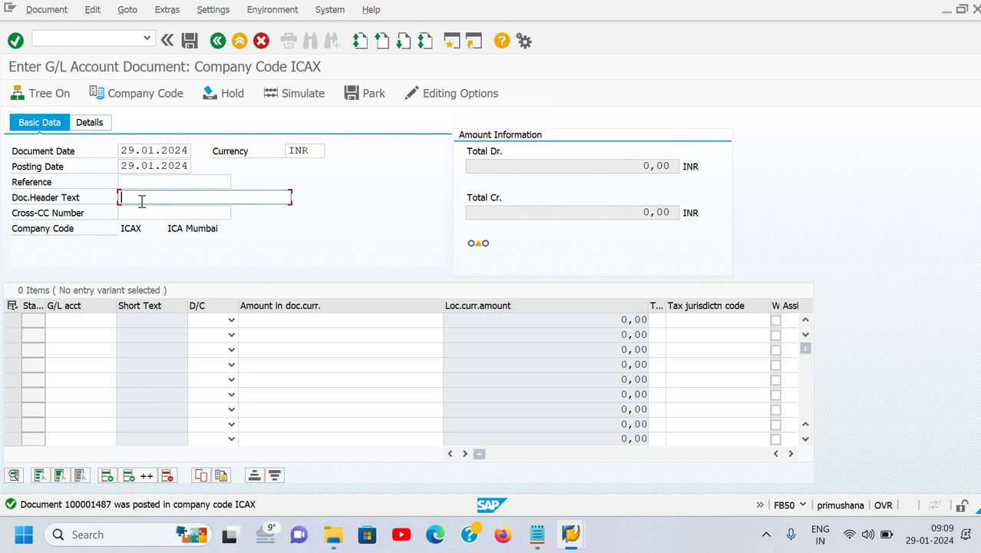
pyautogui.write('rectification')
# Find the Telephone exp. account by keyword deep and assign it as the first line item's G/L account
pyautogui.click(92, 320)
pyautogui.press('F4')
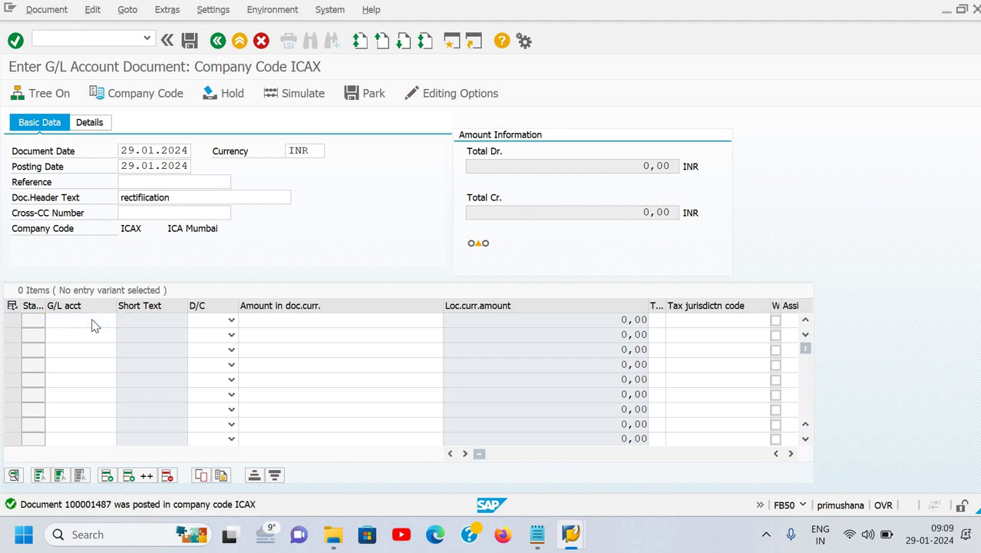
pyautogui.write('deep')
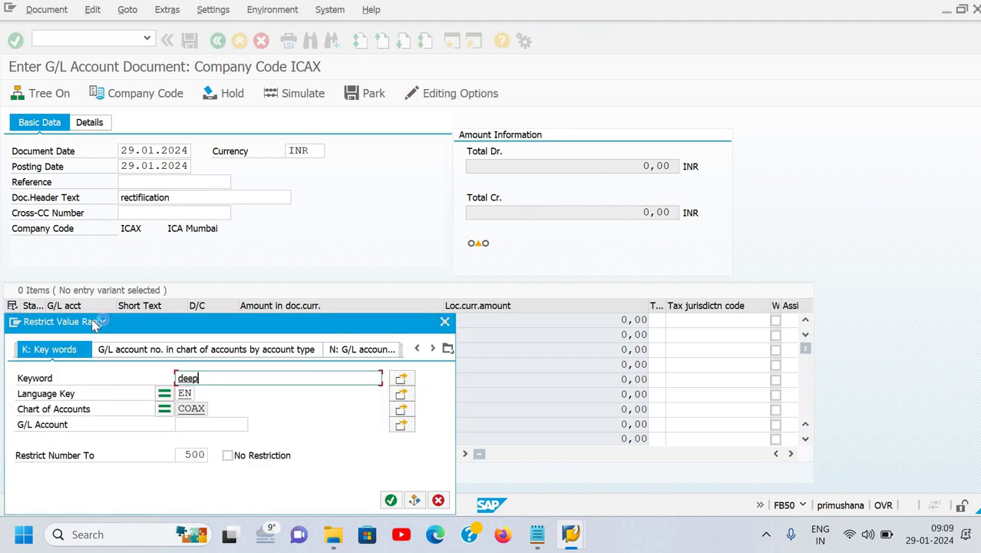
pyautogui.press('Return')
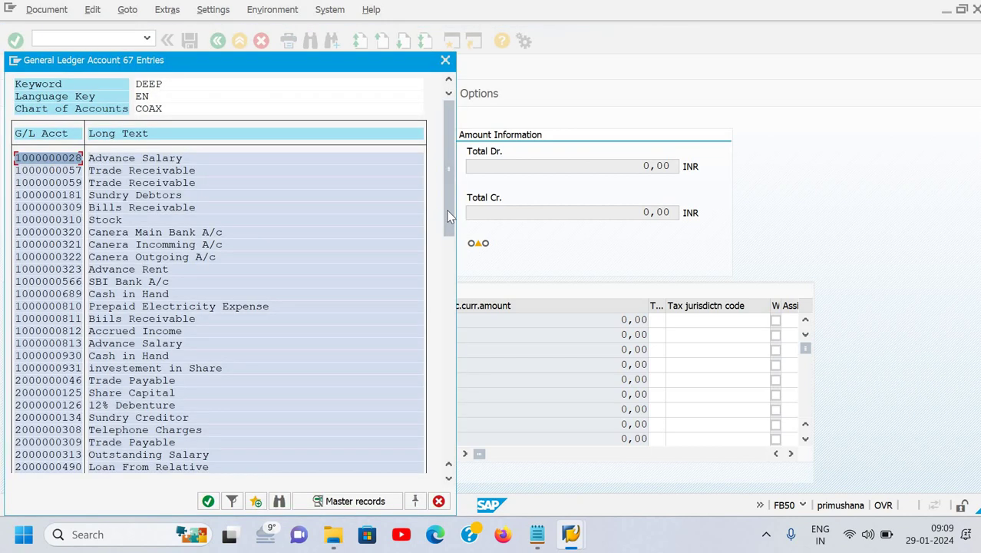
pyautogui.moveTo(449, 217); pyautogui.dragTo(231, 457)
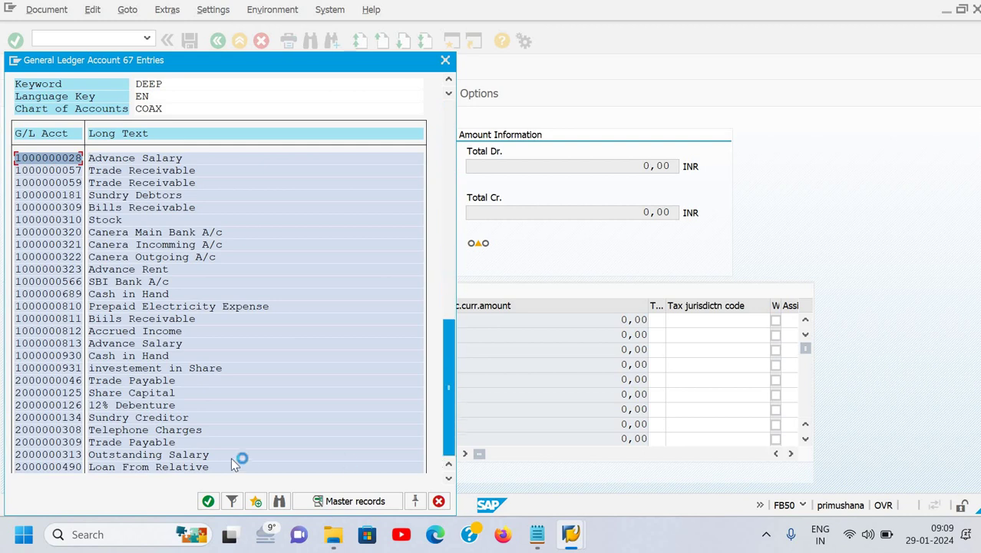
pyautogui.doubleClick(170, 447)
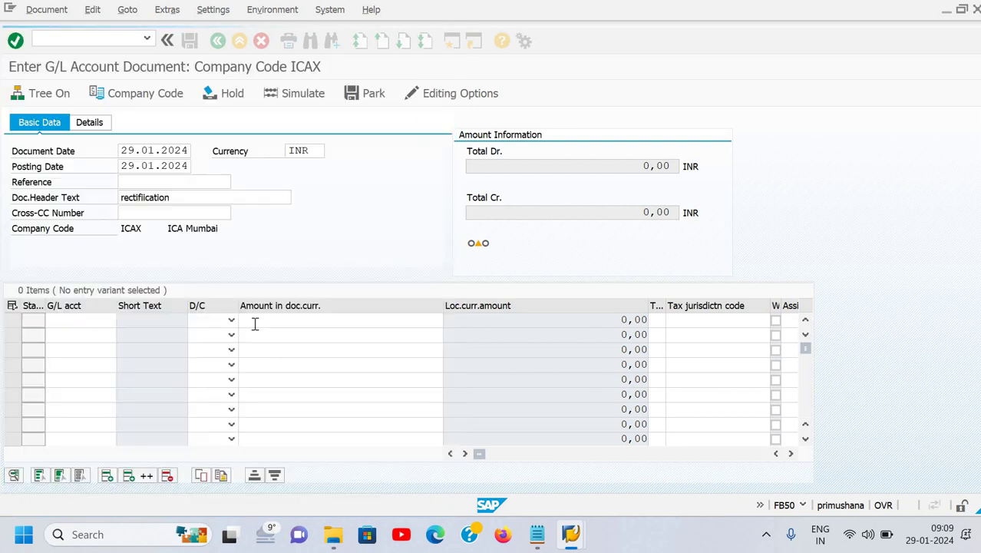
# Make the Telephone exp. line a debit with an amount of 5000
pyautogui.click(218, 323)
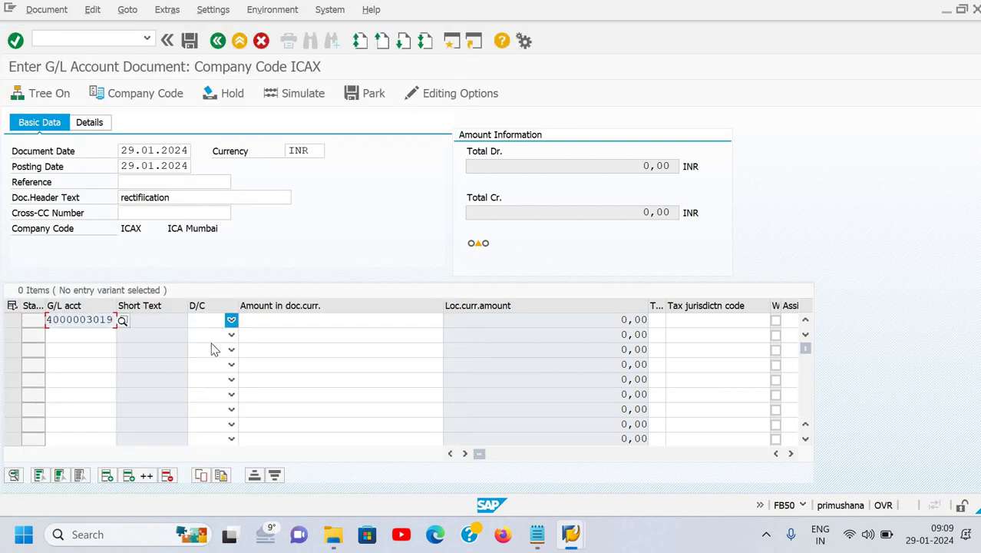
pyautogui.press('Return')
pyautogui.click(288, 319)
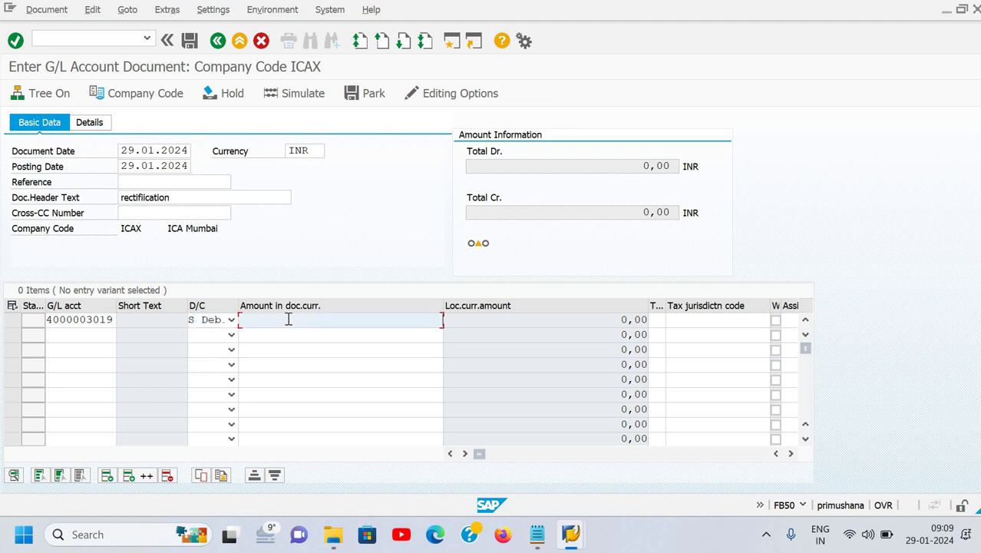
pyautogui.write('5000')
# Find the Commission rec. account by keyword deep and assign it as the second line item's G/L account
pyautogui.click(115, 336)
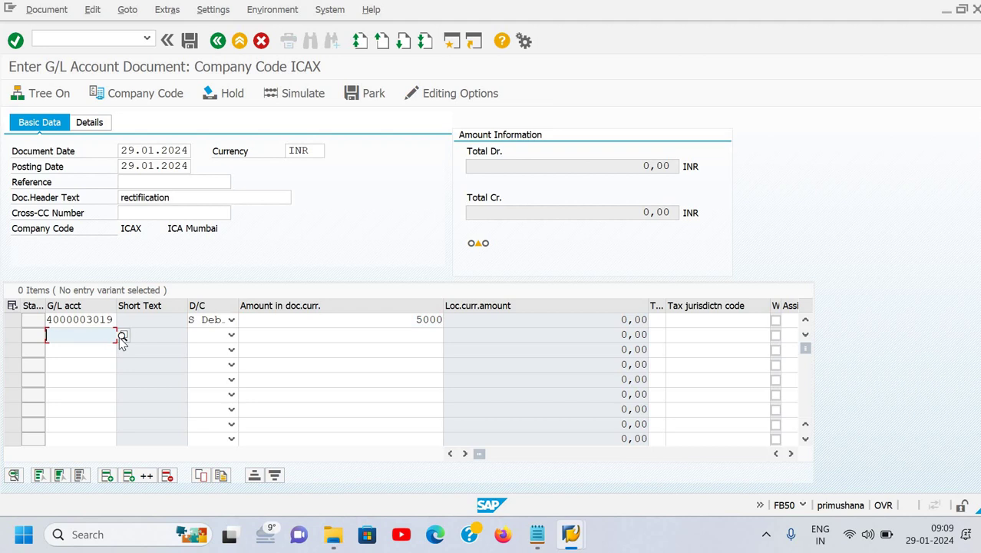
pyautogui.click(122, 336)
pyautogui.write('dee')
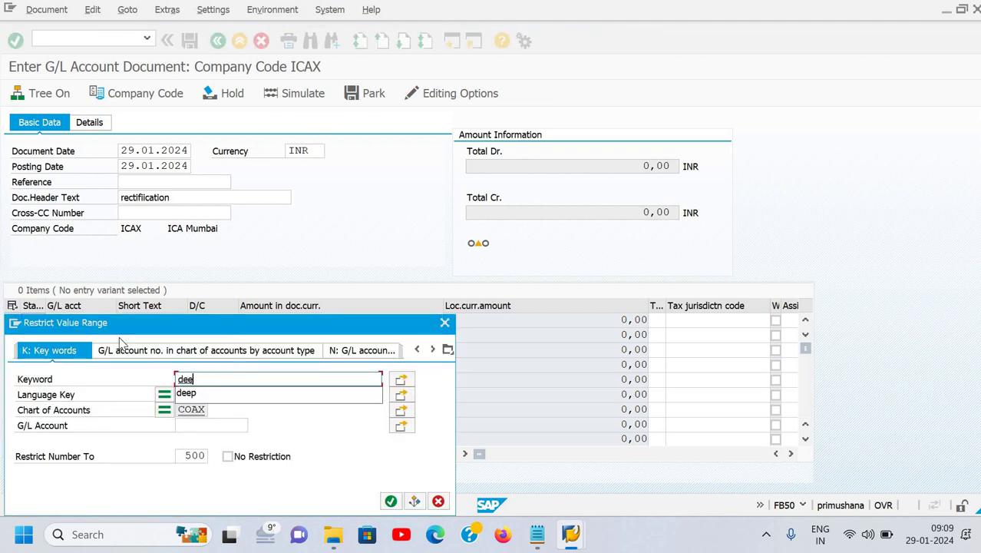
pyautogui.write('p')
pyautogui.press('Return')
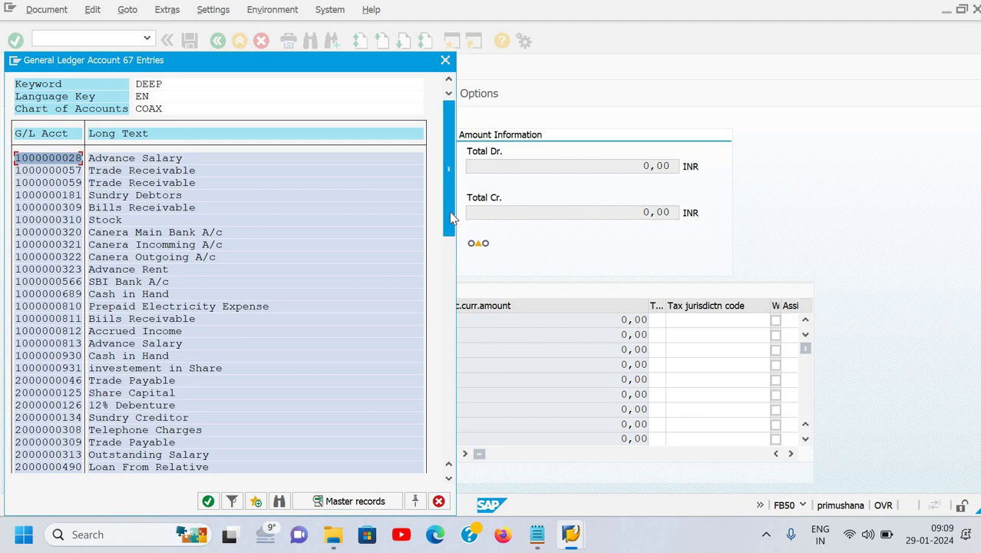
pyautogui.moveTo(451, 219); pyautogui.dragTo(447, 318)
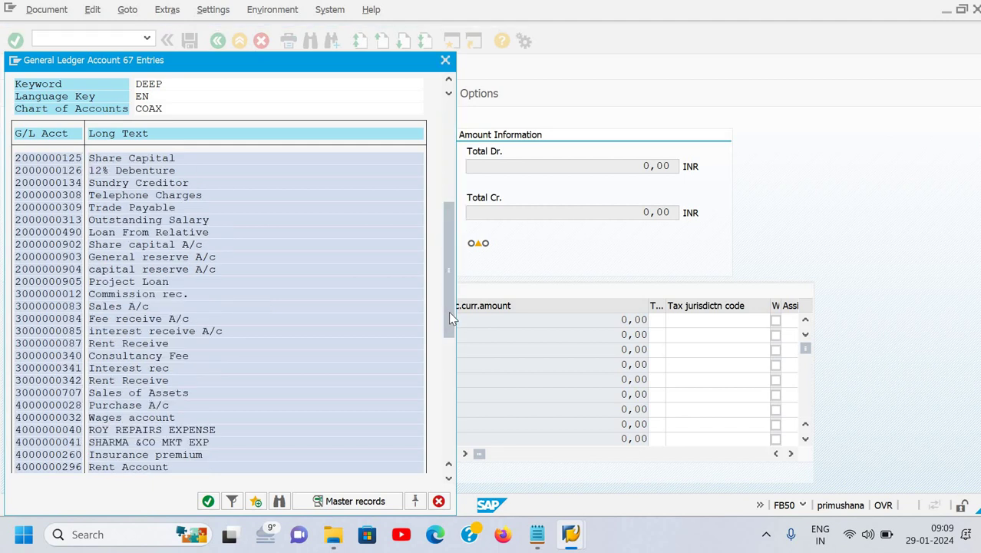
pyautogui.doubleClick(153, 255)
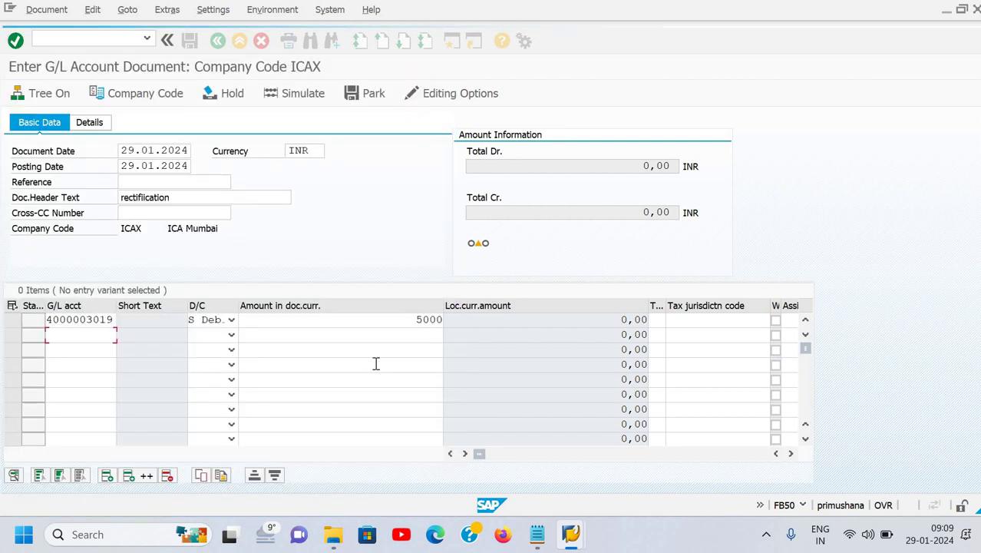
# Make the Commission rec. line a credit with the balancing amount * and post the rectification document
pyautogui.press('Tab')
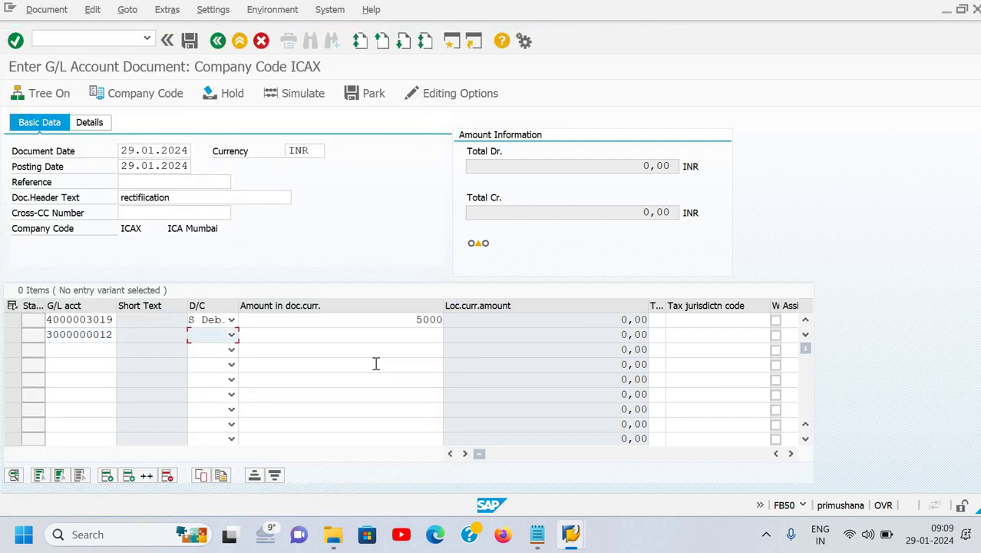
pyautogui.write('H Cre.')
pyautogui.press('Tab')
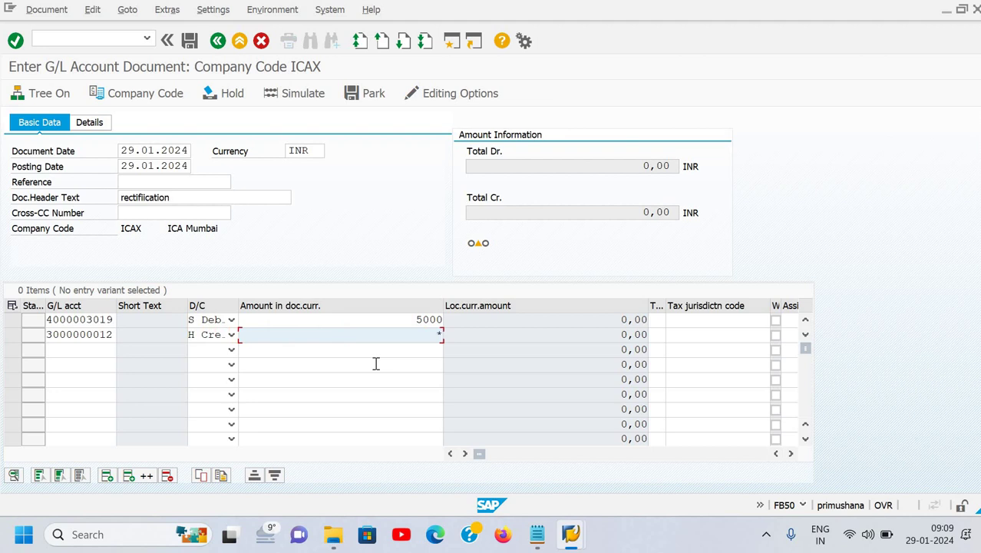
pyautogui.press('Return')
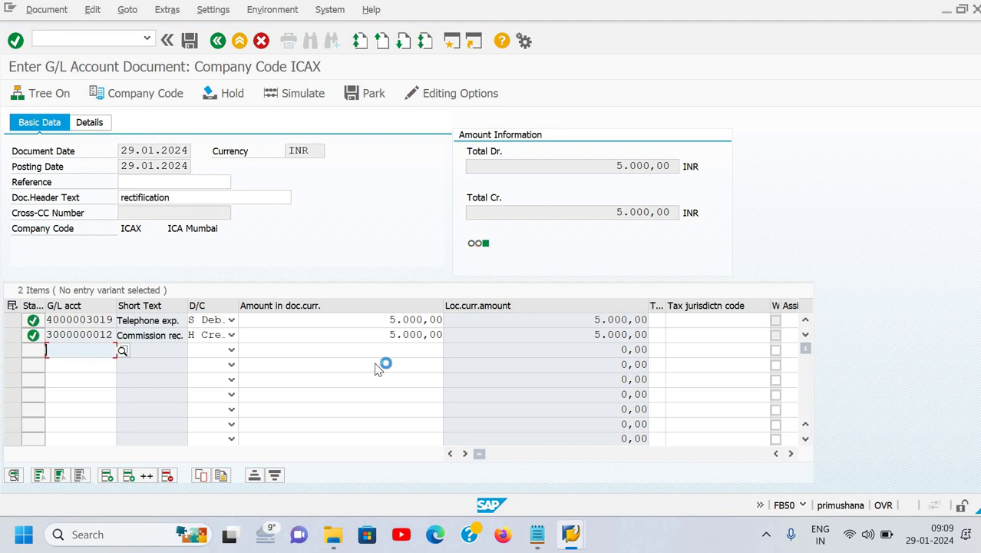
pyautogui.hotkey('ctrl', 's')
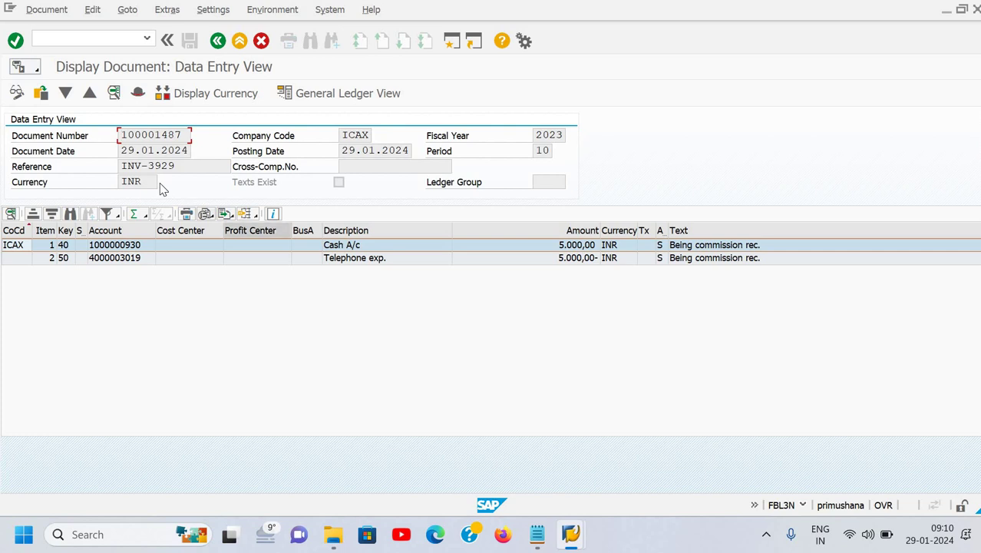
# Return to the Telephone exp. line item list in FBL3N and refresh it to check the rectification posting
pyautogui.press('F3')
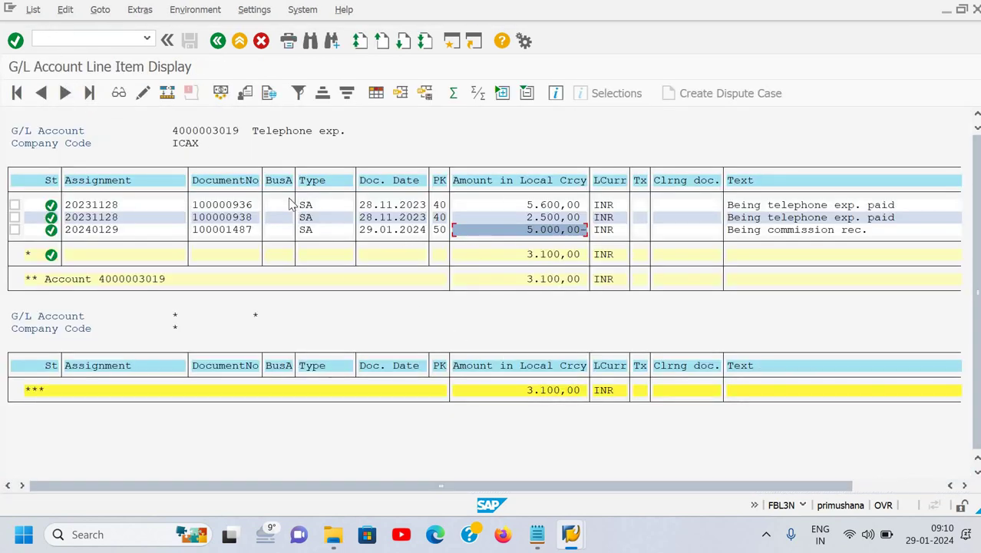
pyautogui.click(33, 9)
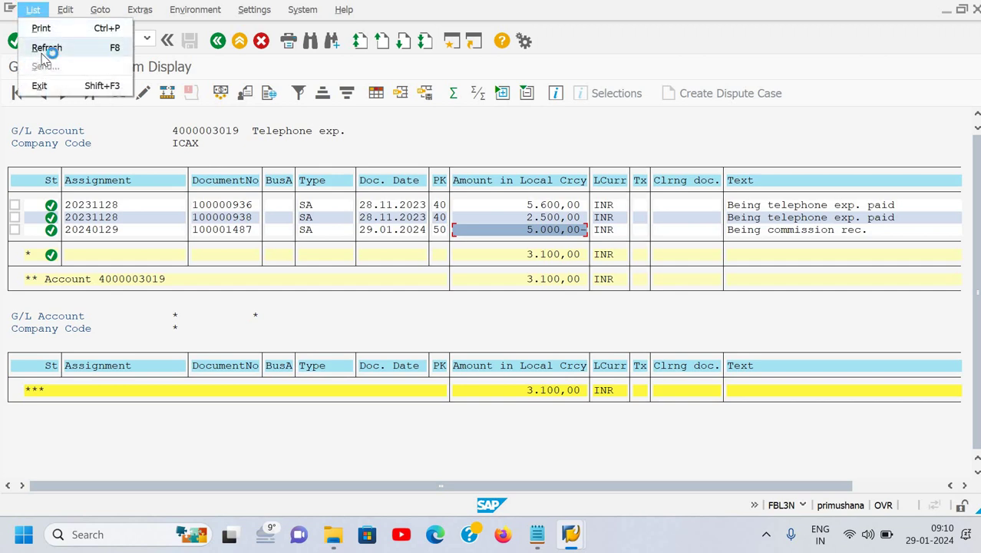
pyautogui.click(47, 48)
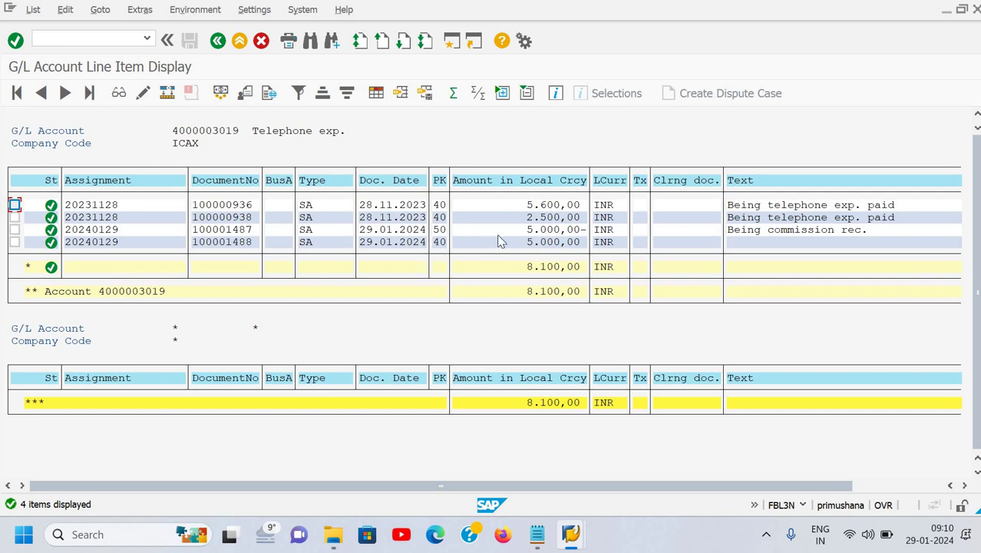
# Start transaction FB50 to enter a new G/L account document for company code ICAX
pyautogui.click(97, 39)
pyautogui.press('Return')
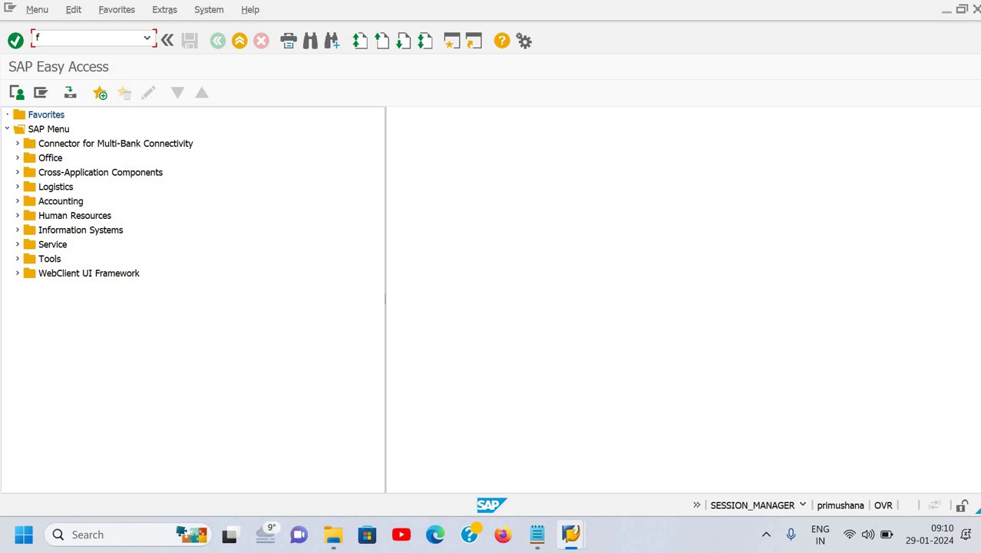
pyautogui.write('50')
pyautogui.press('Return')
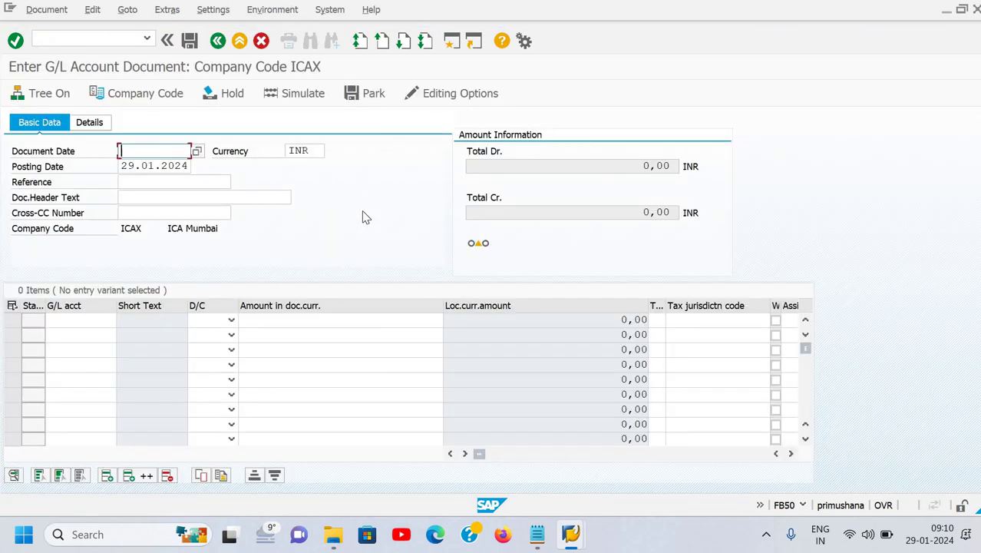
# Set the document date to 29.01.2024 and the reference to inv-3902
pyautogui.write('29')
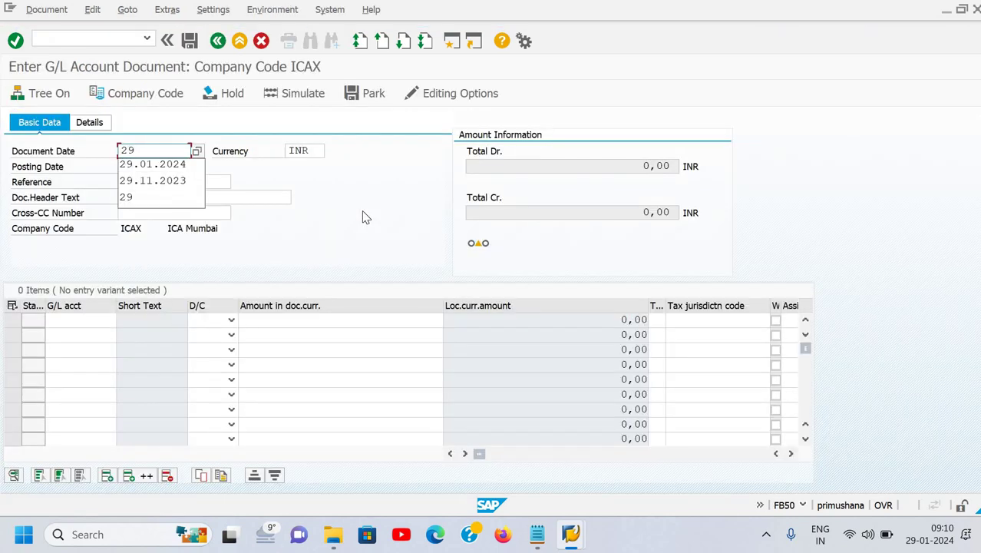
pyautogui.write('.01')
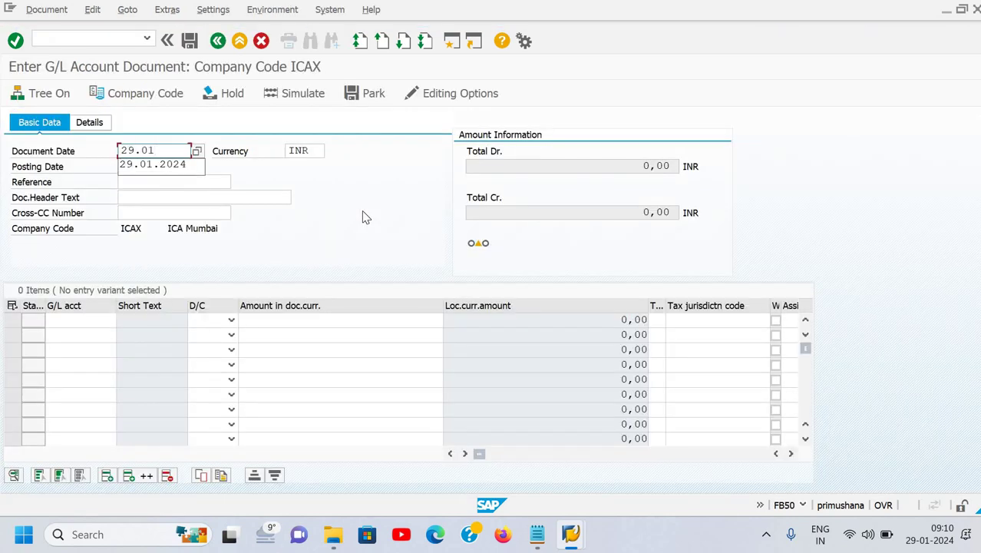
pyautogui.write('.2024')
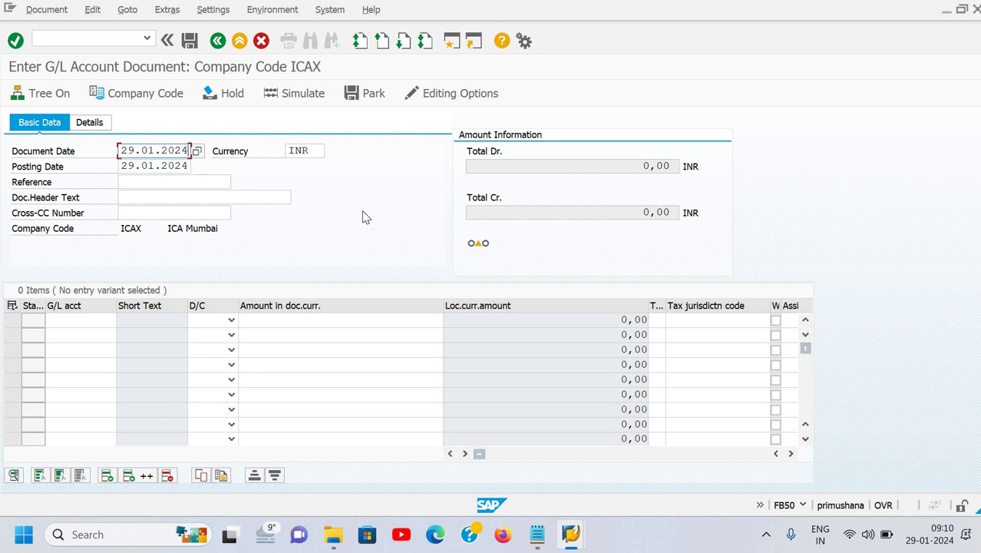
pyautogui.press('Tab')
pyautogui.press('Tab')
pyautogui.press('Tab')
pyautogui.press('Tab')
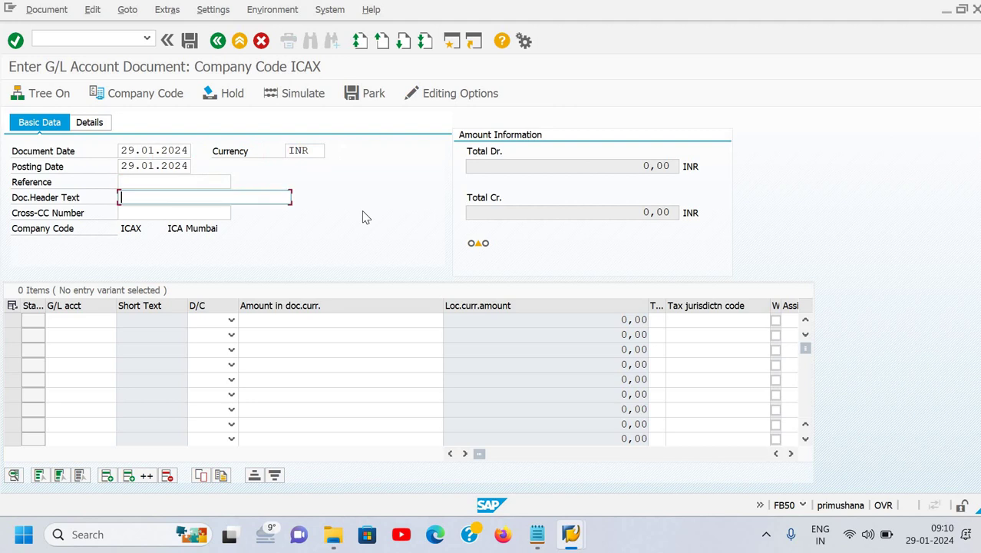
pyautogui.hotkey('shift', 'Tab')
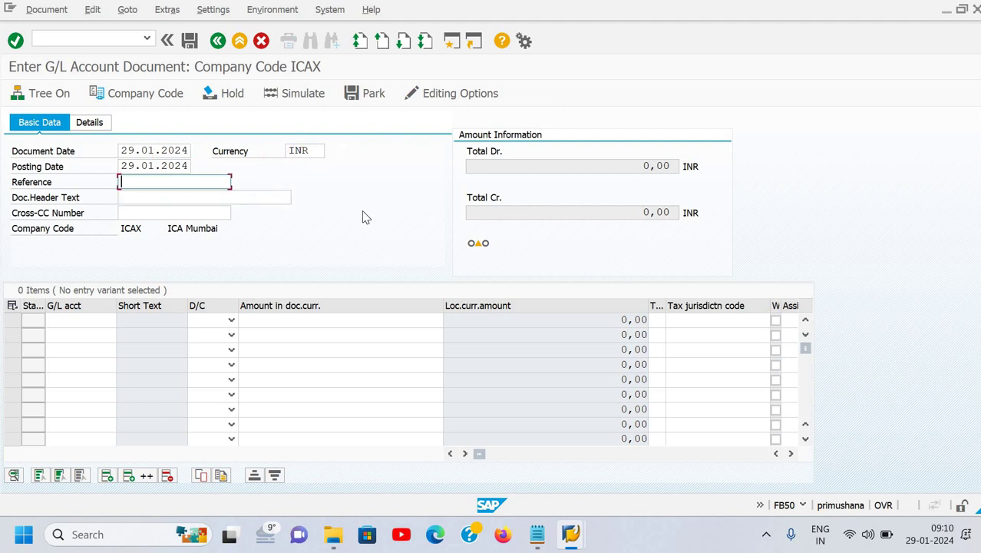
pyautogui.write('inv-3902')
pyautogui.press('Tab')
pyautogui.hotkey('shift', 'Tab')
pyautogui.press('Tab')
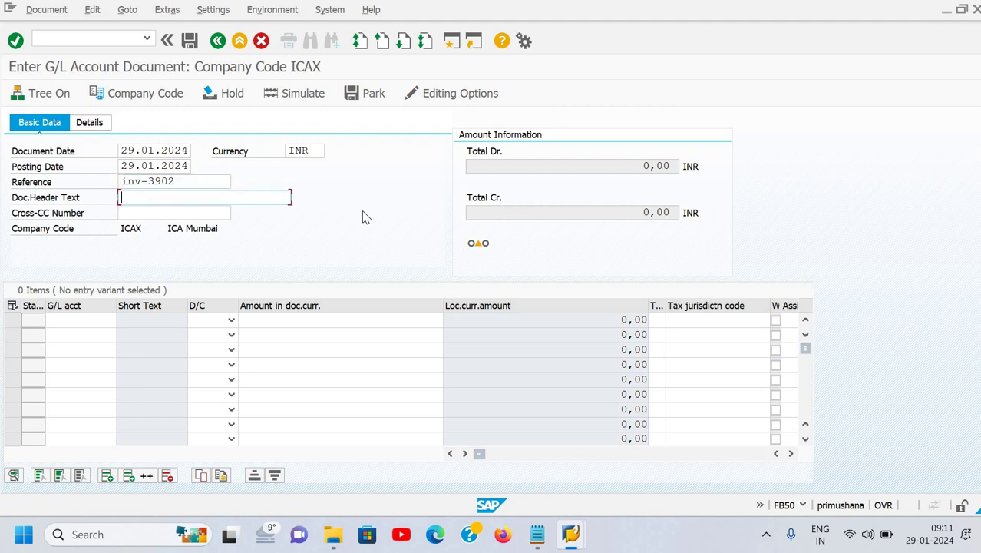
pyautogui.write('E')
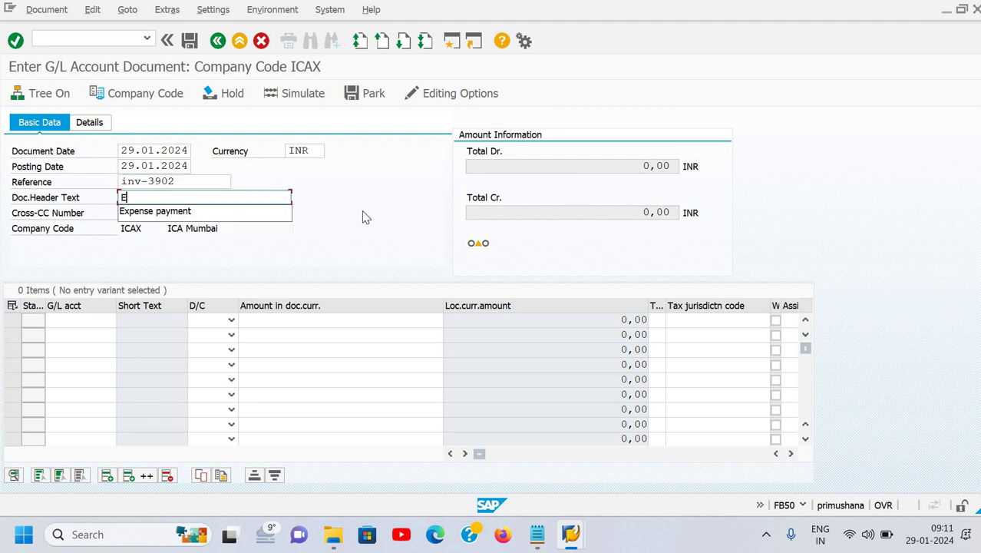
pyautogui.write('xpense Entry')
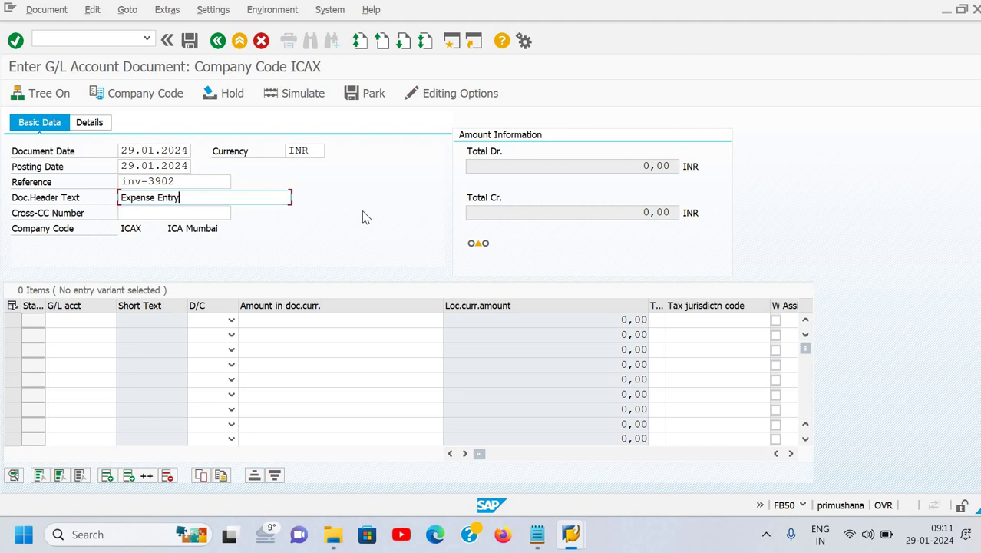
pyautogui.press('BackSpace')
pyautogui.press('BackSpace')
pyautogui.press('BackSpace')
pyautogui.press('BackSpace')
pyautogui.press('BackSpace')
pyautogui.press('BackSpace')
pyautogui.press('BackSpace')
pyautogui.press('BackSpace')
pyautogui.press('BackSpace')
pyautogui.press('BackSpace')
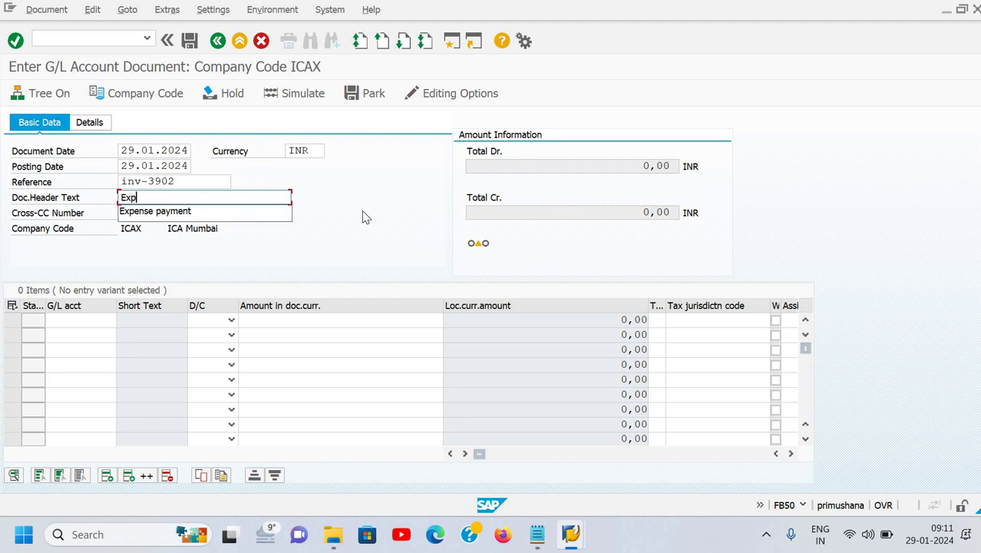
pyautogui.press('BackSpace')
# Set the document header text to "contra entry"
pyautogui.write('contra')
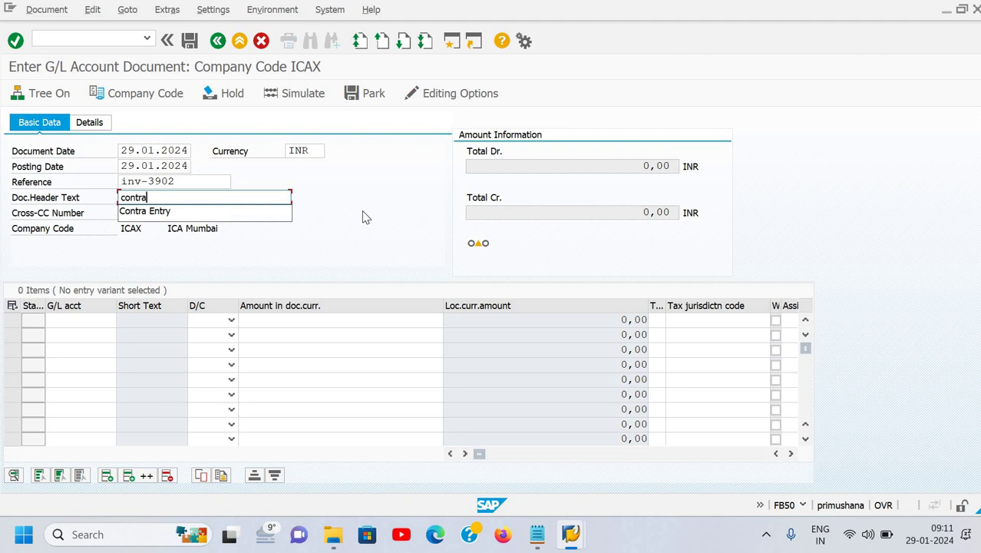
pyautogui.write(' entry')
pyautogui.press('Tab')
pyautogui.press('Tab')
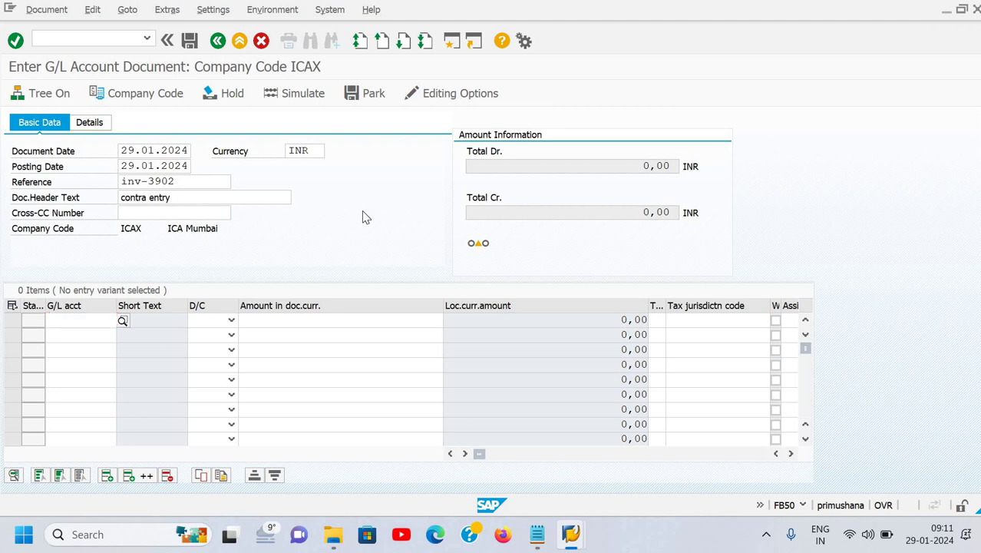
# Find the first Cash in Hand account by keyword deep and assign it as the first line item's G/L account
pyautogui.press('F4')
pyautogui.write('deep')
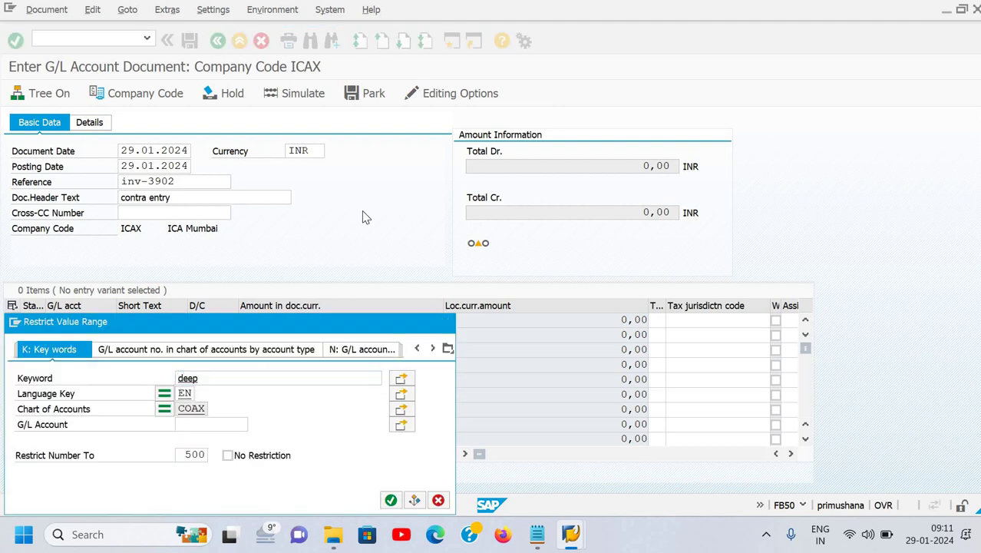
pyautogui.press('Return')
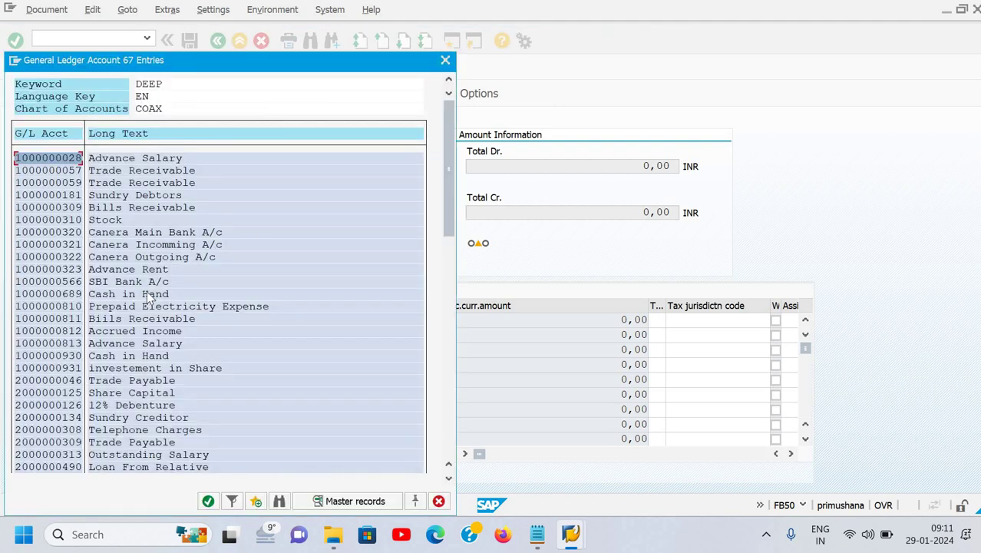
pyautogui.doubleClick(150, 297)
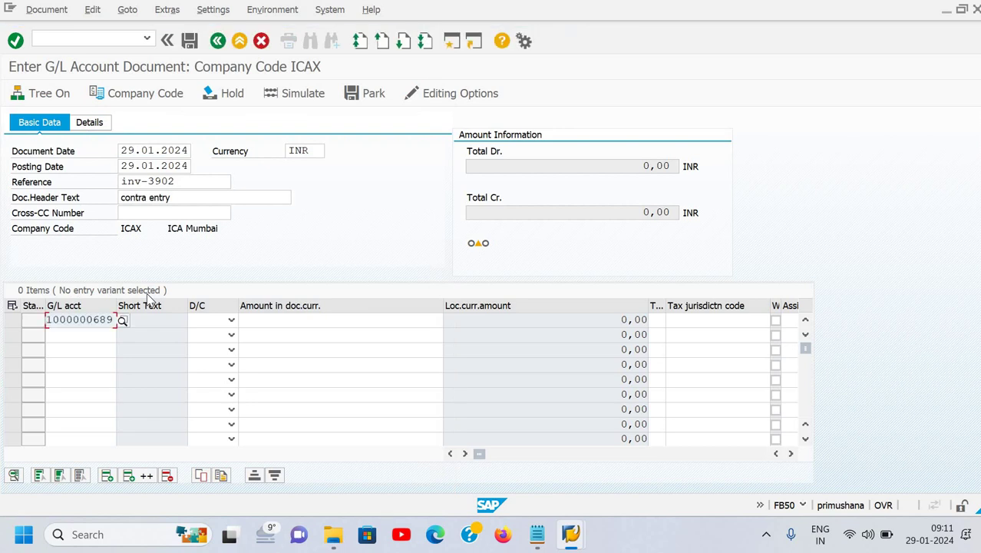
# Make the Cash in Hand line a debit with an amount of 2000
pyautogui.press('s')
pyautogui.press('Tab')
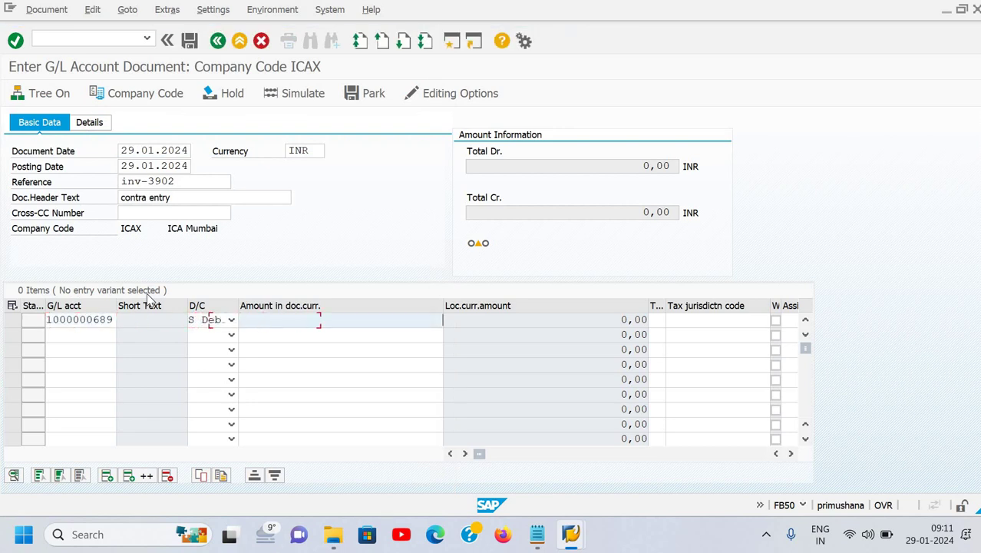
pyautogui.write('2000')
# Fill the Cash in Hand line's text with the suggested entry beginning "Being cash deposited"
pyautogui.press('Tab')
pyautogui.press('Tab')
pyautogui.press('Tab')
pyautogui.press('Tab')
pyautogui.press('Tab')
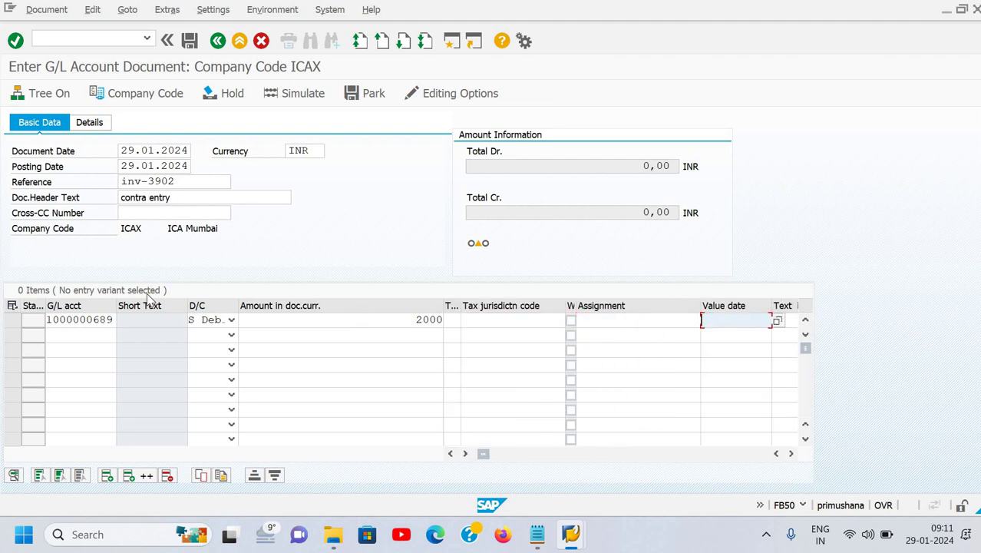
pyautogui.write('Bein')
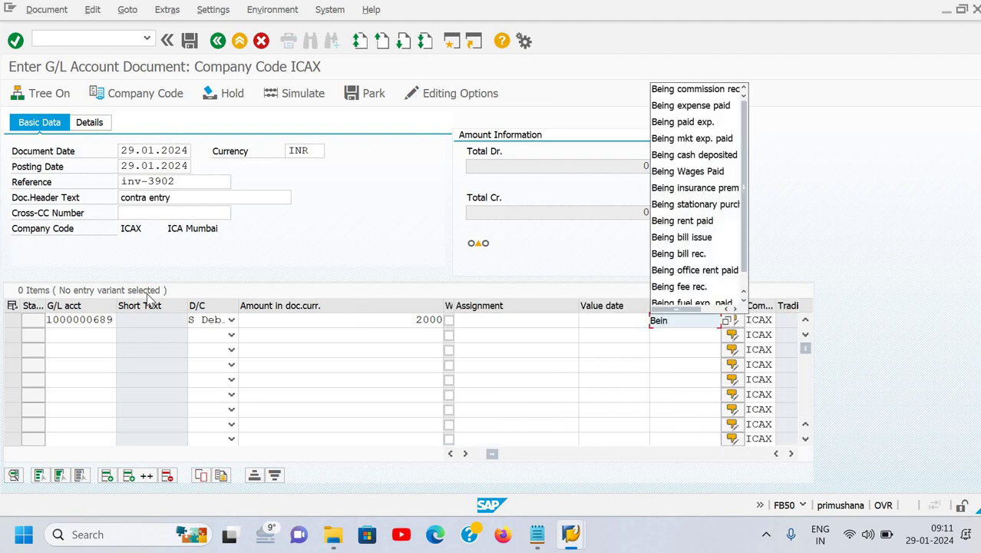
pyautogui.write('g cash depoit')
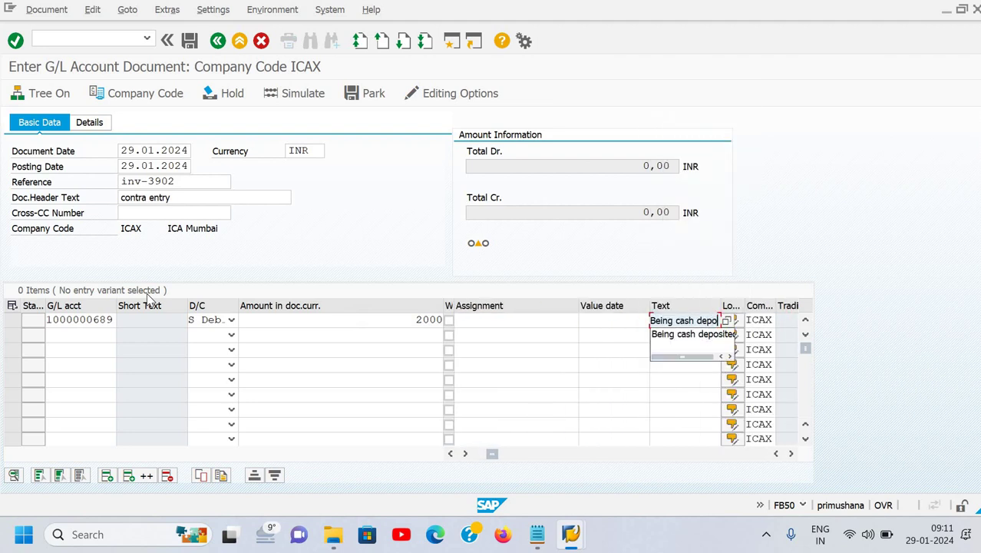
pyautogui.press('BackSpace')
pyautogui.press('BackSpace')
pyautogui.write('s')
pyautogui.press('Down')
pyautogui.press('Return')
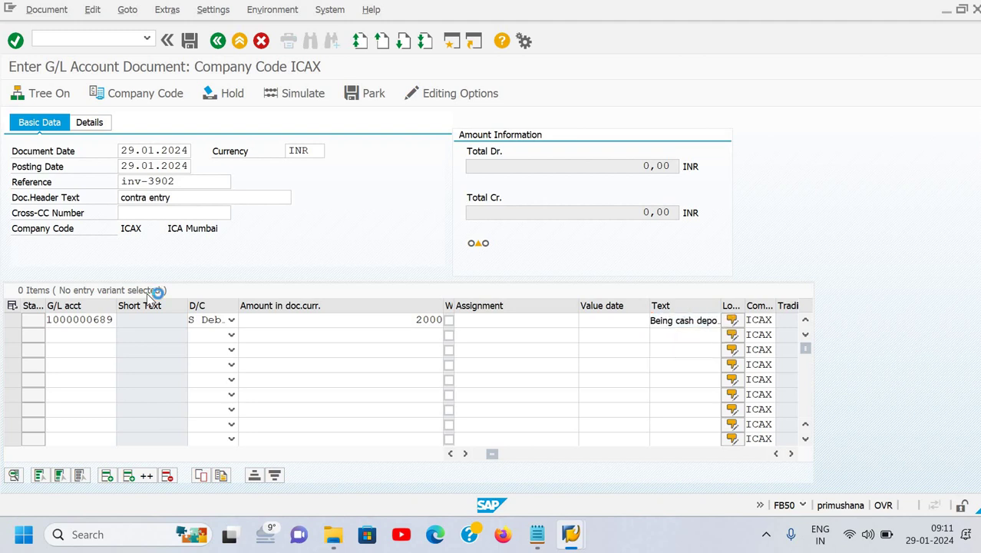
# Accept the Cash in Hand line, then find SBI Bank A/c by keyword deep and assign it as the second line's G/L account
pyautogui.press('Return')
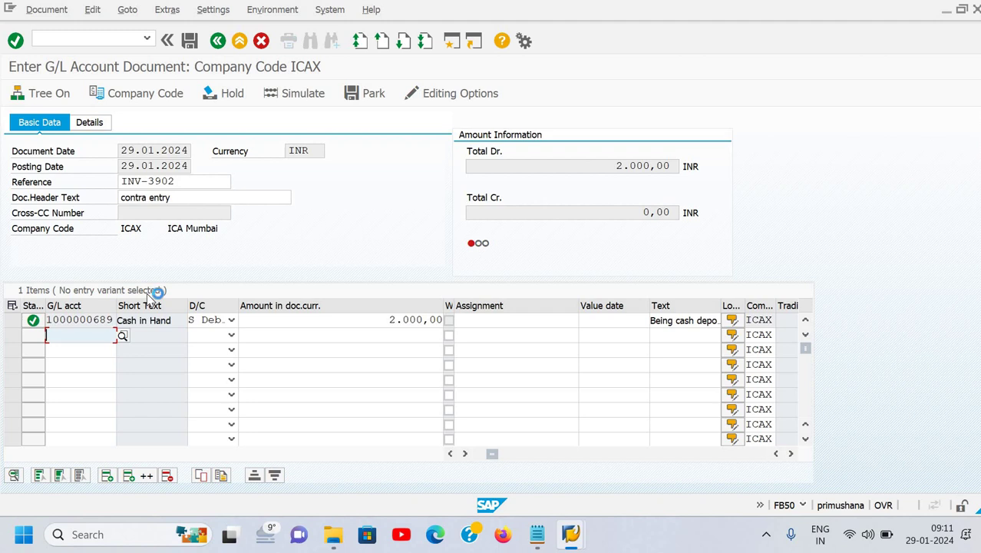
pyautogui.press('F4')
pyautogui.write('bank')
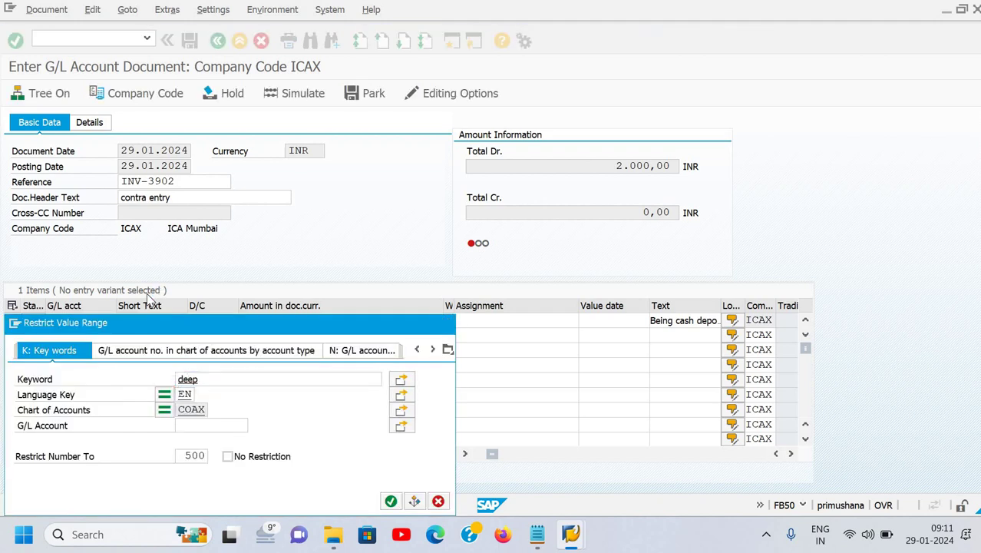
pyautogui.press('Return')
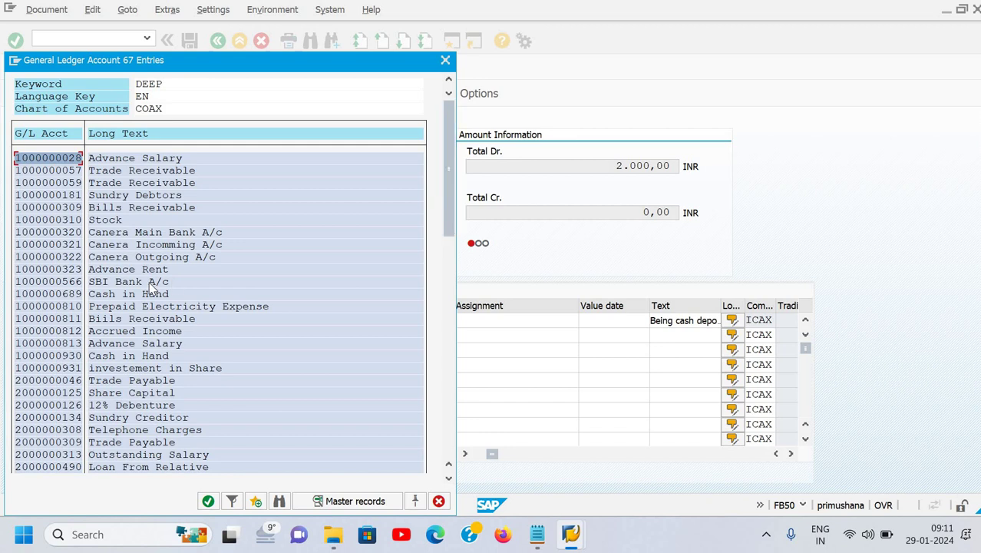
pyautogui.doubleClick(150, 292)
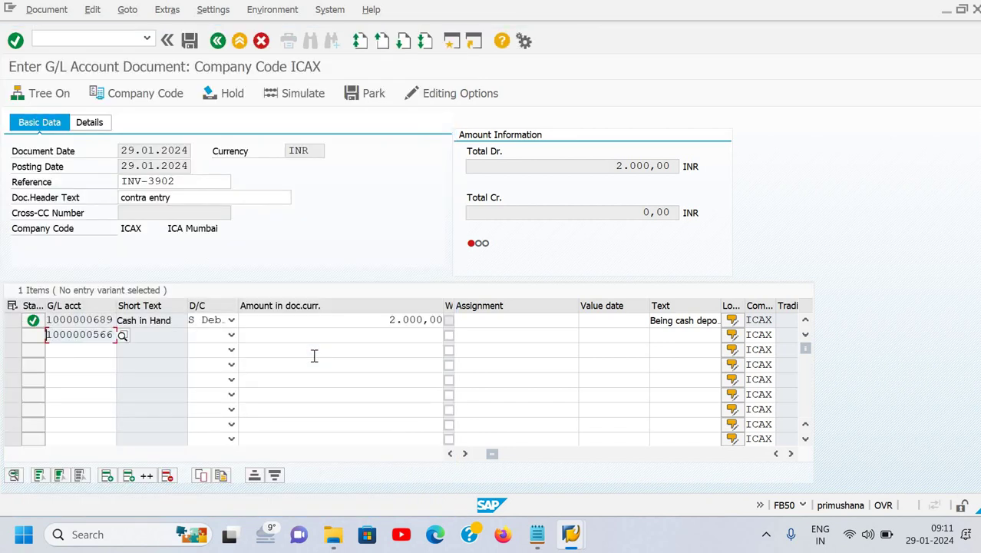
# Make the SBI Bank line a credit and enter * as its amount to balance the document
pyautogui.press('Tab')
pyautogui.press('Down')
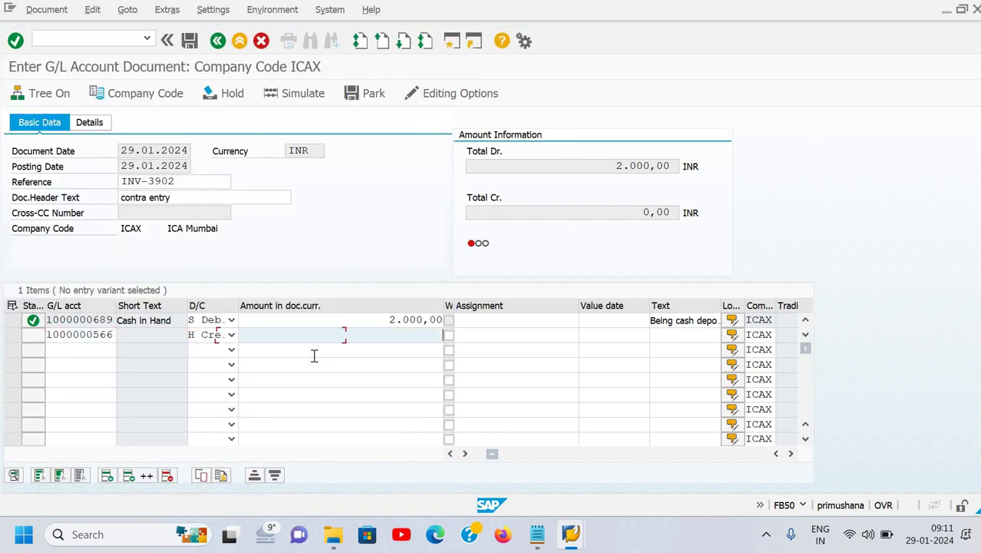
pyautogui.press('Tab')
pyautogui.write('*')
pyautogui.press('Tab')
pyautogui.press('Tab')
pyautogui.press('Tab')
pyautogui.press('Tab')
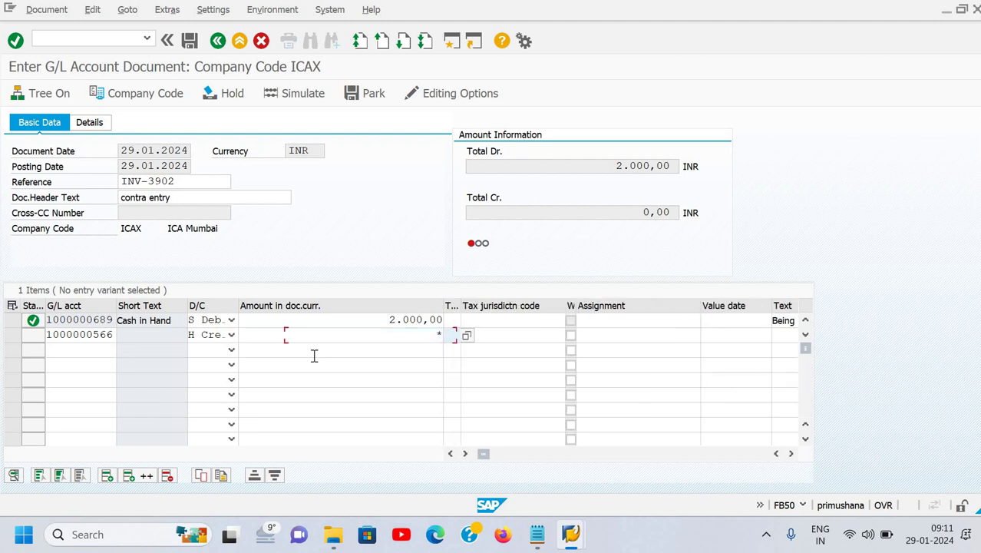
# Repeat the first line's text on the SBI Bank line using + and post the contra entry
pyautogui.write('+')
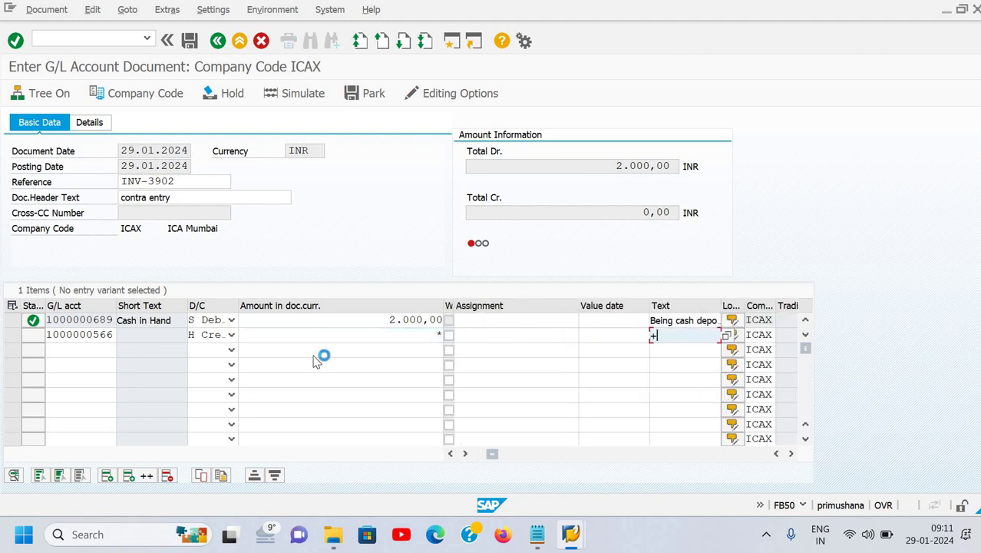
pyautogui.press('Return')
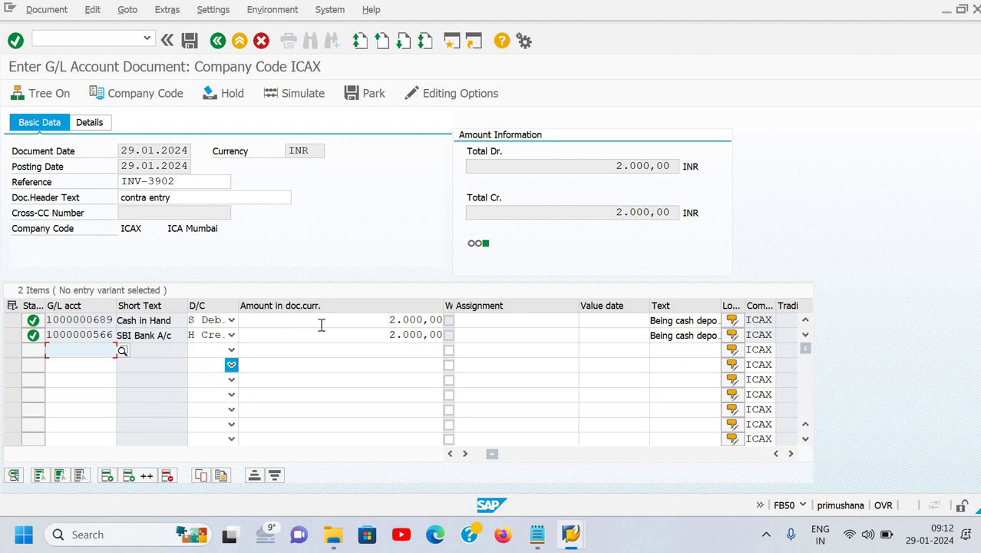
pyautogui.press('Return')
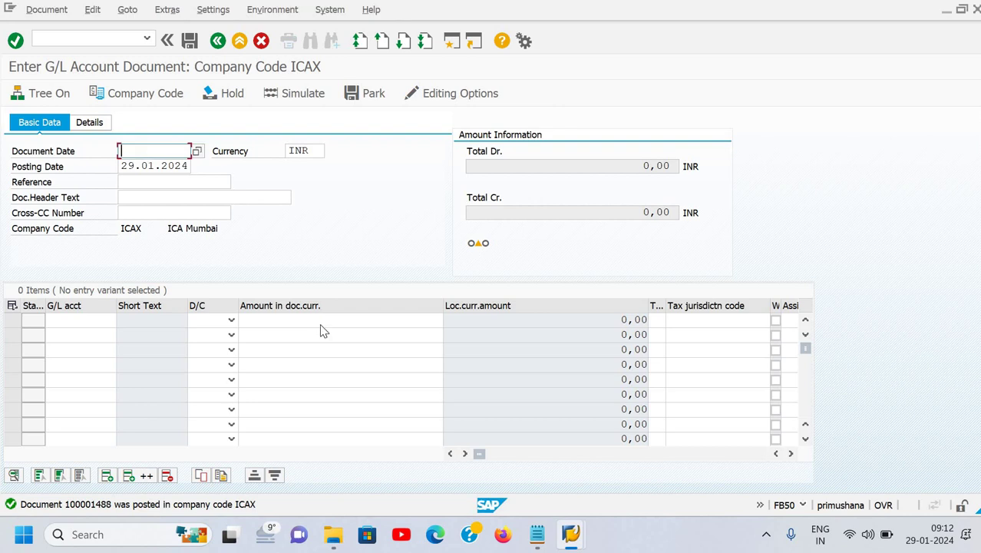
# Open the G/L account line item display with transaction /nfbl3n
pyautogui.hotkey('alt', 'Tab')
pyautogui.click(85, 37)
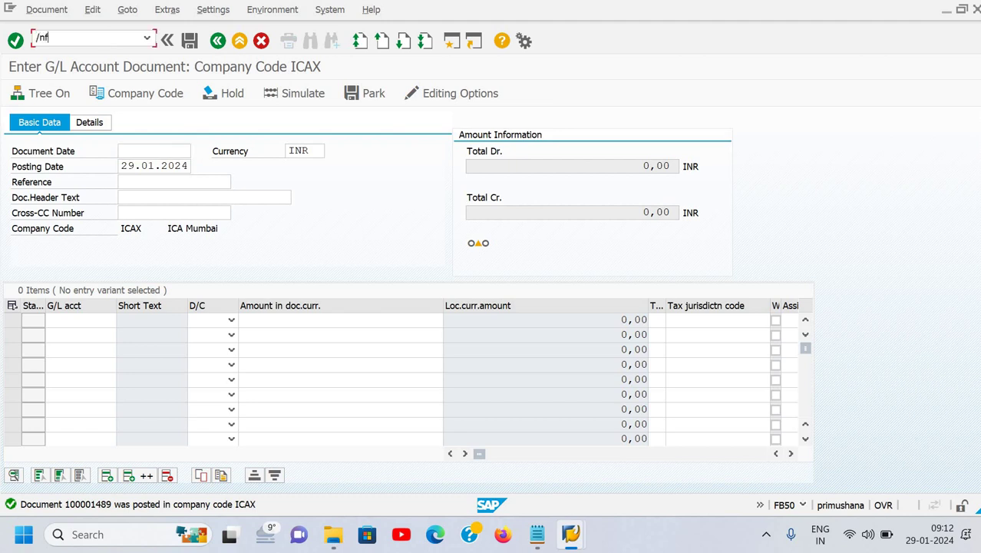
pyautogui.write('/nfbl3n')
pyautogui.press('Return')
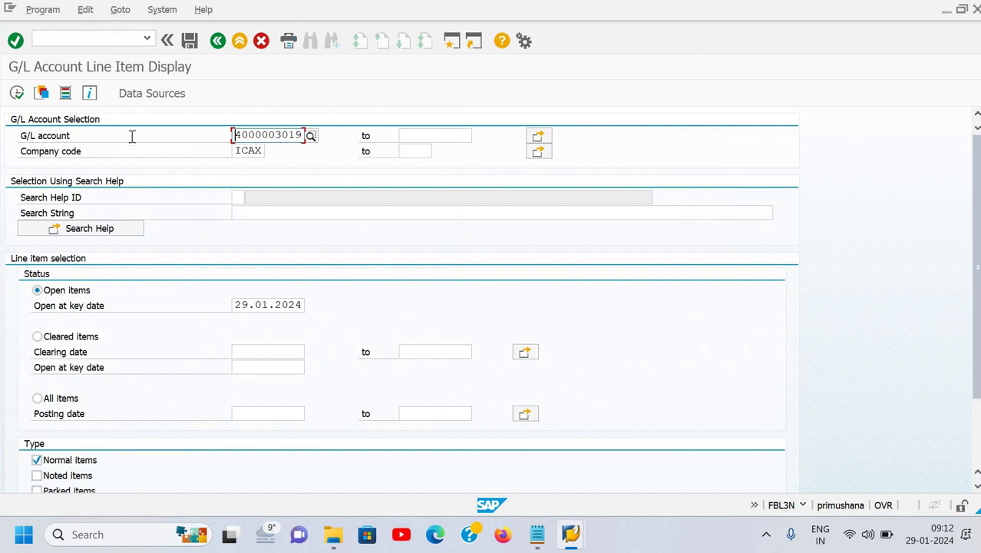
# Find SBI Bank A/c by keyword deep and display its open line items for company code ICAX at key date 29.01.2024
pyautogui.click(311, 136)
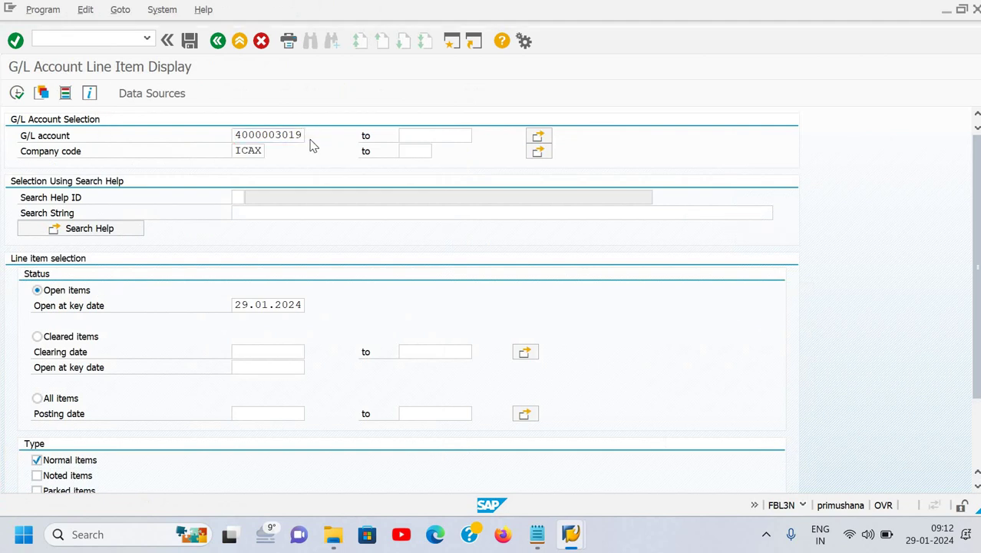
pyautogui.write('deep')
pyautogui.press('Return')
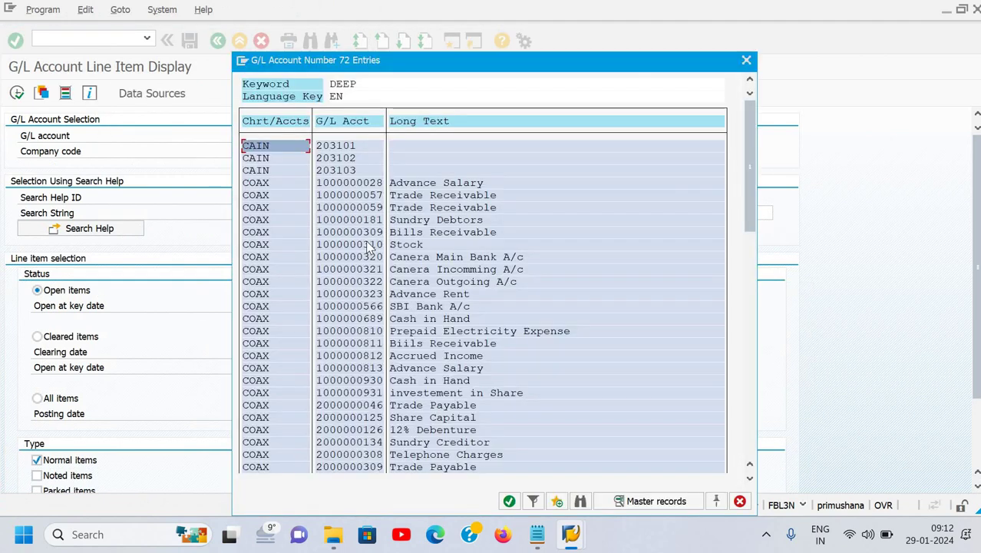
pyautogui.click(368, 245)
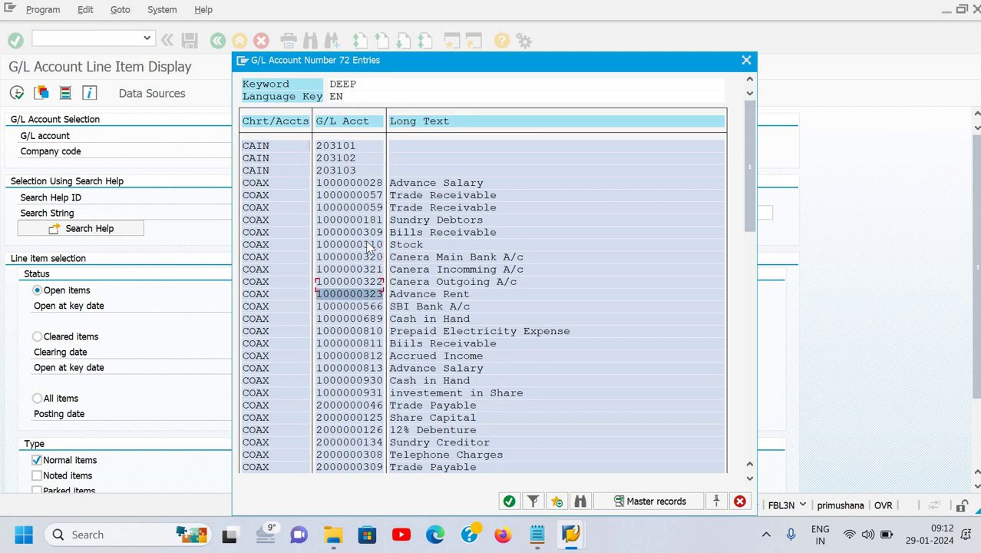
pyautogui.press('Escape')
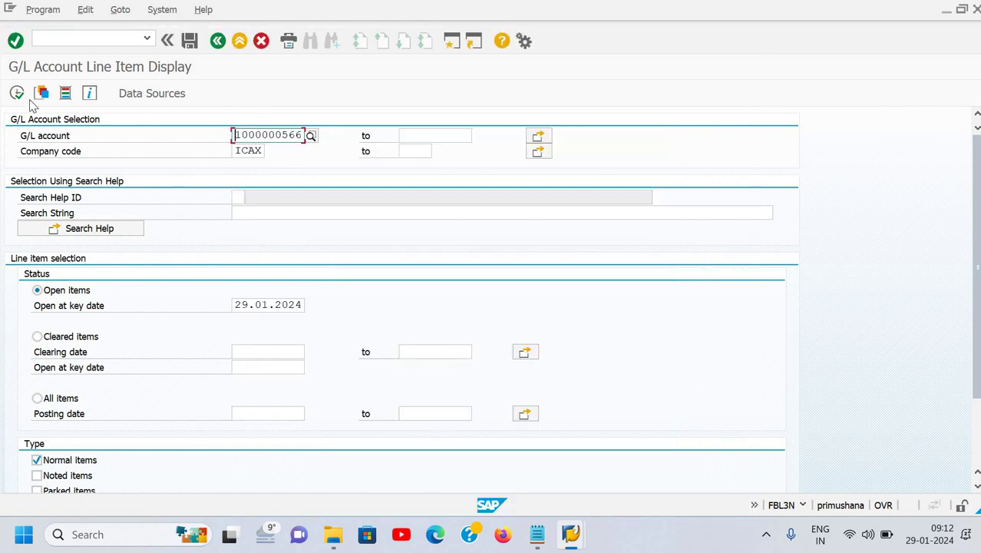
pyautogui.click(22, 94)
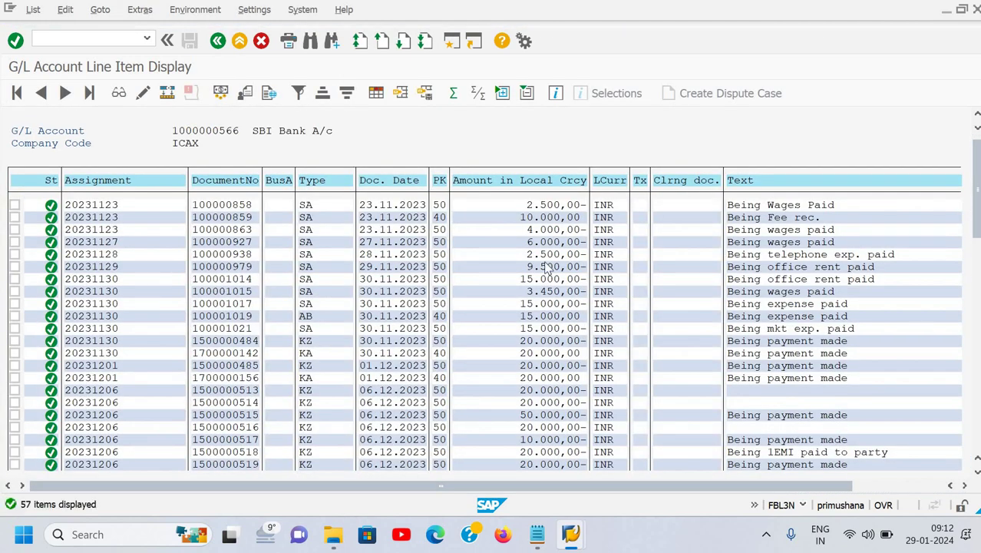
# Sort the SBI Bank line items by document date in descending order
pyautogui.scroll(-1, 546, 266)
pyautogui.scroll(-4, 546, 267)
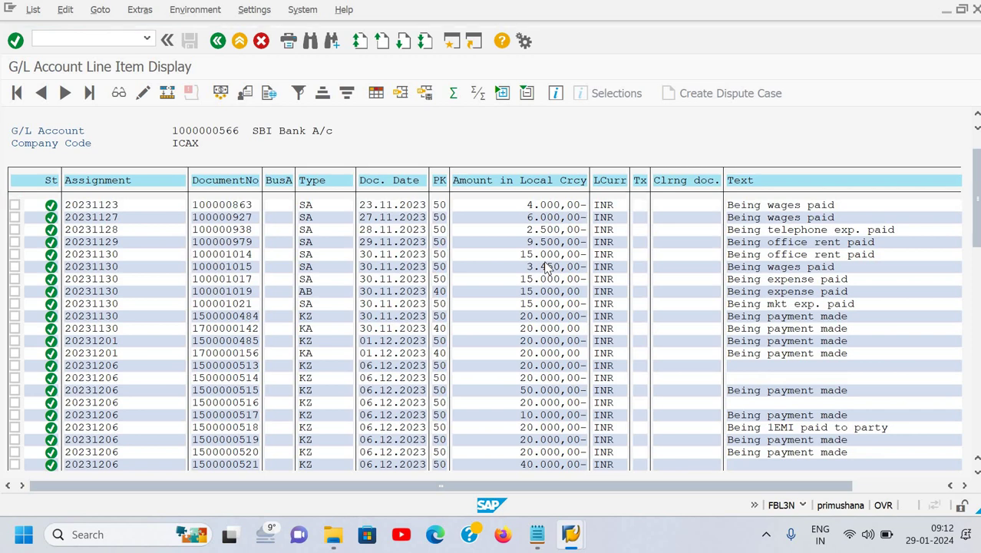
pyautogui.scroll(-2, 546, 267)
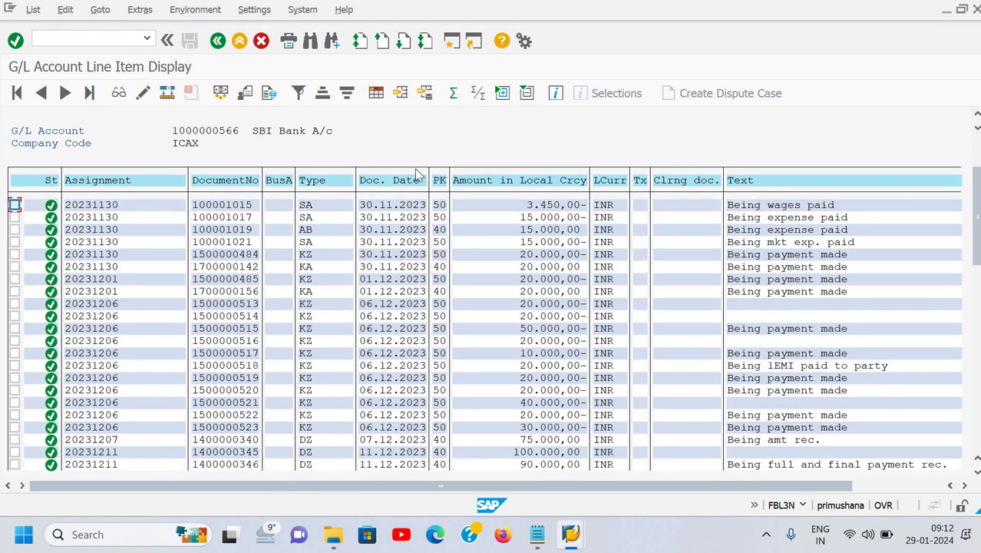
pyautogui.click(386, 184)
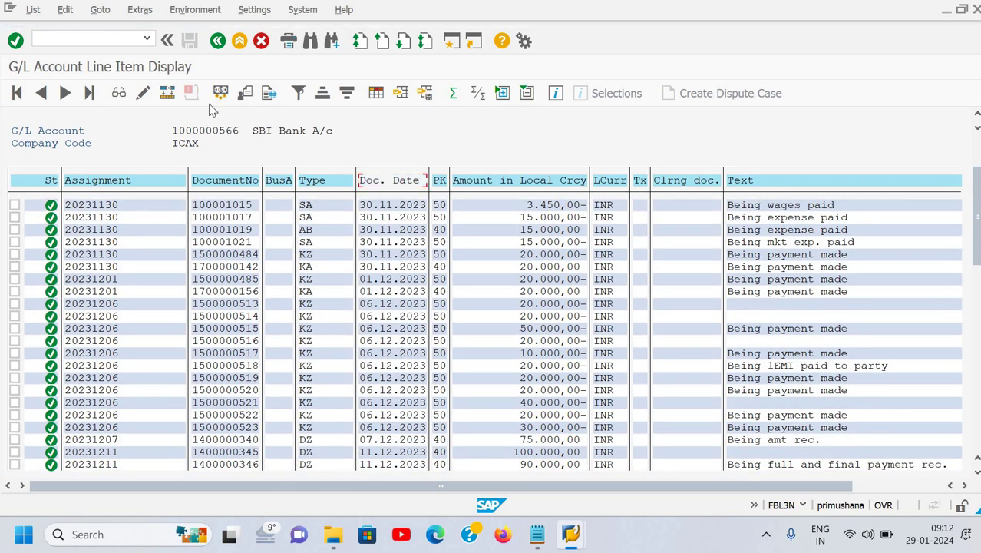
pyautogui.click(348, 94)
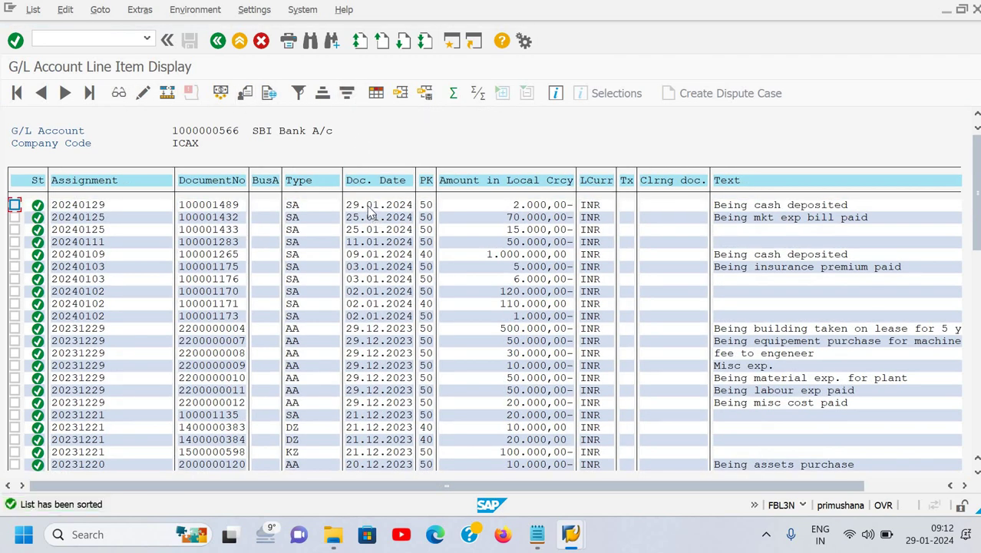
# Examine the SBI Bank line items down to the account total, and check the amount of the newest cash deposit entry
pyautogui.click(535, 210)
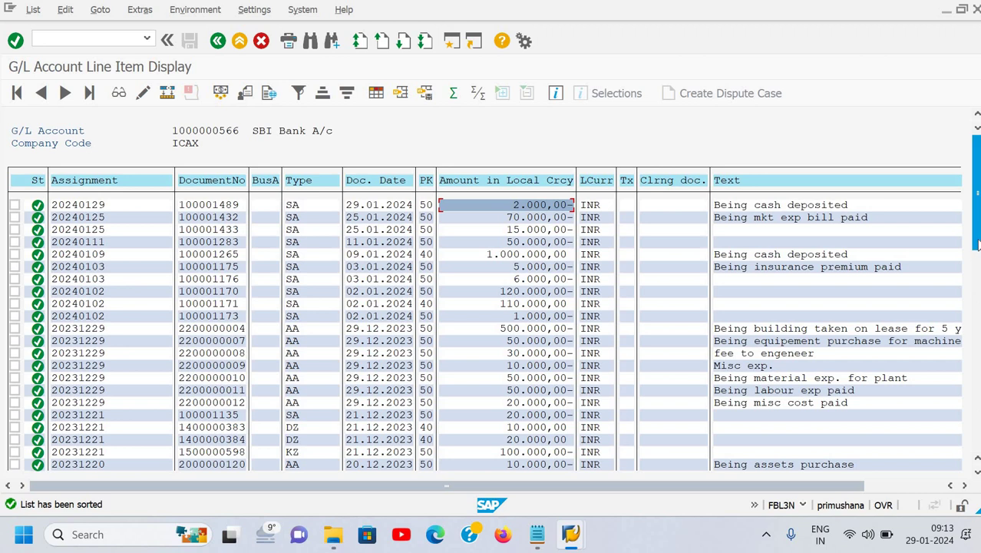
pyautogui.moveTo(975, 154); pyautogui.dragTo(975, 354)
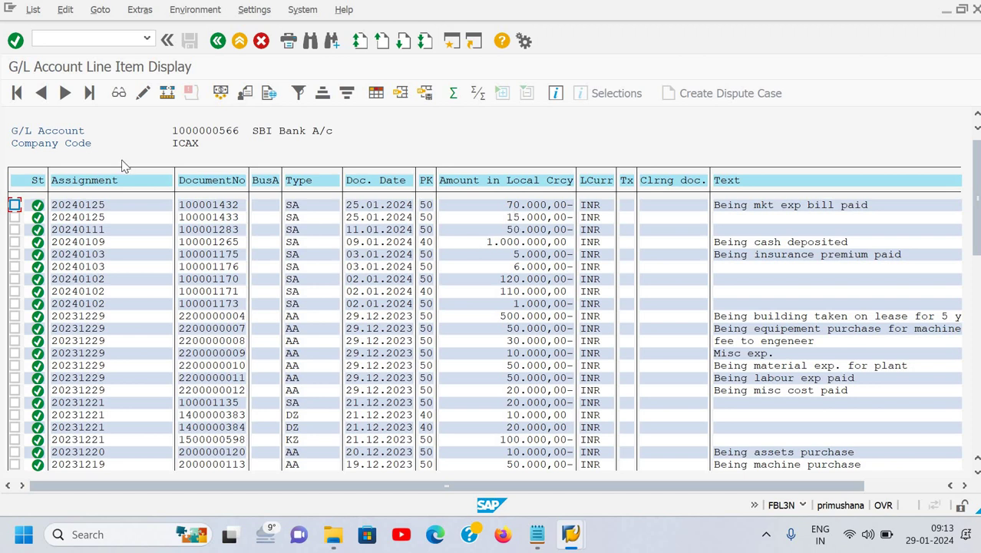
pyautogui.click(70, 40)
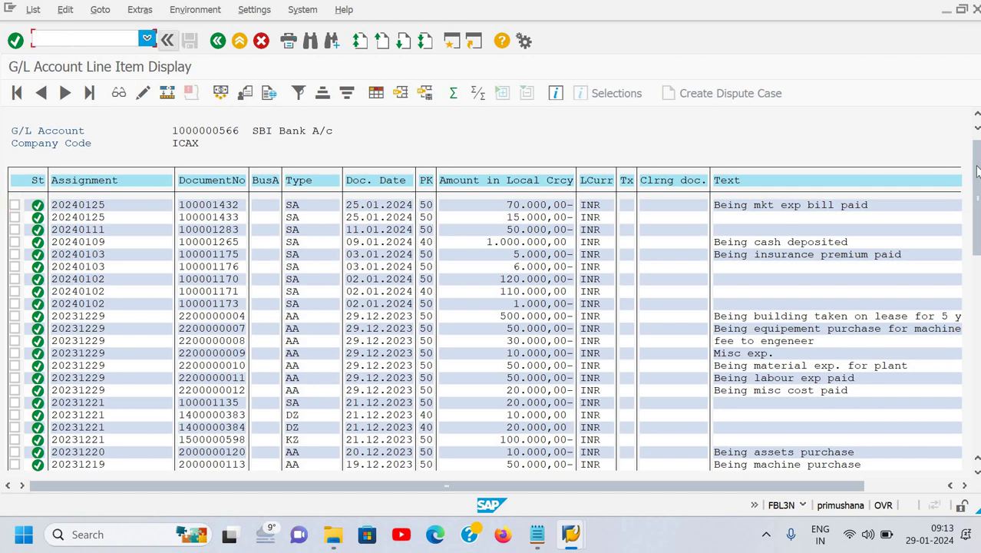
pyautogui.moveTo(976, 170); pyautogui.dragTo(973, 429)
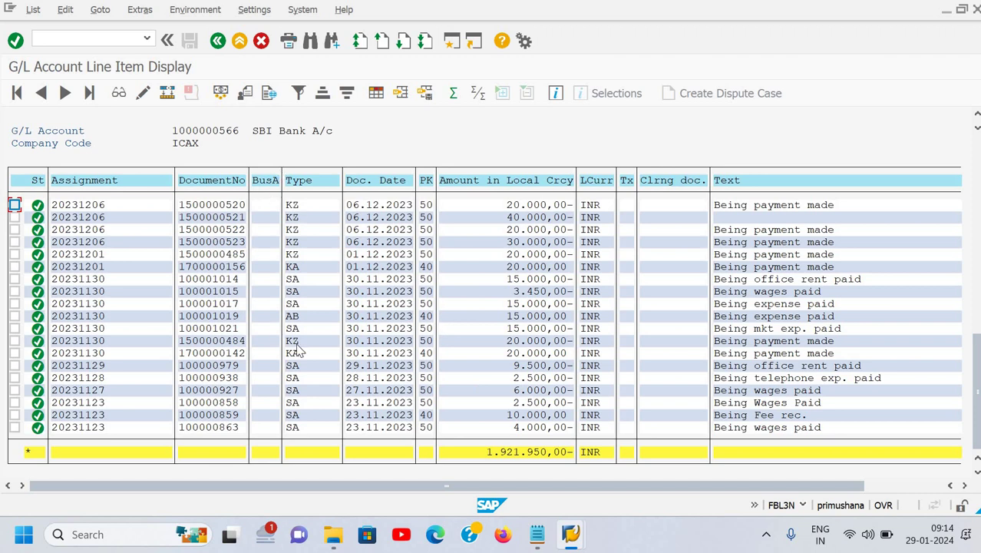
pyautogui.press('F3')
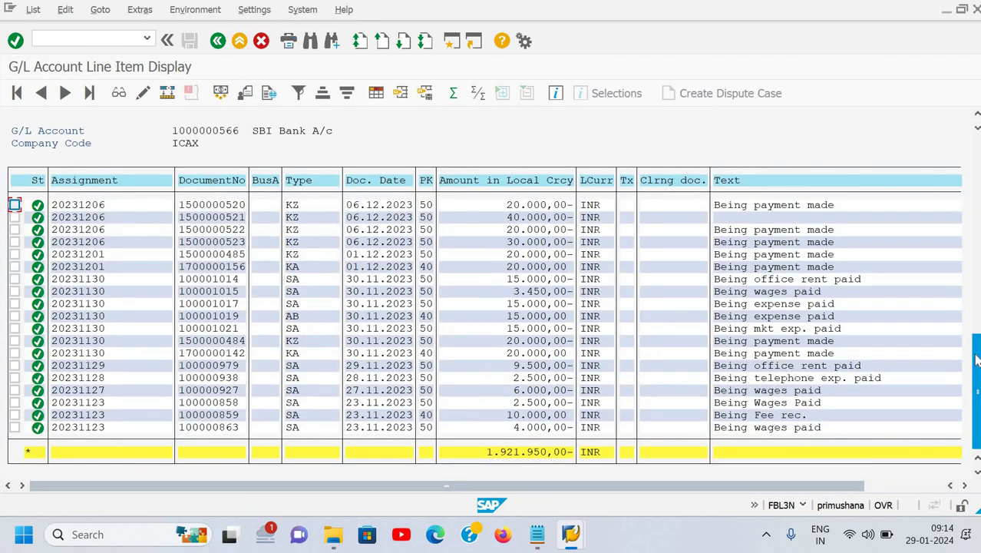
pyautogui.scroll(10, 957, 215)
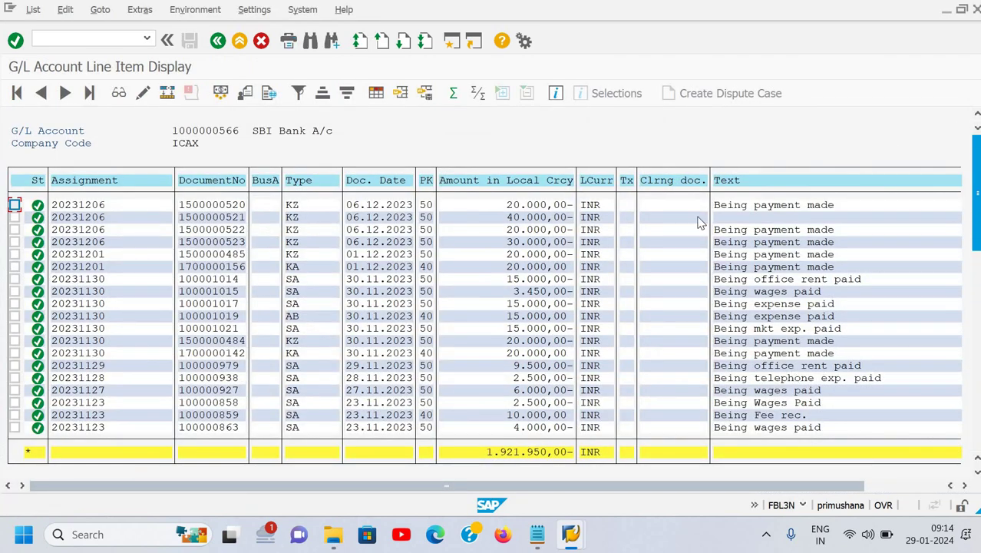
pyautogui.click(519, 209)
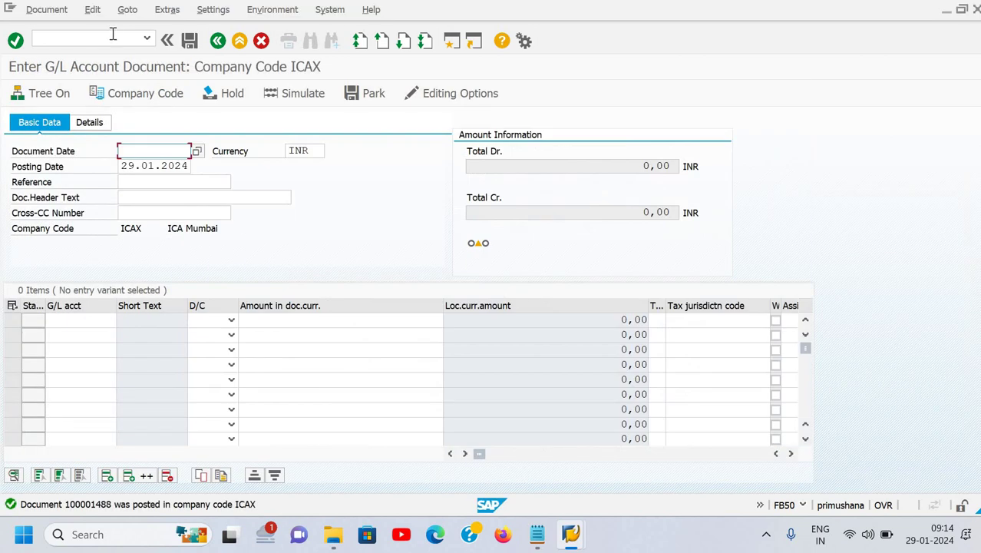
# Leave the G/L document entry in the other session and open document reversal with transaction FB08
pyautogui.click(113, 34)
pyautogui.write('/n')
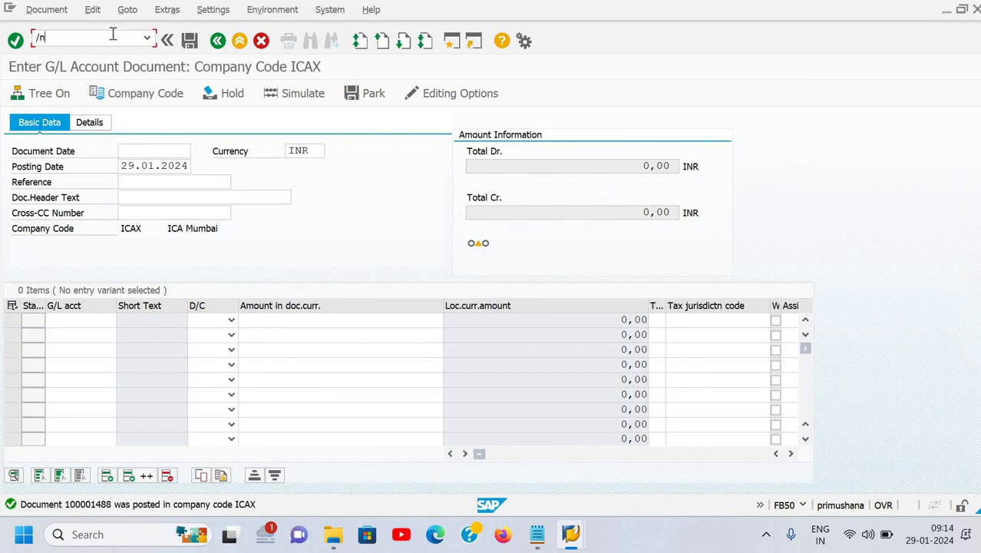
pyautogui.press('Return')
pyautogui.write('fb')
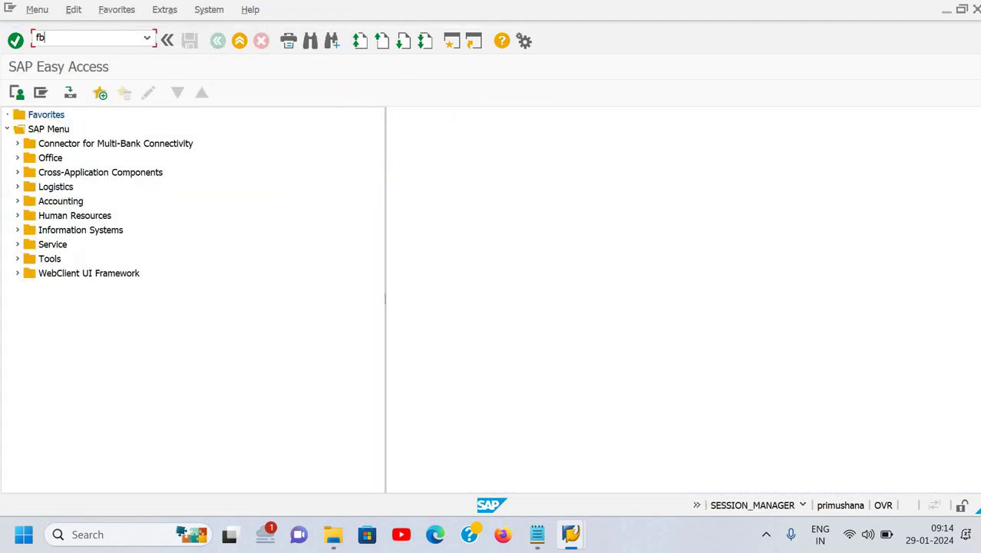
pyautogui.write('08')
pyautogui.press('Return')
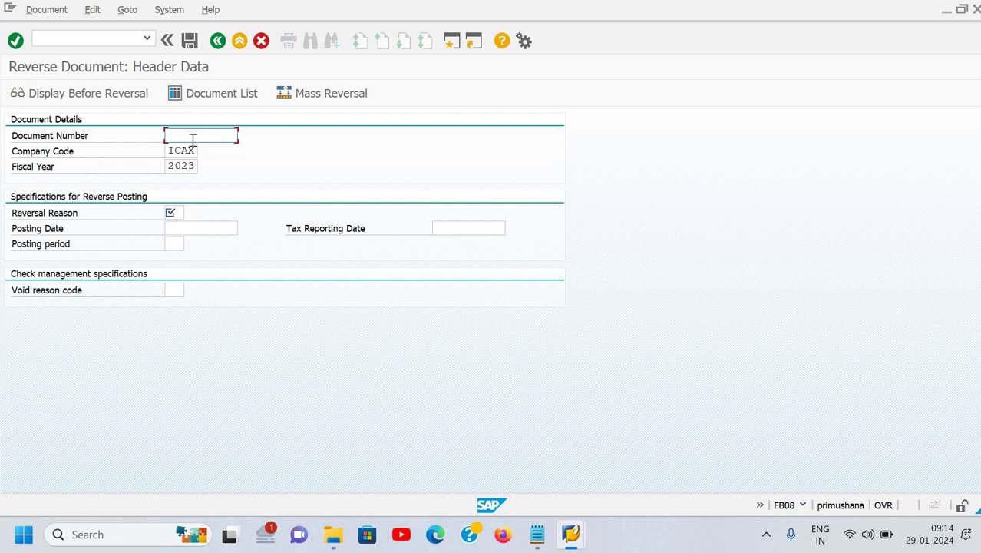
# Copy the document number of the 29.01.2024 cash deposit entry from the SBI Bank line items into the reversal's Document Number
pyautogui.hotkey('alt', 'Tab')
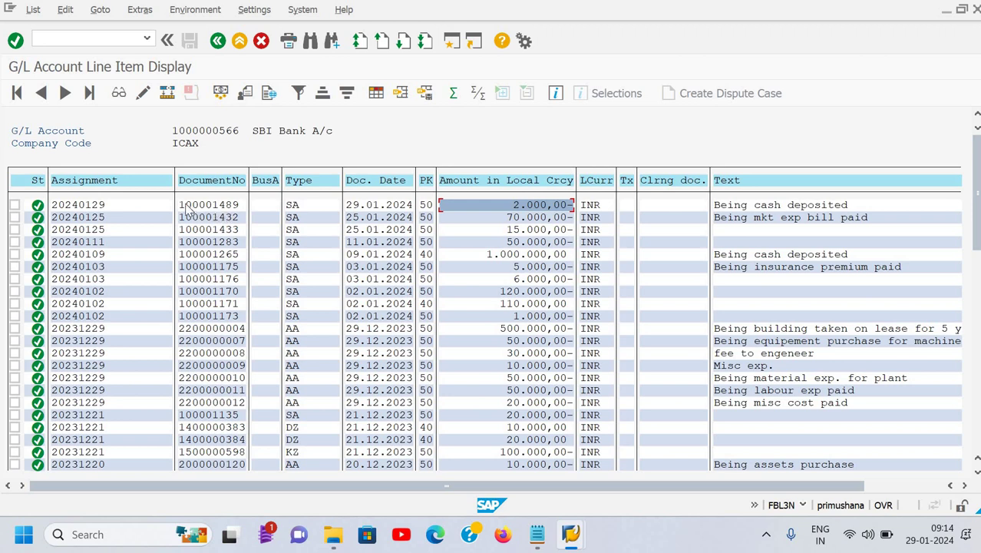
pyautogui.click(232, 205)
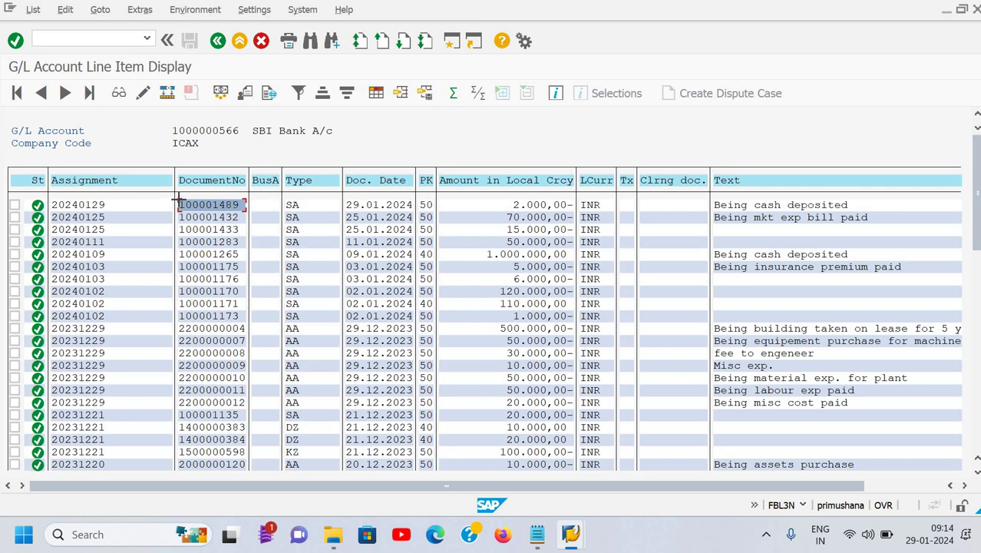
pyautogui.moveTo(188, 205); pyautogui.dragTo(246, 205)
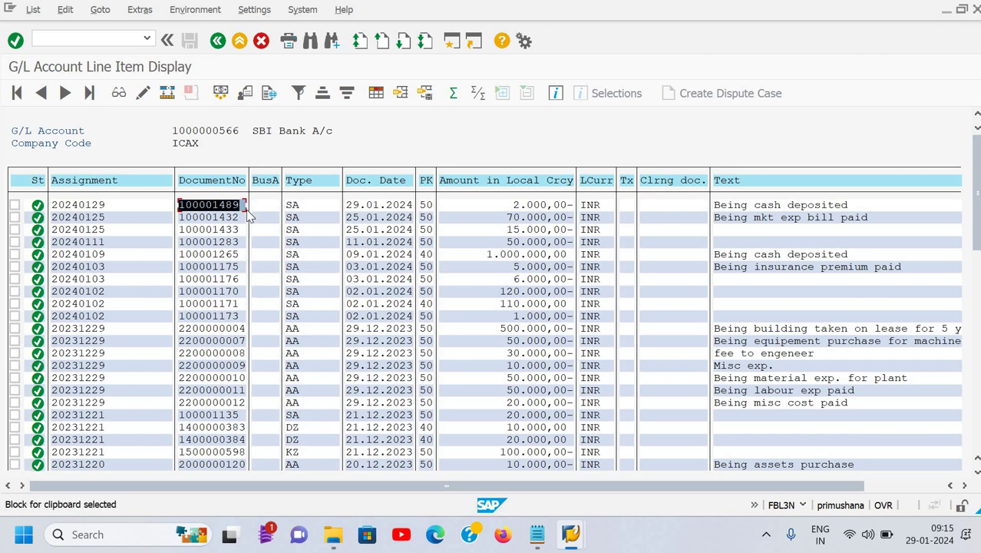
pyautogui.hotkey('ctrl', 'c')
pyautogui.hotkey('alt', 'Tab')
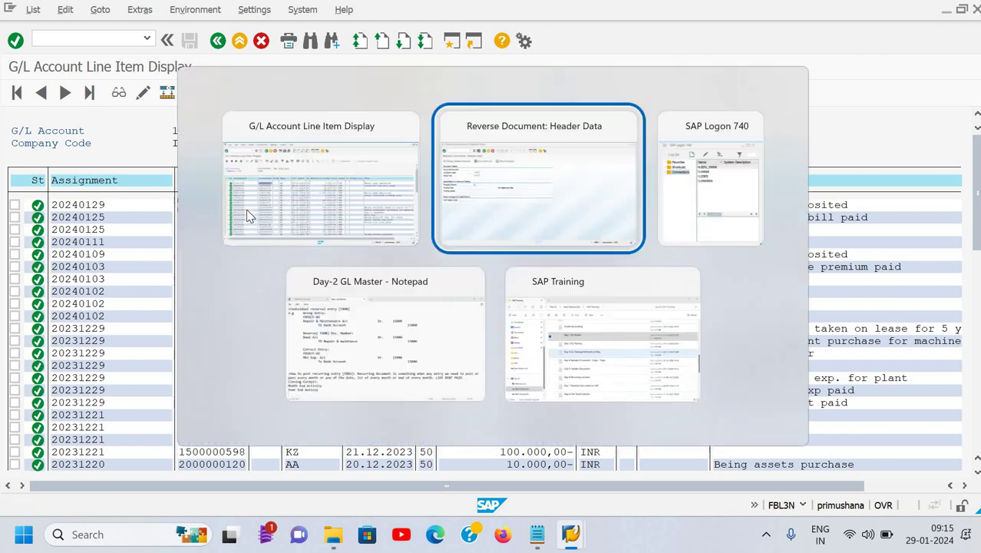
pyautogui.hotkey('ctrl', 'v')
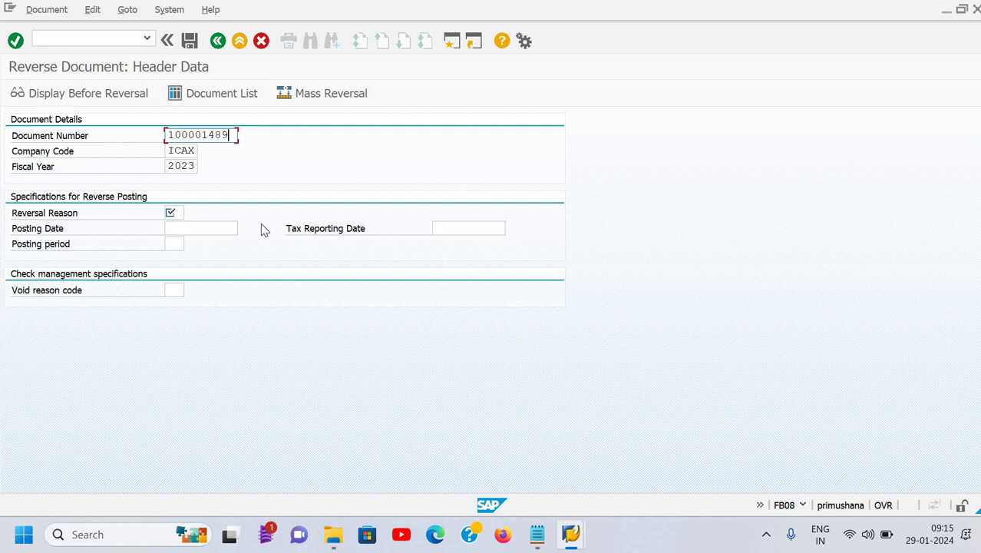
# Set the reversal reason to 01, Reversal in current period, from the list of reversal reasons
pyautogui.press('Tab')
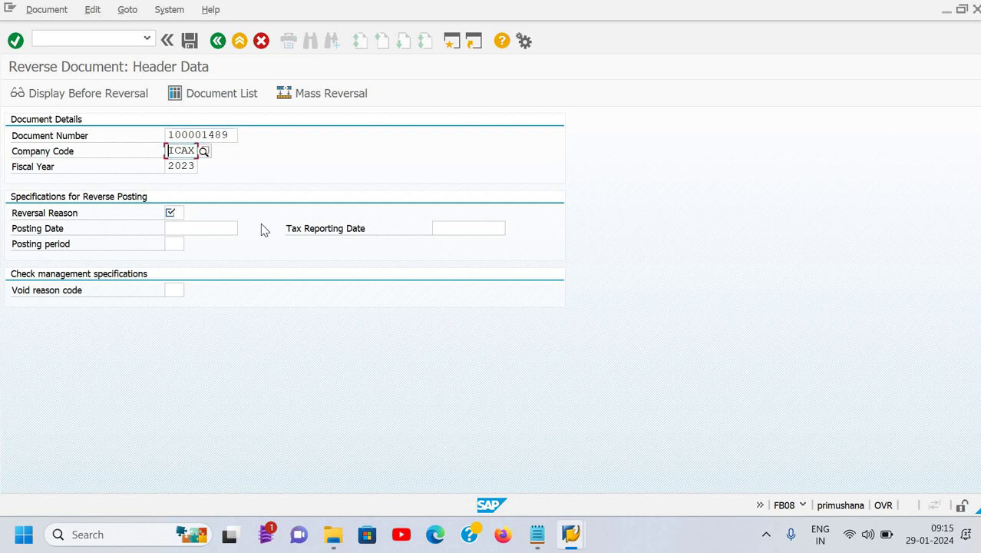
pyautogui.press('Tab')
pyautogui.press('Tab')
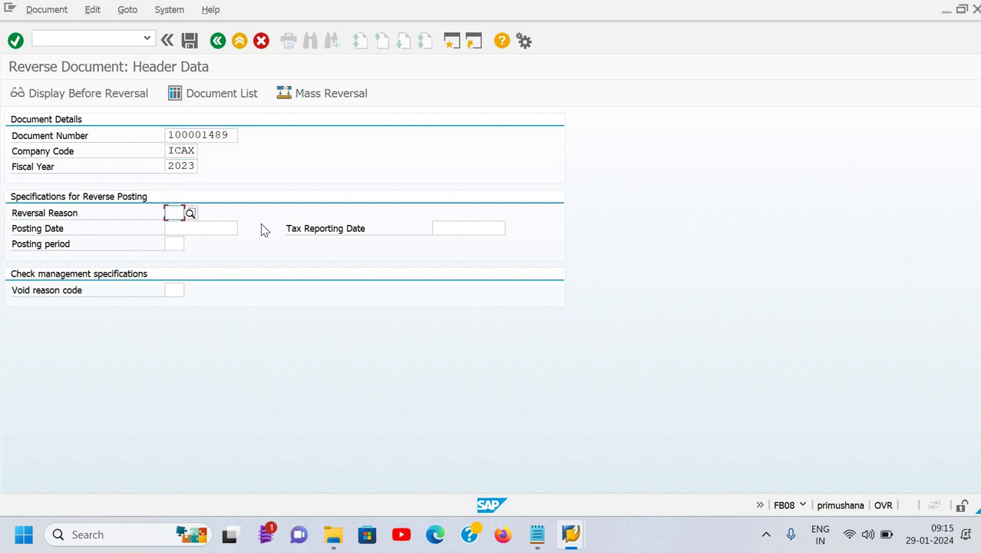
pyautogui.click(193, 216)
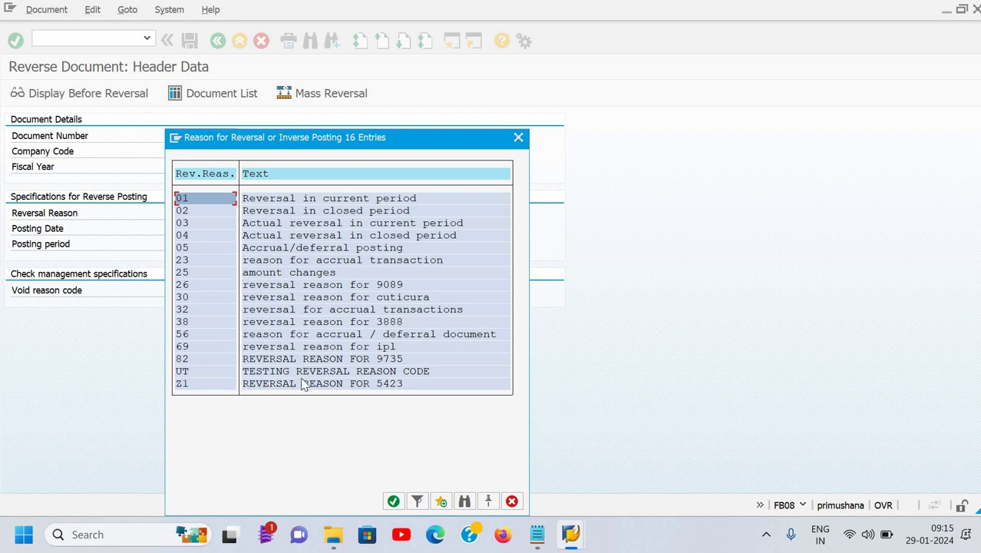
pyautogui.doubleClick(312, 201)
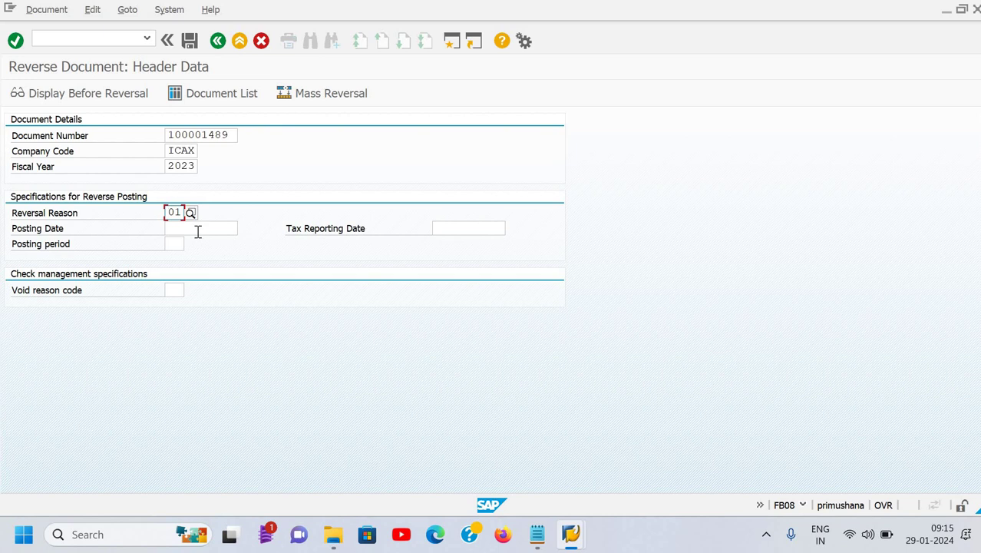
pyautogui.press('Return')
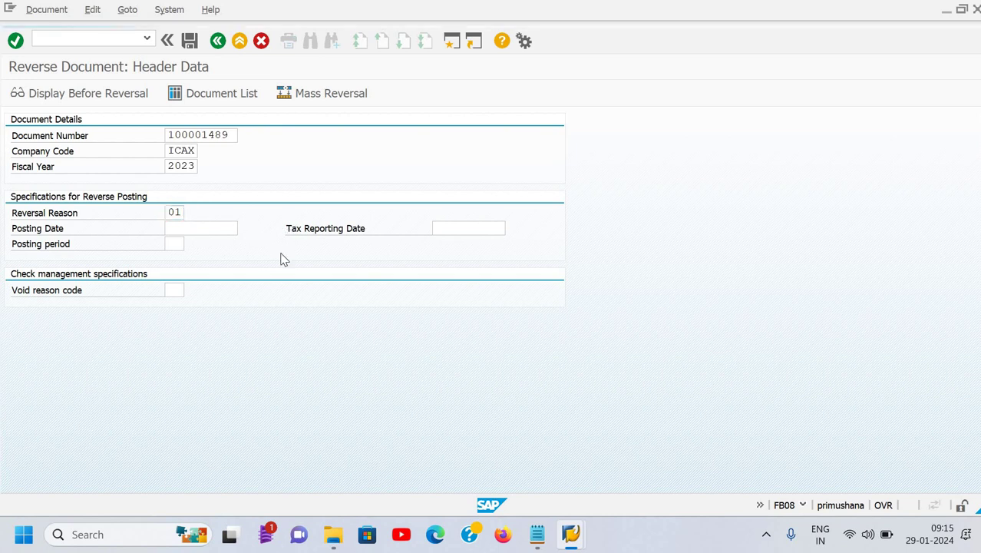
pyautogui.press('F4')
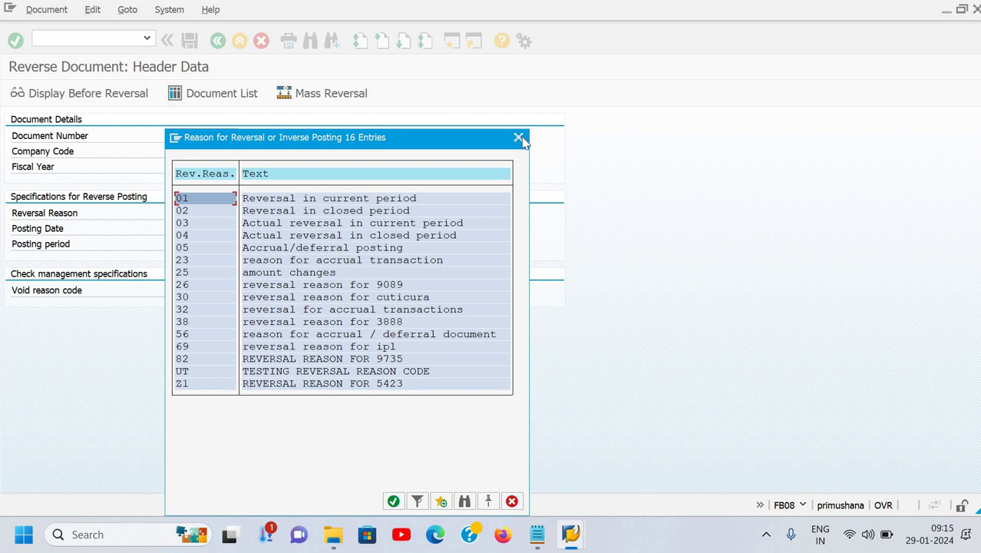
pyautogui.doubleClick(182, 198)
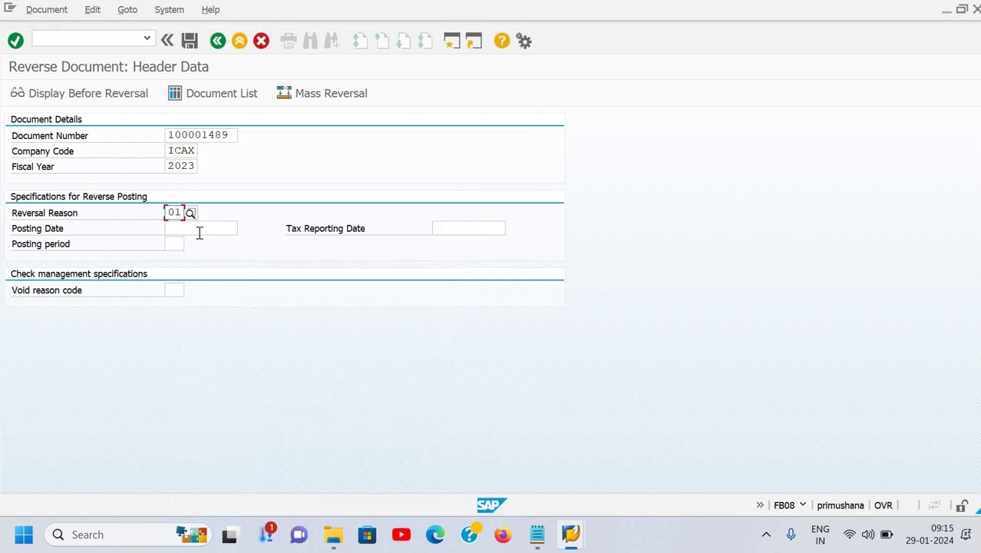
# Check the optional posting date and posting period fields, and view the list of check void reason codes
pyautogui.click(199, 232)
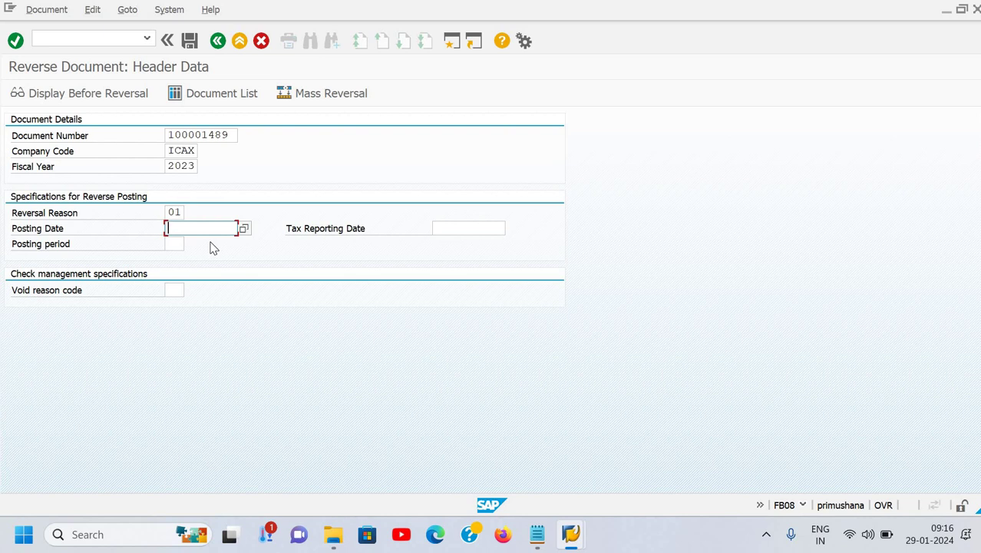
pyautogui.click(172, 246)
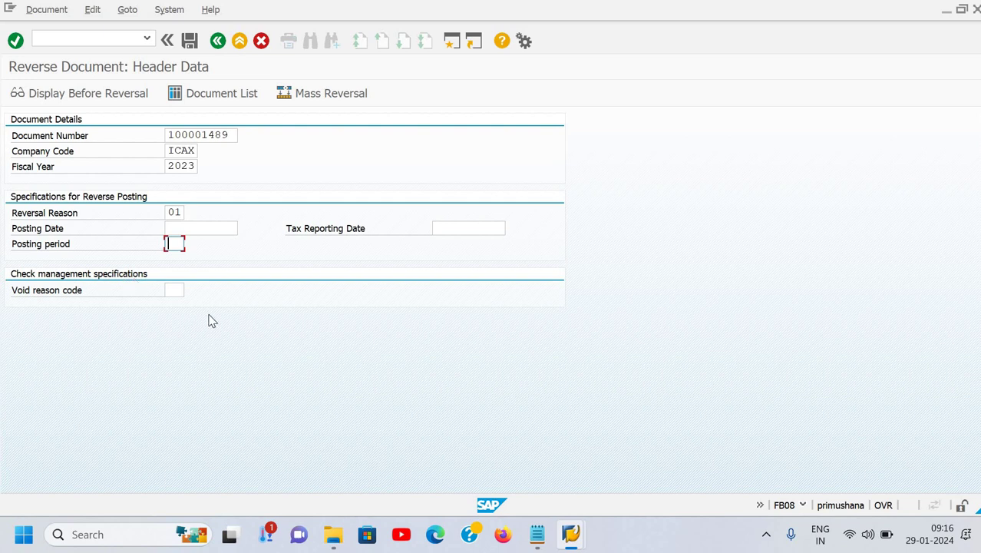
pyautogui.click(175, 292)
pyautogui.click(189, 292)
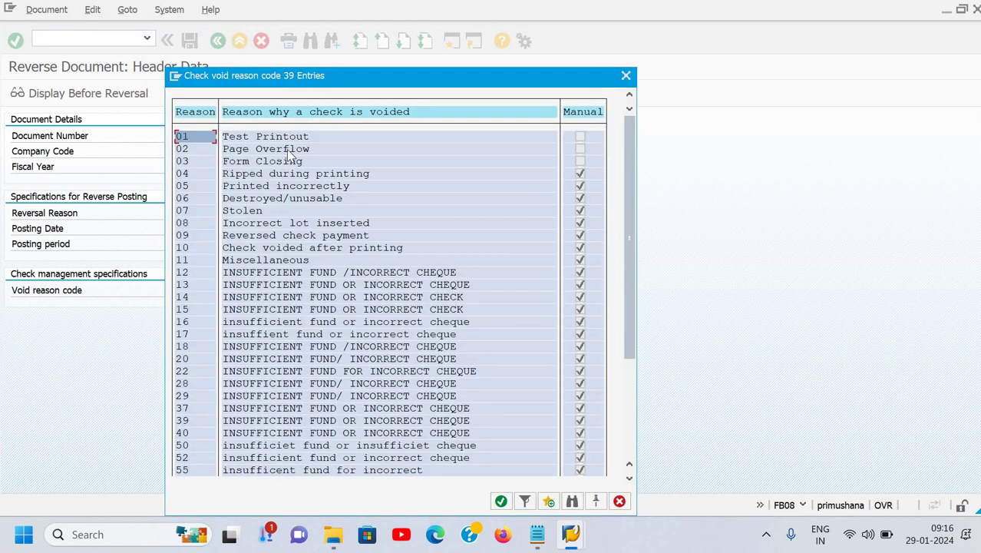
pyautogui.click(626, 76)
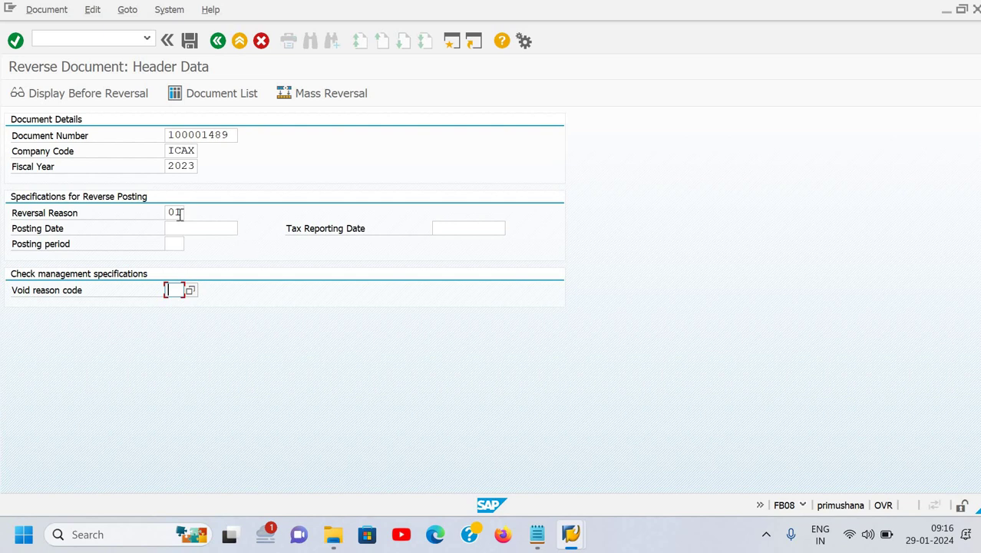
# Display the cash deposit document before reversal, return to the header data, and post the reversal
pyautogui.click(90, 95)
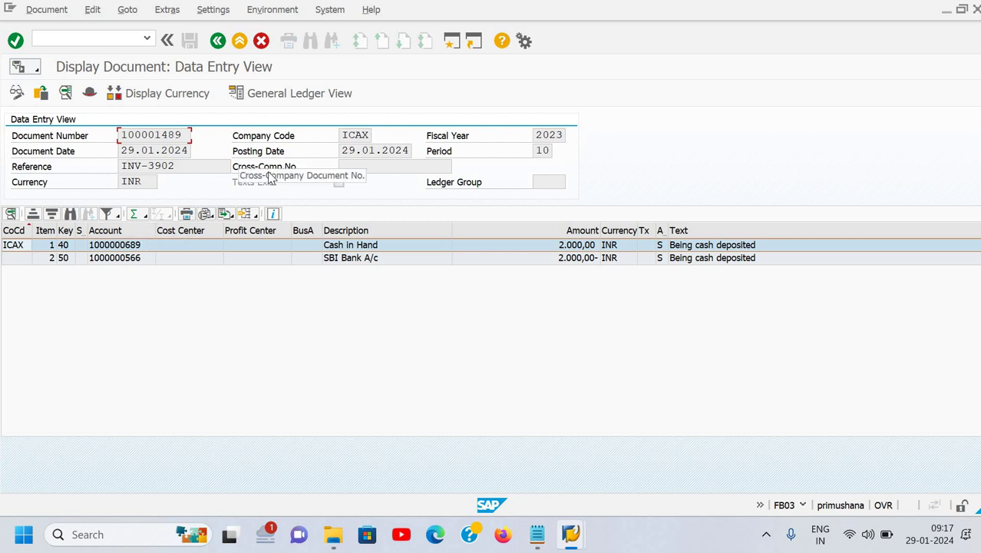
pyautogui.hotkey('ctrl', 'shift', 'F5')
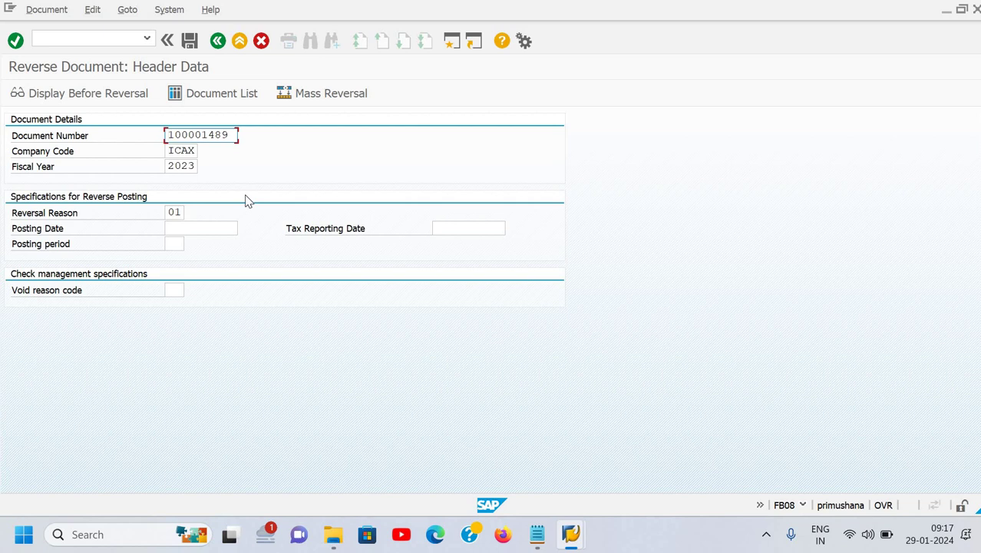
pyautogui.click(192, 42)
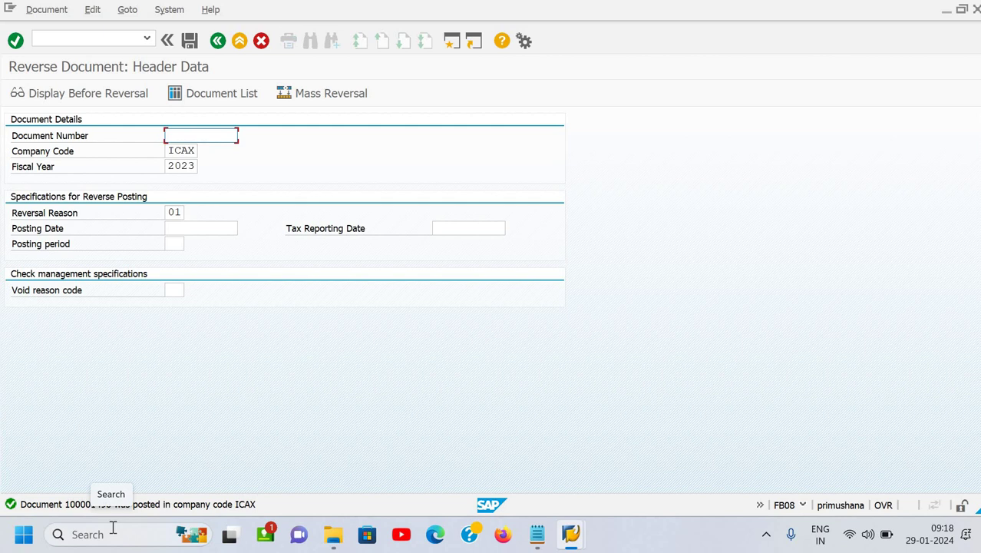
# Refresh the SBI Bank line items in the other session and examine the newest entries and the account total
pyautogui.hotkey('alt', 'Tab')
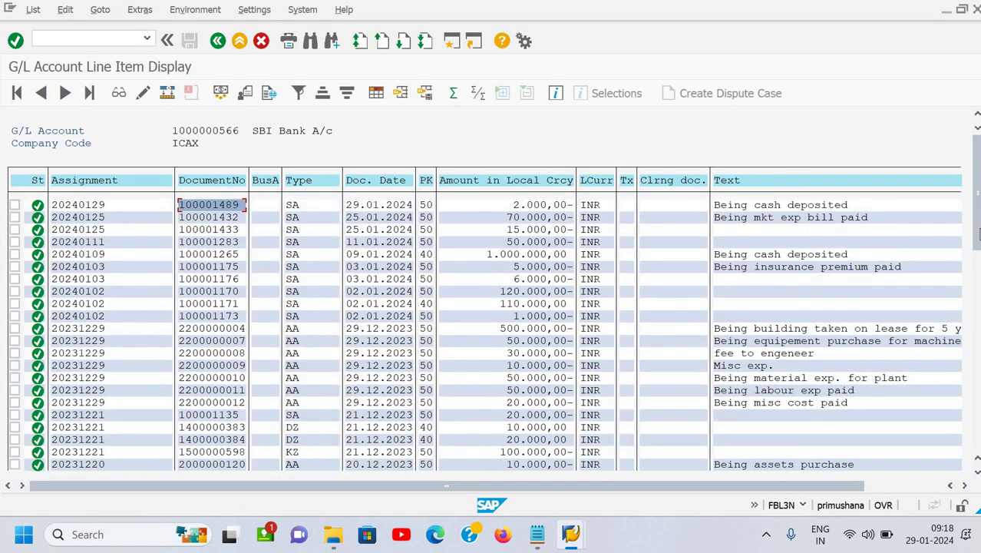
pyautogui.click(975, 323)
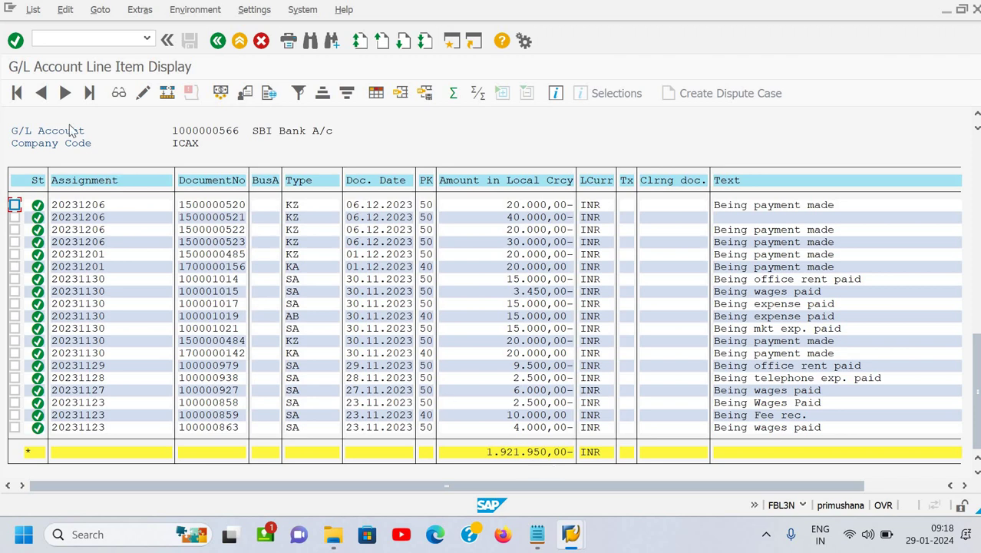
pyautogui.click(37, 10)
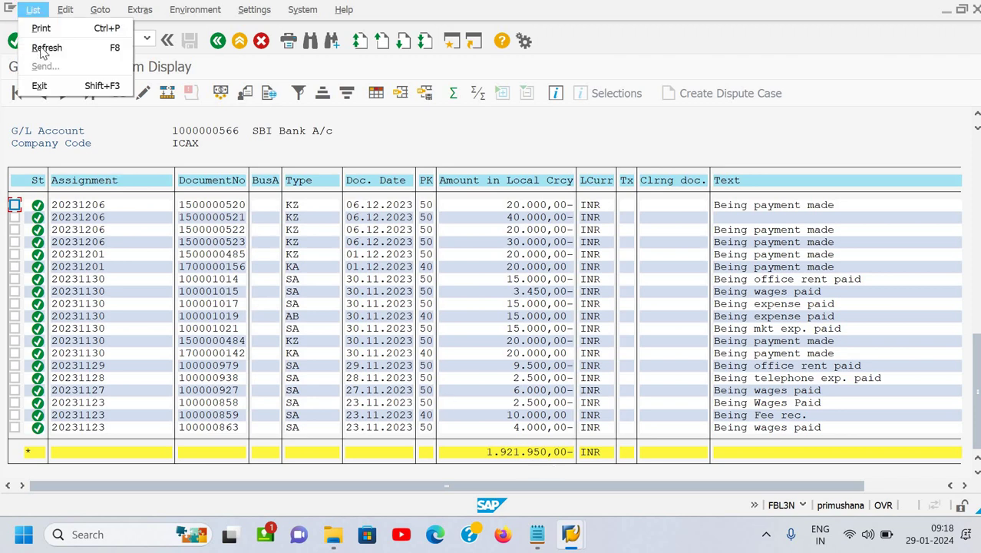
pyautogui.click(46, 48)
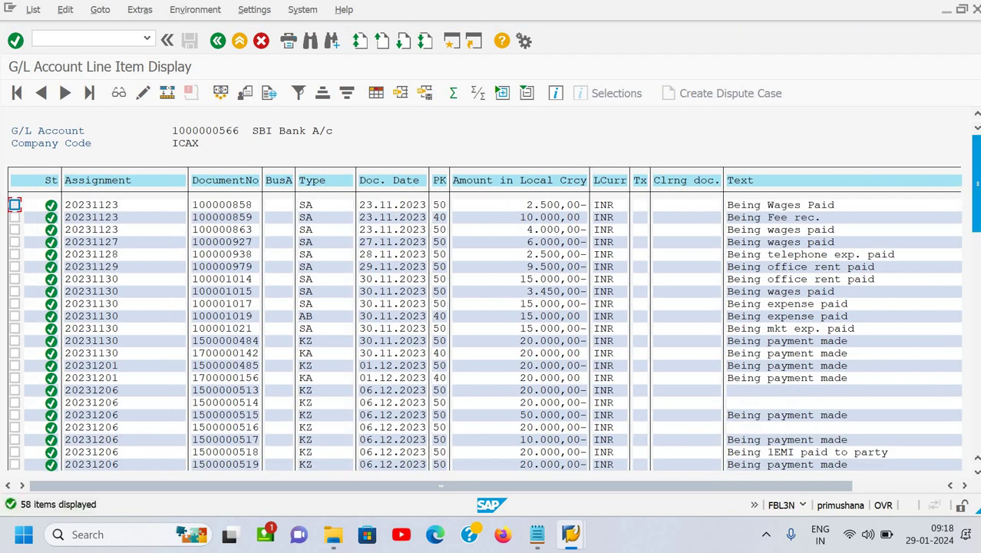
pyautogui.moveTo(976, 184); pyautogui.dragTo(976, 400)
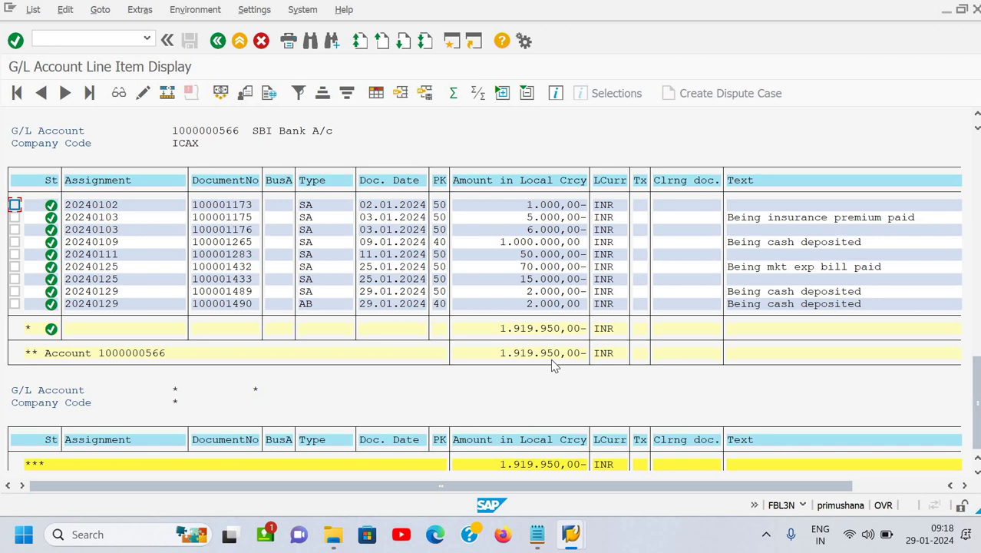
# Return to the document reversal session and open G/L document entry with transaction FB50
pyautogui.hotkey('alt', 'Tab')
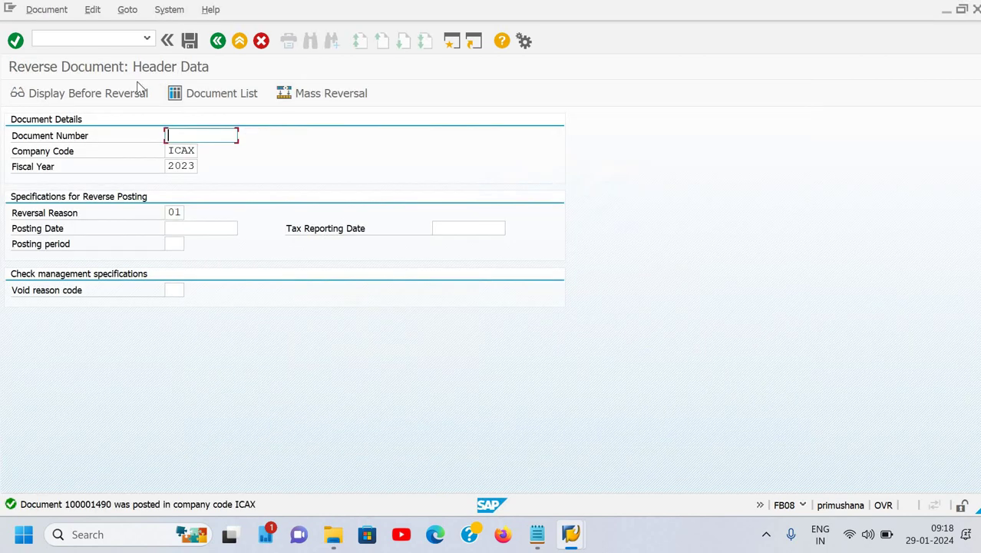
pyautogui.click(107, 36)
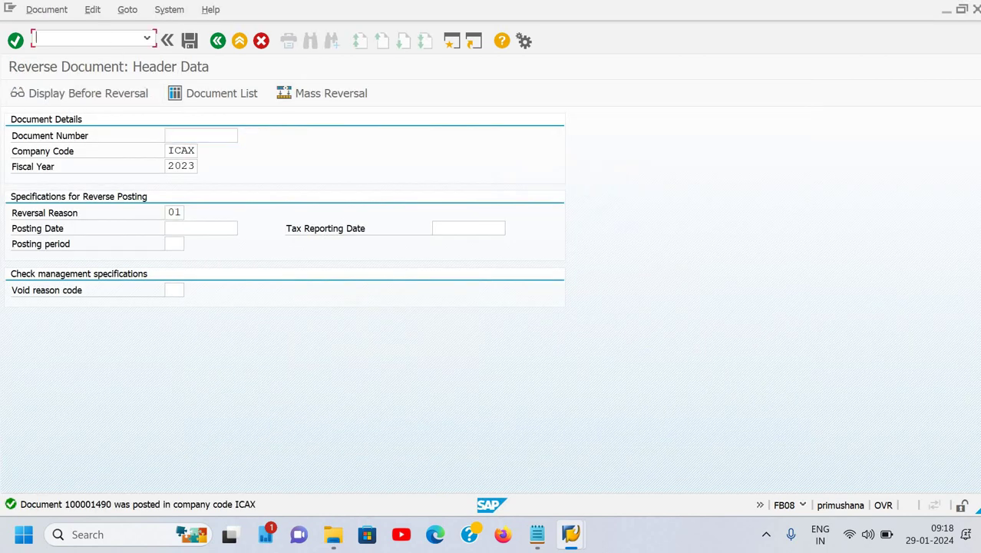
pyautogui.write('fb08')
pyautogui.press('Return')
pyautogui.click(87, 40)
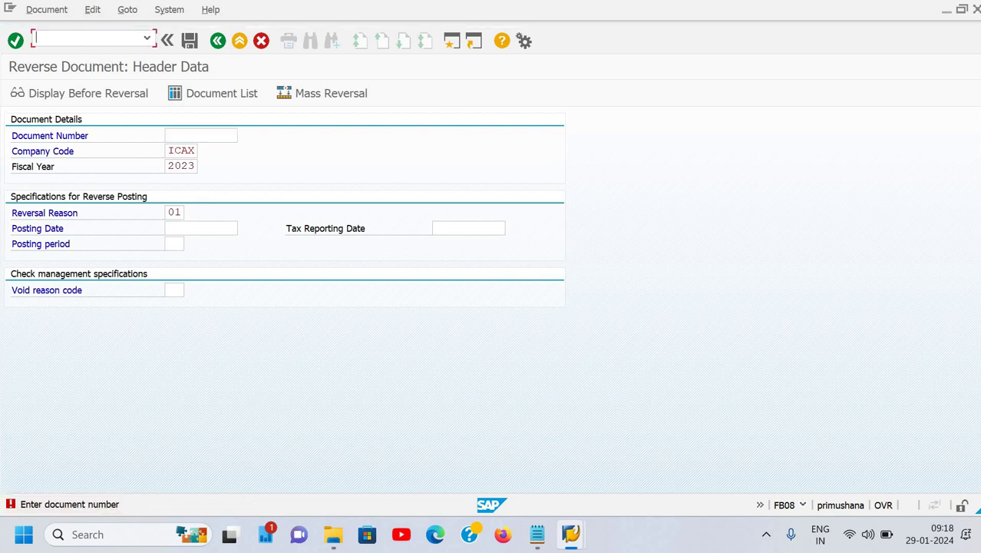
pyautogui.write('/nfb50')
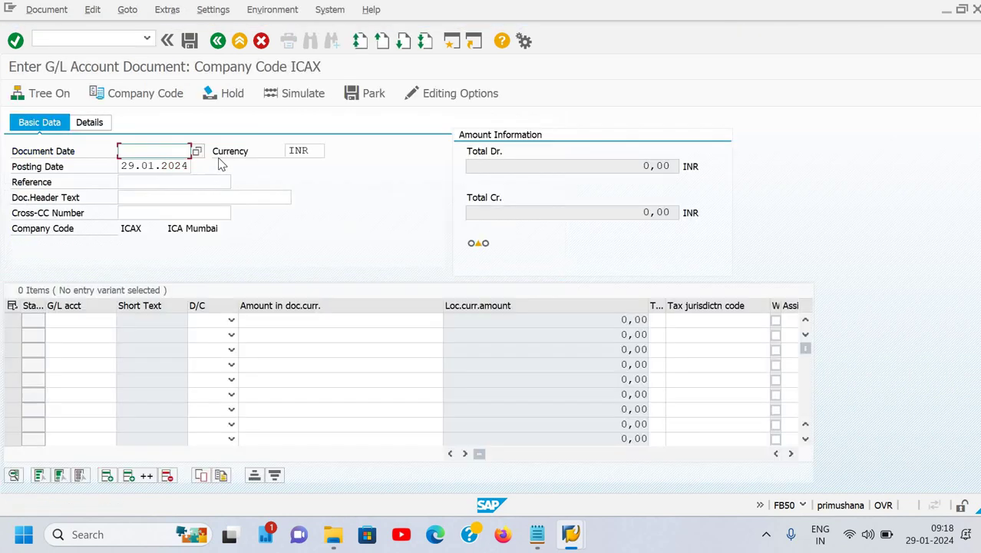
# Replace the current transaction with G/L account posting, F-02
pyautogui.click(96, 39)
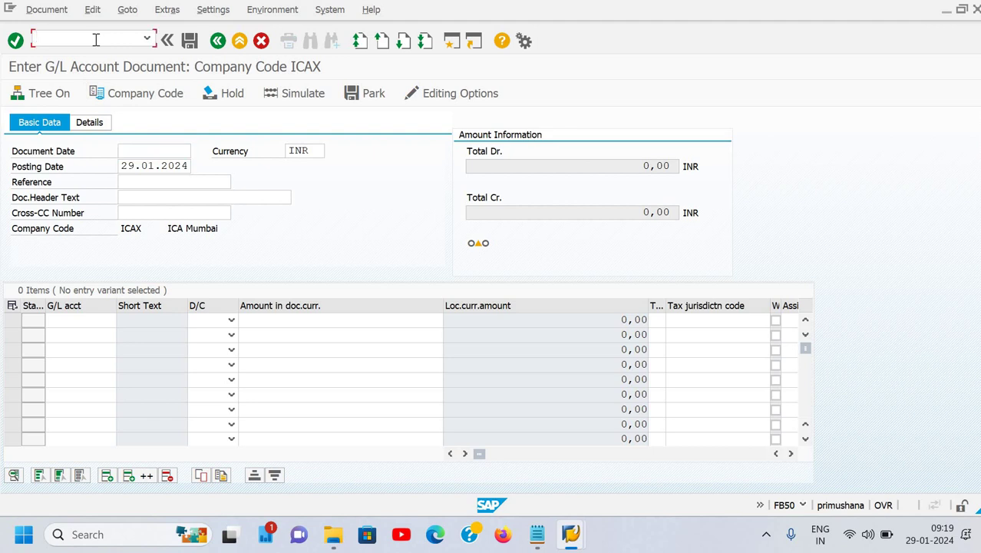
pyautogui.write('/nf-02')
pyautogui.press('Return')
# Set the document date of the G/L posting to 29.01.2024
pyautogui.write('2')
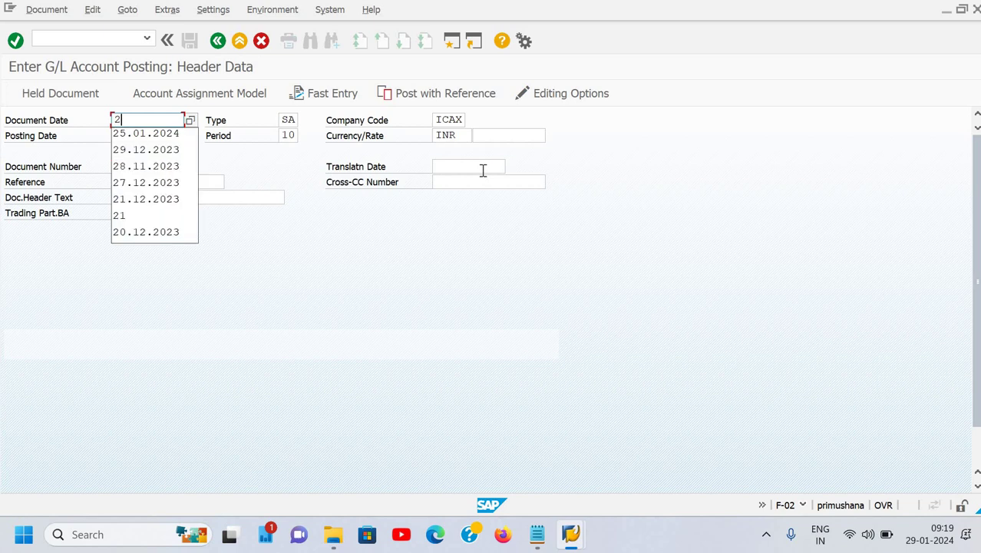
pyautogui.write('9')
pyautogui.press('Down')
pyautogui.press('Return')
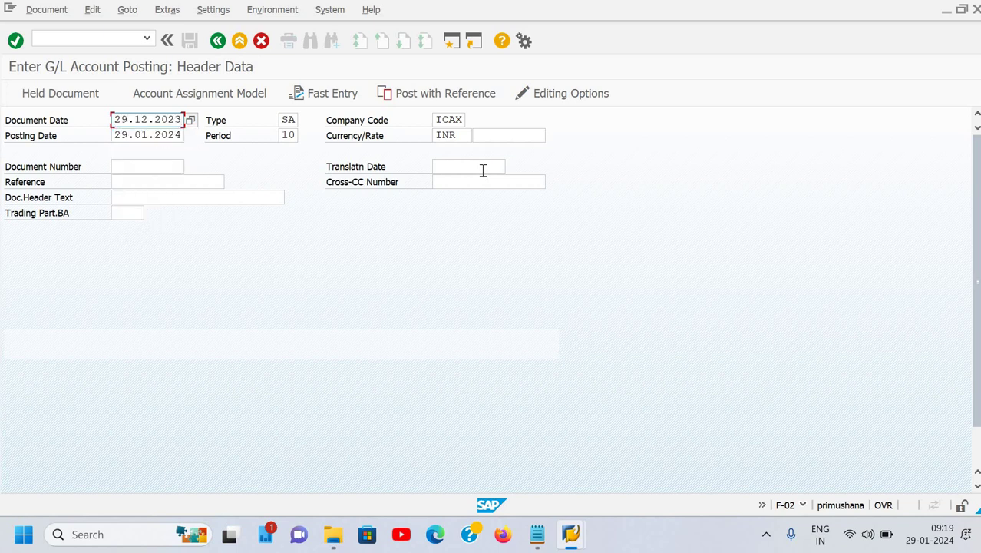
pyautogui.press('BackSpace')
pyautogui.write('4')
pyautogui.press('Tab')
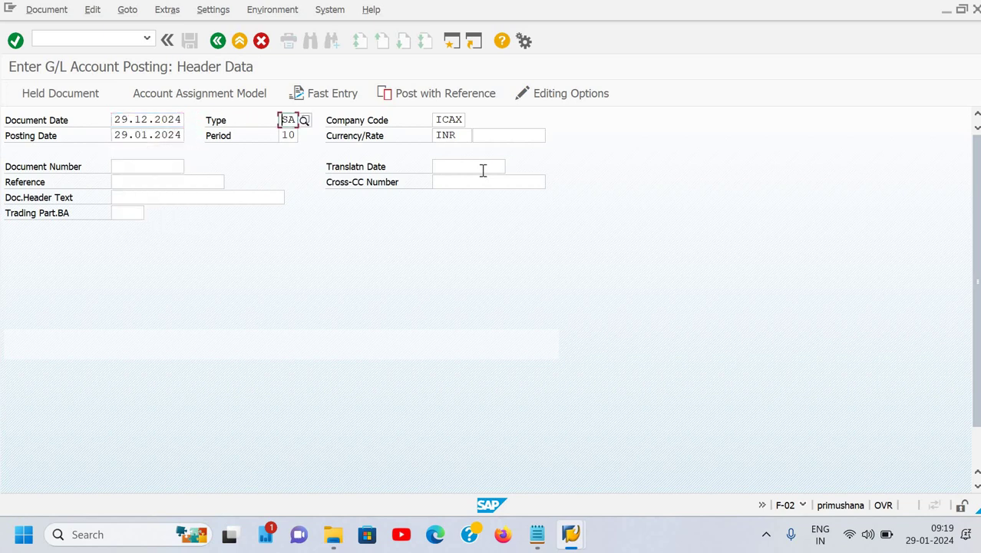
pyautogui.hotkey('shift', 'Tab')
pyautogui.hotkey('shift', 'Tab')
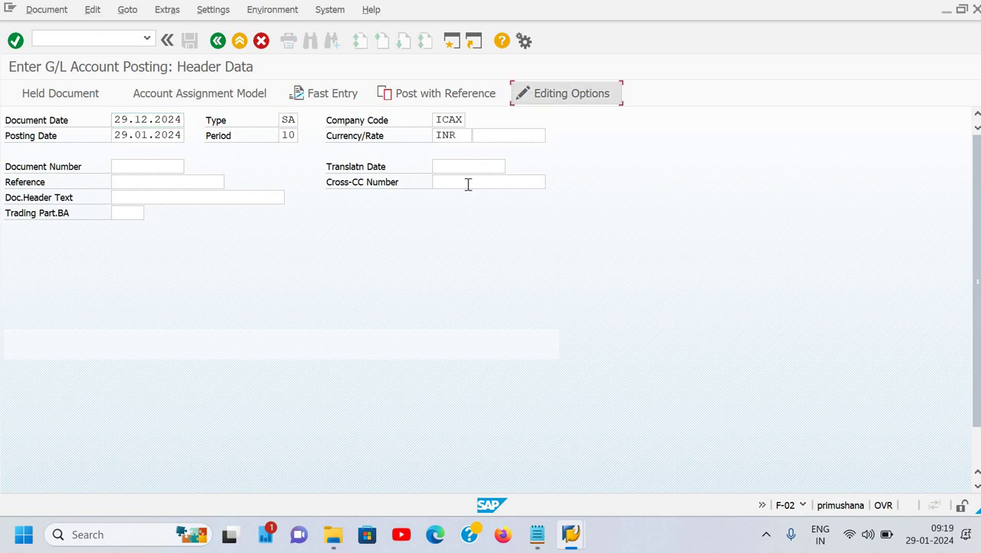
pyautogui.click(144, 120)
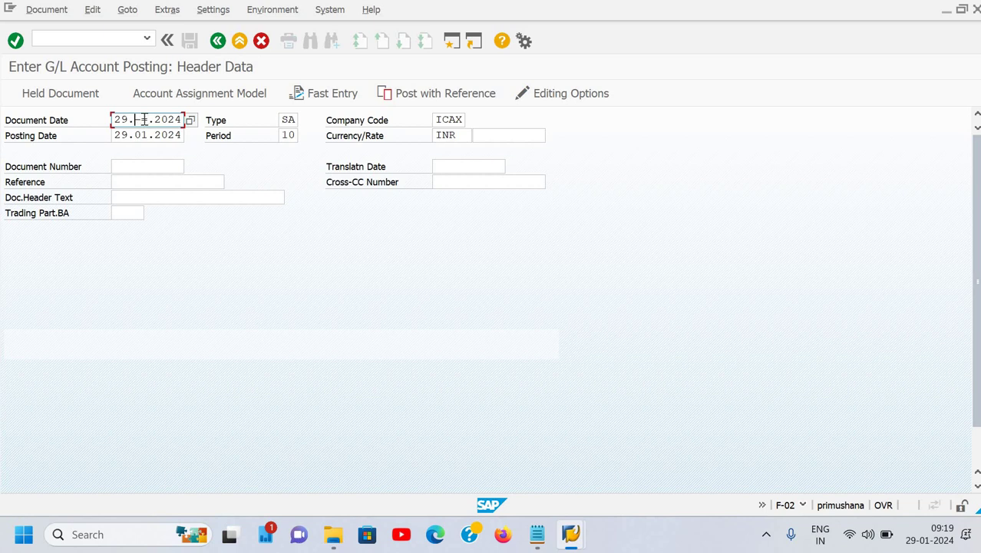
pyautogui.press('Tab')
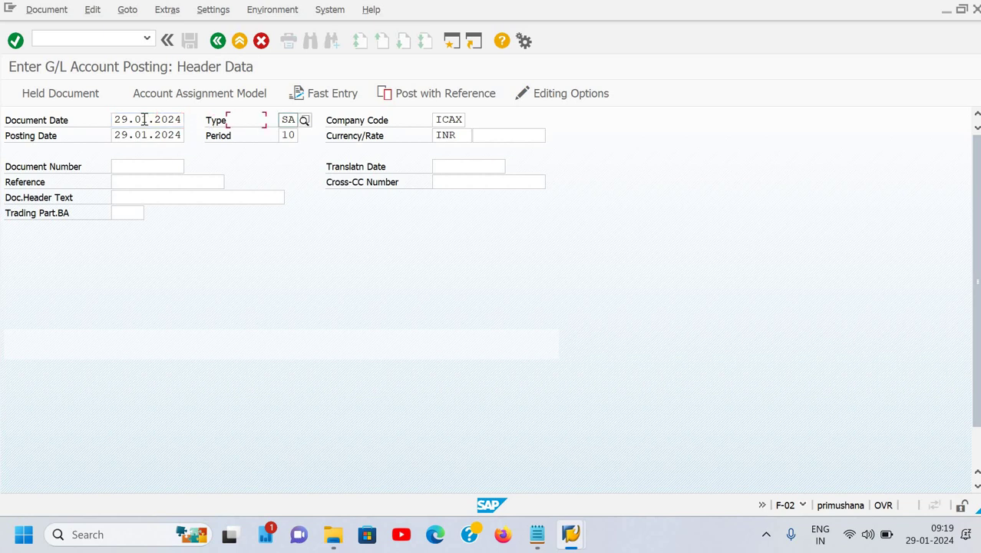
# Enter inv-97 as the posting's reference and contra as its document header text
pyautogui.press('Tab')
pyautogui.press('Tab')
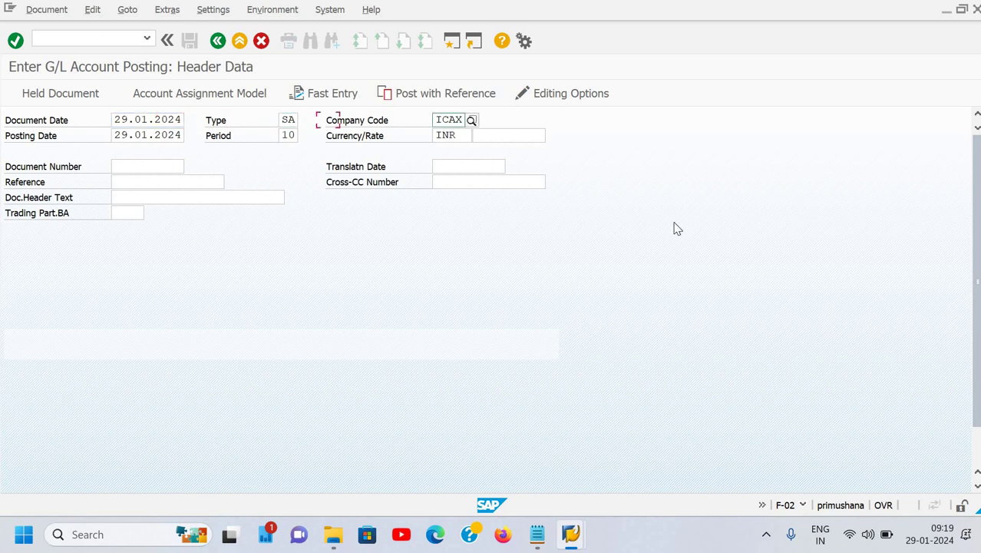
pyautogui.press('Tab')
pyautogui.press('Tab')
pyautogui.press('Tab')
pyautogui.press('Tab')
pyautogui.press('Tab')
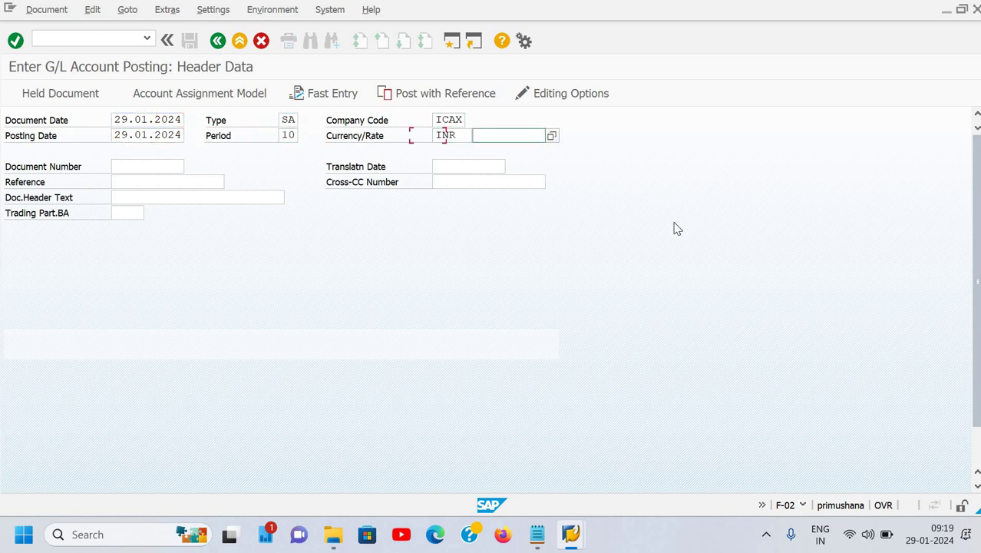
pyautogui.press('Tab')
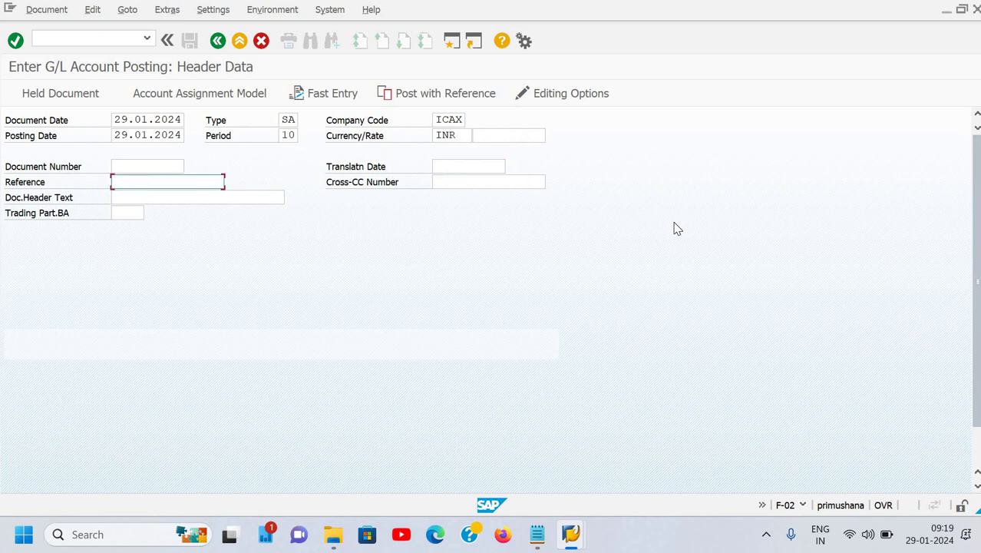
pyautogui.write('inv-97')
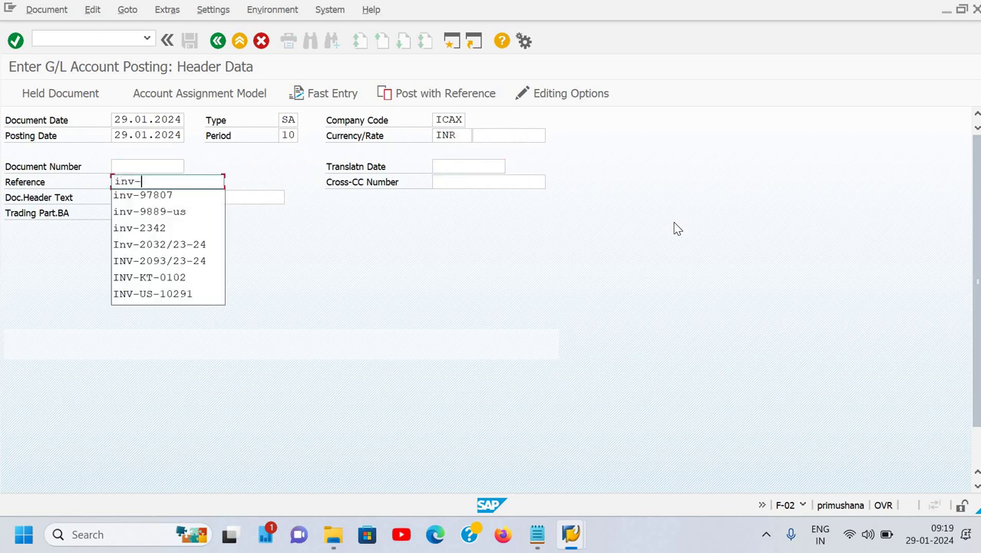
pyautogui.press('Tab')
pyautogui.press('Tab')
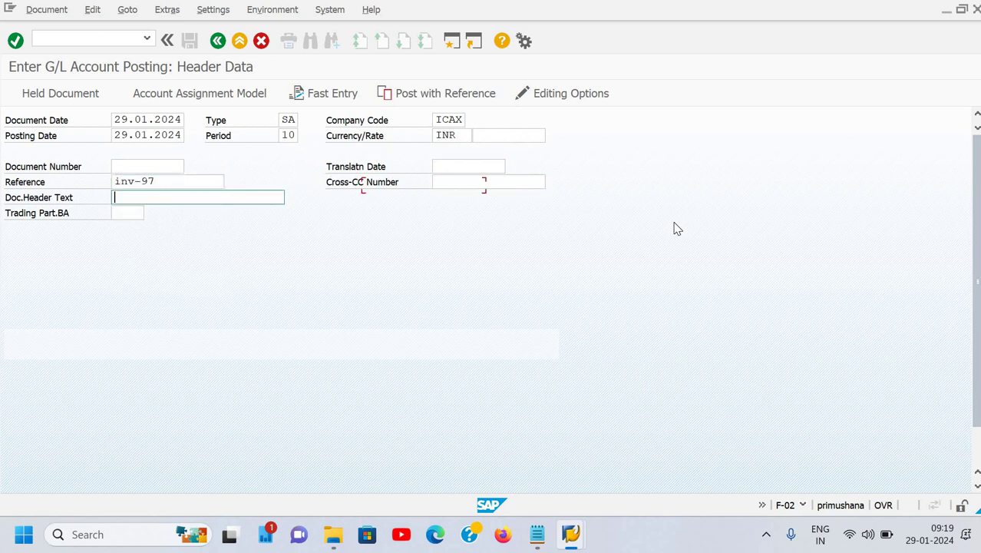
pyautogui.write('contra')
pyautogui.press('Tab')
pyautogui.press('Tab')
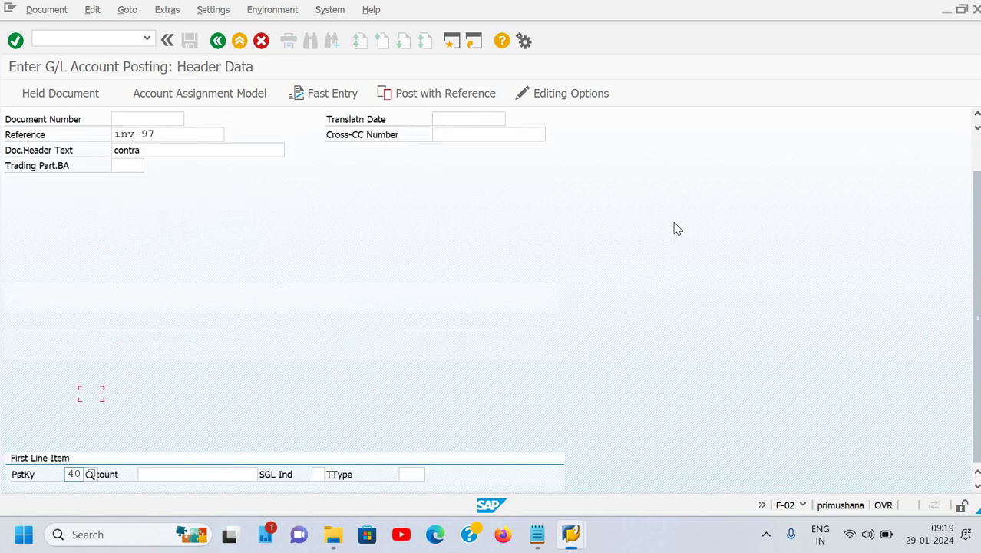
# Search the G/L accounts by the keyword deep to find the account for the first line item
pyautogui.press('Tab')
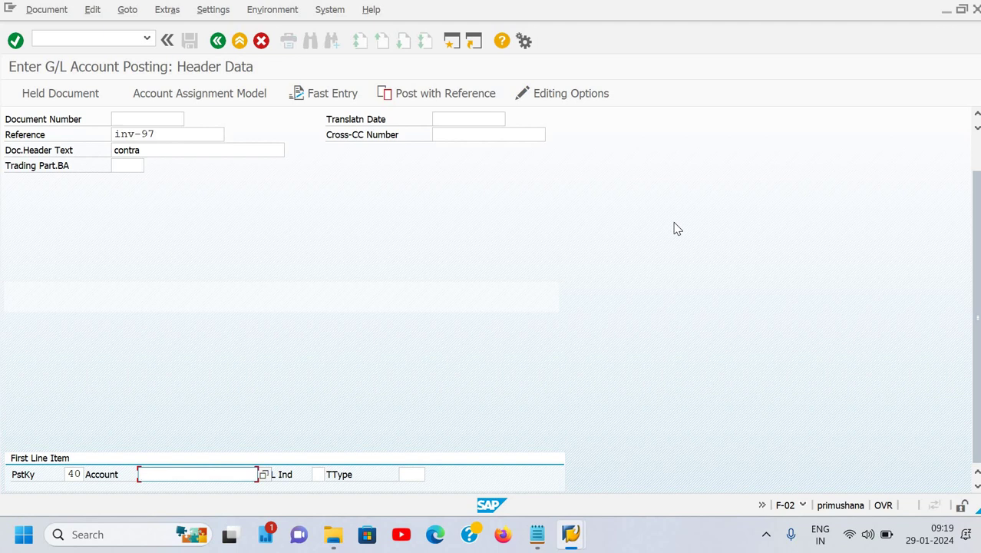
pyautogui.press('F4')
pyautogui.write('deep')
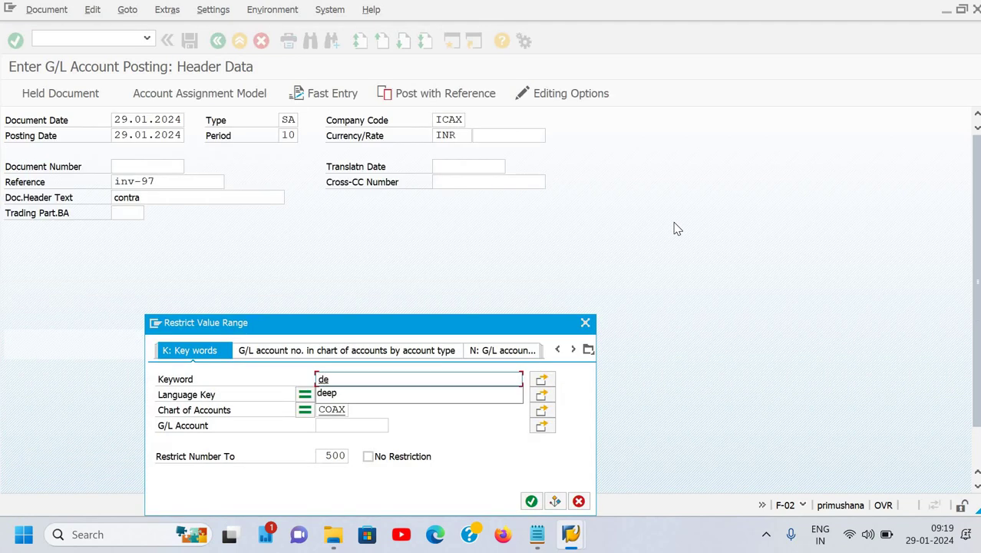
pyautogui.press('Return')
pyautogui.press('Down')
pyautogui.press('Down')
pyautogui.press('Down')
pyautogui.press('Down')
pyautogui.press('Down')
pyautogui.press('Down')
pyautogui.press('Down')
pyautogui.press('Down')
pyautogui.press('Down')
pyautogui.press('Down')
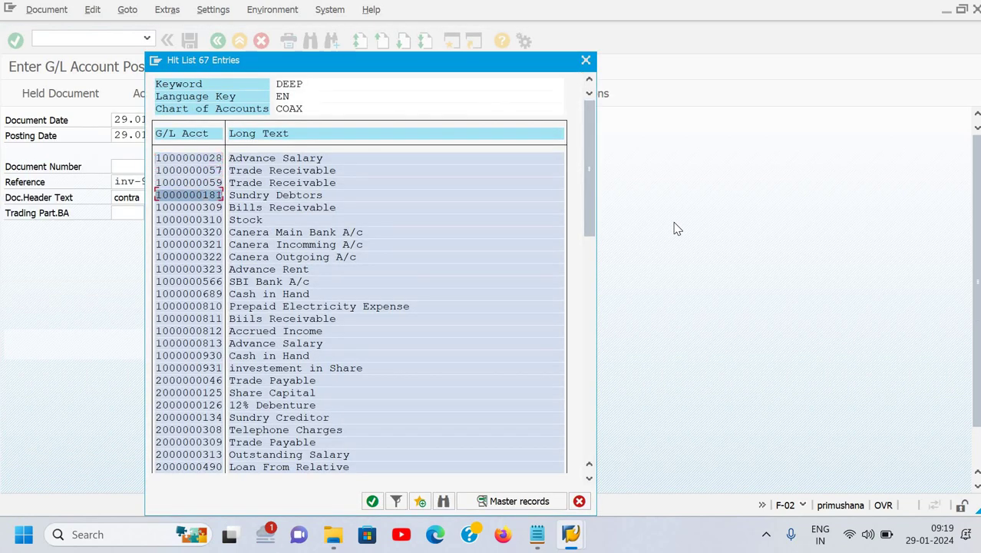
# Choose SBI Bank A/c as the account for the debit item and enter an amount of 20000
pyautogui.press('Return')
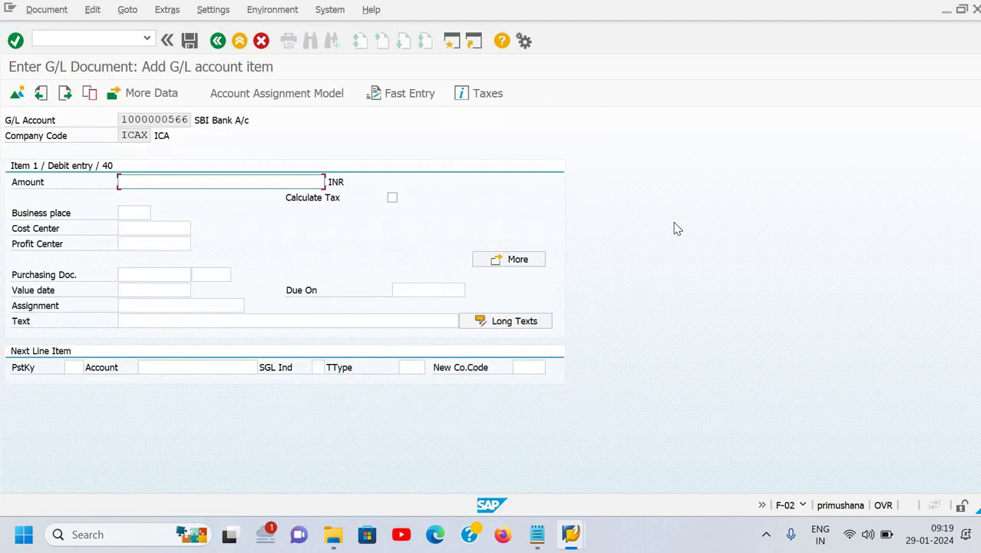
pyautogui.write('2000')
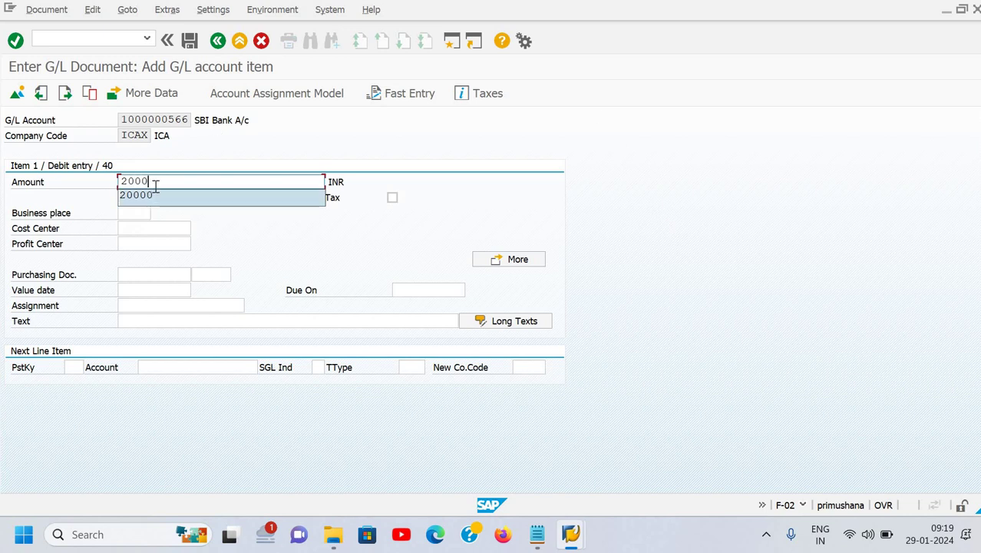
pyautogui.press('Return')
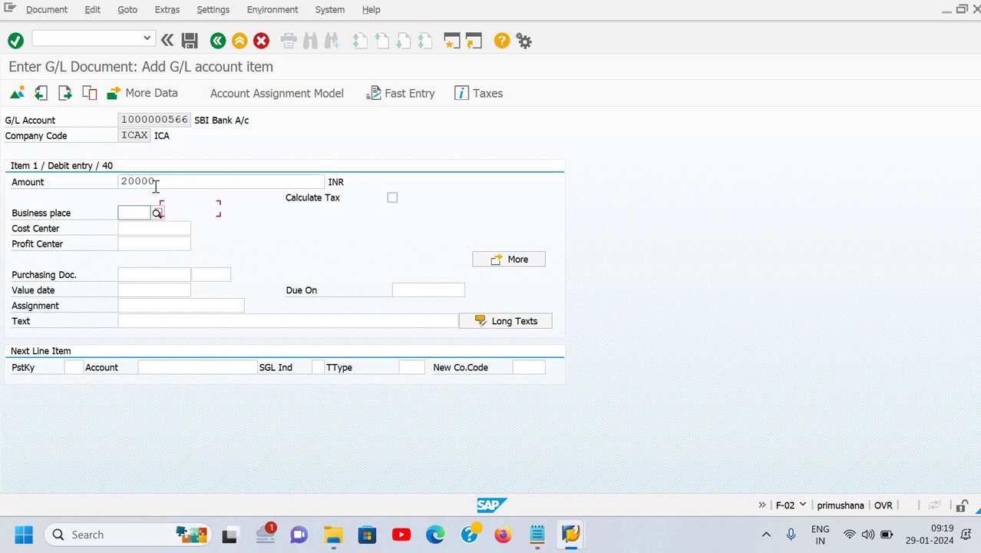
# Set the text of the debit item to "Being cash deposited"
pyautogui.press('Tab')
pyautogui.press('Tab')
pyautogui.press('Tab')
pyautogui.press('Tab')
pyautogui.press('Tab')
pyautogui.press('Tab')
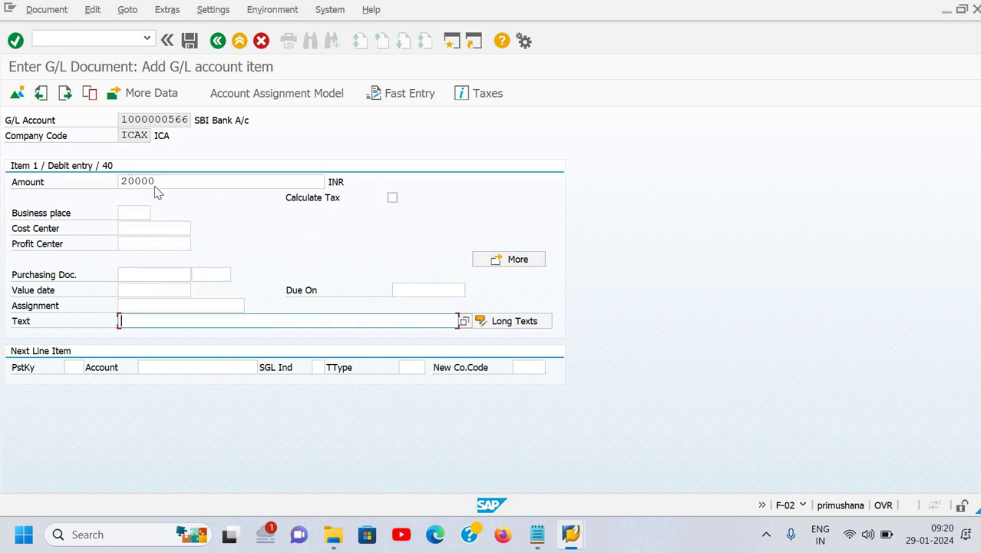
pyautogui.write('Being cash deposited')
pyautogui.press('Tab')
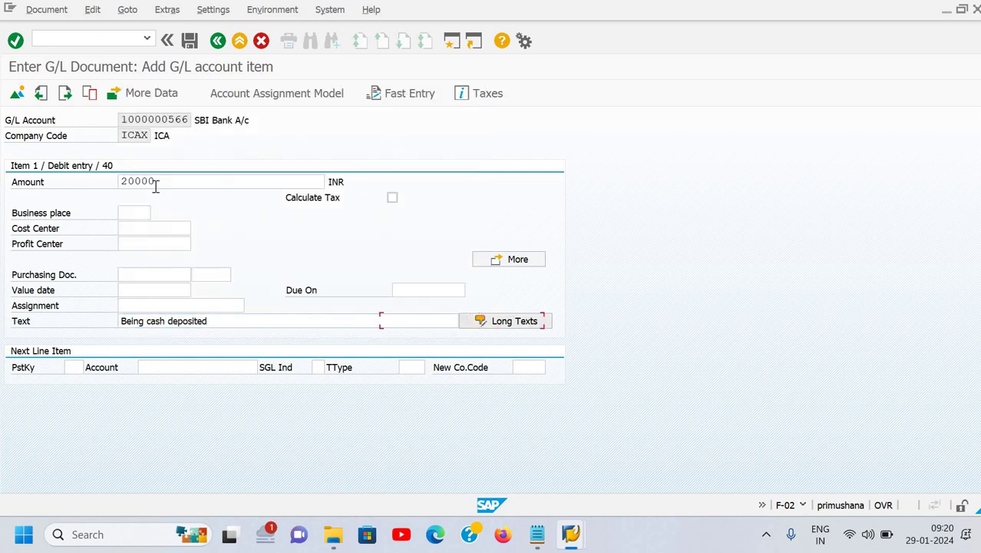
pyautogui.press('Tab')
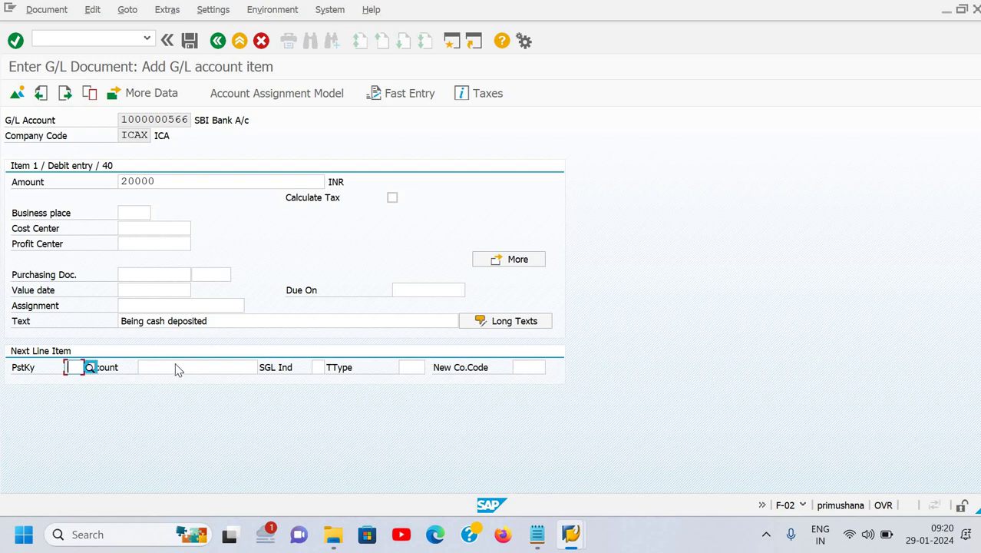
# Examine the posting keys available for the next line item, including the stock movement keys 89 and 99
pyautogui.click(90, 366)
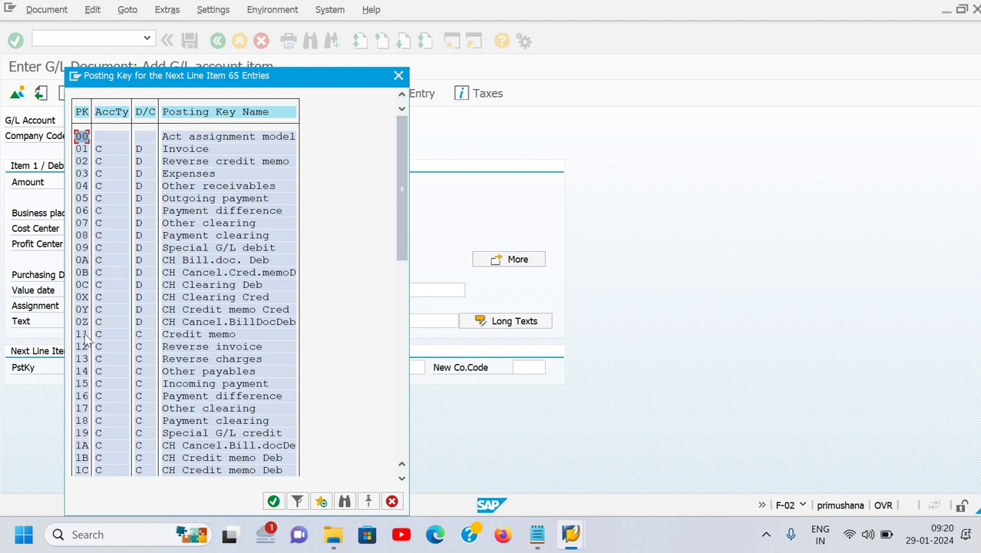
pyautogui.scroll(-2, 84, 343)
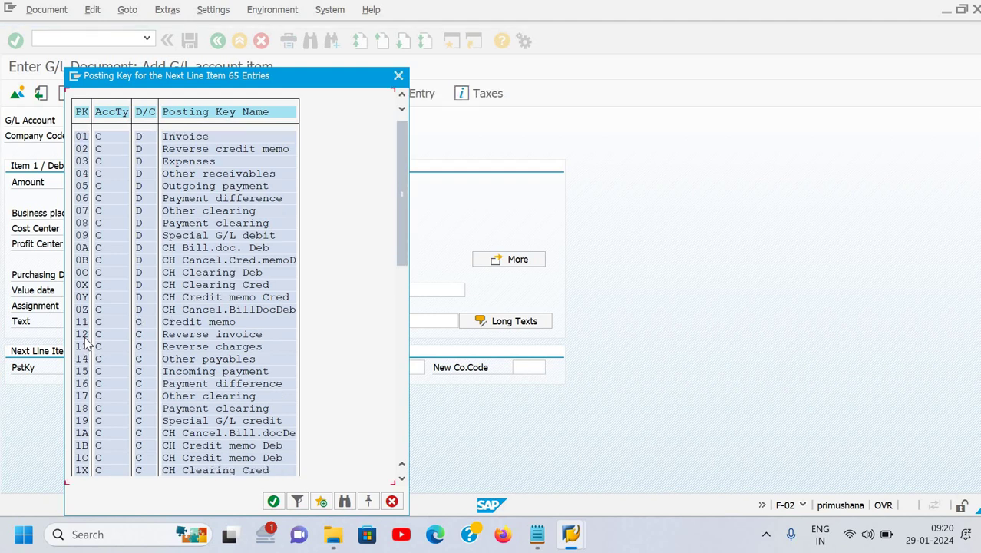
pyautogui.scroll(-1, 116, 138)
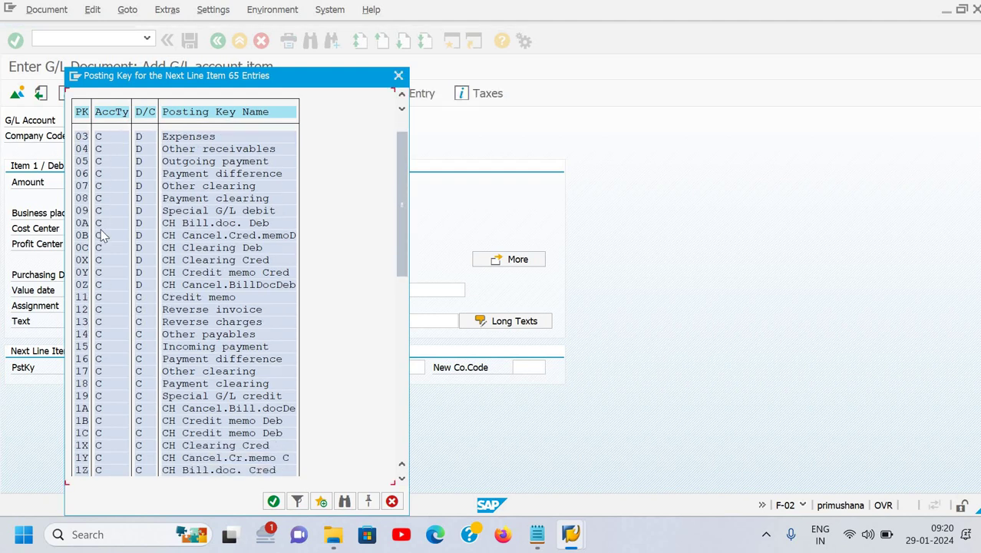
pyautogui.scroll(3, 102, 235)
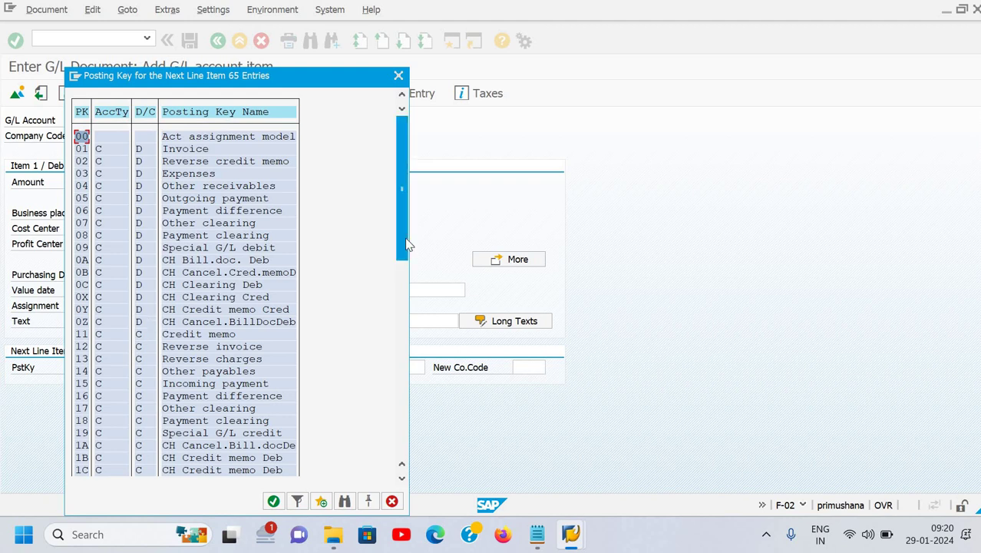
pyautogui.scroll(-5, 388, 326)
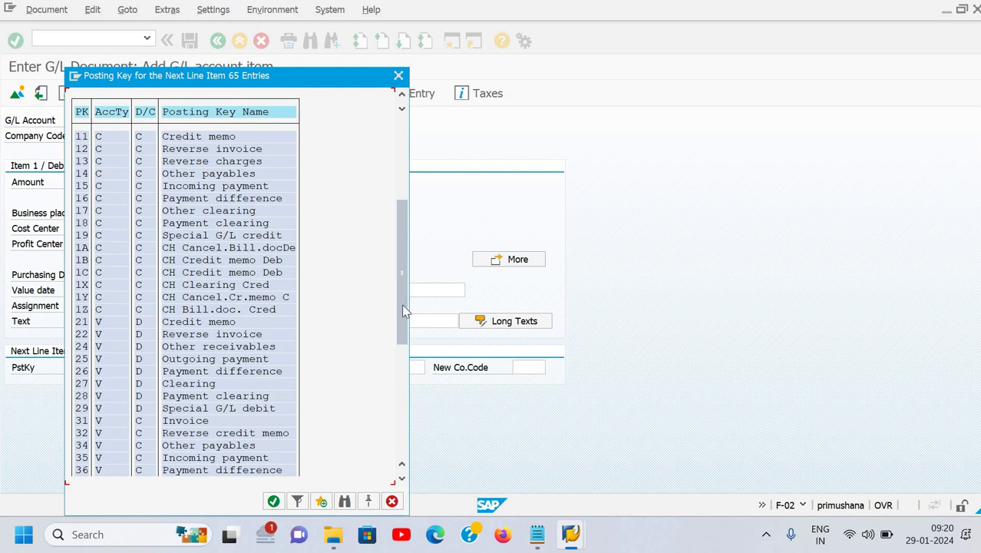
pyautogui.moveTo(401, 310); pyautogui.dragTo(388, 400)
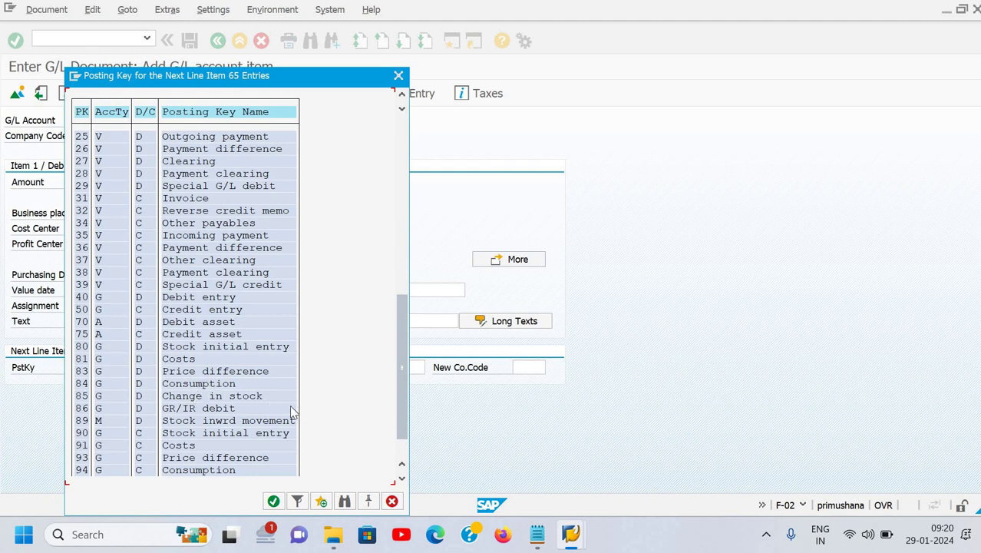
pyautogui.moveTo(409, 409); pyautogui.dragTo(405, 453)
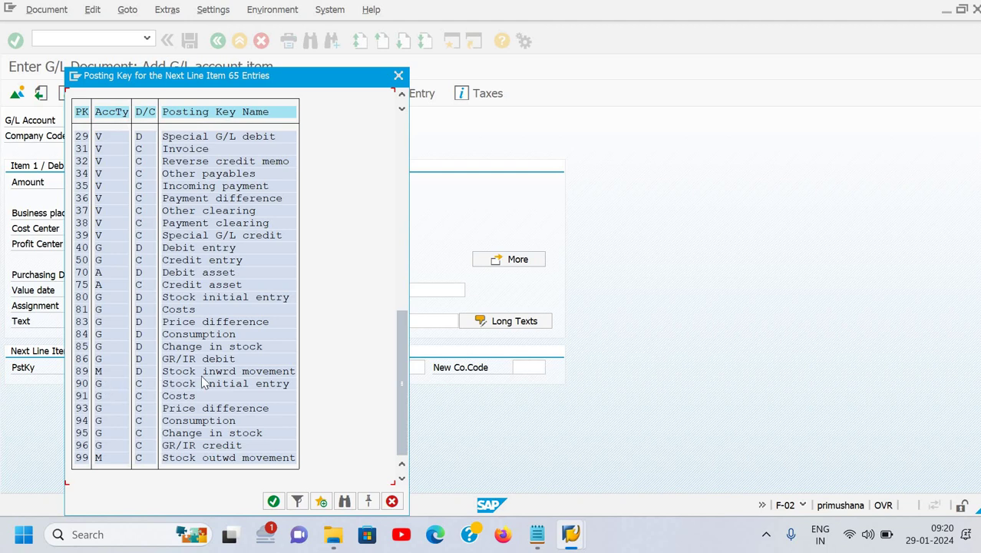
pyautogui.click(110, 372)
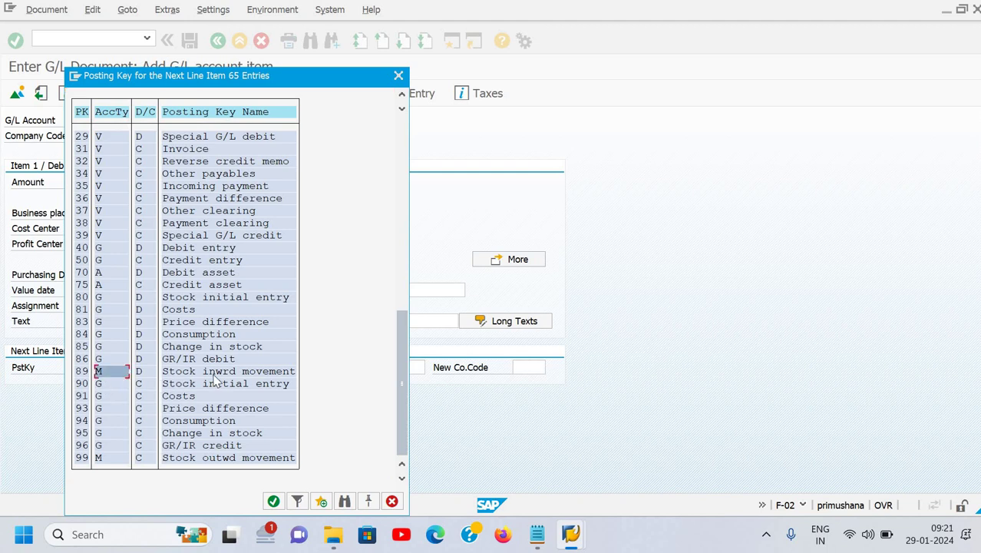
pyautogui.click(81, 376)
pyautogui.click(112, 458)
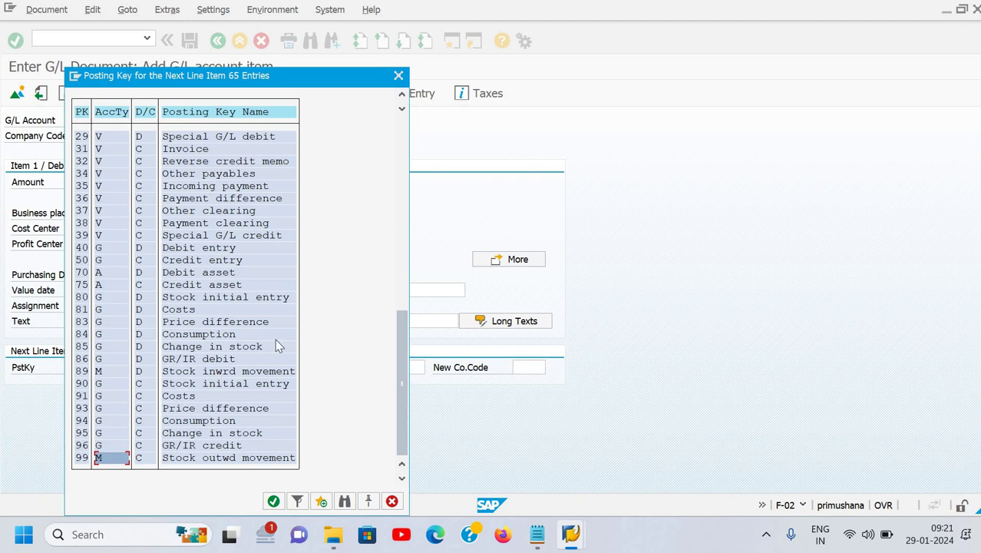
# Choose posting key 50 (Credit entry) for the next line item
pyautogui.click(98, 261)
pyautogui.doubleClick(98, 261)
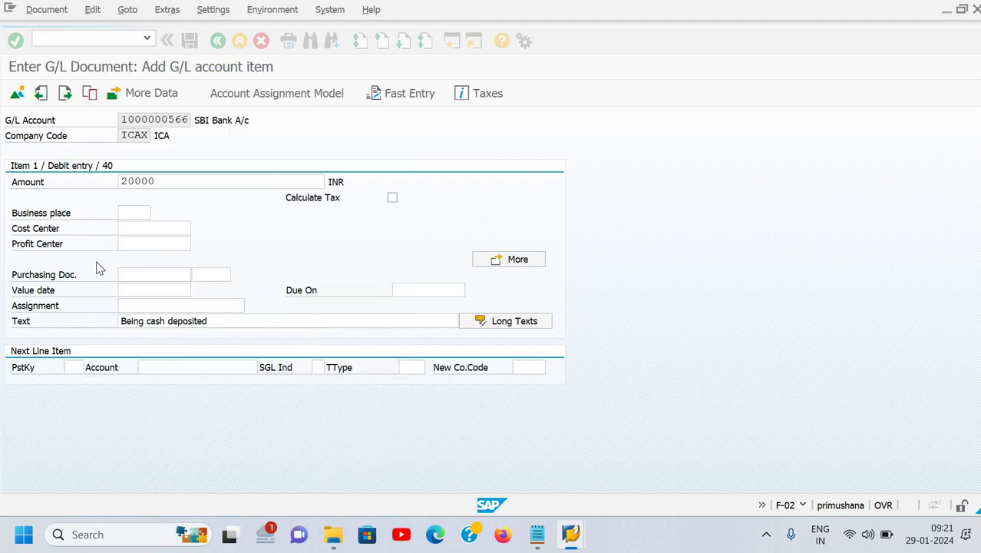
pyautogui.press('Tab')
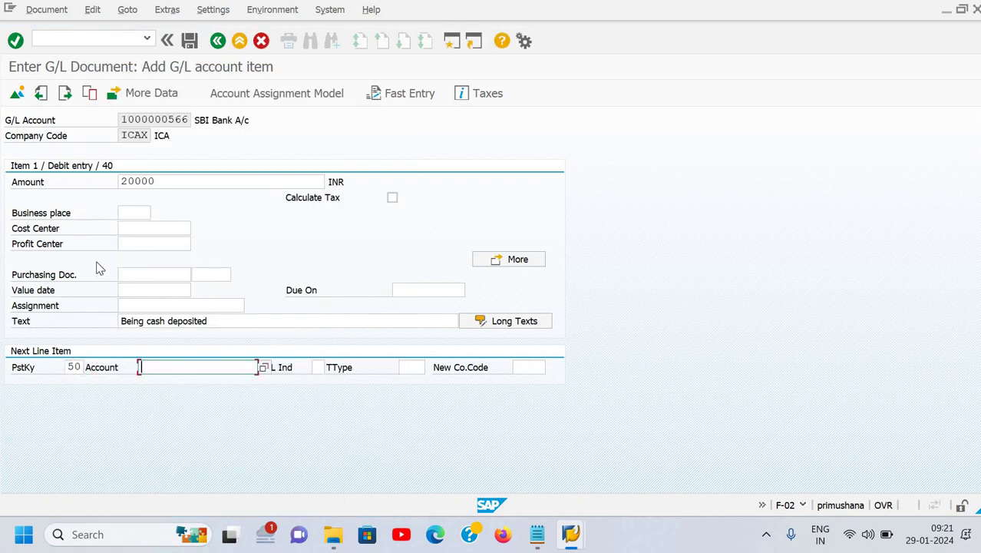
# Find the Cash in Hand account with the keyword "deep", assign it to the next line item and open that credit item
pyautogui.press('F4')
pyautogui.write('deep')
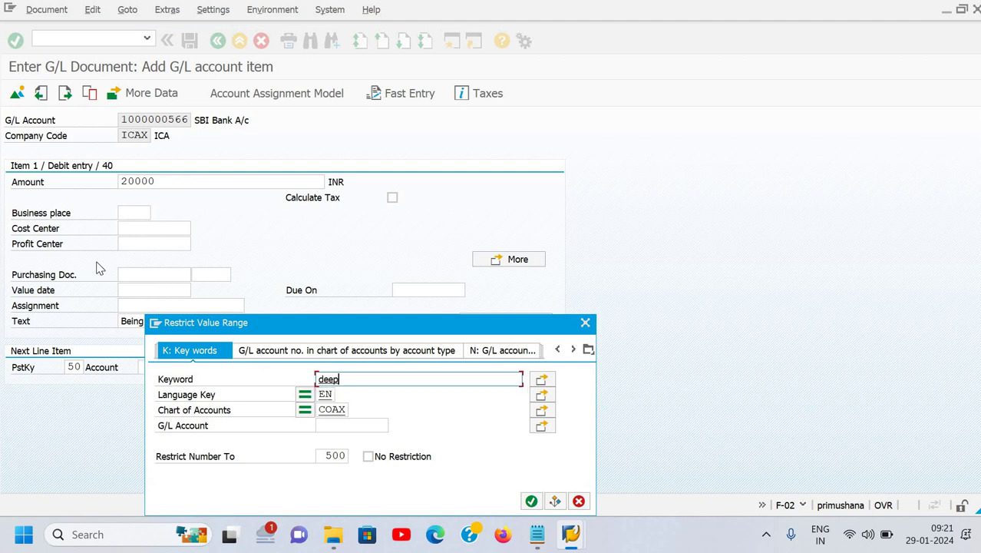
pyautogui.press('Return')
pyautogui.press('Down')
pyautogui.press('Down')
pyautogui.press('Down')
pyautogui.press('Down')
pyautogui.press('Down')
pyautogui.press('Down')
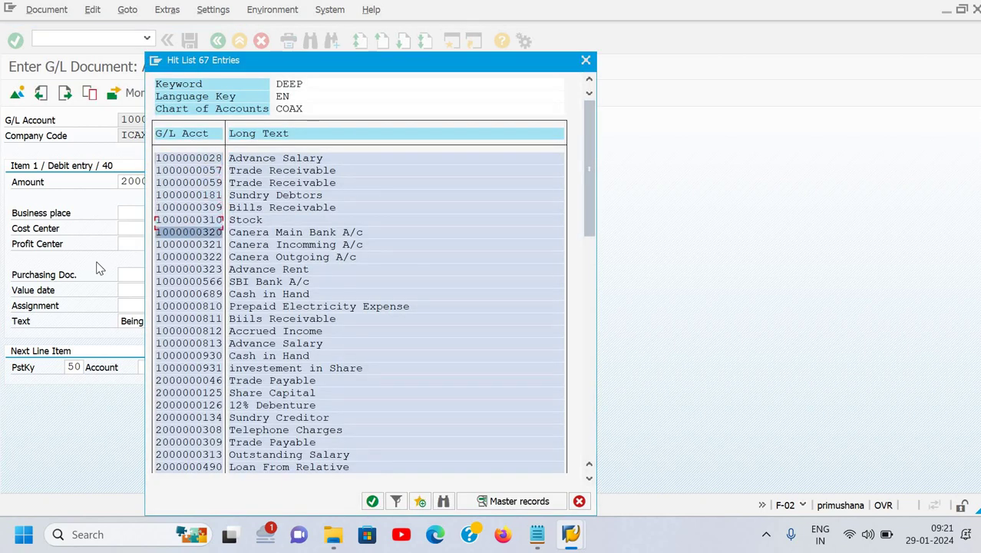
pyautogui.press('Down')
pyautogui.press('Down')
pyautogui.press('Down')
pyautogui.press('Down')
pyautogui.press('Down')
pyautogui.press('Return')
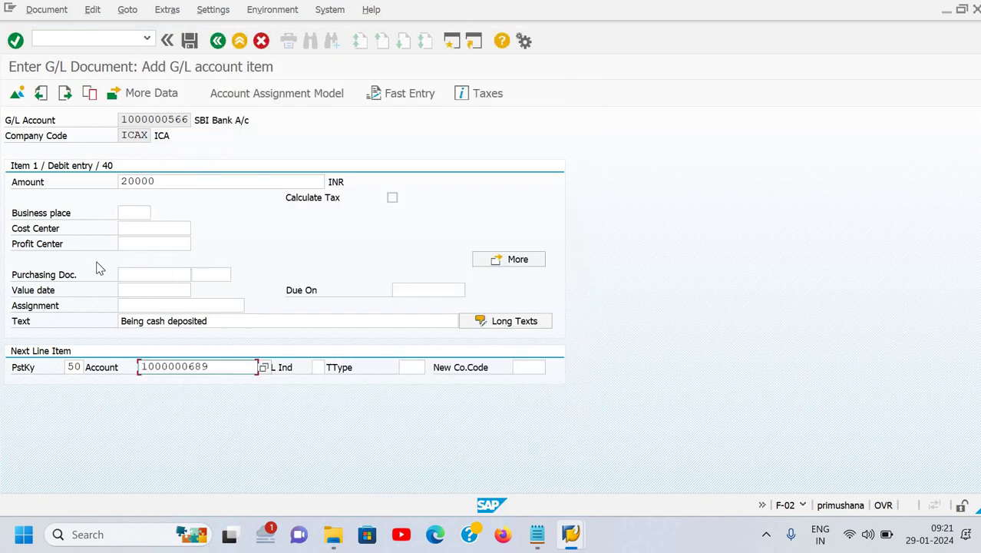
pyautogui.press('Return')
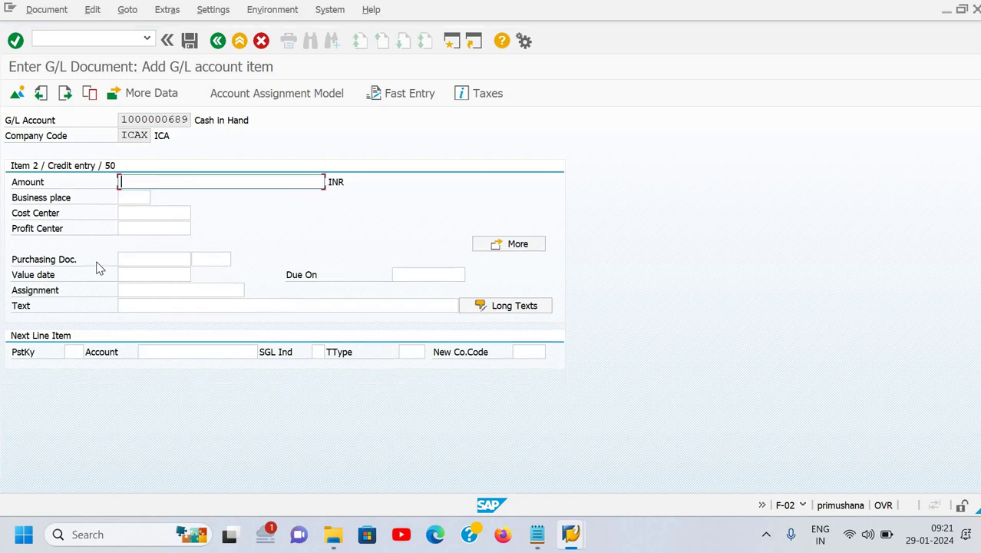
# Fill the credit item's amount automatically with * and carry over the text "Being cash deposited" from the debit item
pyautogui.press('Tab')
pyautogui.press('Tab')
pyautogui.press('Tab')
pyautogui.press('Tab')
pyautogui.press('Tab')
pyautogui.press('Tab')
pyautogui.press('Tab')
pyautogui.press('Tab')
pyautogui.press('Tab')
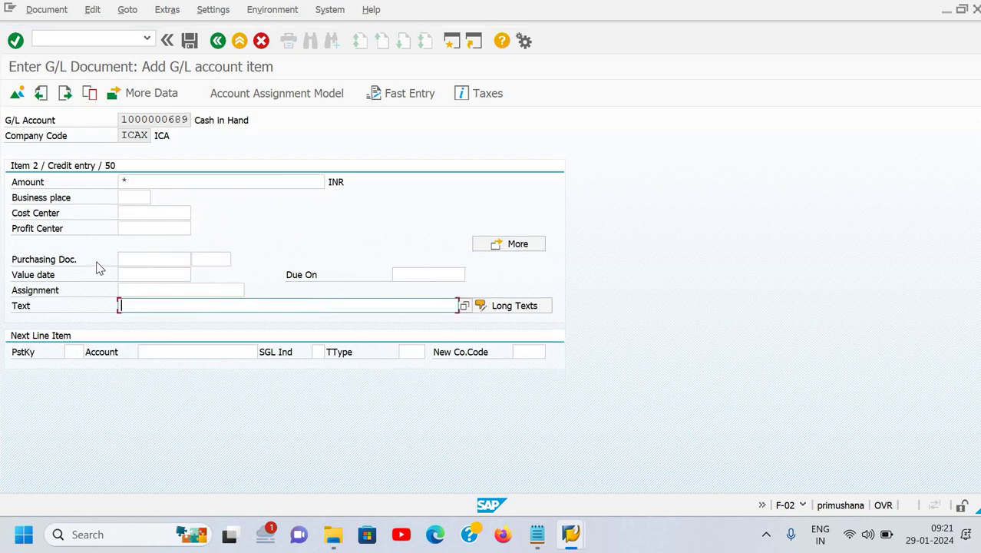
pyautogui.write('*')
pyautogui.press('Return')
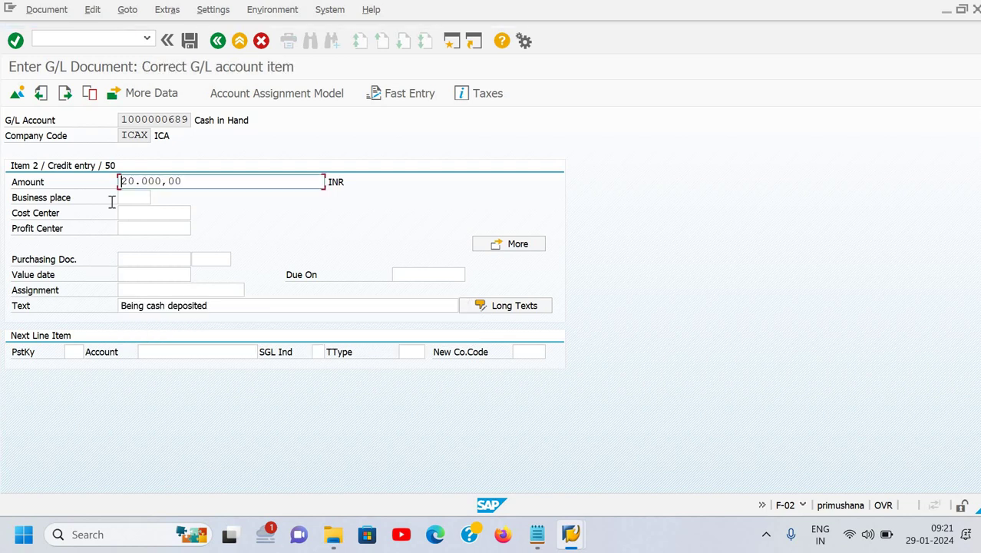
# Simulate the G/L document and post it
pyautogui.click(38, 11)
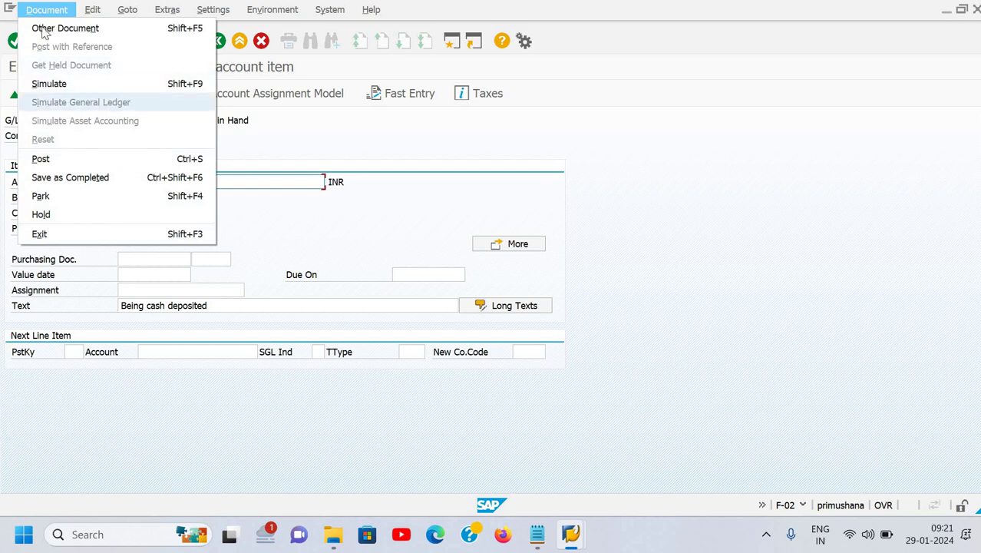
pyautogui.click(222, 99)
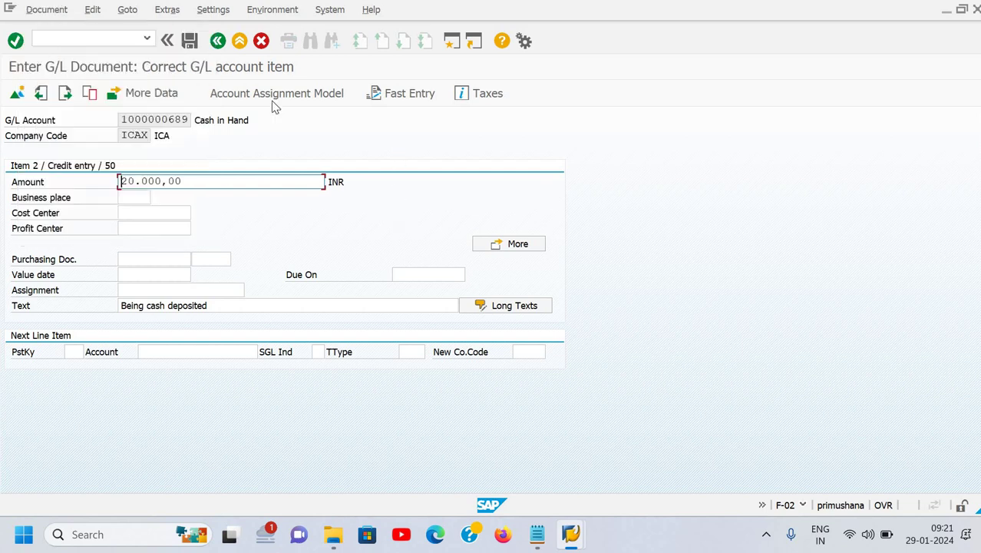
pyautogui.click(45, 10)
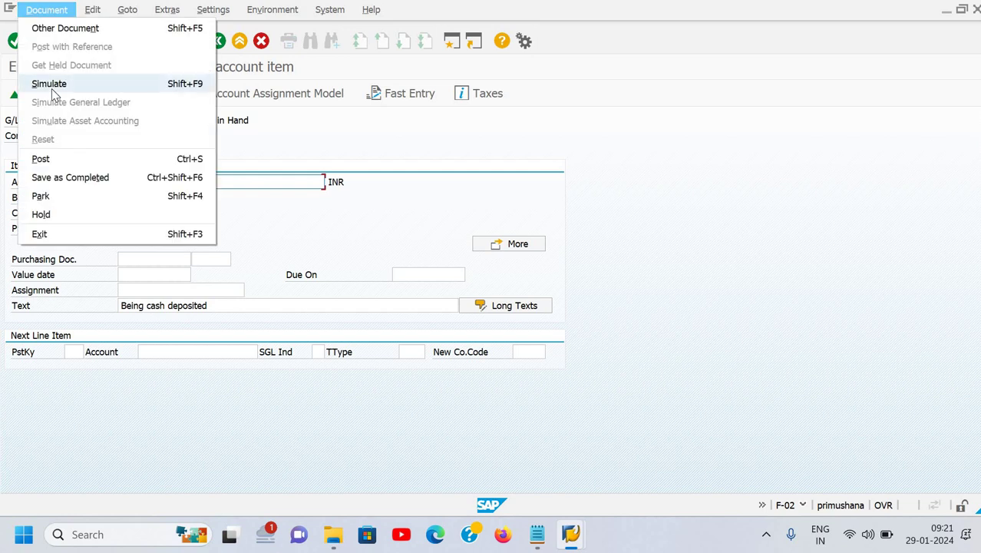
pyautogui.click(53, 90)
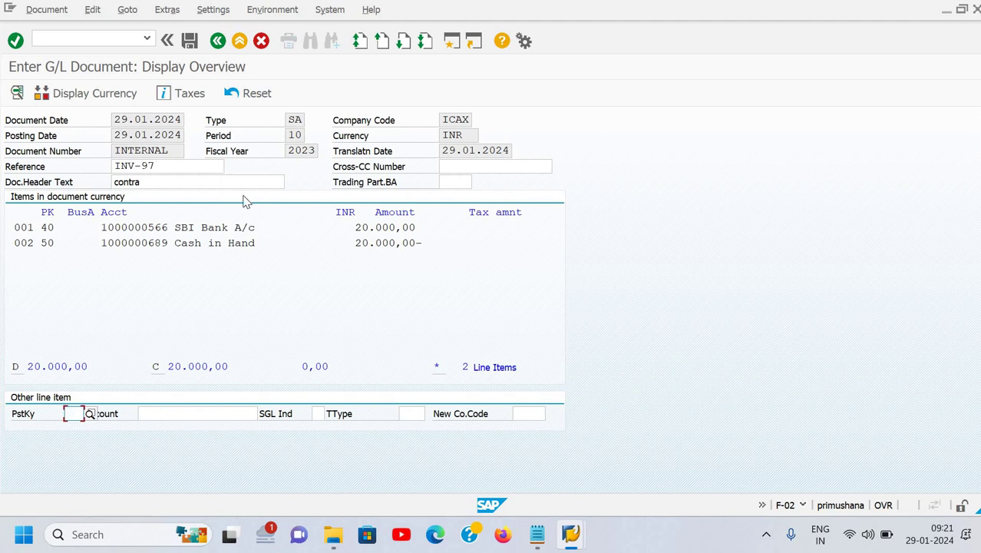
pyautogui.hotkey('ctrl', 's')
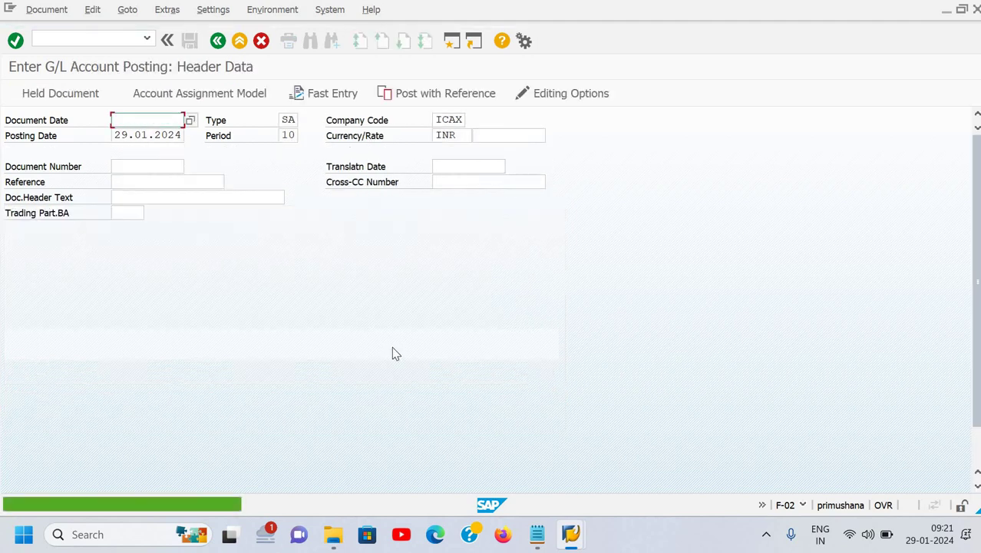
# Switch to the G/L Account Line Item Display session, refresh the SBI Bank A/c items and check the posted 20.000,00 deposit
pyautogui.hotkey('alt', 'Tab')
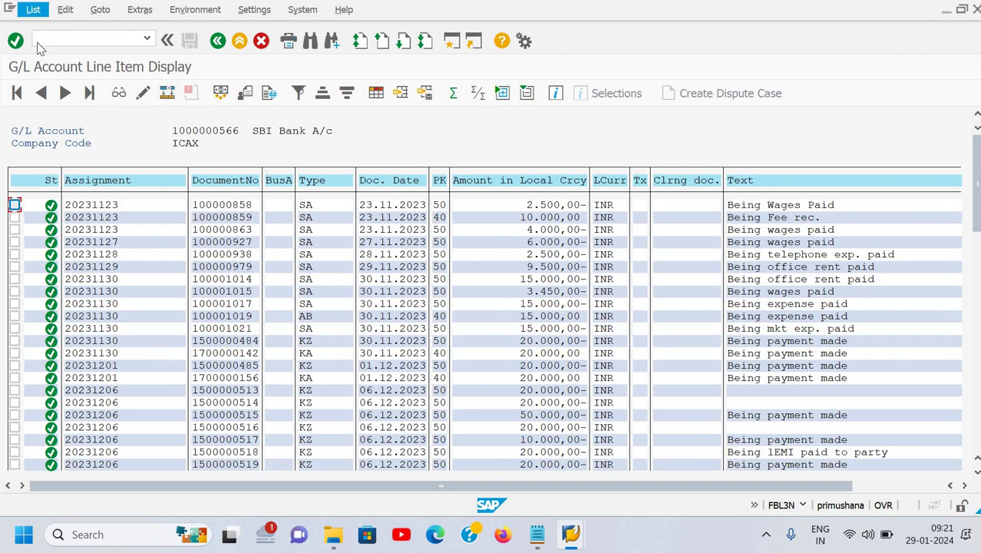
pyautogui.press('Down')
pyautogui.press('Down')
pyautogui.press('Return')
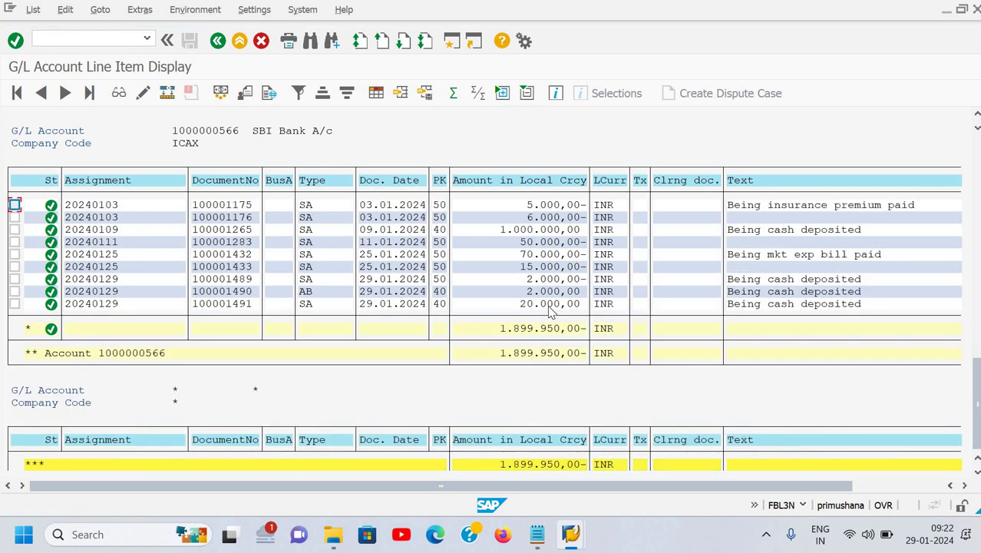
pyautogui.click(551, 304)
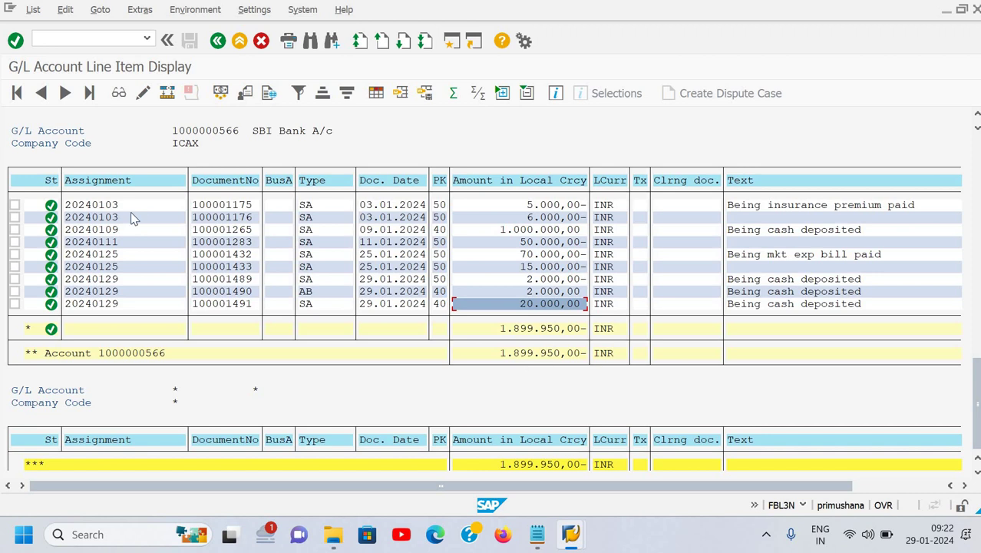
# Read the notes on posting recurring entries [FBD1] in Notepad and return to the SBI Bank A/c line item display in SAP
pyautogui.click(79, 36)
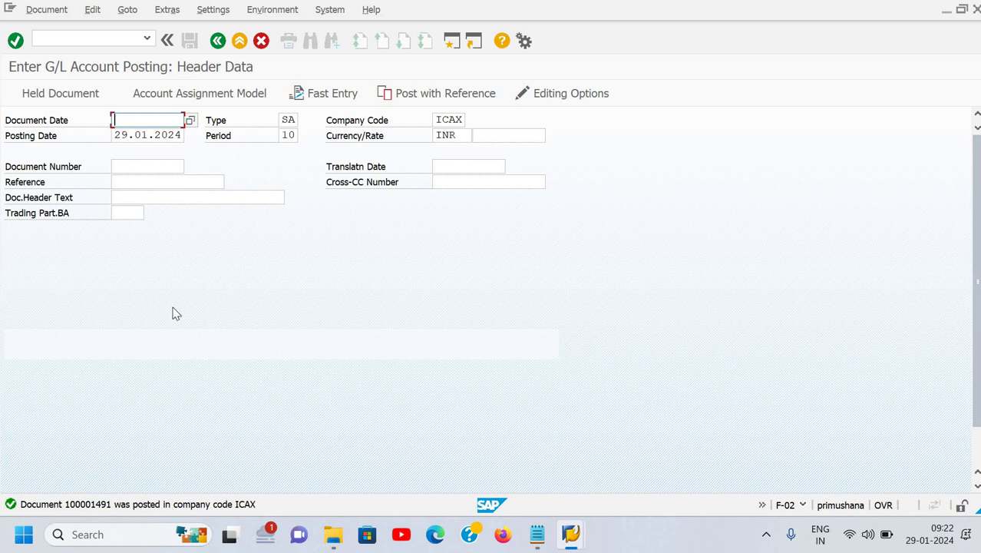
pyautogui.hotkey('alt', 'Tab')
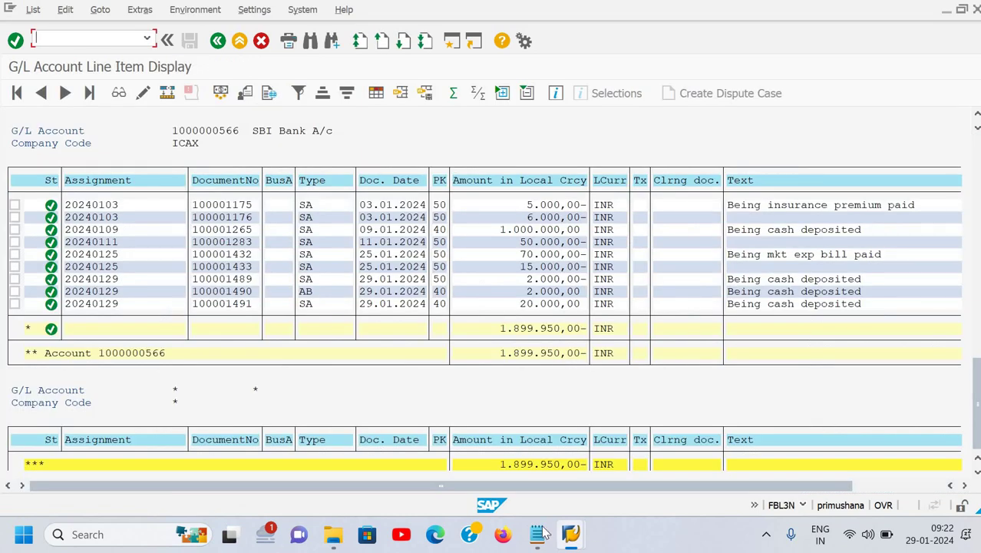
pyautogui.click(540, 533)
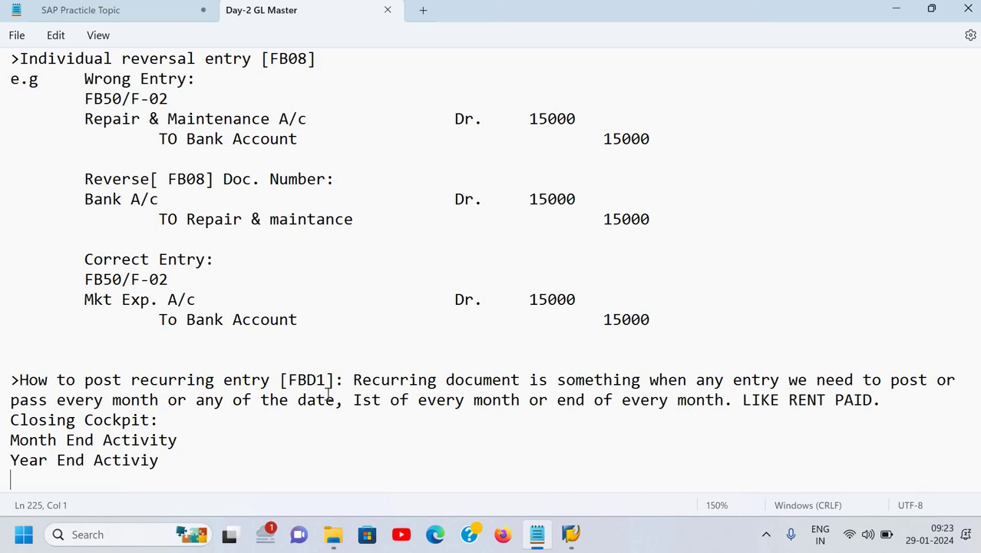
pyautogui.hotkey('alt', 'Tab')
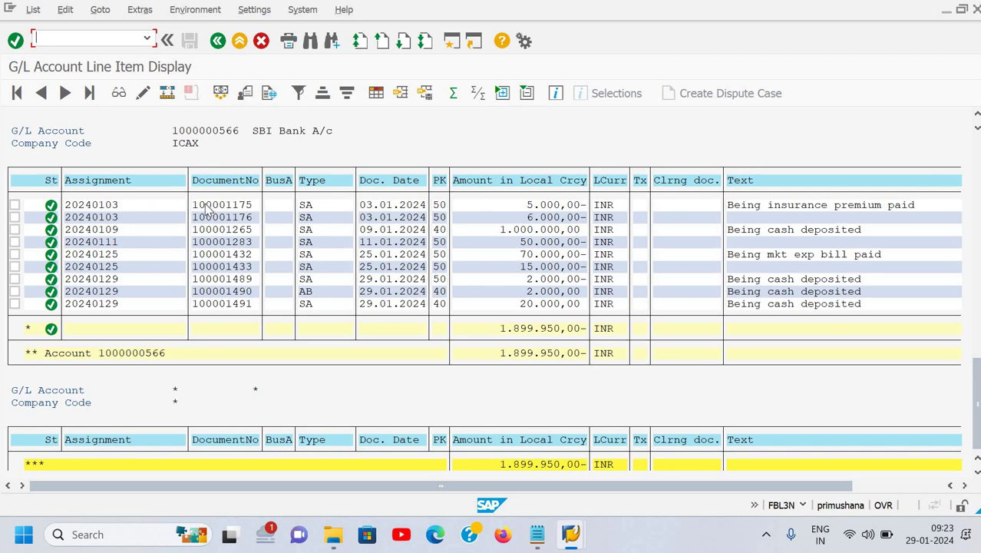
# Mark the first item's document number and start the G/L Account Line Item Display transaction FBL3N in a second session
pyautogui.click(198, 206)
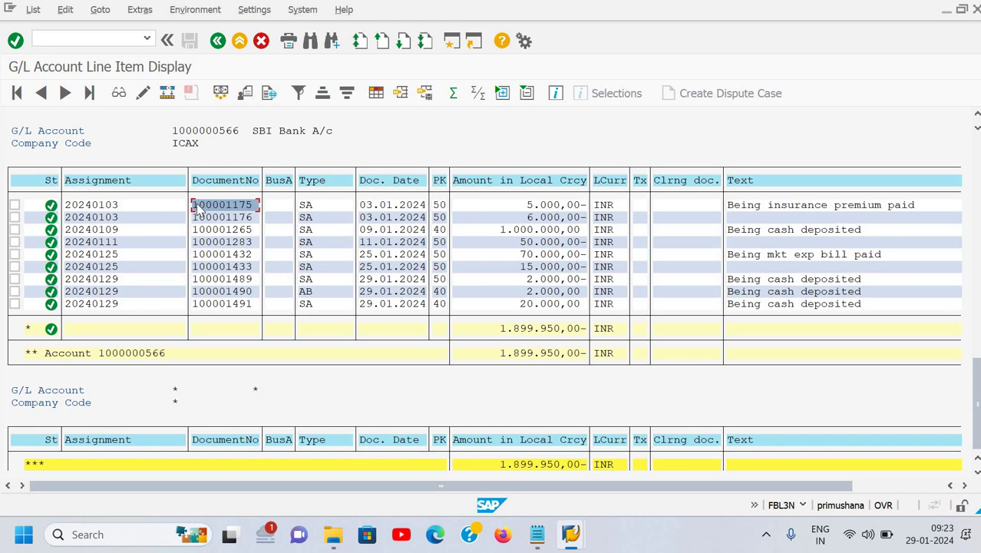
pyautogui.doubleClick(198, 207)
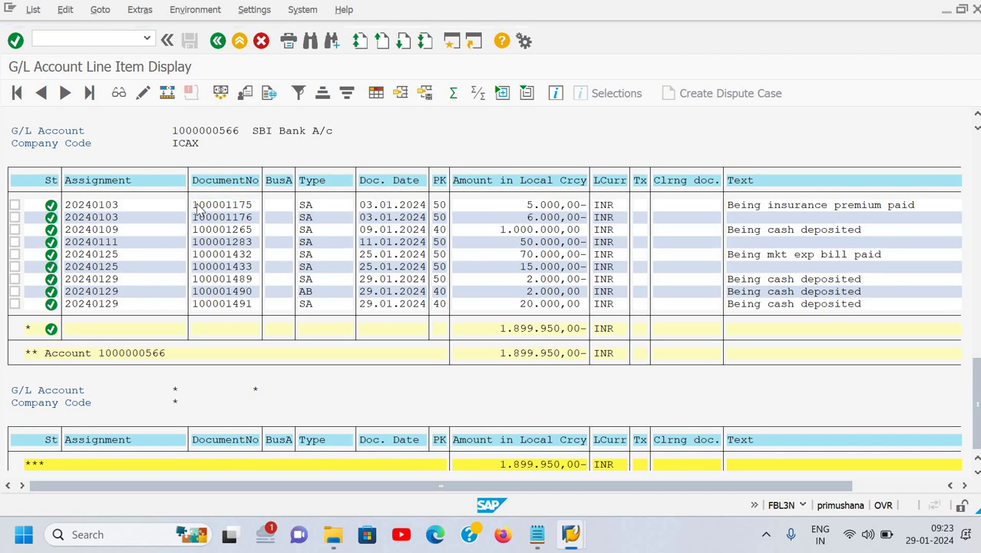
pyautogui.write('f')
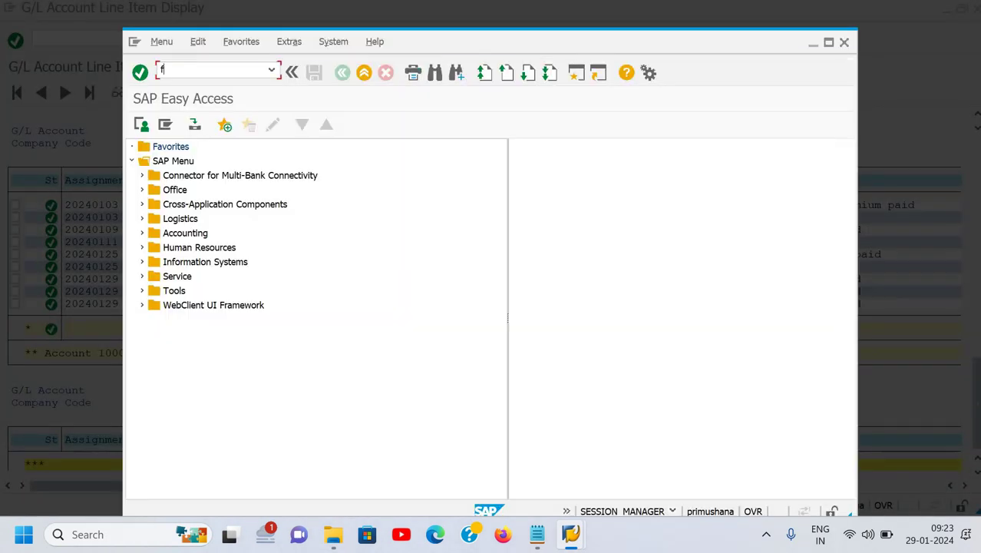
pyautogui.write('bl3n')
pyautogui.press('Return')
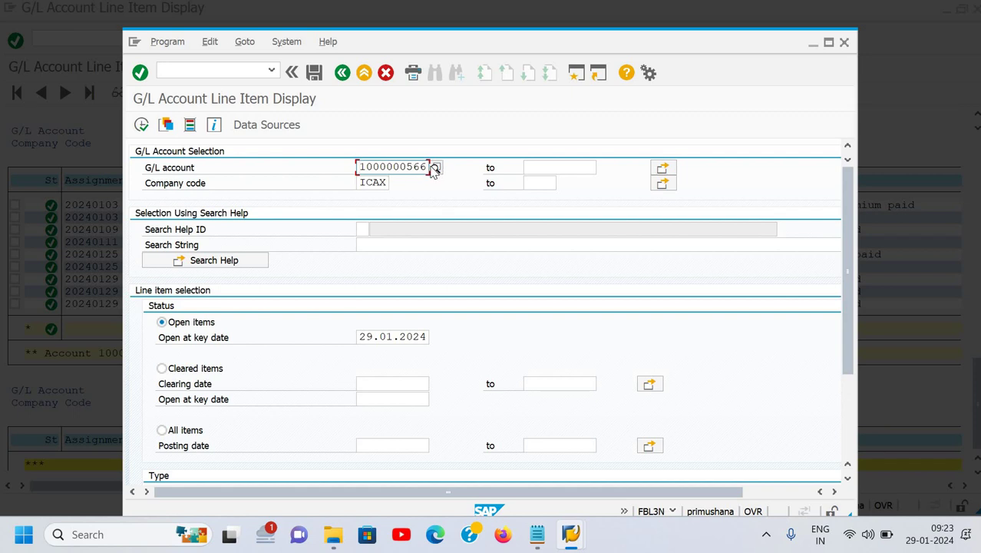
# Replace the G/L account selection with a document number from the list and close the second session without executing it
pyautogui.press('Delete')
pyautogui.press('Delete')
pyautogui.press('Delete')
pyautogui.press('Delete')
pyautogui.press('Delete')
pyautogui.press('Delete')
pyautogui.press('Delete')
pyautogui.press('Delete')
pyautogui.press('Delete')
pyautogui.press('Delete')
pyautogui.write('100001489')
pyautogui.click(843, 43)
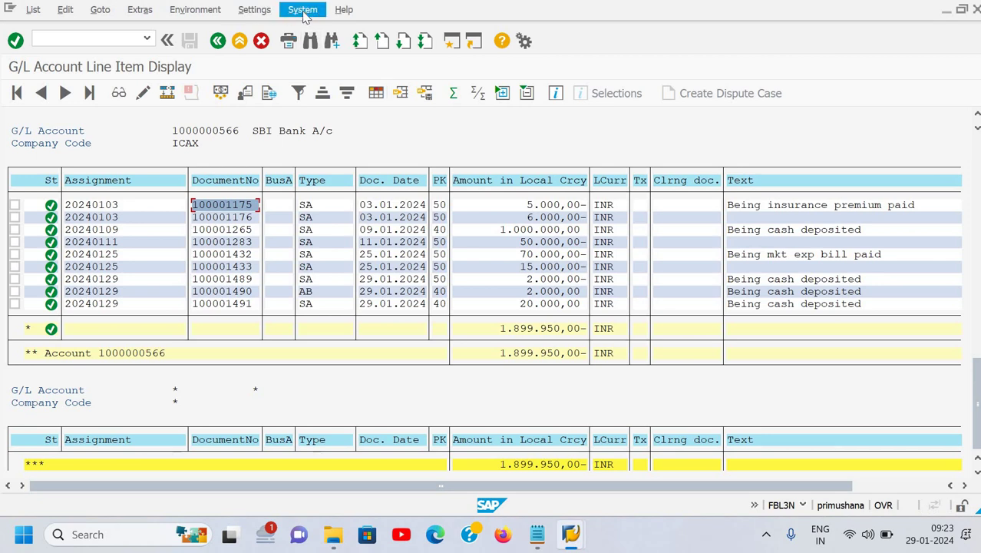
# Enable the Quick Cut and Paste option in the local layout settings
pyautogui.click(304, 13)
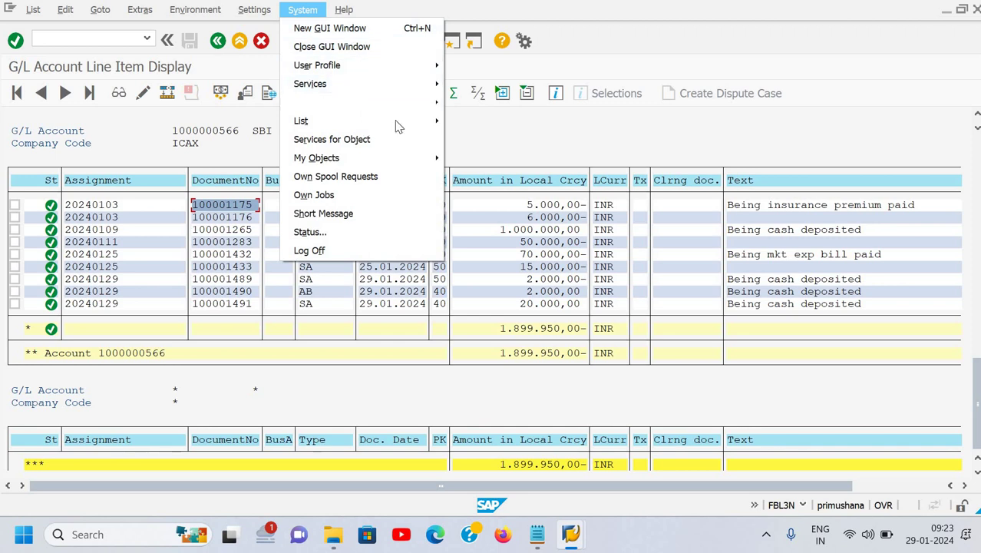
pyautogui.moveTo(398, 123)
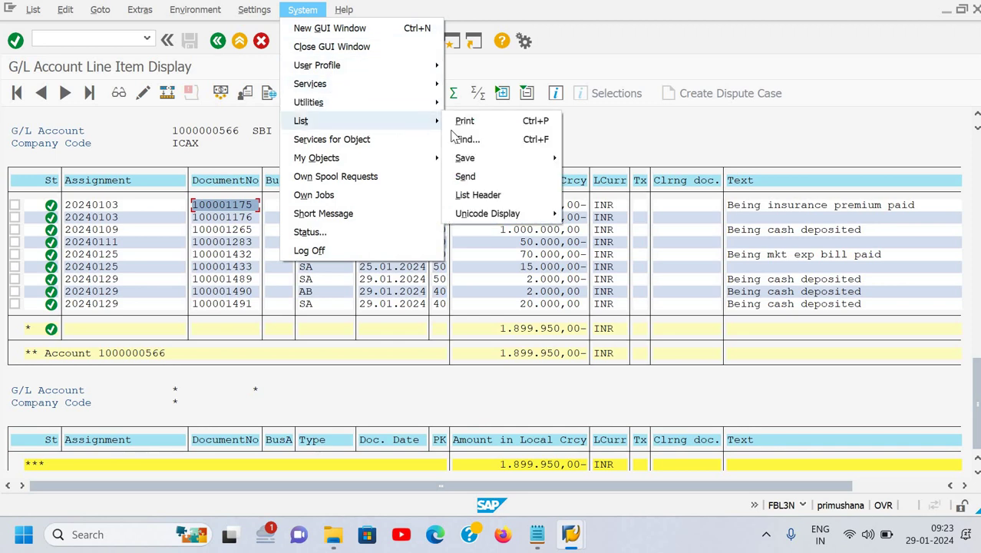
pyautogui.click(525, 41)
pyautogui.click(525, 41)
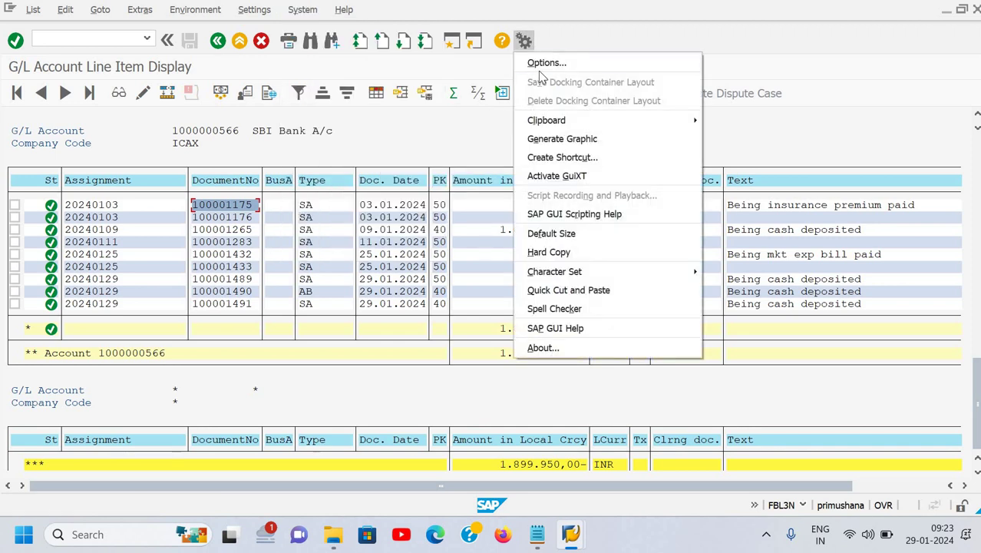
pyautogui.click(576, 297)
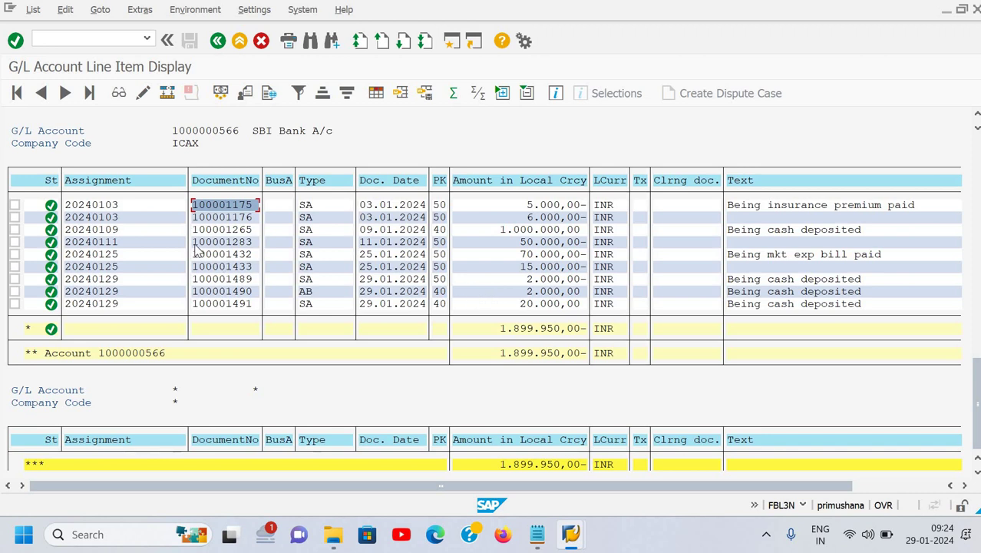
# Copy the document number of the 11.01.2024 item and paste it into the command field
pyautogui.moveTo(193, 243); pyautogui.dragTo(259, 250)
pyautogui.hotkey('ctrl', 'c')
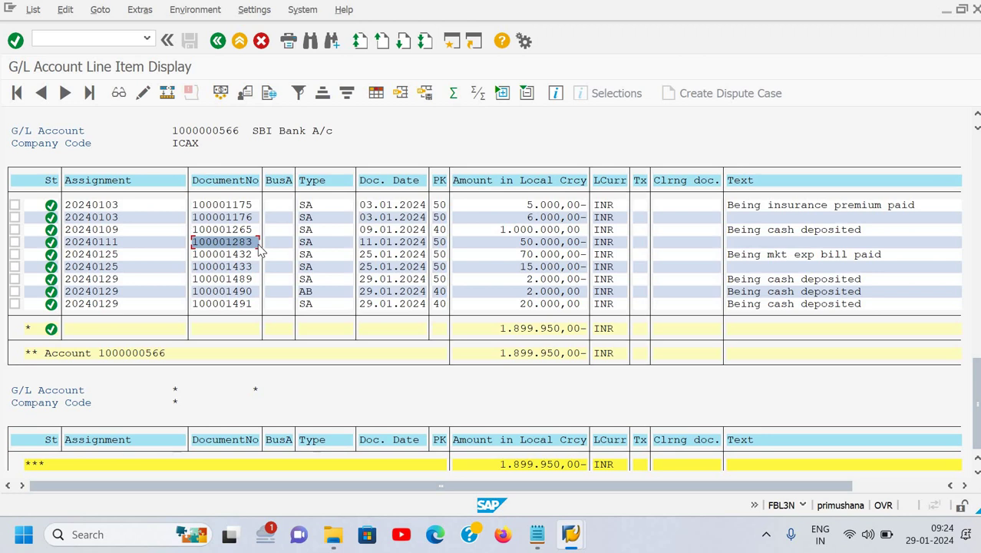
pyautogui.hotkey('alt', 'Tab')
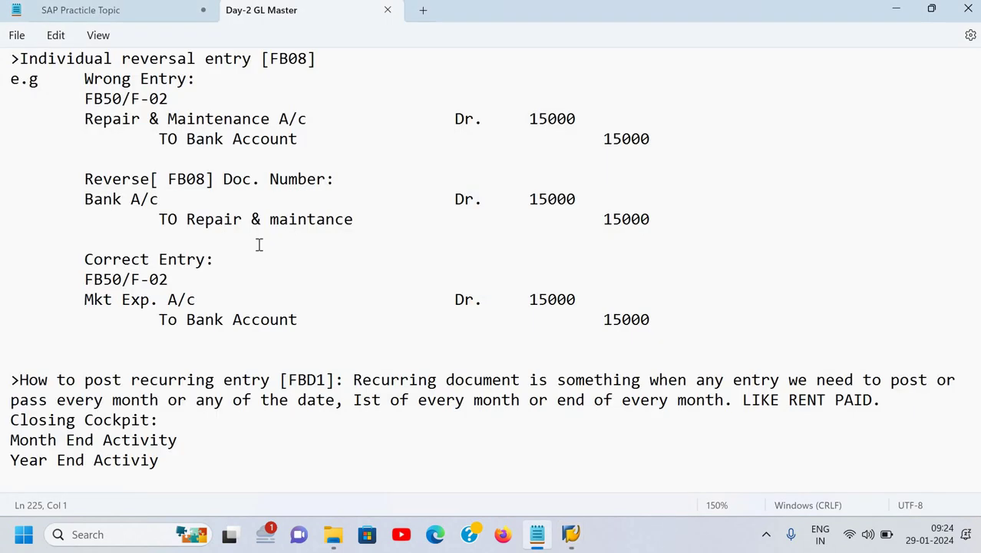
pyautogui.hotkey('alt', 'Tab')
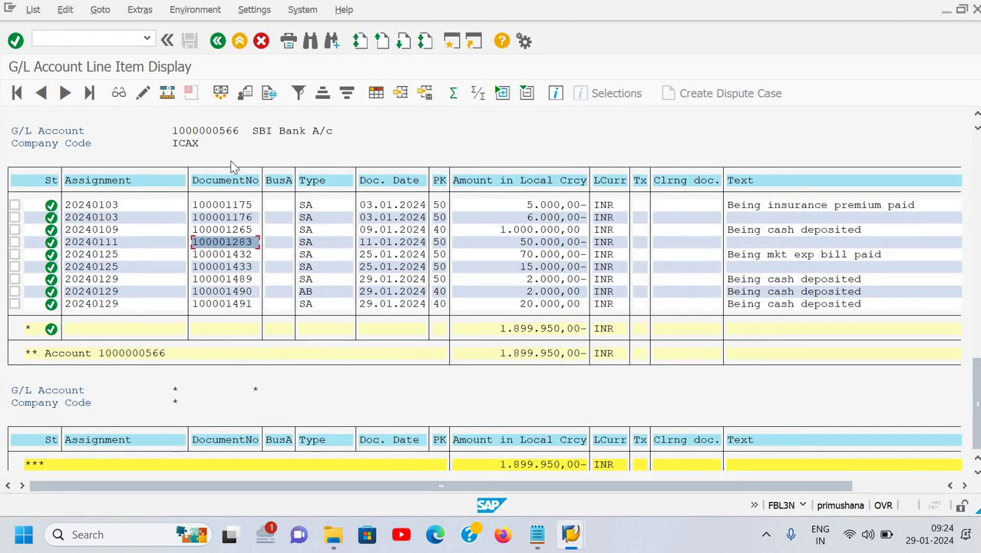
pyautogui.click(99, 37)
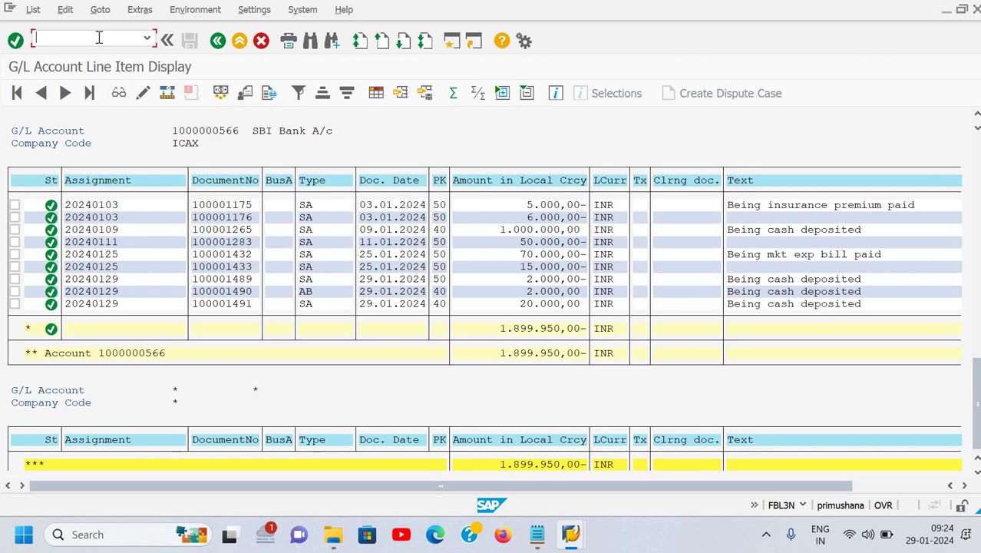
pyautogui.hotkey('ctrl', 'v')
# Disable the Quick Cut and Paste option in the local layout settings
pyautogui.click(523, 40)
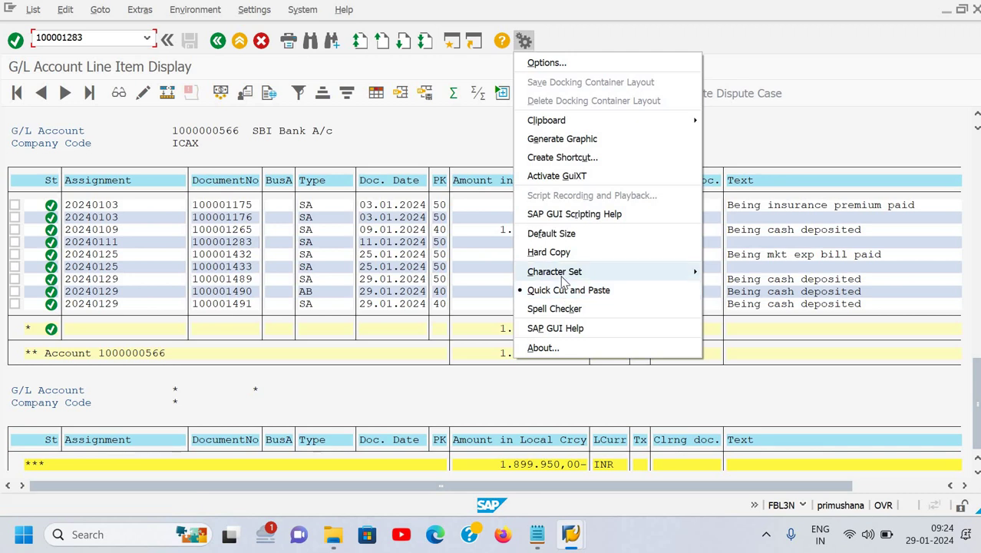
pyautogui.click(453, 144)
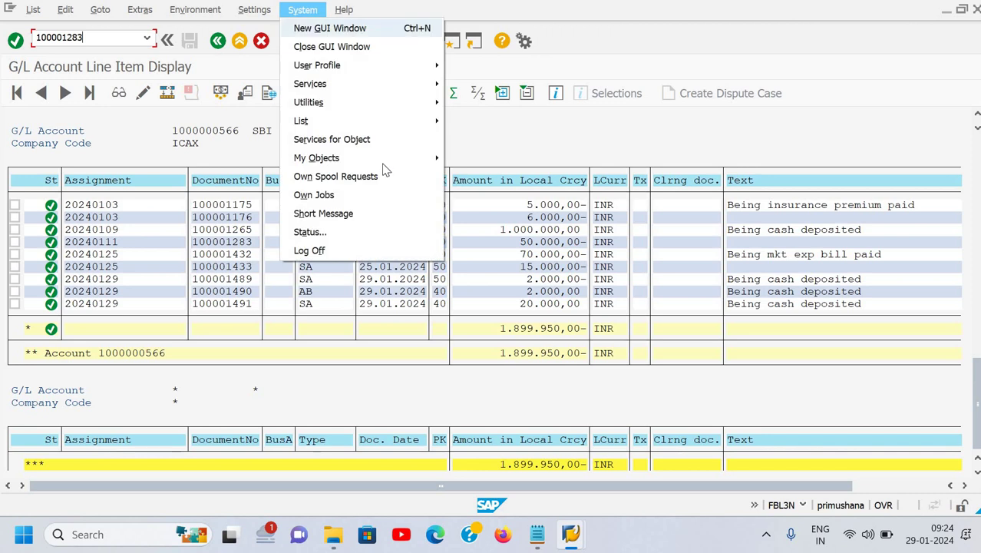
pyautogui.click(523, 39)
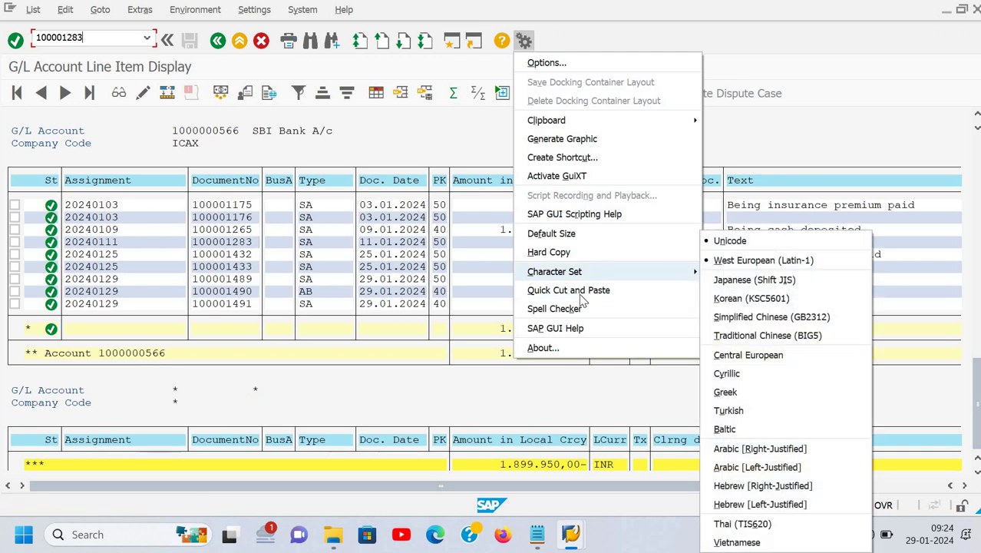
pyautogui.click(349, 256)
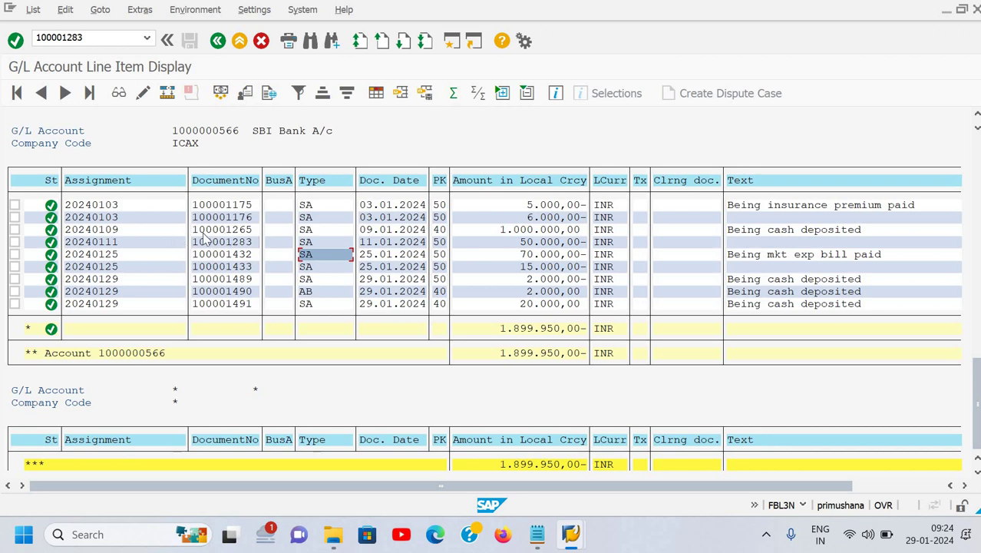
# Try to transfer the document number of the 09.01.2024 item to the command field by simple cell selection
pyautogui.click(230, 230)
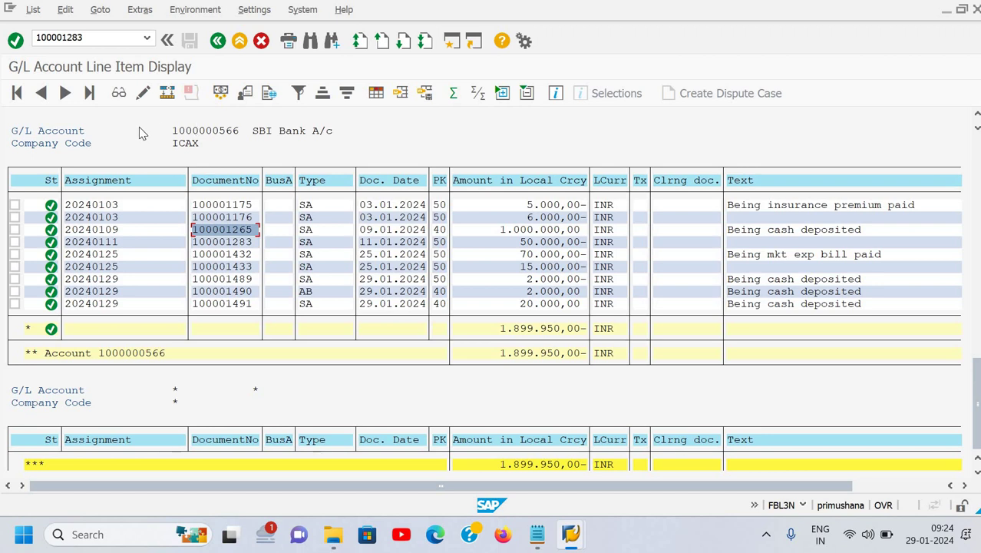
pyautogui.click(92, 36)
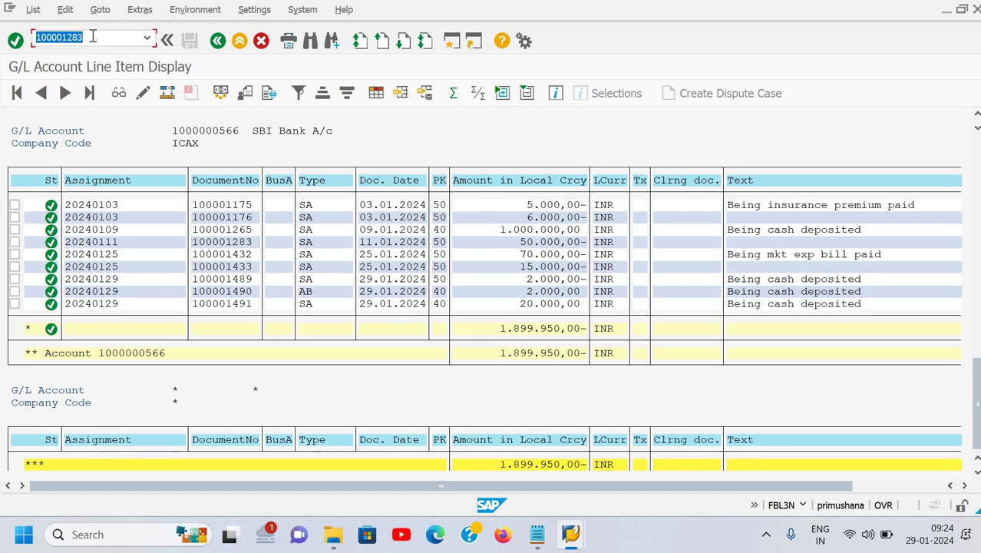
pyautogui.click(93, 36)
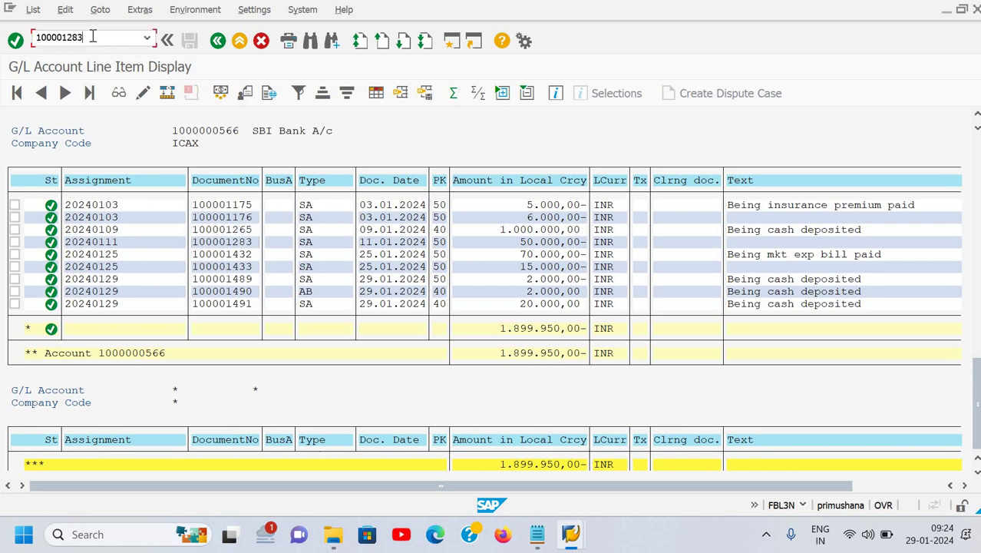
# Try to copy the document number of the 15.000,00 item of 25.01.2024 over the command field's content
pyautogui.click(234, 242)
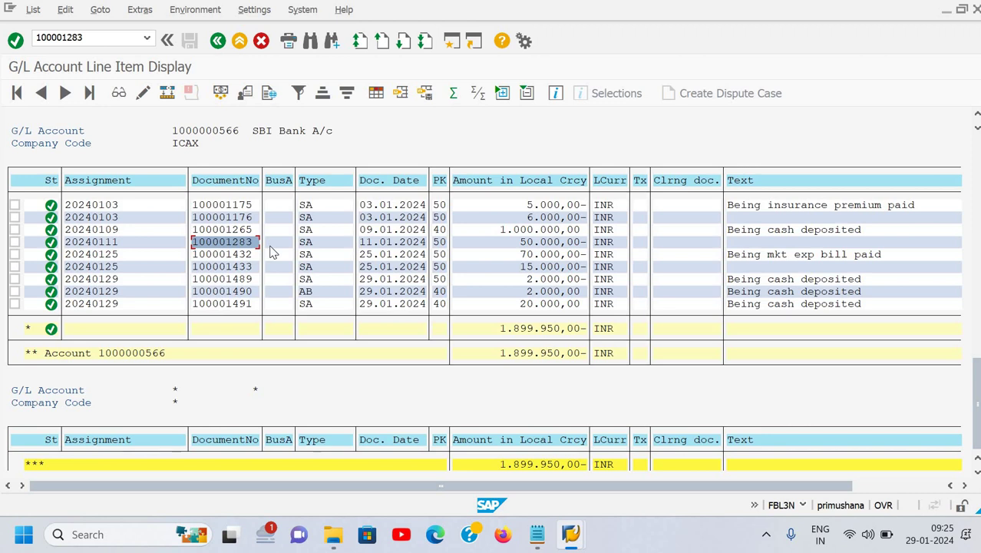
pyautogui.click(198, 266)
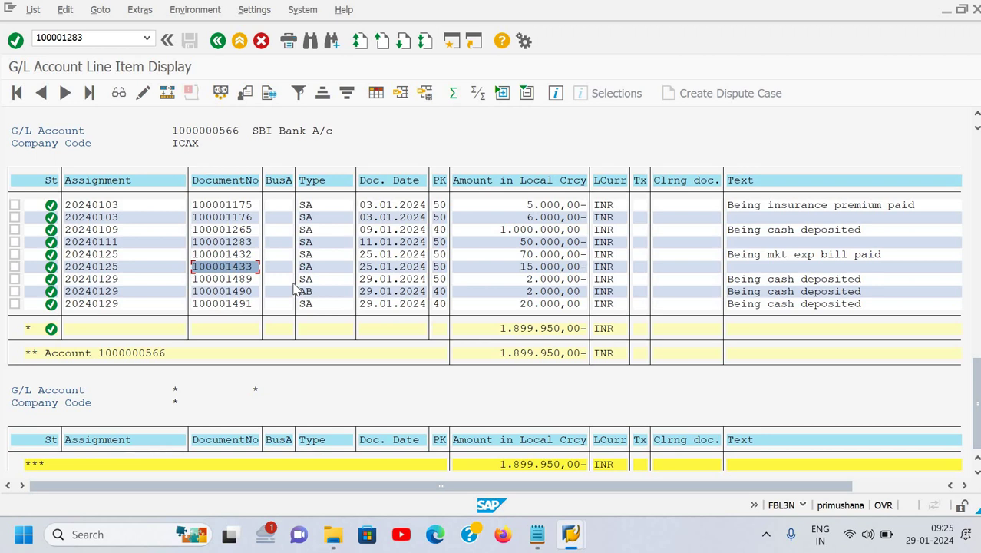
pyautogui.doubleClick(113, 41)
pyautogui.hotkey('ctrl', 'c')
pyautogui.click(113, 40)
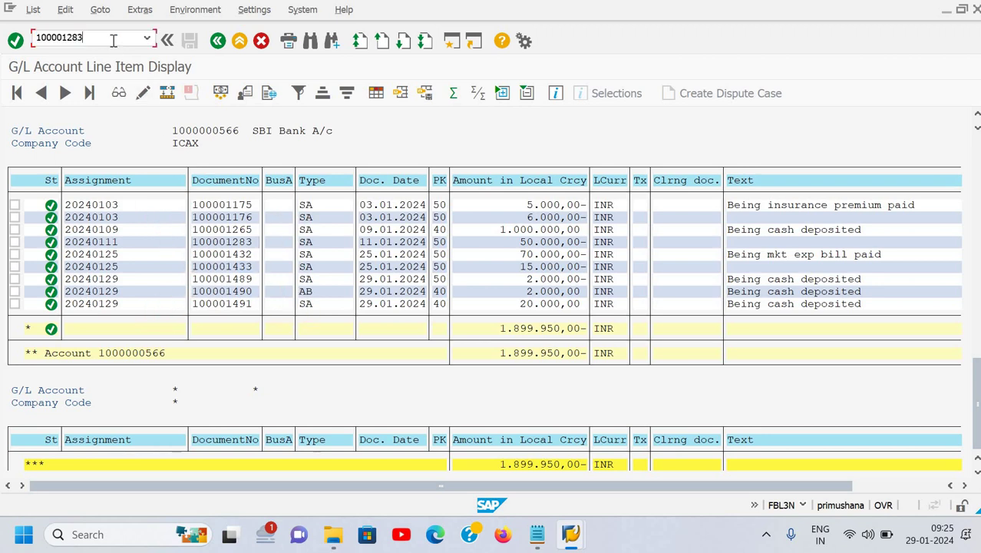
pyautogui.press('BackSpace')
pyautogui.press('BackSpace')
pyautogui.press('BackSpace')
pyautogui.press('BackSpace')
pyautogui.press('BackSpace')
pyautogui.press('BackSpace')
pyautogui.press('BackSpace')
pyautogui.press('BackSpace')
pyautogui.hotkey('ctrl', 'v')
# Block-select and copy the document number of the first 29.01.2024 item and paste it over the command field's content
pyautogui.click(197, 268)
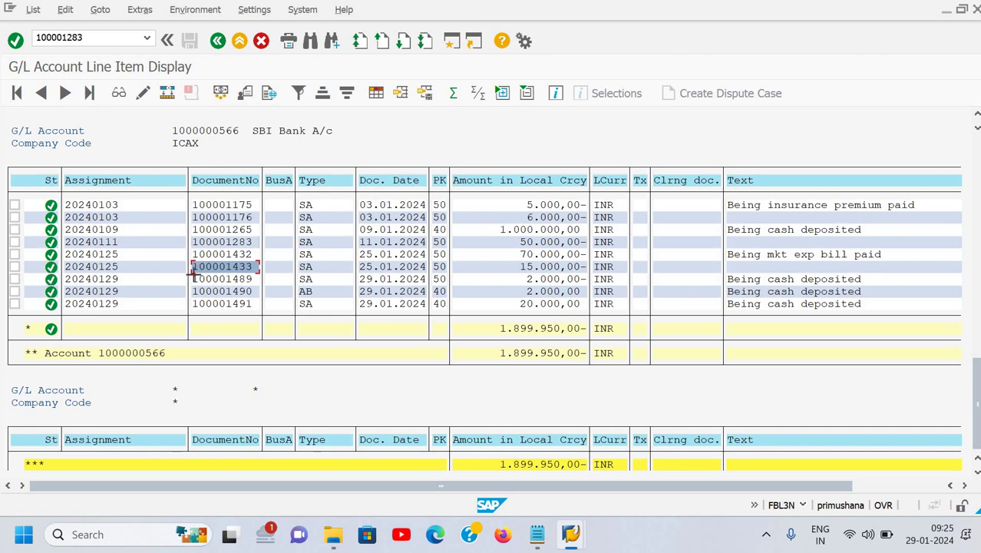
pyautogui.moveTo(194, 274); pyautogui.dragTo(255, 284)
pyautogui.hotkey('ctrl', 'c')
pyautogui.click(77, 36)
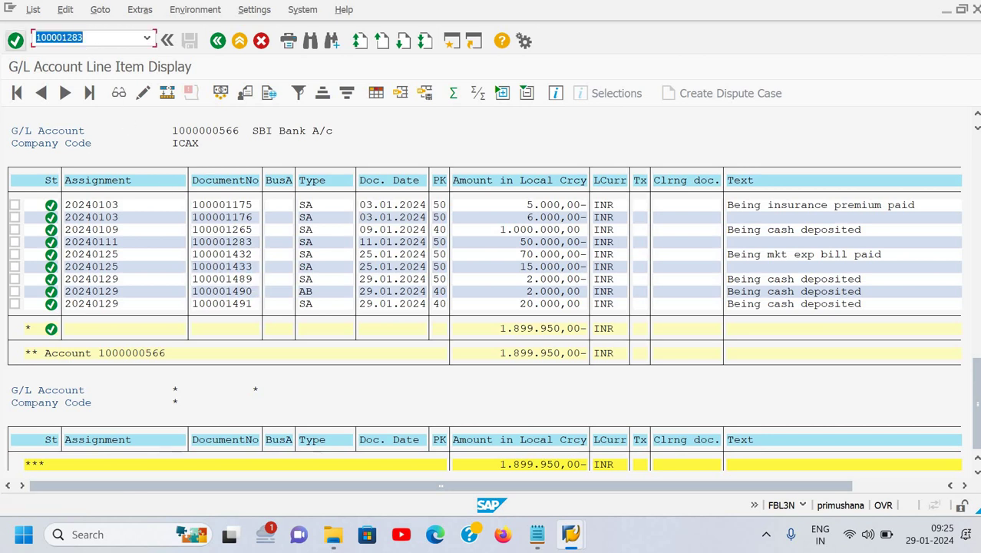
pyautogui.hotkey('ctrl', 'v')
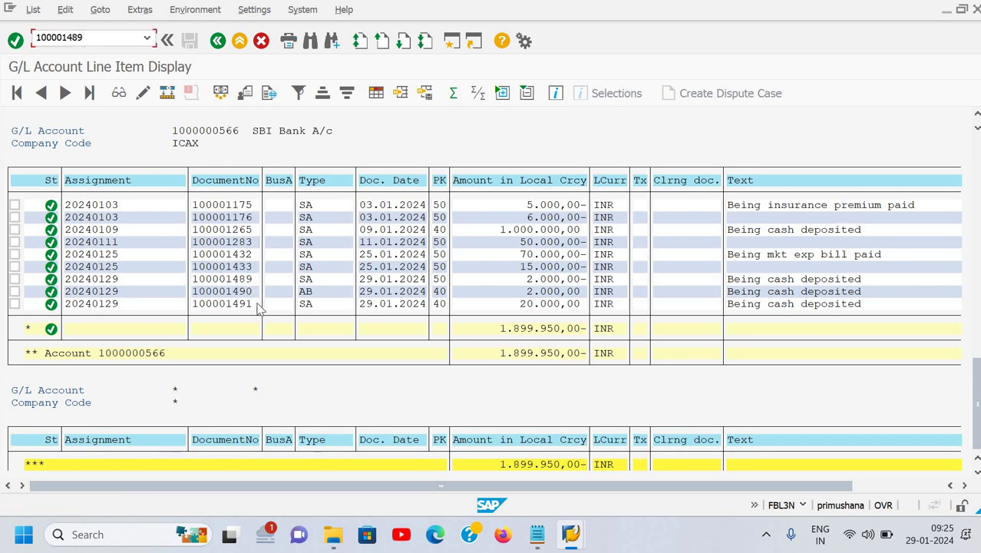
# Clear the command field and leave the line item display for SAP Easy Access with /n
pyautogui.press('BackSpace')
pyautogui.press('BackSpace')
pyautogui.press('BackSpace')
pyautogui.press('BackSpace')
pyautogui.press('BackSpace')
pyautogui.press('BackSpace')
pyautogui.press('BackSpace')
pyautogui.press('BackSpace')
pyautogui.press('BackSpace')
pyautogui.write('/n')
pyautogui.press('Return')
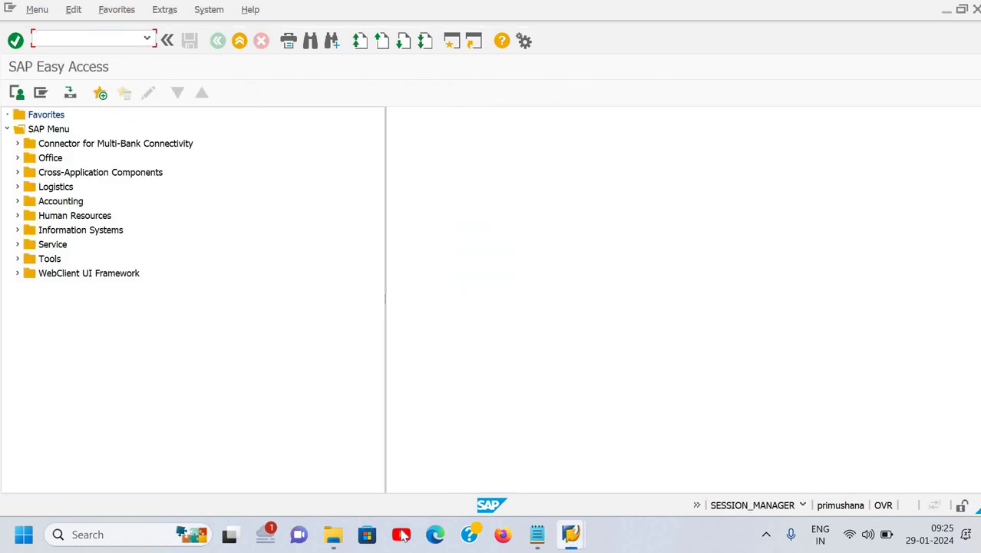
# Switch to the Day-2 GL Master notes in Notepad and read the section on parking documents and authorisation limits
pyautogui.click(416, 354)
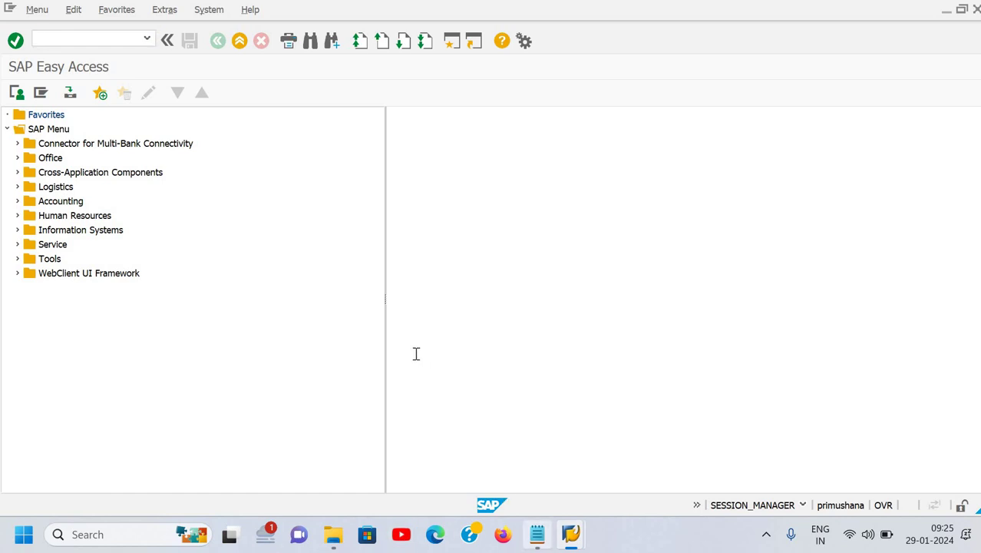
pyautogui.hotkey('alt', 'Tab')
pyautogui.scroll(-5, 416, 353)
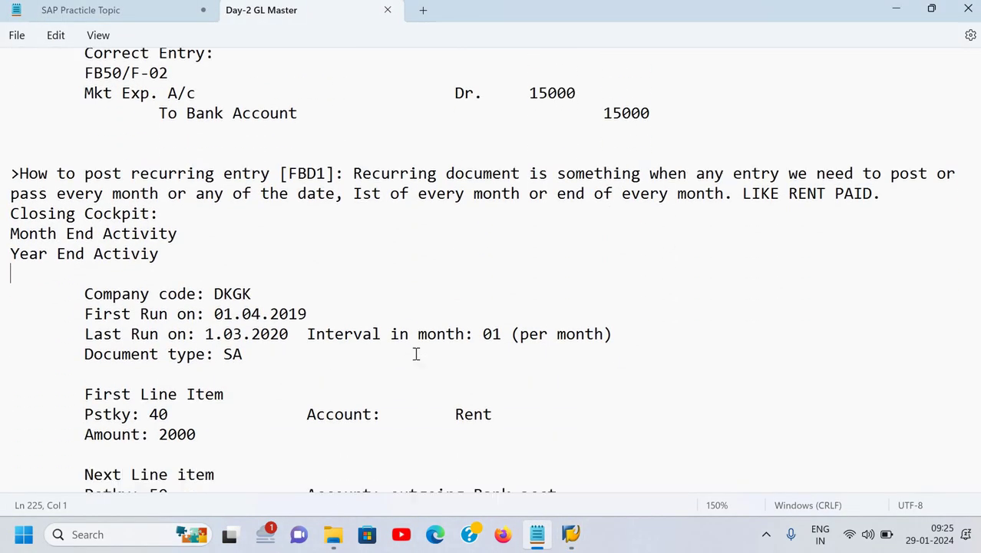
pyautogui.scroll(-12, 416, 353)
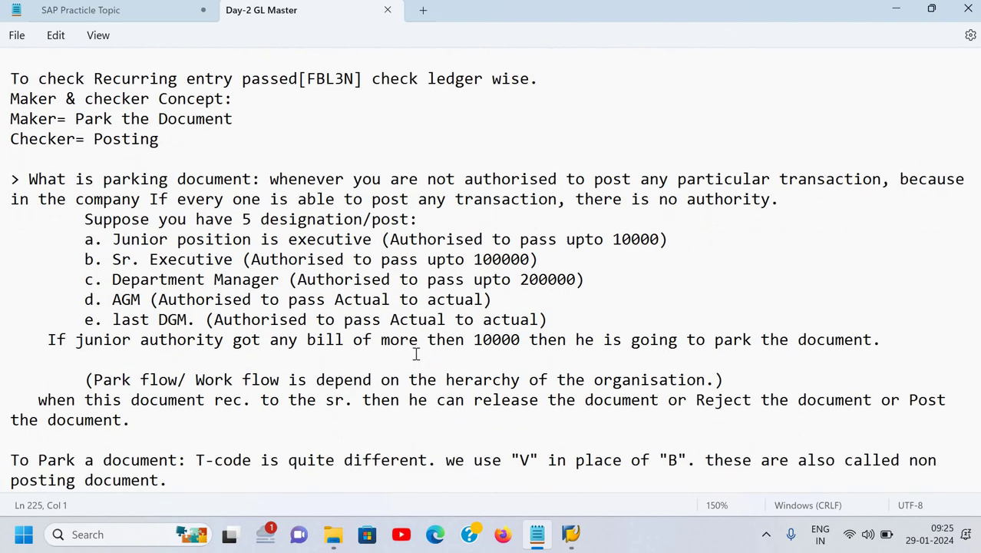
pyautogui.scroll(-2, 416, 353)
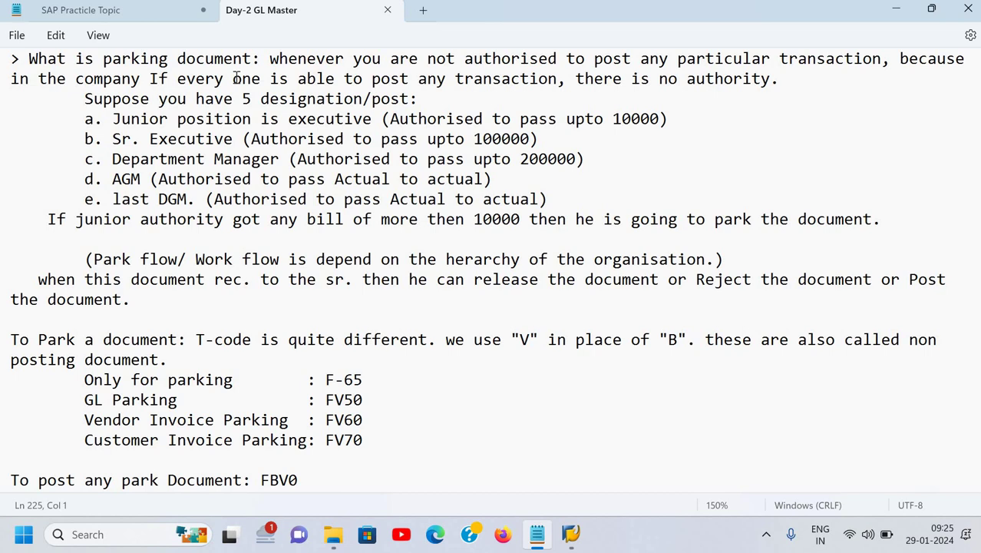
pyautogui.click(113, 64)
pyautogui.click(584, 65)
# Return to SAP and open the G/L account document entry screen with transaction FB50
pyautogui.hotkey('alt', 'Tab')
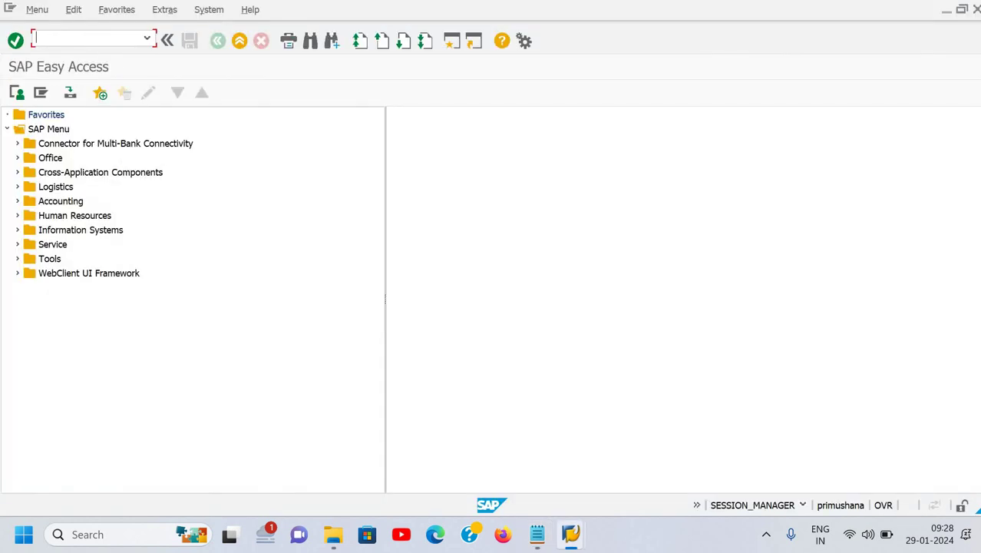
pyautogui.write('fb03')
pyautogui.press('Return')
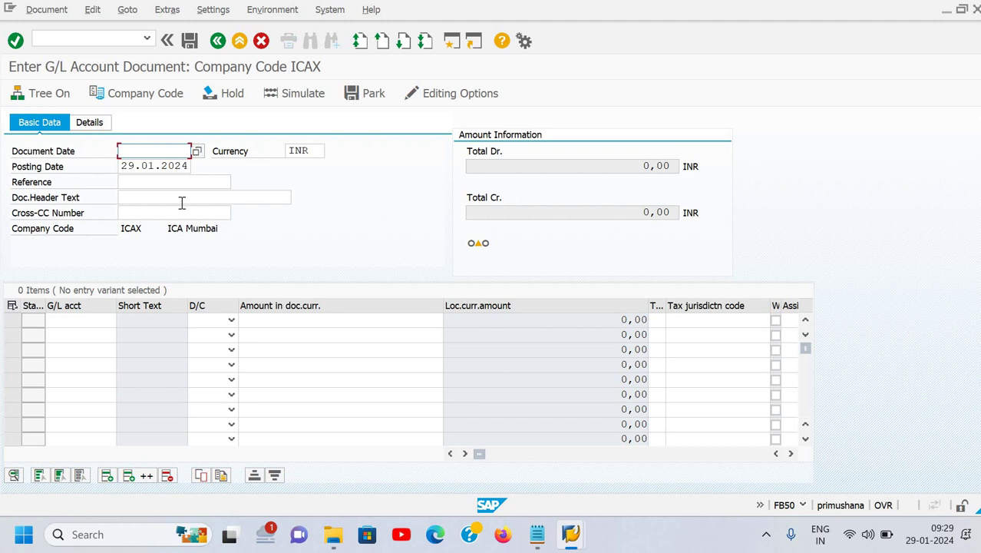
# Switch back to the Notepad notes and read the transaction codes for parking, posting and displaying parked documents
pyautogui.hotkey('alt', 'Tab')
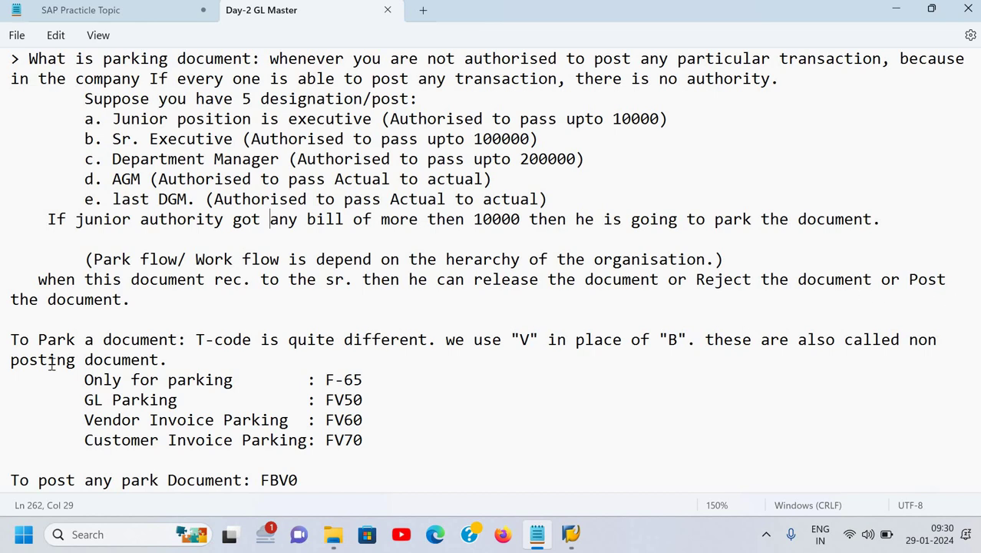
pyautogui.click(140, 338)
pyautogui.scroll(-1, 118, 343)
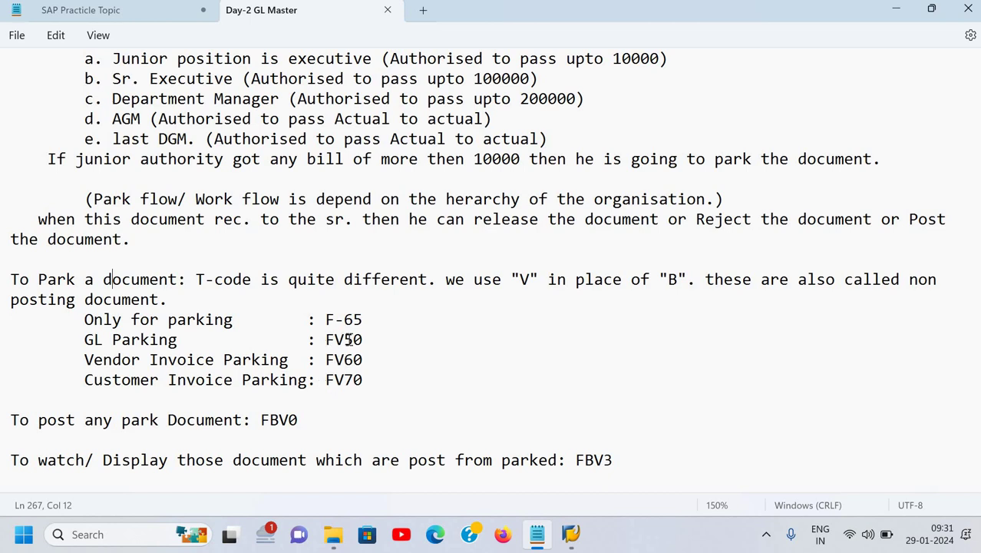
# Switch back to SAP, leave FB50 with /n and open the G/L document parking screen with transaction FV50
pyautogui.hotkey('alt', 'Tab')
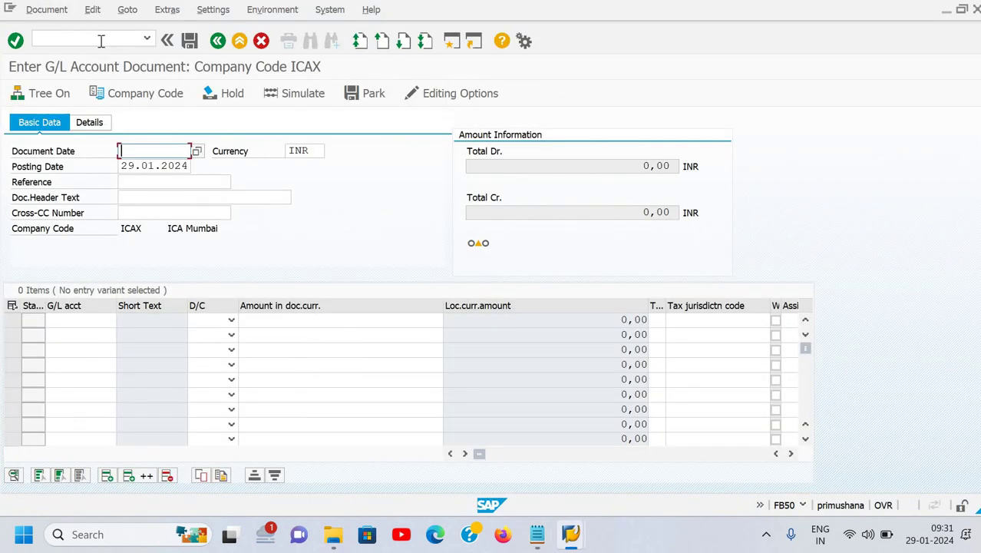
pyautogui.click(100, 42)
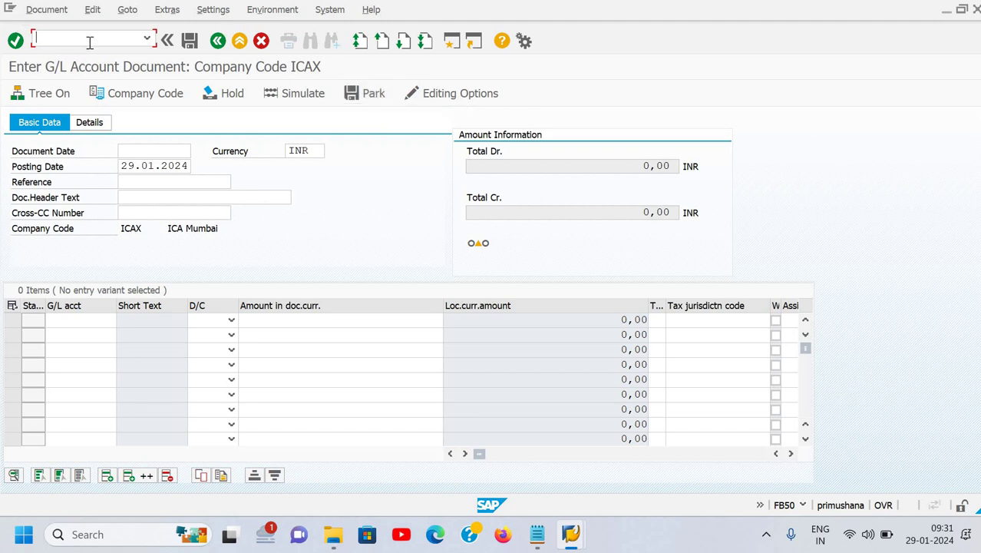
pyautogui.write('/n')
pyautogui.press('Return')
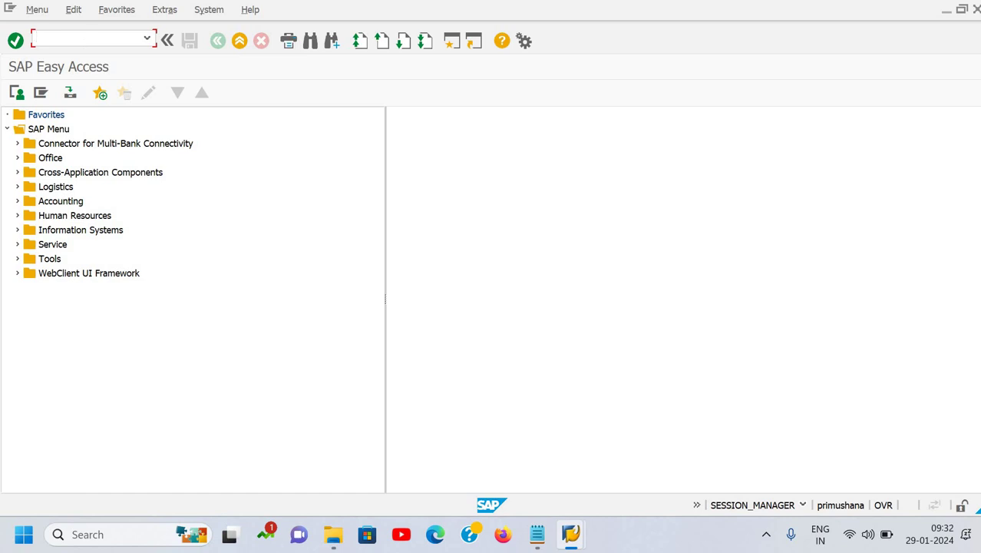
pyautogui.write('fv50')
pyautogui.press('Return')
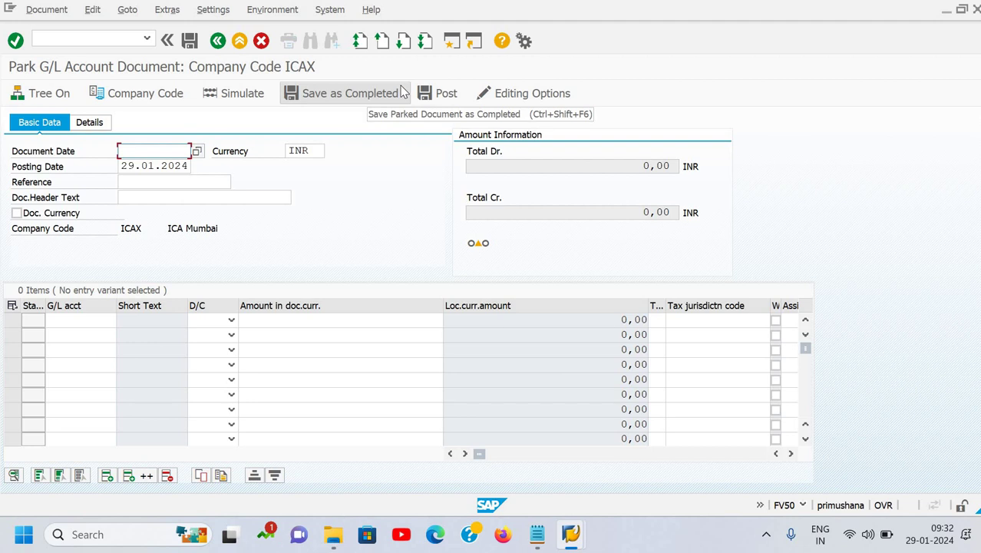
# Set the document date of the parking document to 29.01.2024, keeping INR and the default posting date
pyautogui.click(89, 38)
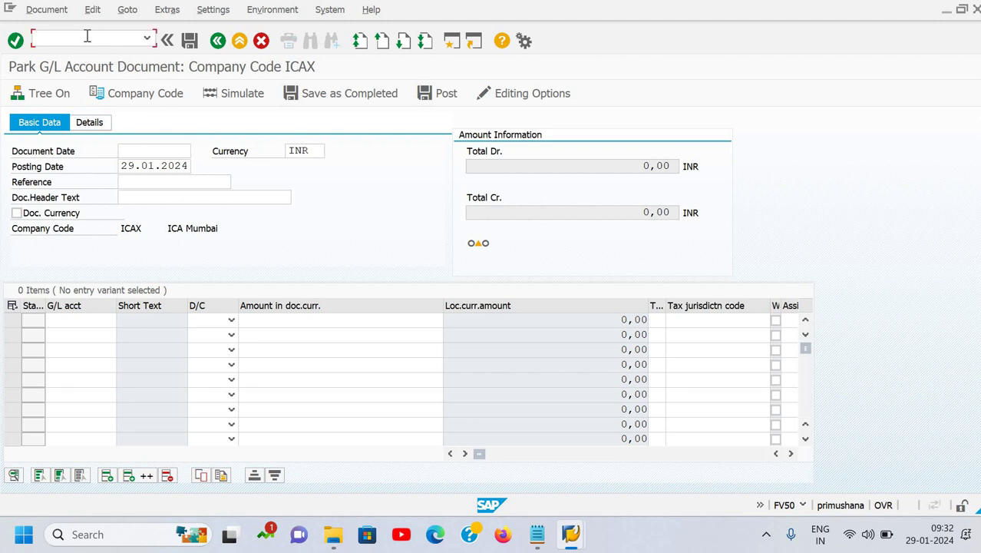
pyautogui.click(147, 151)
pyautogui.write('29')
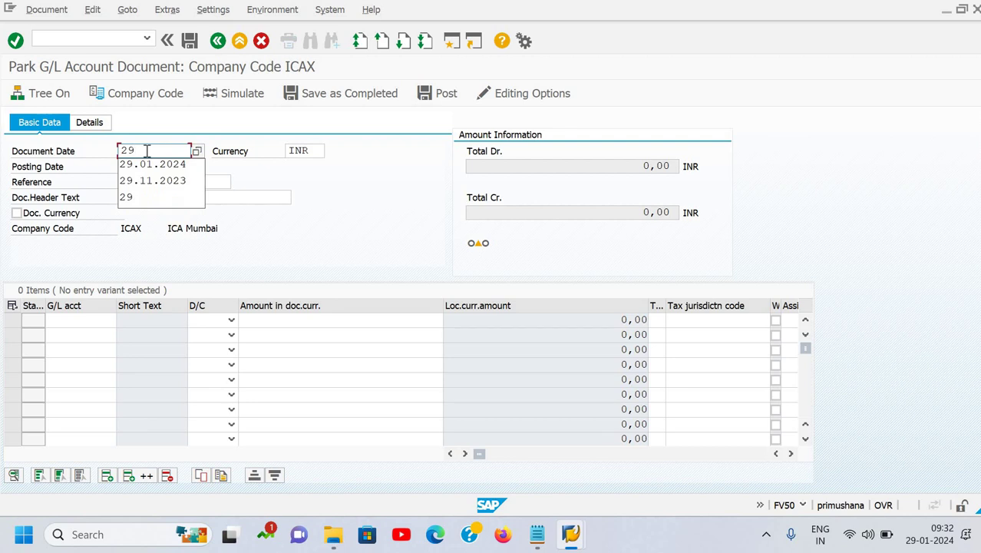
pyautogui.write('.01.')
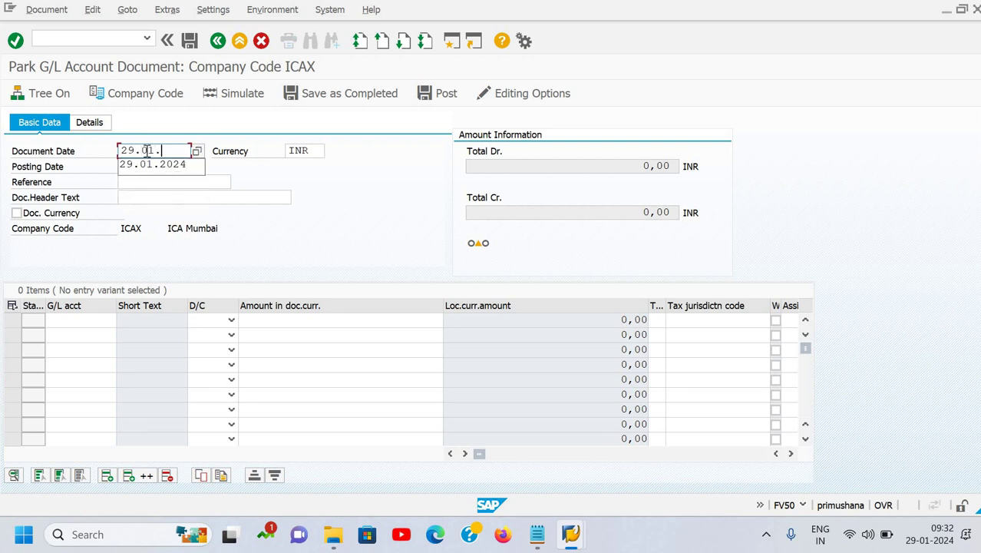
pyautogui.write('2024')
pyautogui.press('Tab')
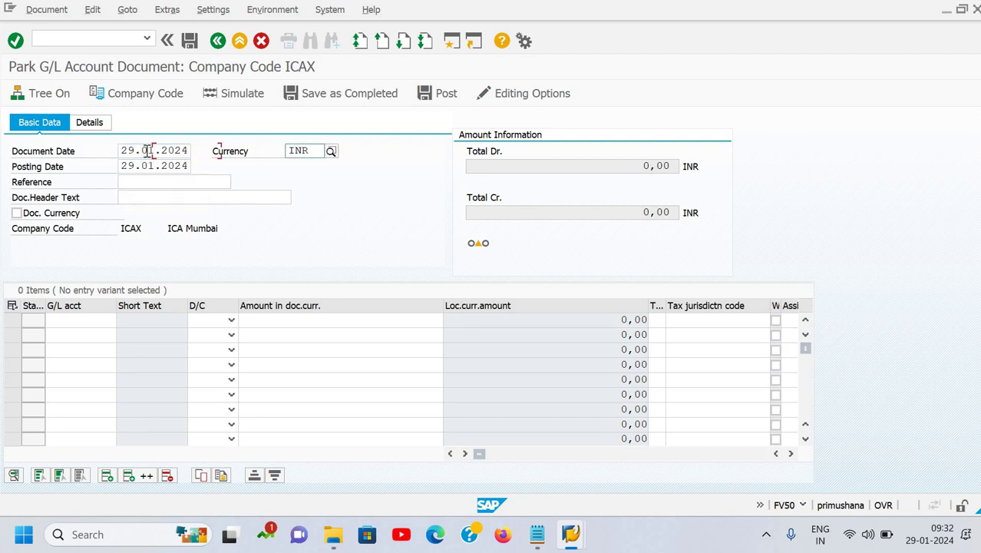
pyautogui.press('Tab')
pyautogui.press('Tab')
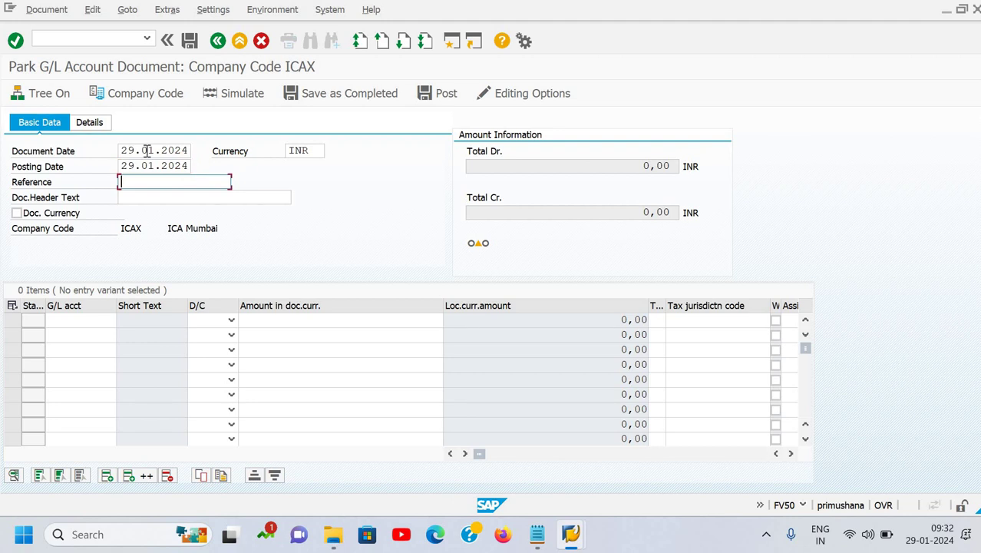
# Enter the reference inv-203 and the document header text "commission rec."
pyautogui.write('inv-203')
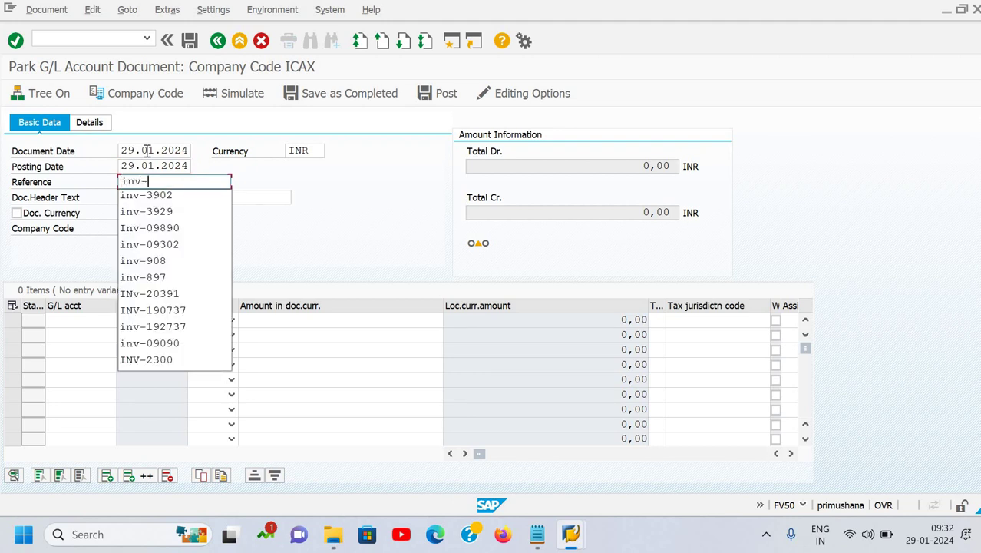
pyautogui.press('Tab')
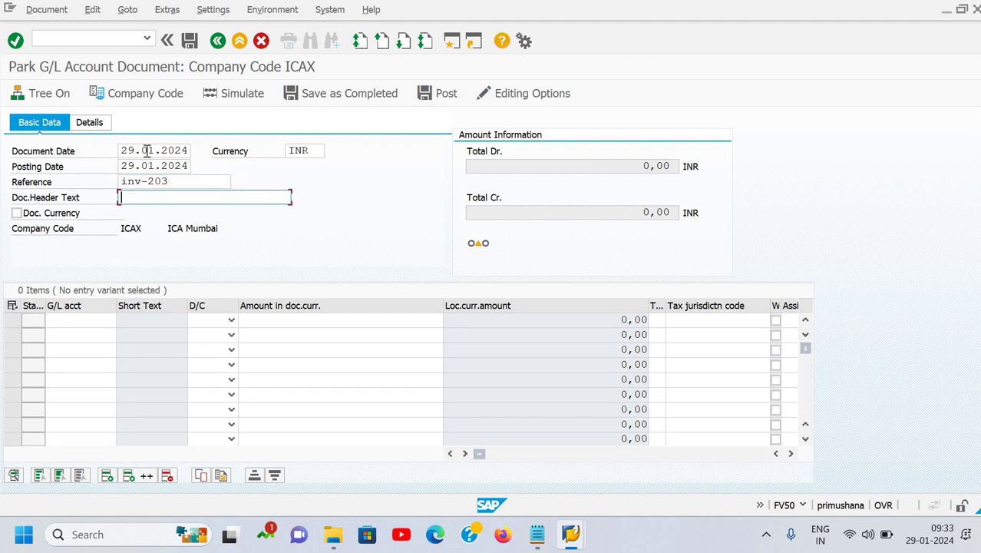
pyautogui.write('commission rec.')
pyautogui.press('Tab')
pyautogui.press('Tab')
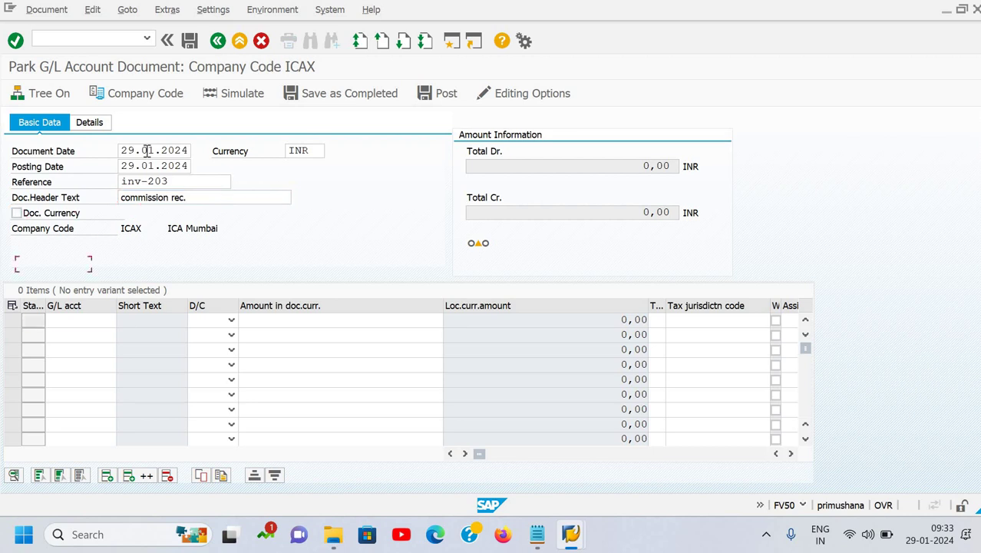
# Look up the company's G/L accounts by keyword and choose SBI Bank A/c for the first line item
pyautogui.press('F4')
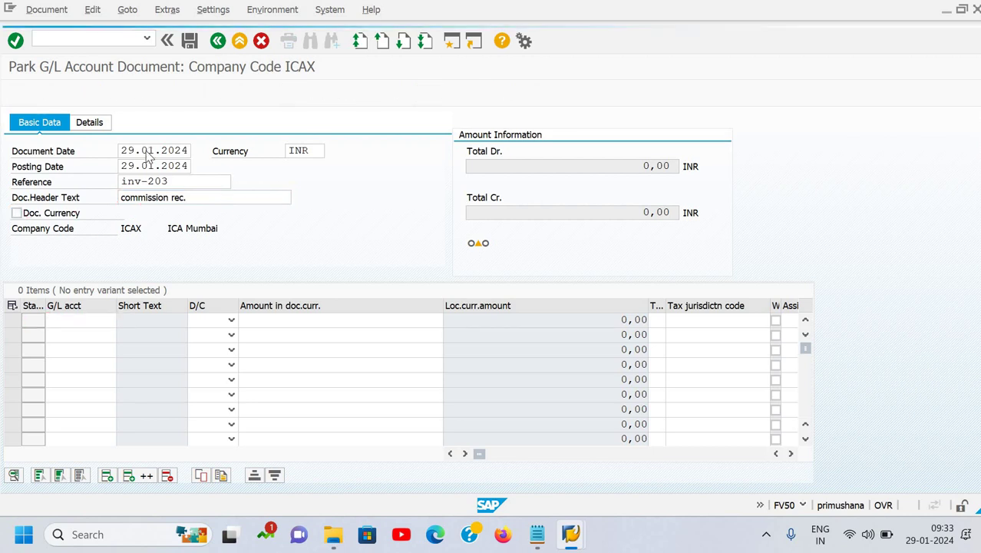
pyautogui.write('d')
pyautogui.press('Down')
pyautogui.press('Return')
pyautogui.press('Return')
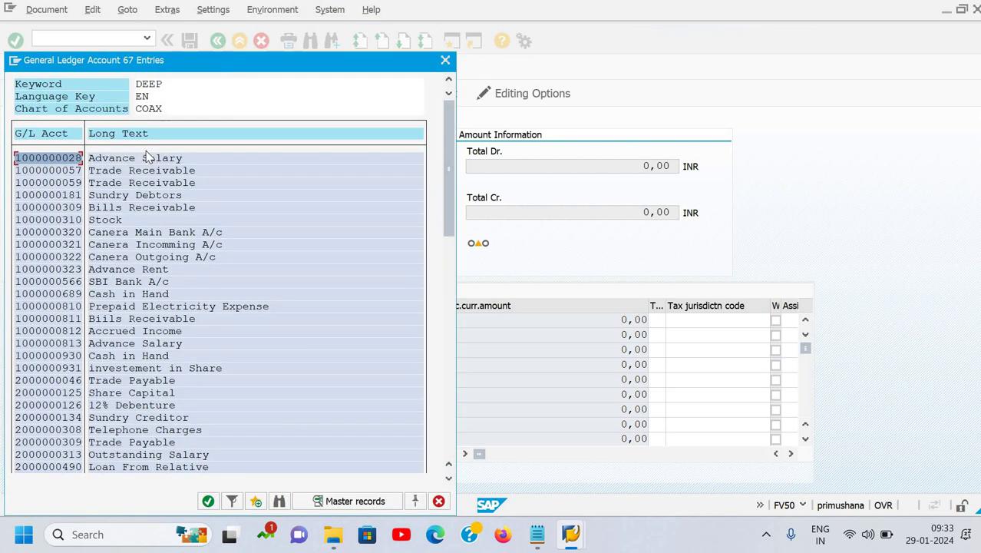
pyautogui.press('Down')
pyautogui.press('Down')
pyautogui.press('Down')
pyautogui.press('Down')
pyautogui.press('Down')
pyautogui.press('Down')
pyautogui.press('Down')
pyautogui.press('Down')
pyautogui.press('Down')
pyautogui.press('Down')
pyautogui.press('Down')
pyautogui.press('Down')
pyautogui.press('Down')
pyautogui.press('Down')
pyautogui.press('Down')
pyautogui.press('Down')
pyautogui.press('Down')
pyautogui.press('Down')
pyautogui.press('Down')
pyautogui.press('Down')
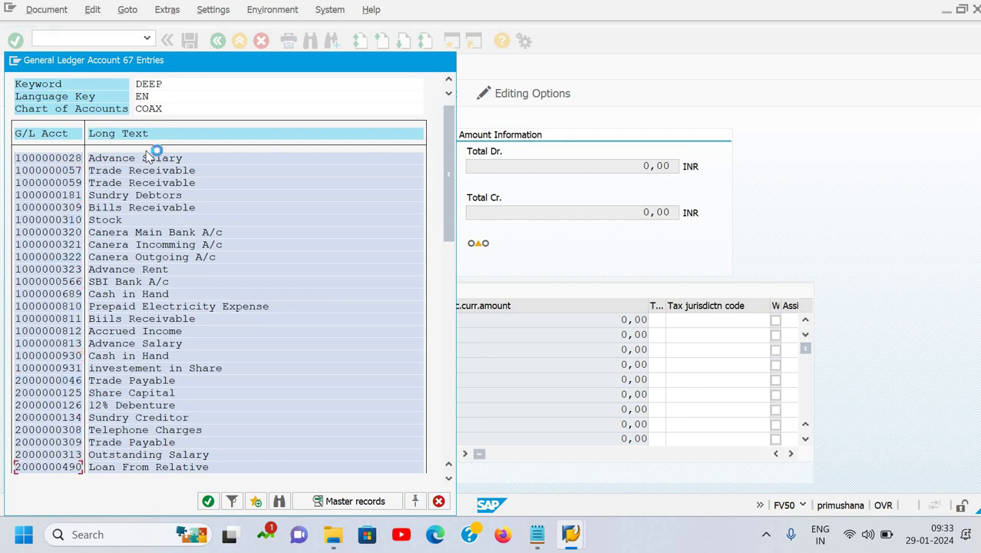
pyautogui.press('Down')
pyautogui.press('Down')
pyautogui.press('Down')
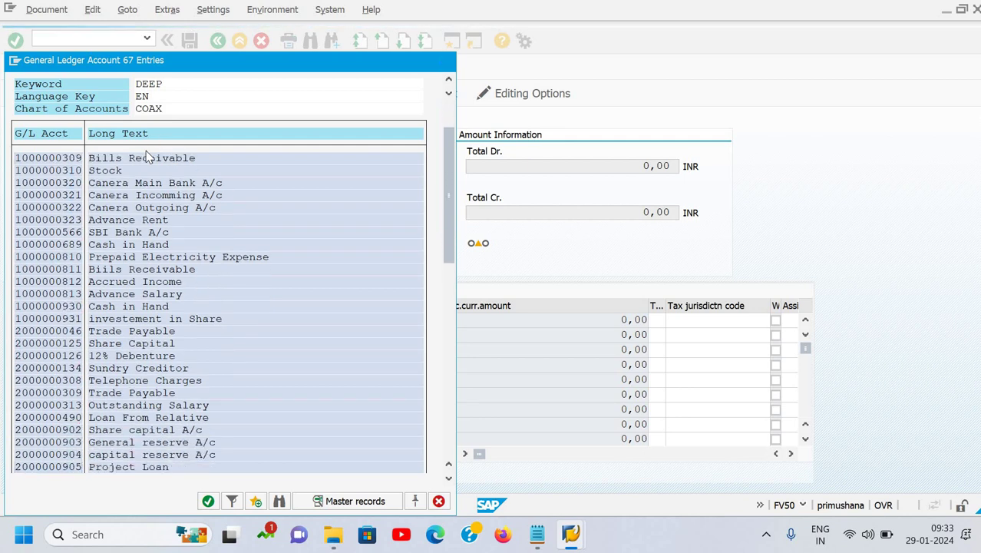
pyautogui.press('Down')
pyautogui.press('Down')
pyautogui.press('Down')
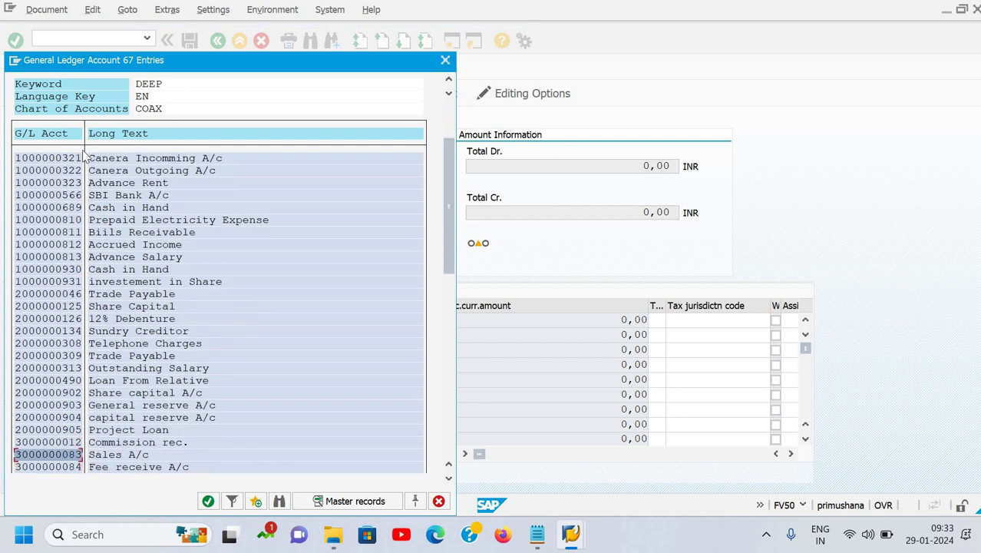
pyautogui.moveTo(448, 238); pyautogui.dragTo(445, 176)
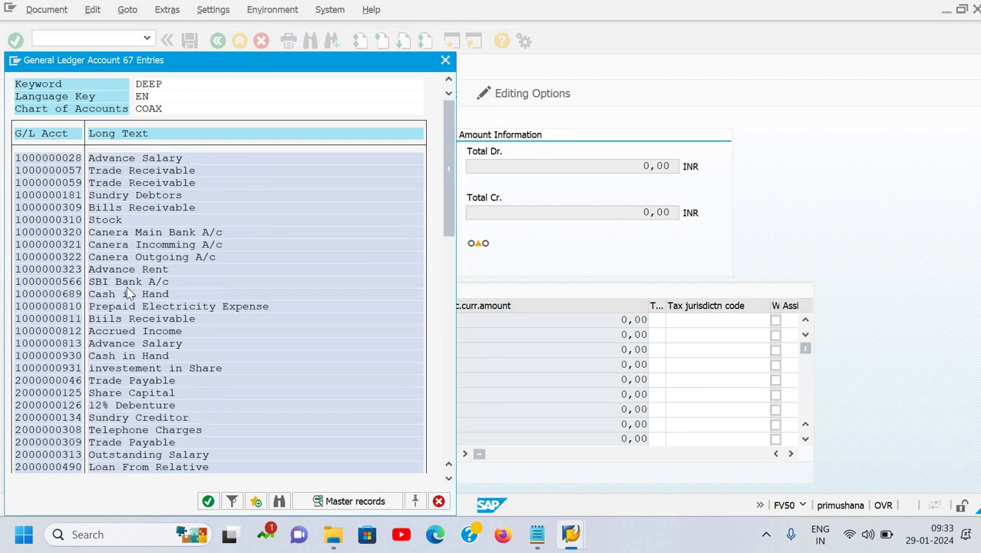
pyautogui.doubleClick(127, 284)
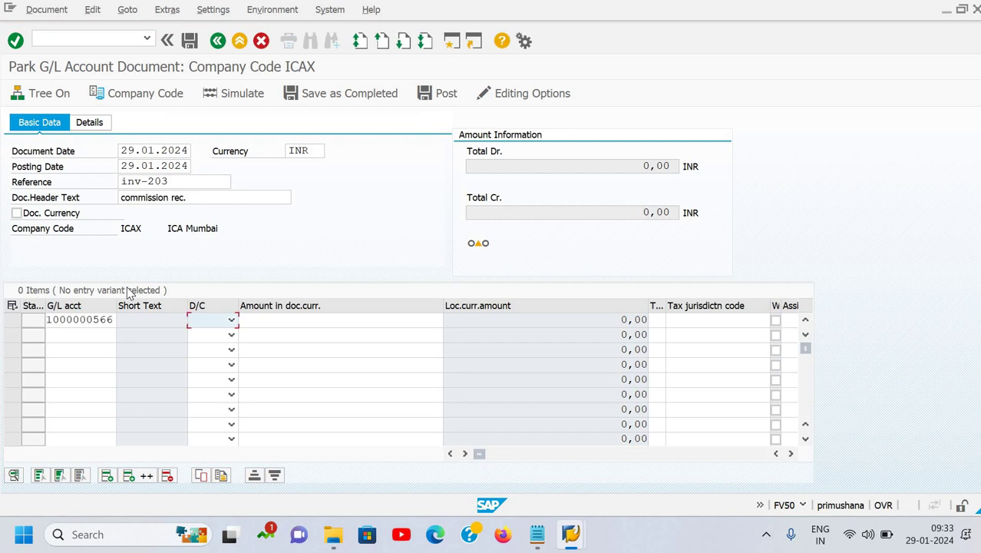
# Make the SBI Bank A/c line a debit of 200000 with the text "Being commission rec."
pyautogui.press('s')
pyautogui.press('Tab')
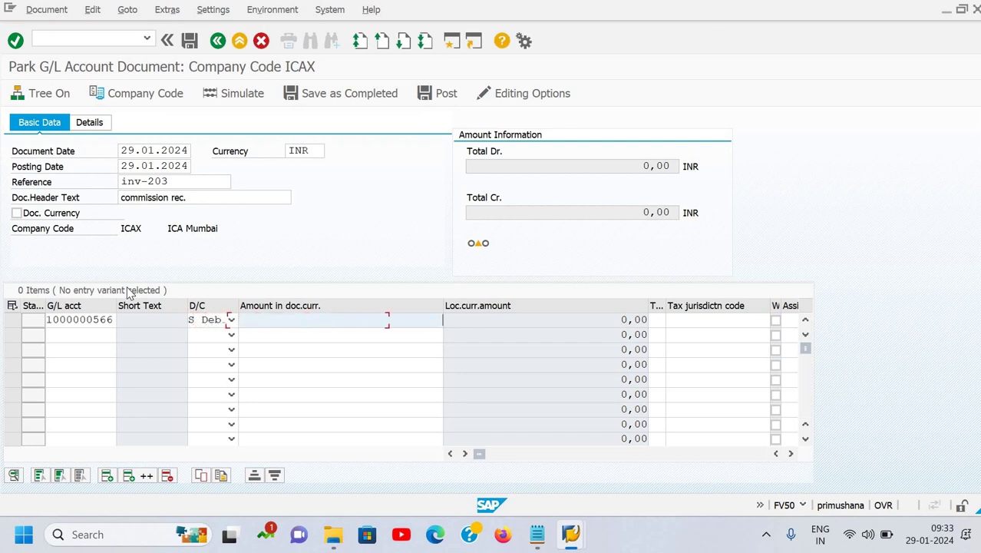
pyautogui.write('200000')
pyautogui.press('Tab')
pyautogui.press('Tab')
pyautogui.press('Tab')
pyautogui.press('Tab')
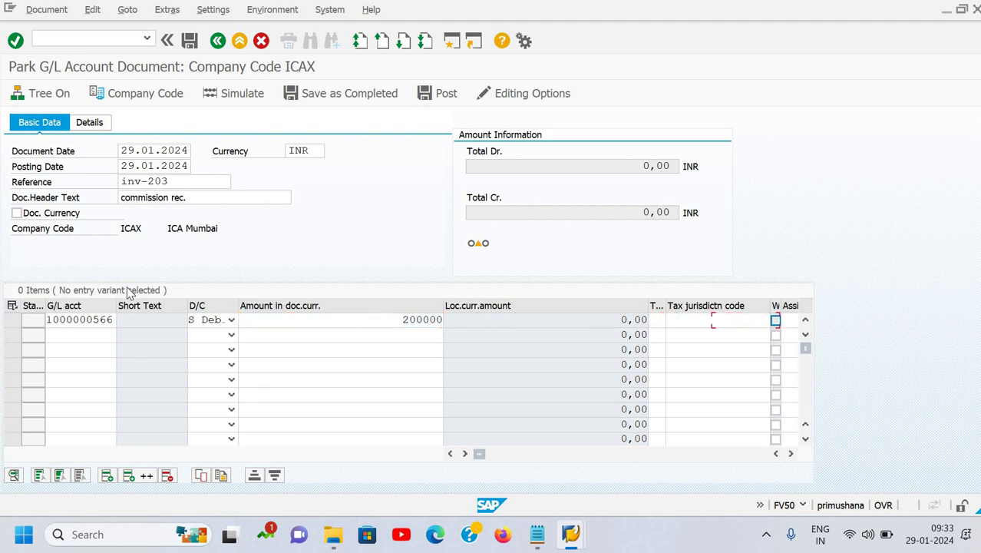
pyautogui.press('Tab')
pyautogui.press('Tab')
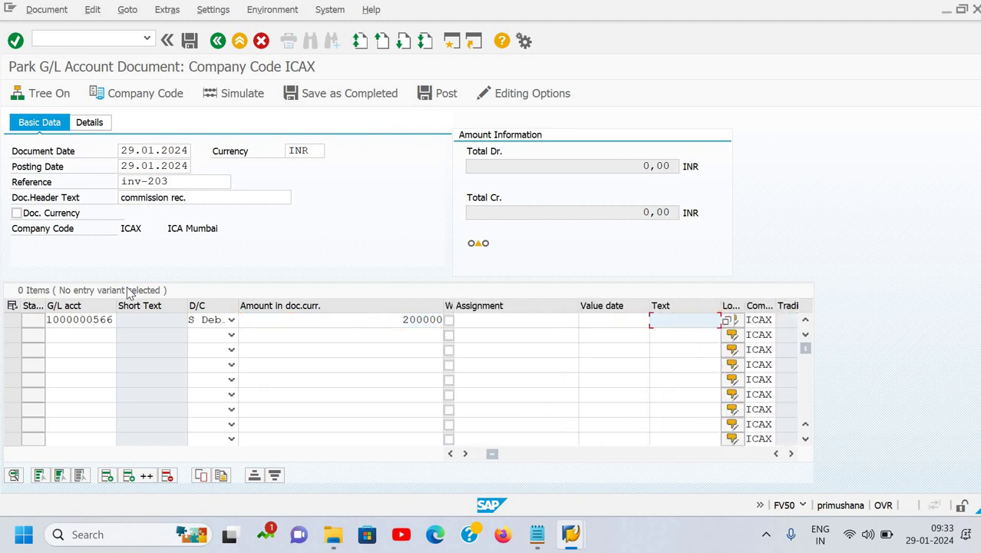
pyautogui.write('Being com')
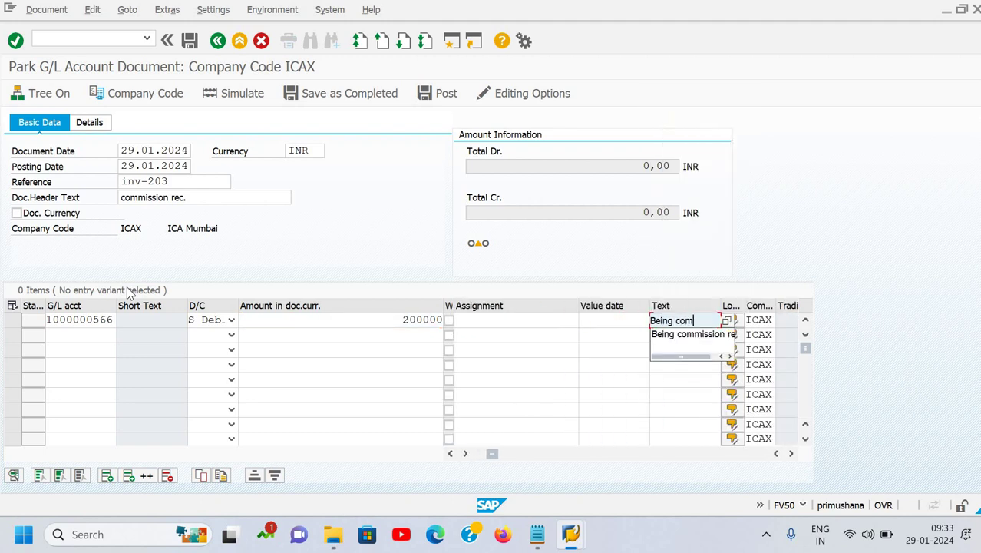
pyautogui.write('mission rec.')
pyautogui.press('Return')
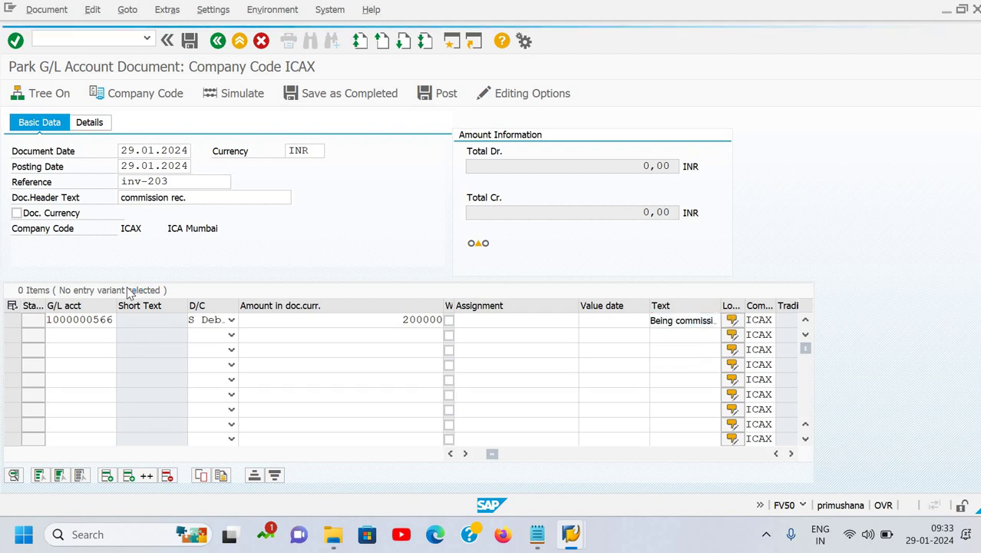
# Search the G/L accounts by the keyword deep and choose Commission rec. for the second line item
pyautogui.press('F4')
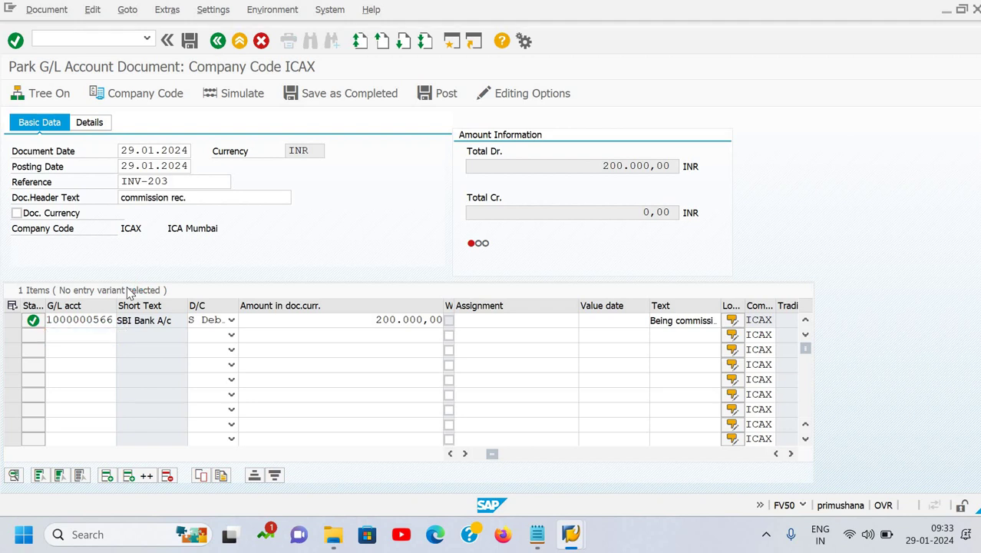
pyautogui.write('deep')
pyautogui.press('Return')
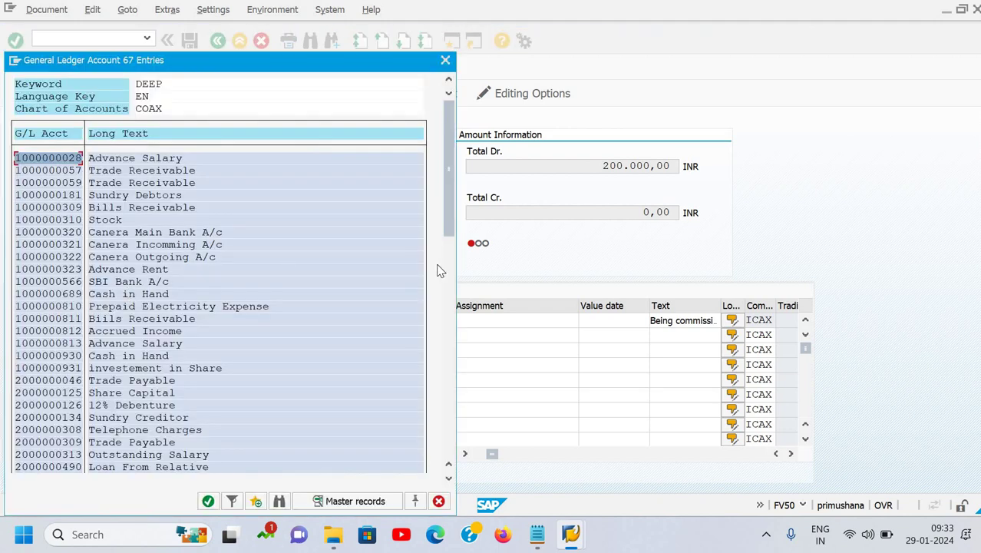
pyautogui.moveTo(449, 205); pyautogui.dragTo(431, 300)
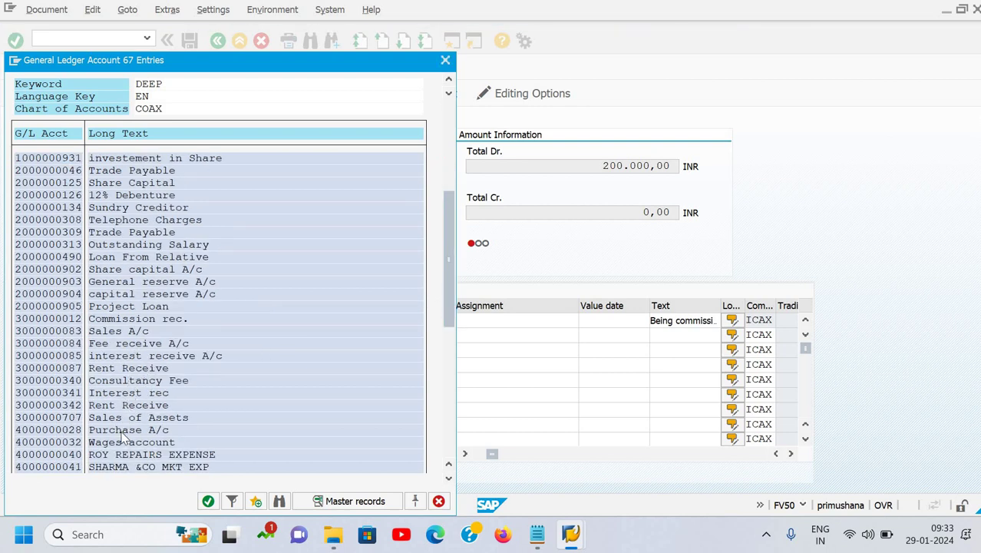
pyautogui.doubleClick(119, 324)
pyautogui.press('Tab')
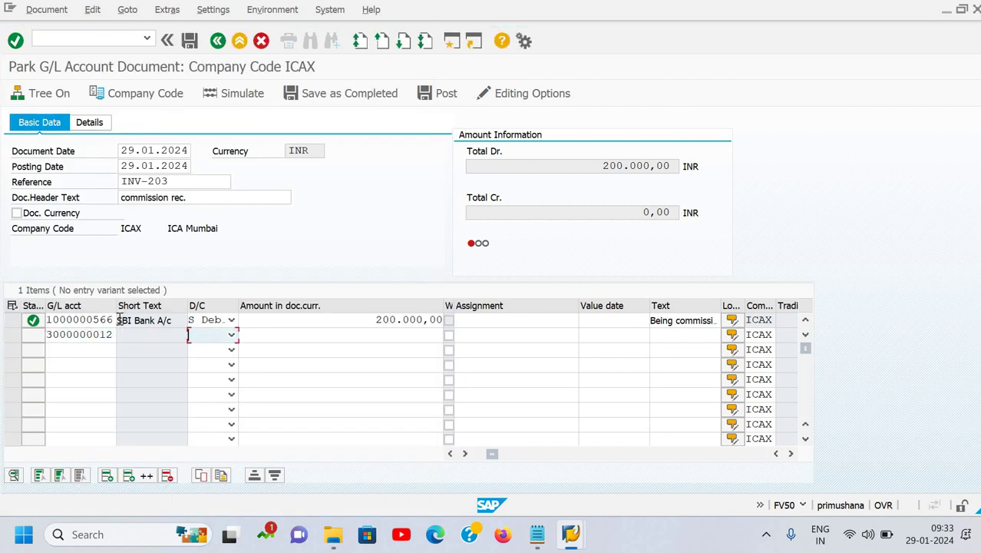
# Complete the Commission rec. line as a credit with amount * and text +, and save the document as parked
pyautogui.press('h')
pyautogui.press('Tab')
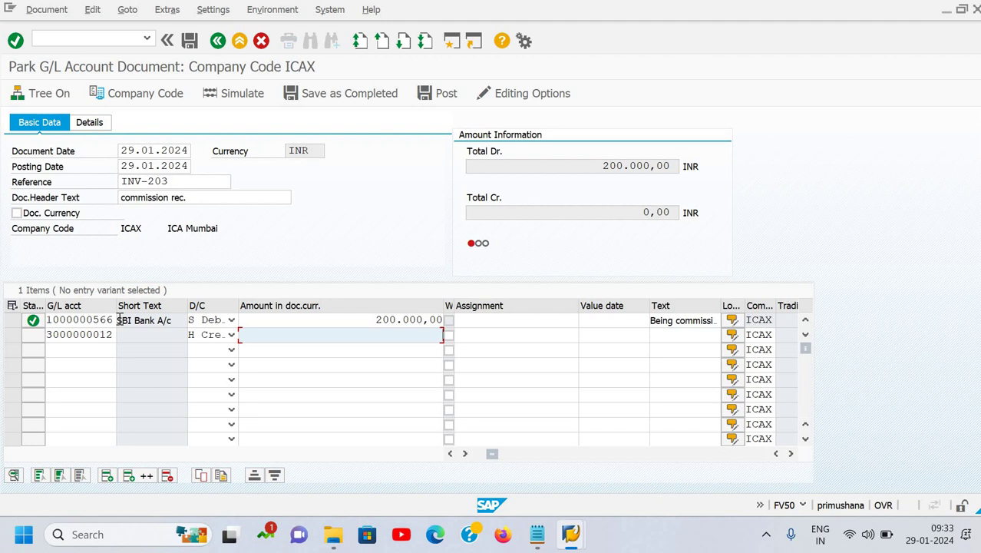
pyautogui.press('Tab')
pyautogui.press('Tab')
pyautogui.press('Tab')
pyautogui.press('Tab')
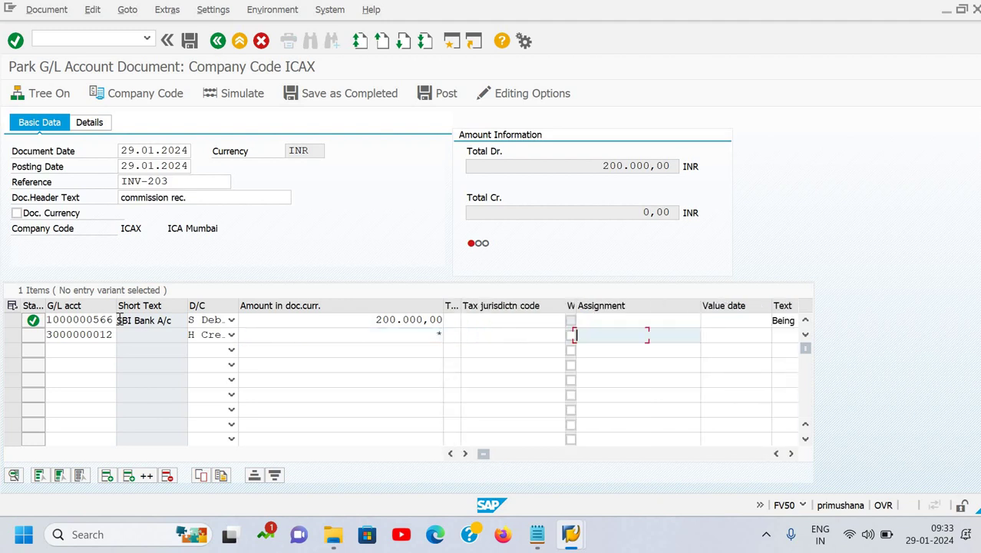
pyautogui.write('+')
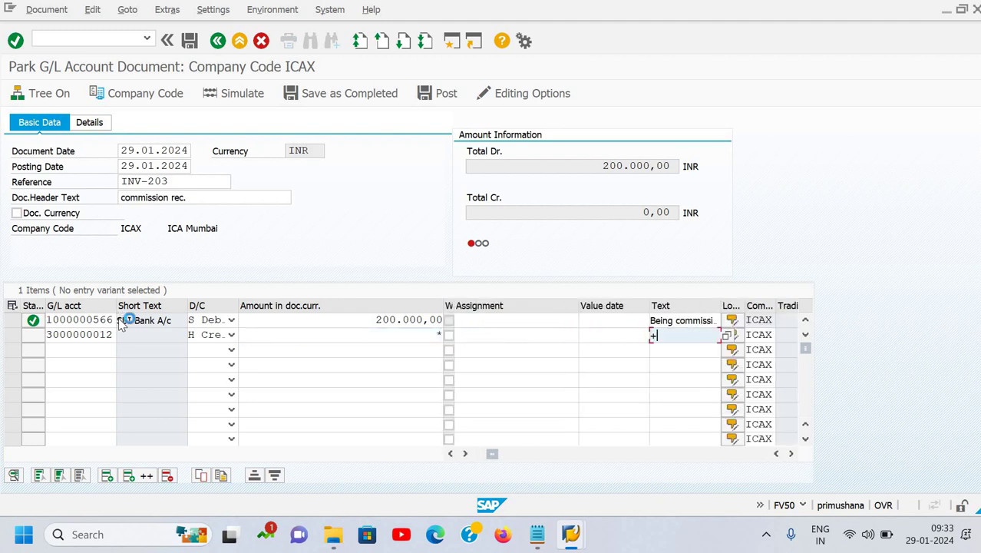
pyautogui.press('Return')
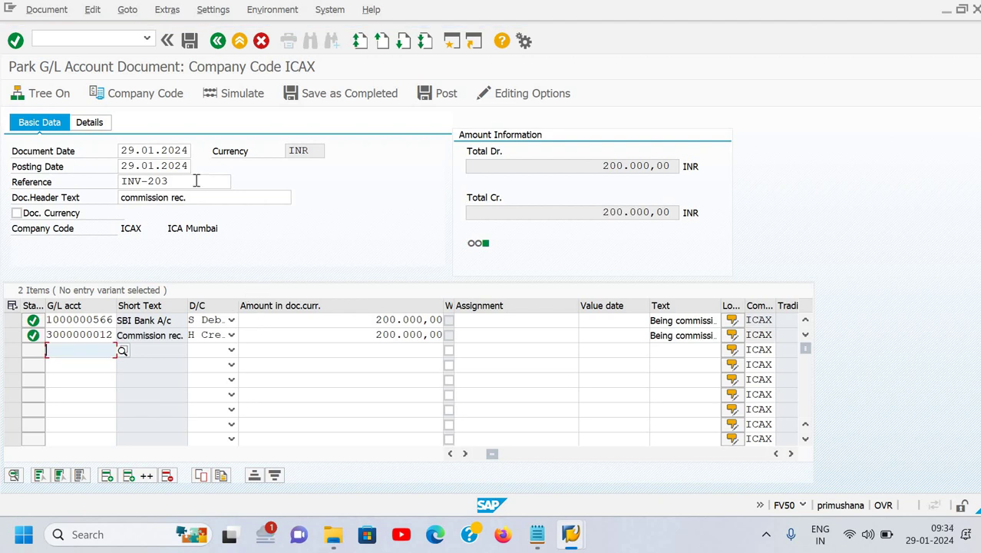
pyautogui.click(191, 43)
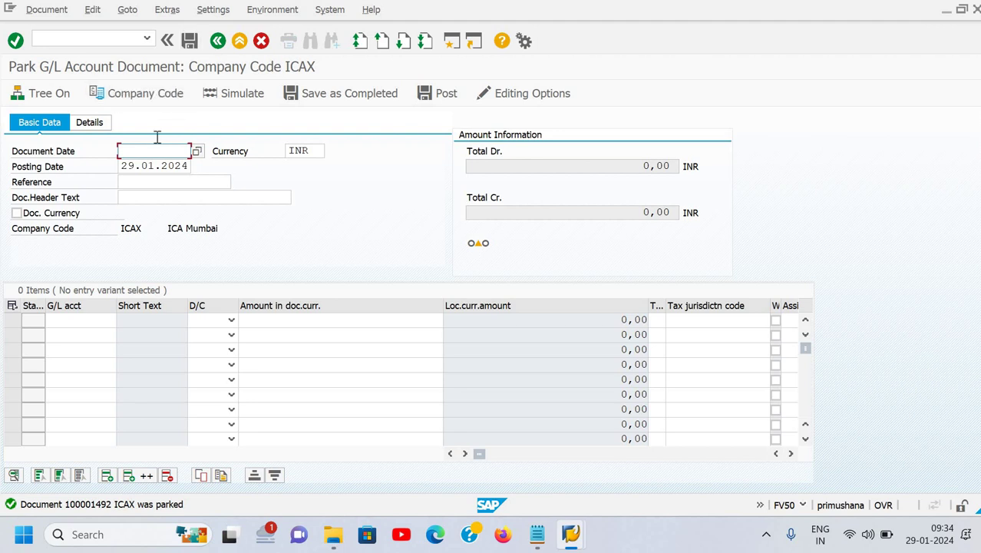
# Open the G/L account line item display in a new session with /ofbl3n
pyautogui.hotkey('alt', 'Tab')
pyautogui.hotkey('alt', 'Tab')
pyautogui.click(63, 37)
pyautogui.write('/o')
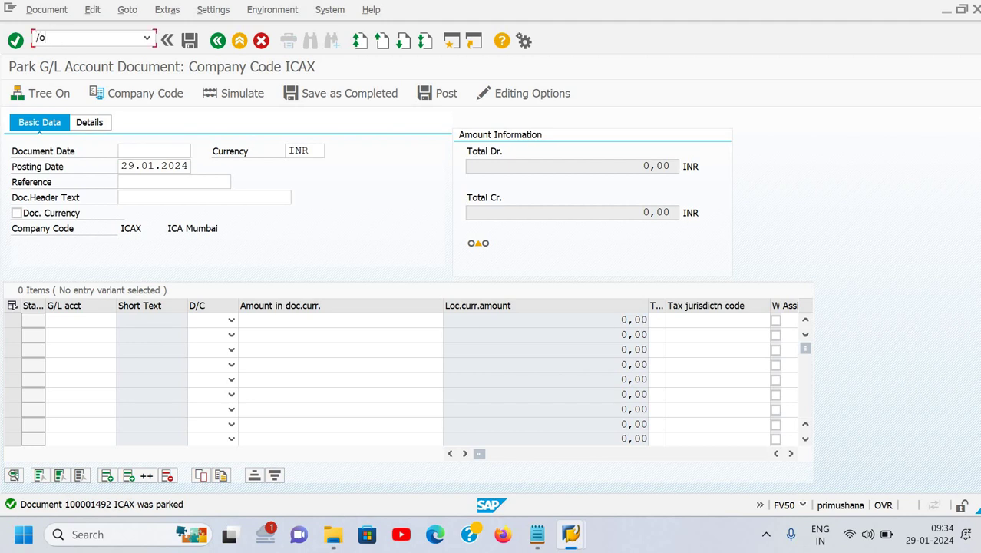
pyautogui.write('fbl3n')
pyautogui.press('Return')
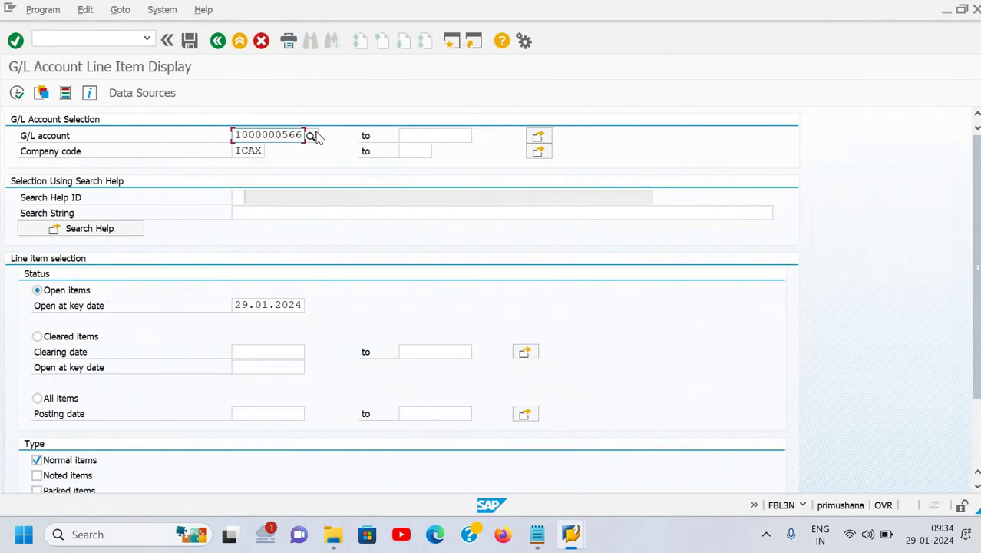
# Search the G/L accounts by the keyword deep, choose Commission rec. and run its open line item display
pyautogui.click(313, 135)
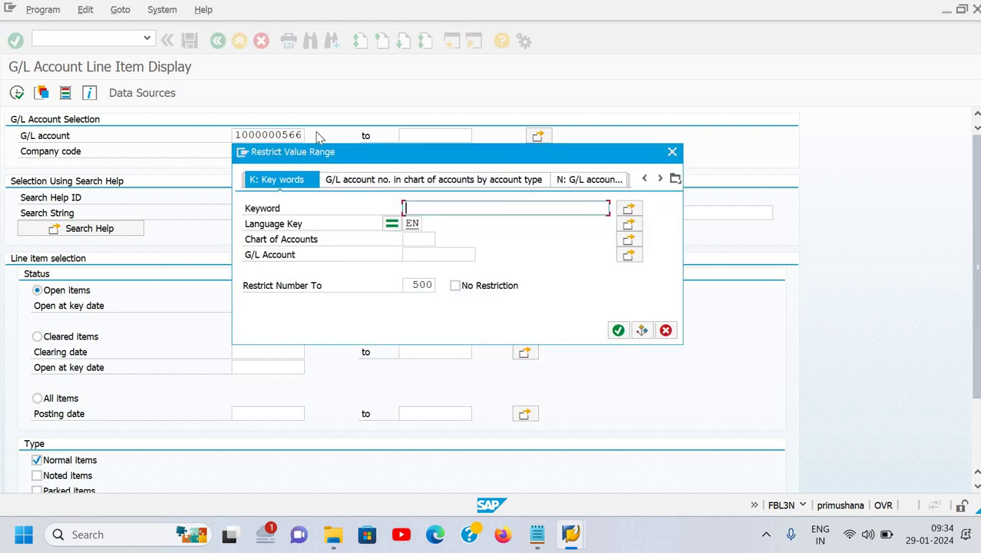
pyautogui.write('deep')
pyautogui.press('Return')
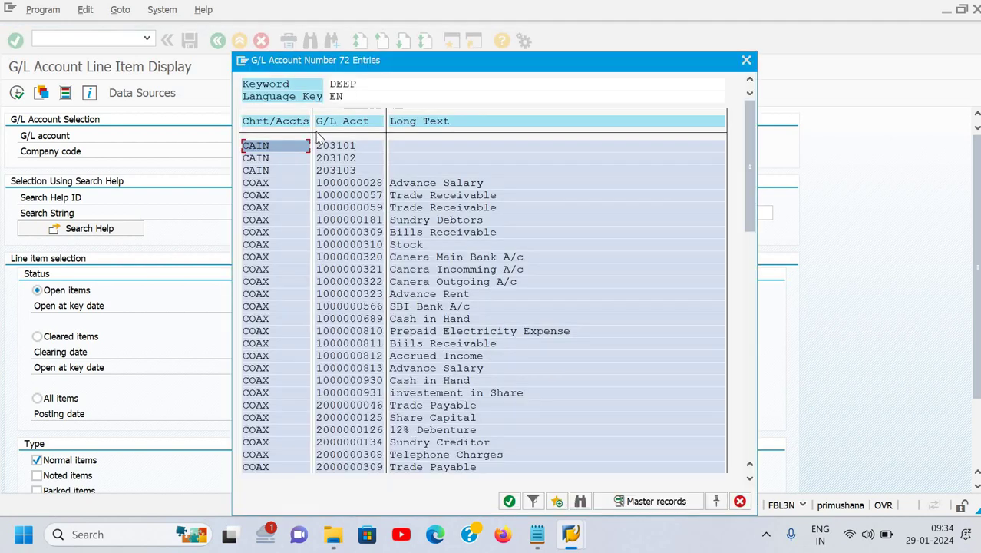
pyautogui.scroll(-2, 320, 137)
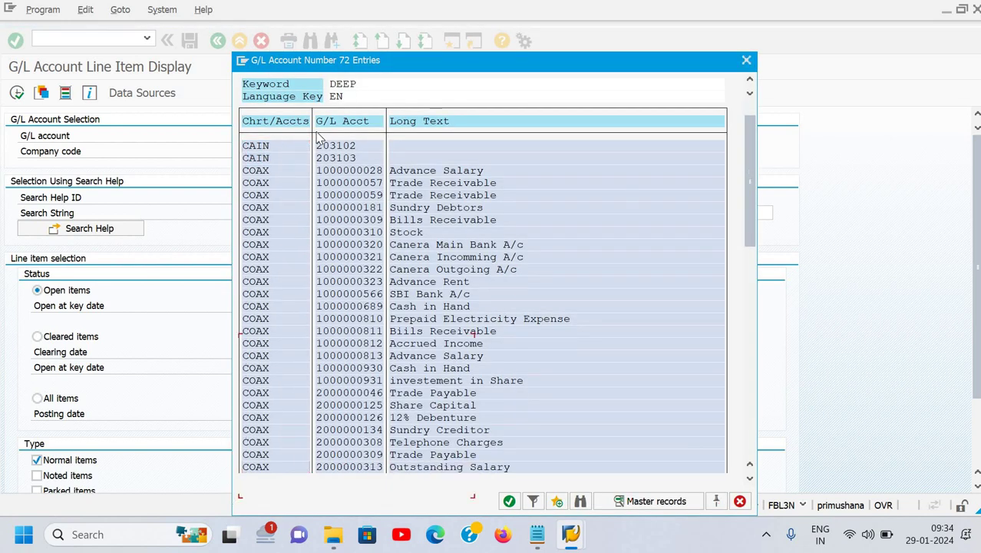
pyautogui.scroll(-2, 320, 137)
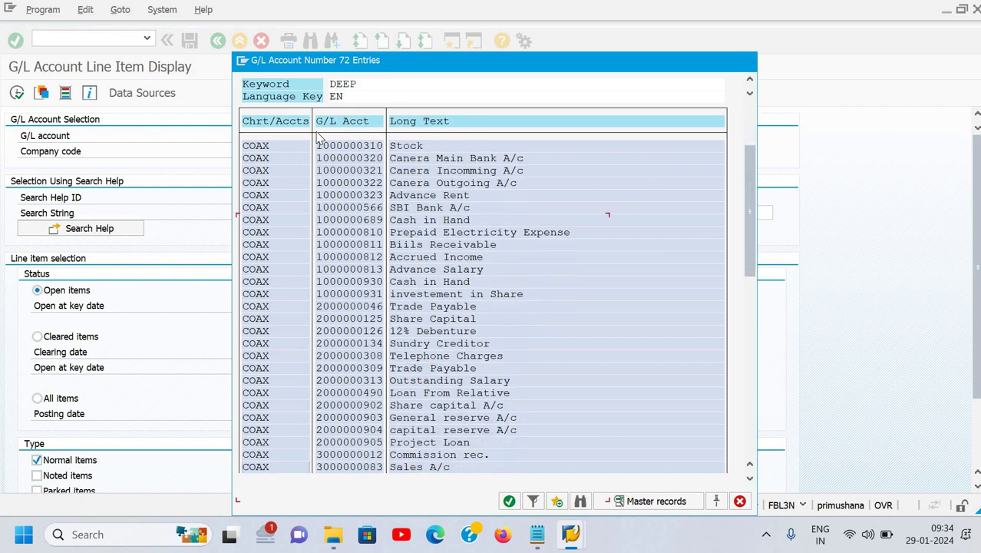
pyautogui.press('Return')
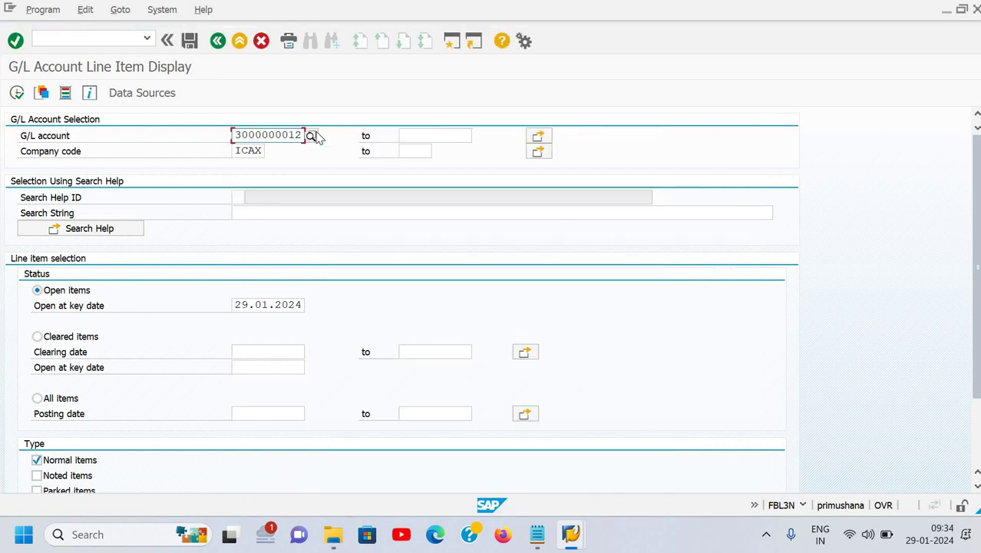
pyautogui.click(17, 92)
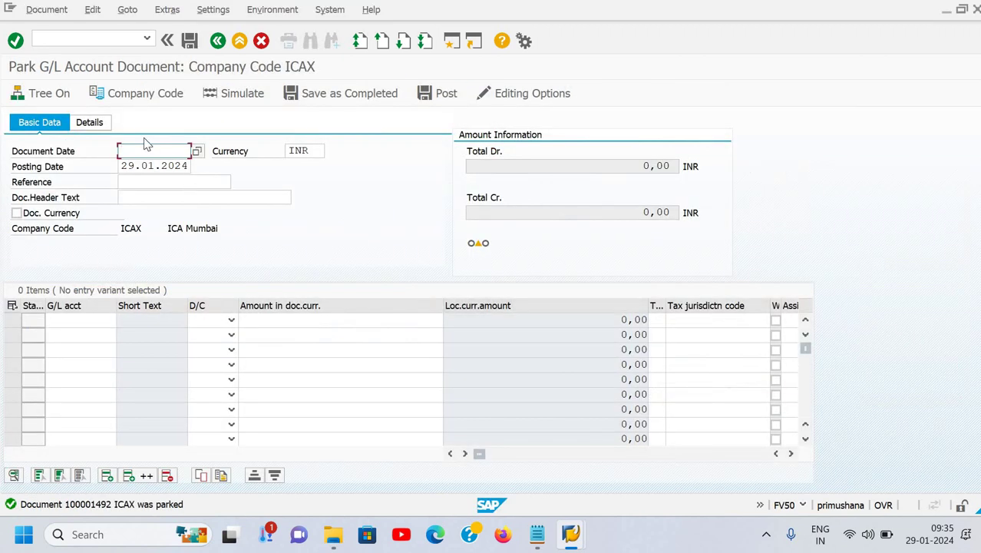
# Leave document parking with /n and open the transaction for posting parked documents with fbv0
pyautogui.click(64, 38)
pyautogui.write('/n')
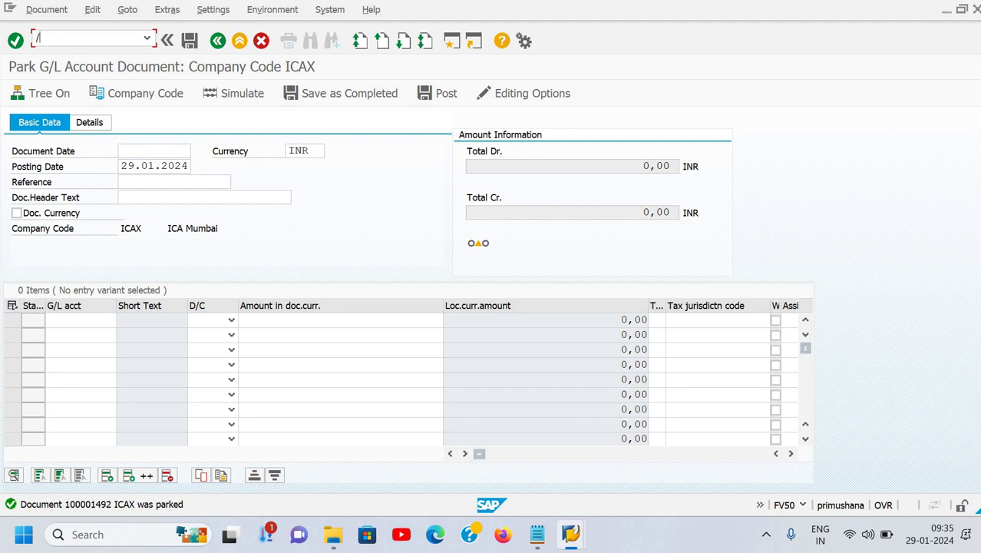
pyautogui.press('Return')
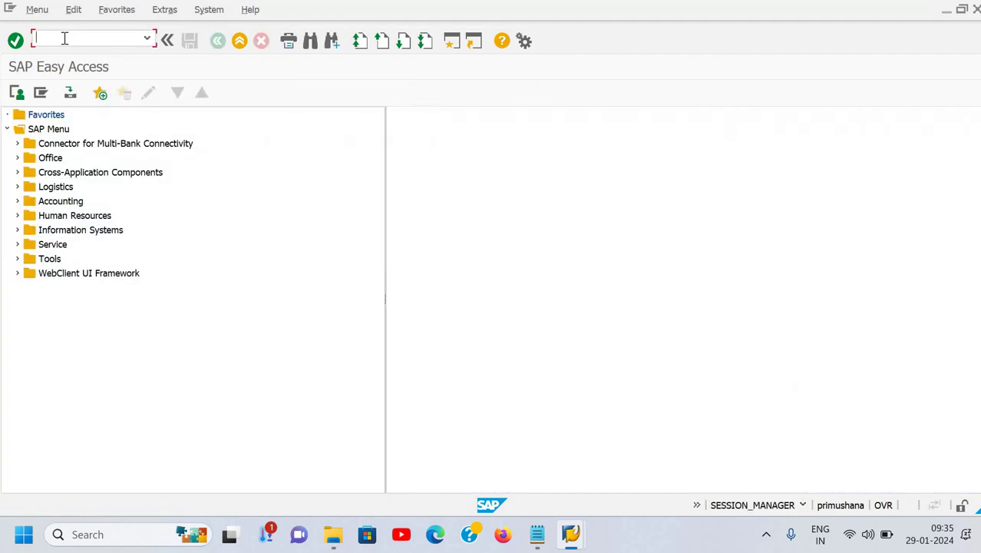
pyautogui.write('fbv0')
pyautogui.press('Return')
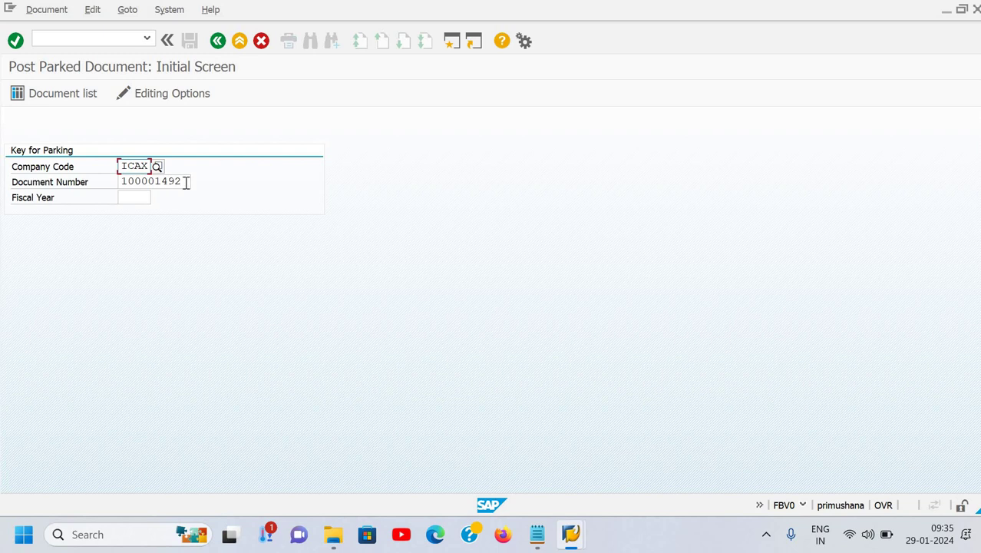
# Open the parked document in company code ICAX for review and return to the initial screen
pyautogui.press('Return')
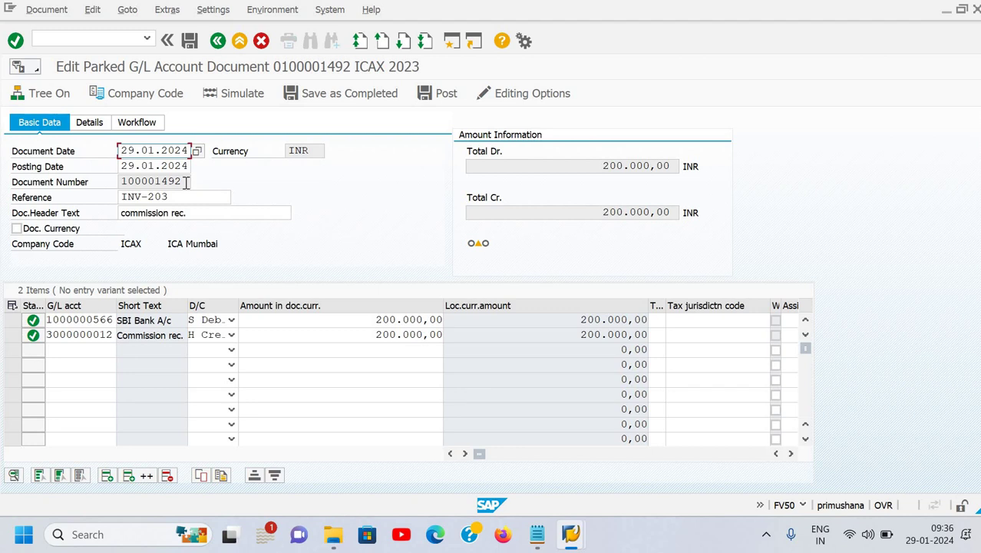
pyautogui.press('F3')
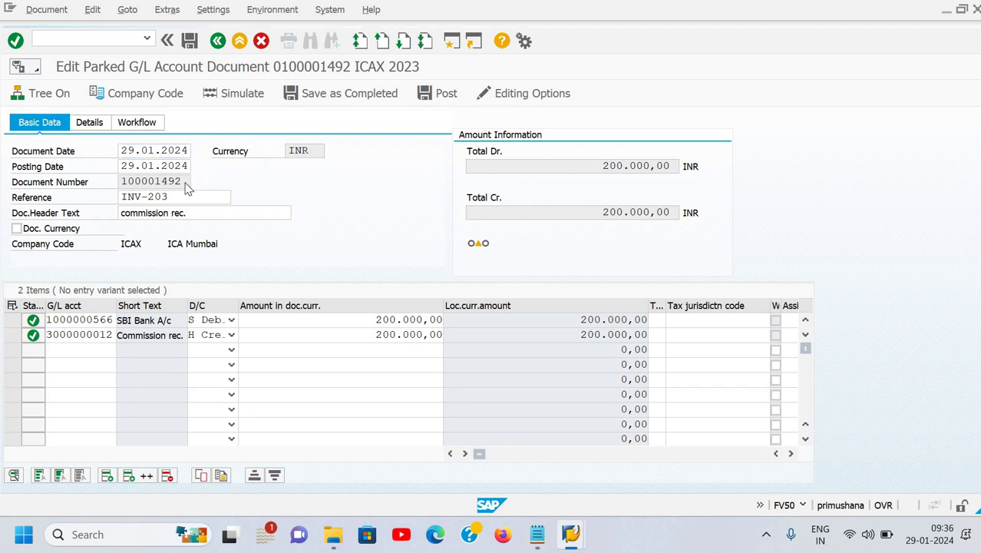
pyautogui.click(280, 303)
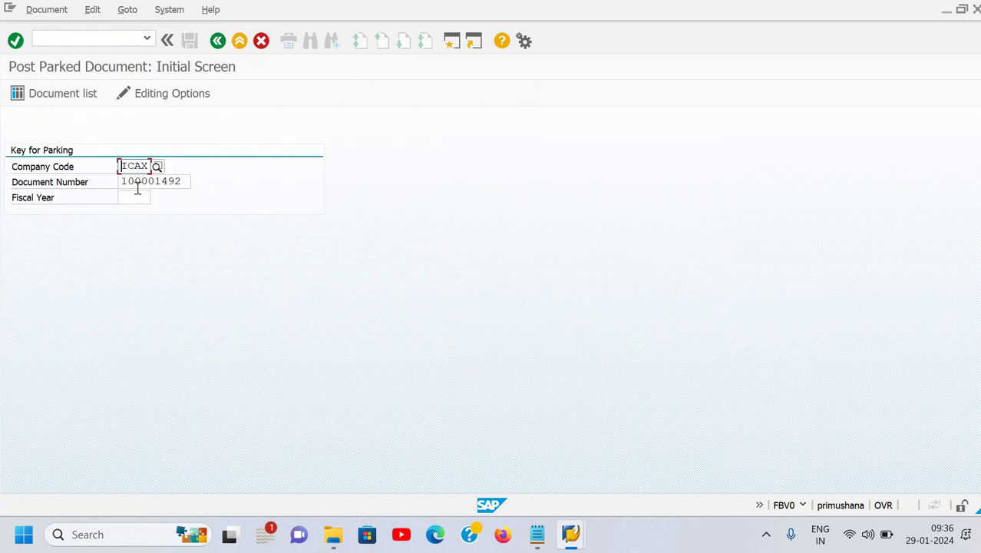
# Open the document list selection and list the ICAX parked documents of fiscal year 2023 for the preset user
pyautogui.click(63, 97)
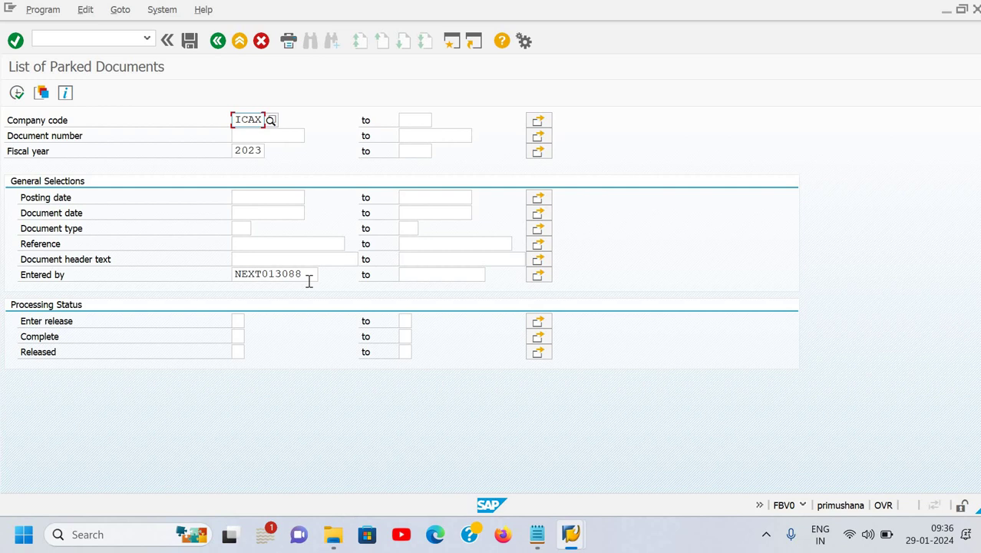
pyautogui.click(17, 93)
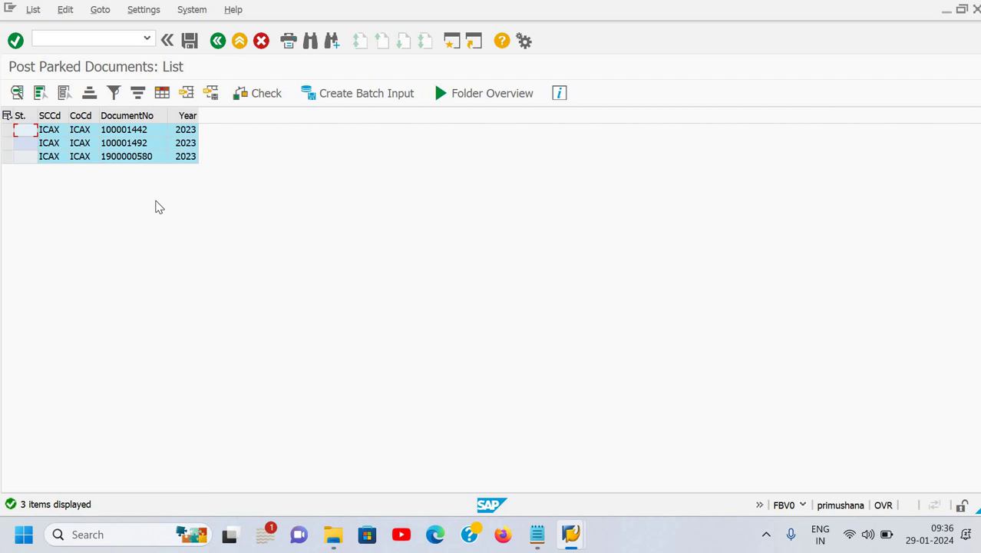
pyautogui.press('F3')
# Clear the Entered by filter, look through all parked documents of company code ICAX and return to the selection
pyautogui.click(308, 277)
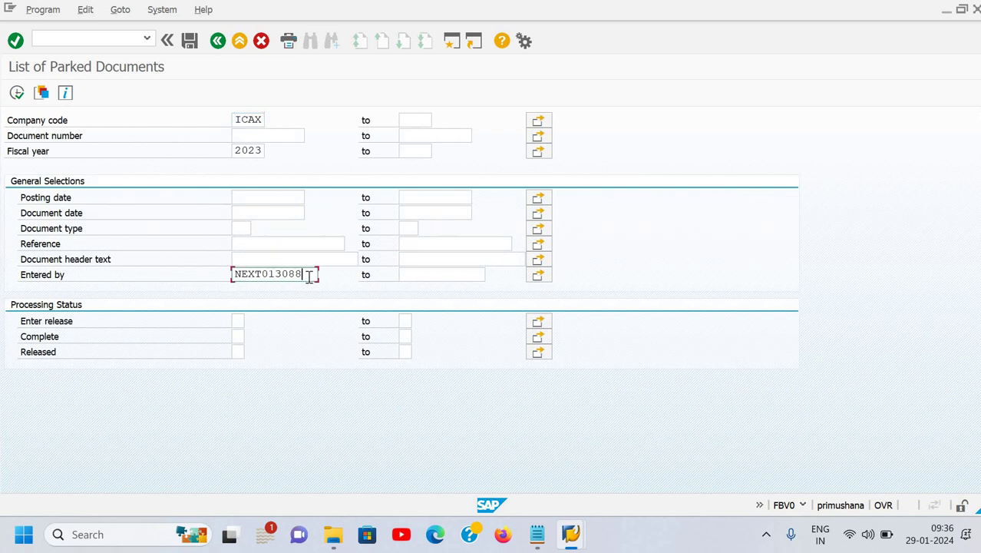
pyautogui.press('BackSpace')
pyautogui.press('BackSpace')
pyautogui.press('BackSpace')
pyautogui.press('BackSpace')
pyautogui.press('BackSpace')
pyautogui.press('BackSpace')
pyautogui.press('BackSpace')
pyautogui.press('BackSpace')
pyautogui.press('BackSpace')
pyautogui.press('BackSpace')
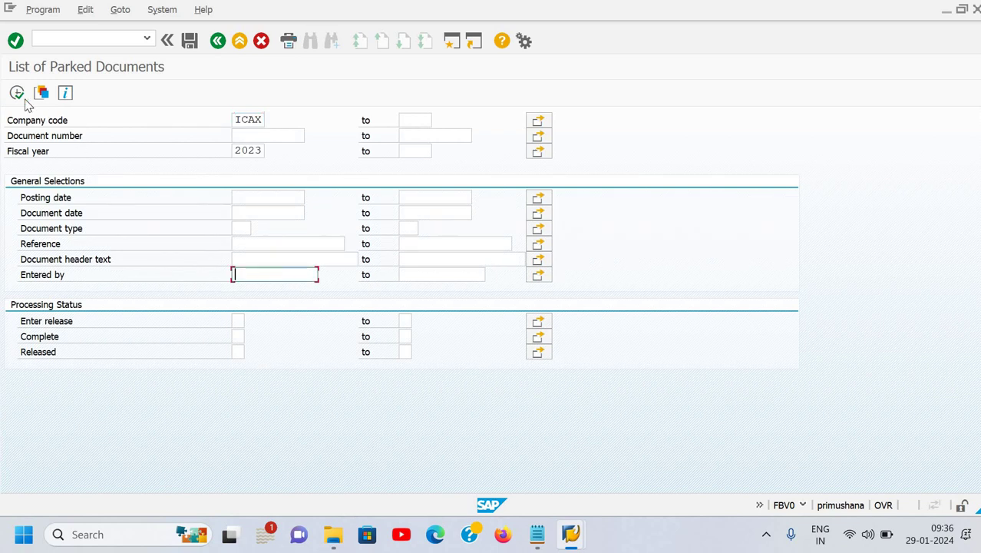
pyautogui.click(16, 93)
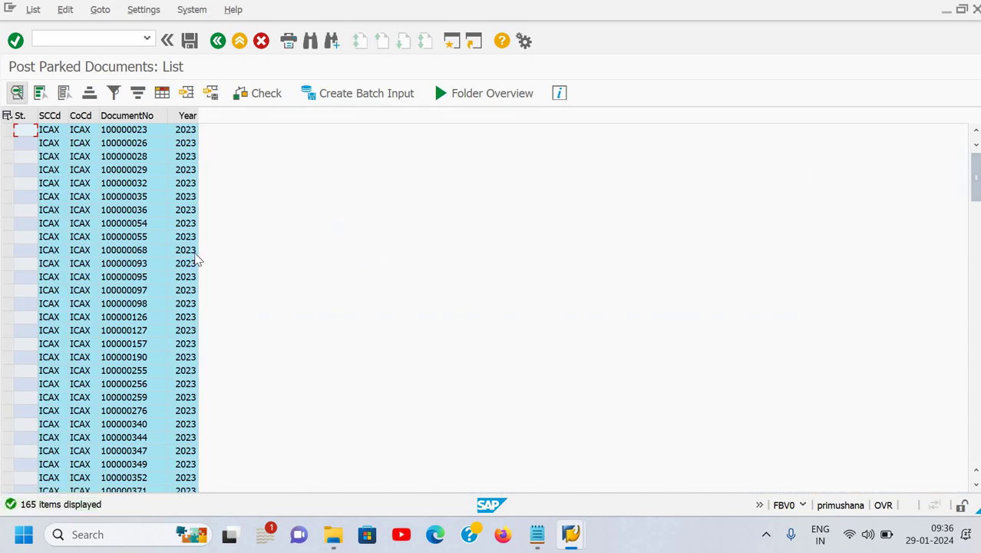
pyautogui.scroll(-13, 196, 261)
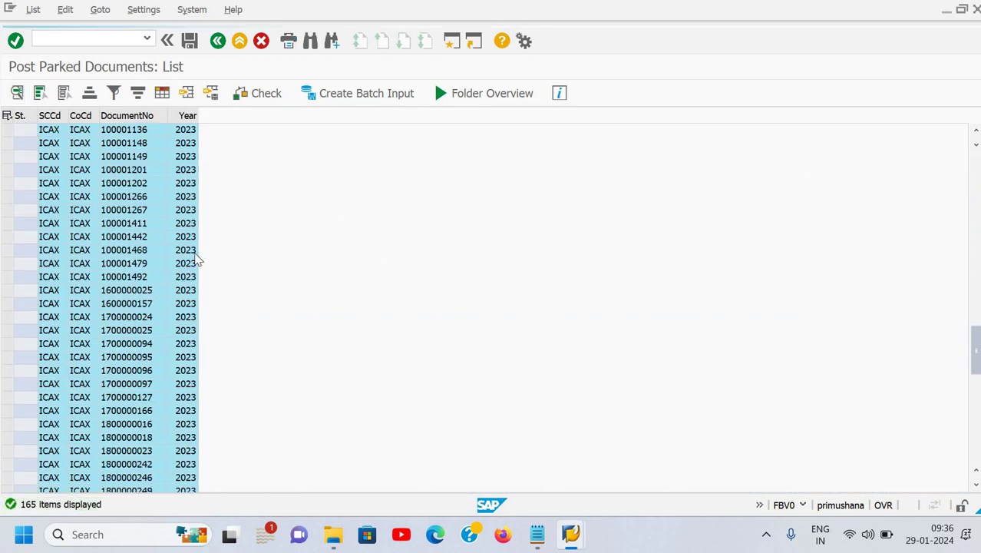
pyautogui.scroll(13, 196, 261)
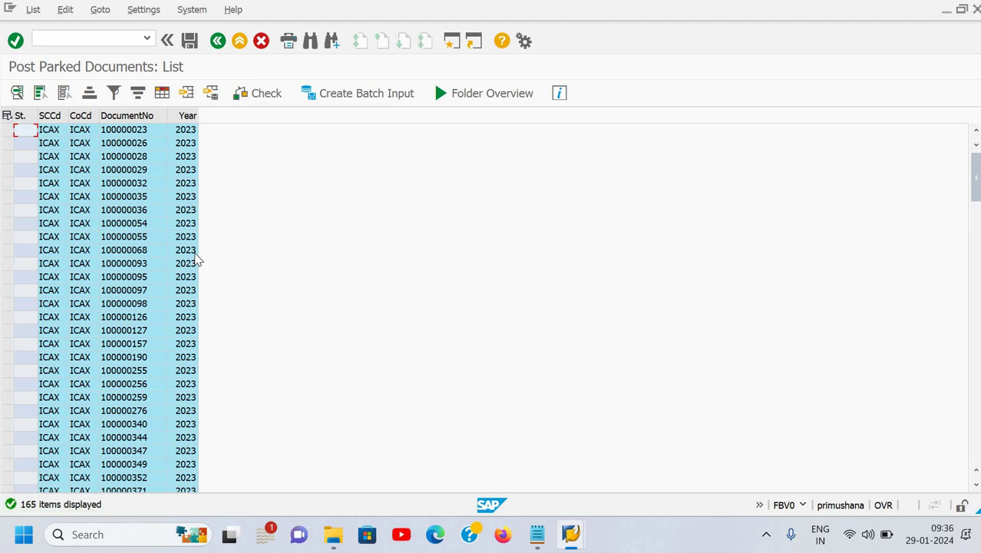
pyautogui.press('F3')
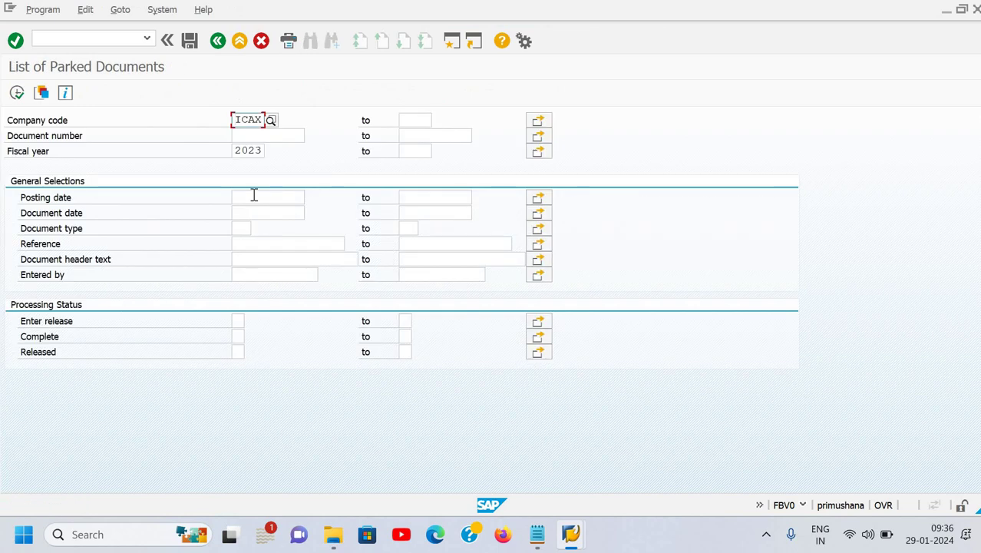
# Set the start of the posting date range to 29.01.2024
pyautogui.click(253, 195)
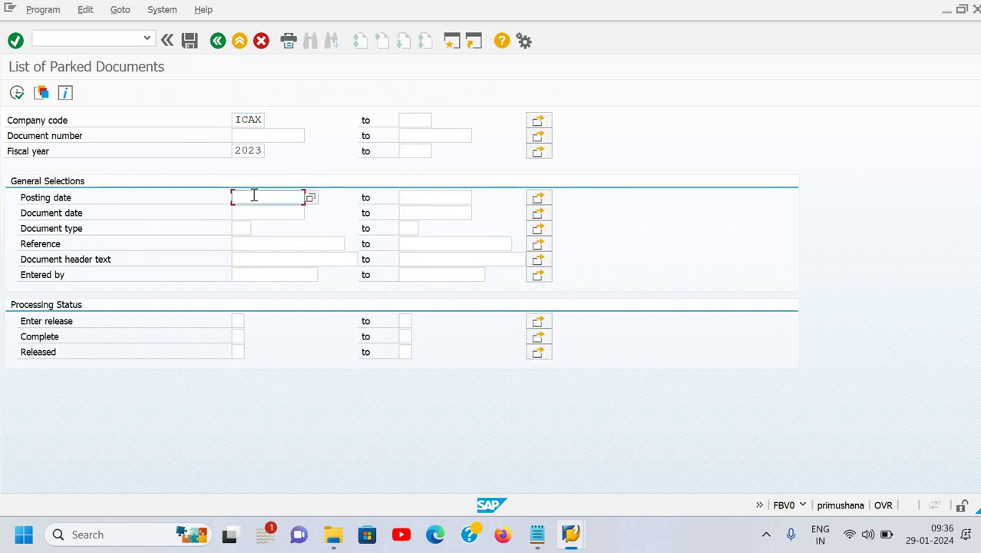
pyautogui.write('29')
pyautogui.write('.01.')
pyautogui.write('2023')
pyautogui.press('BackSpace')
pyautogui.write('4')
pyautogui.hotkey('shift', 'Home')
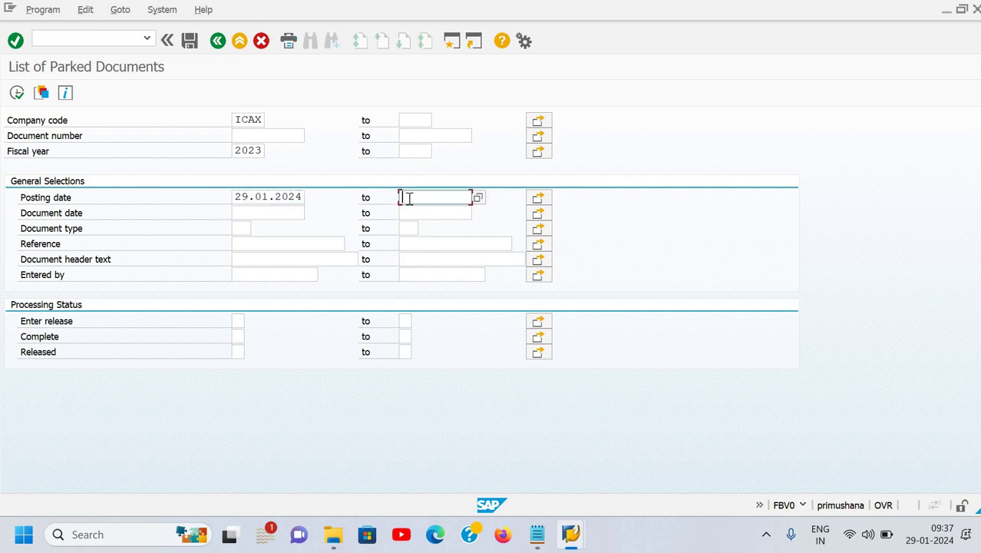
# Set the end of the posting date range to 29.01.2024 and list the matching parked documents
pyautogui.write('29')
pyautogui.press('Down')
pyautogui.press('Return')
pyautogui.press('BackSpace')
pyautogui.write('4')
pyautogui.press('Left')
pyautogui.press('Left')
pyautogui.write('0')
pyautogui.click(157, 138)
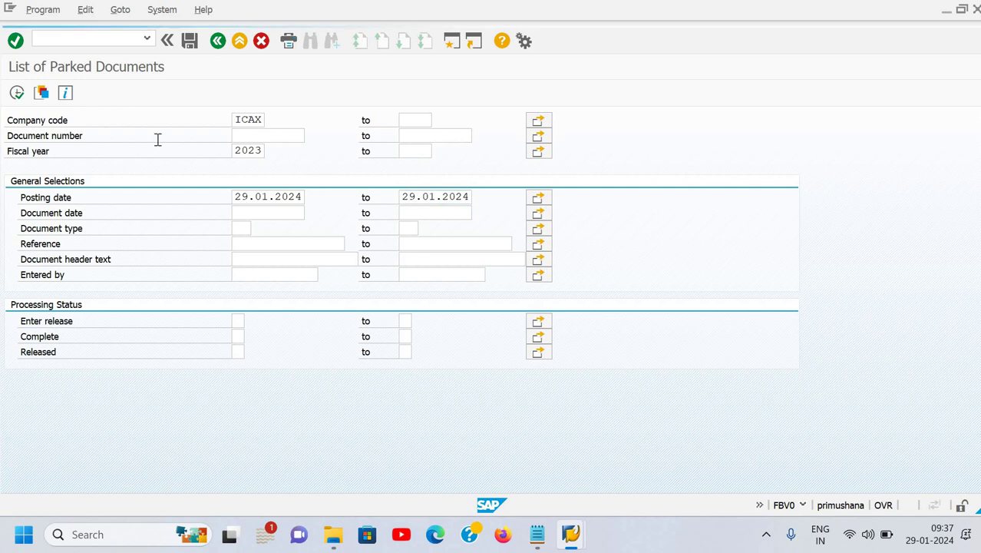
pyautogui.click(17, 93)
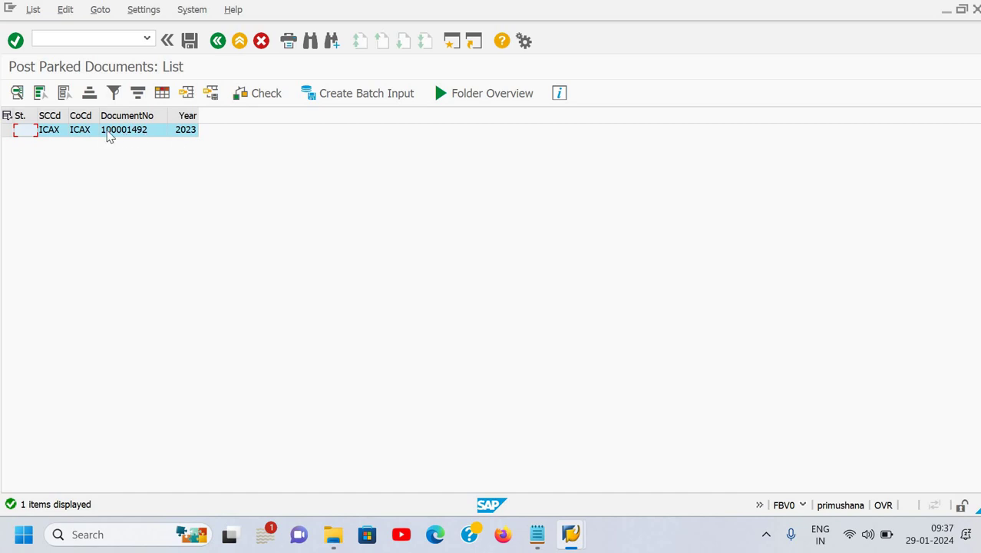
# Open the listed parked document and change the amounts of both the SBI Bank A/c and Commission rec. lines to 250.000,00
pyautogui.doubleClick(122, 132)
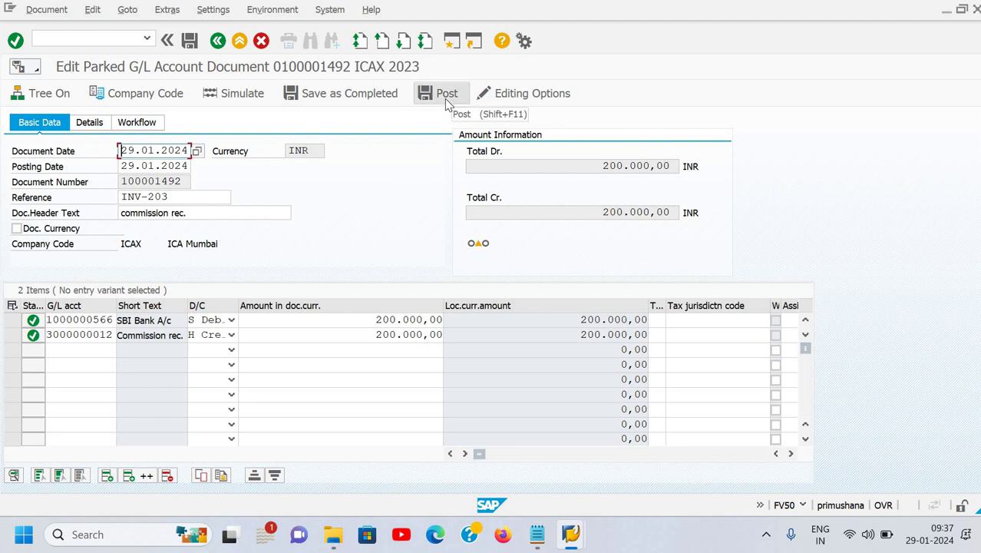
pyautogui.click(373, 319)
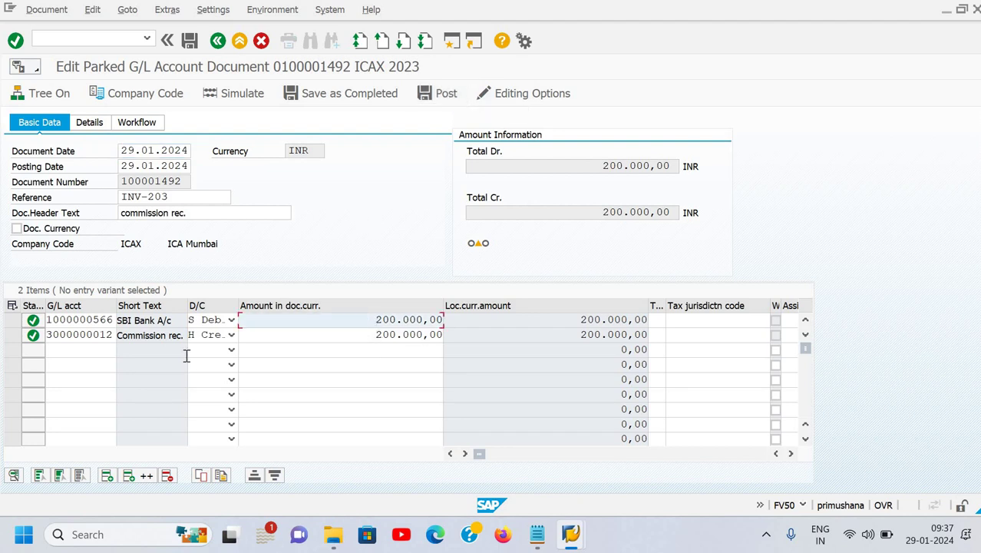
pyautogui.write('25')
pyautogui.click(373, 335)
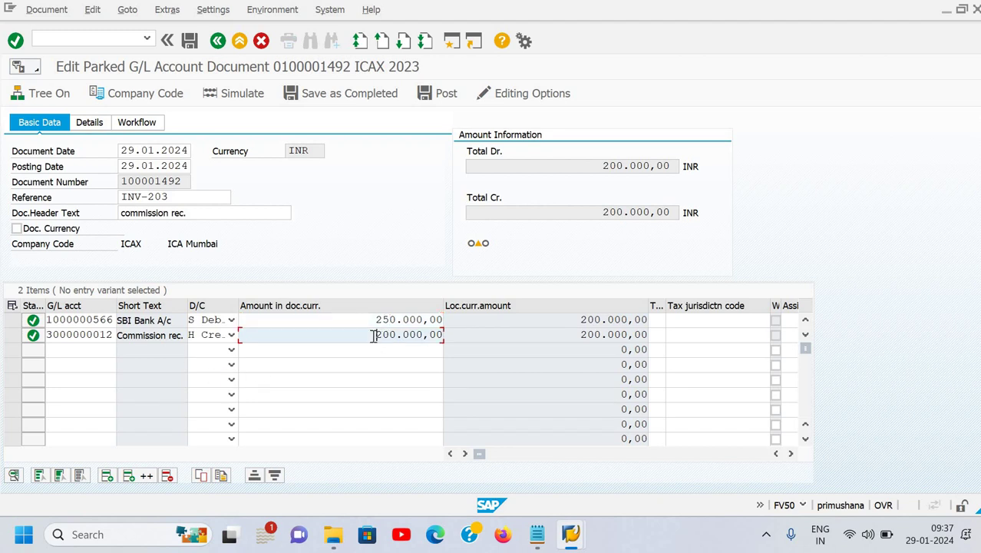
pyautogui.write('5')
pyautogui.press('Return')
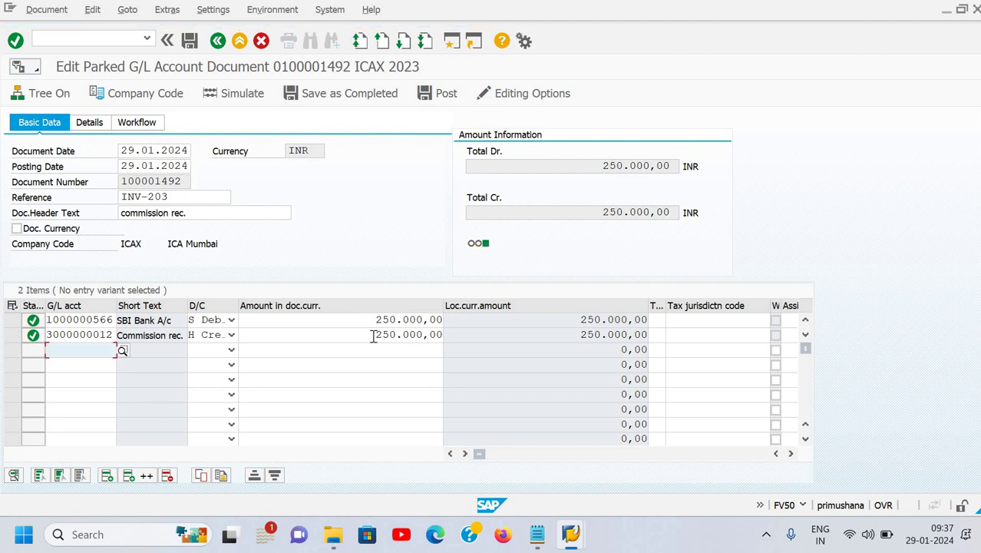
# Post the changed parked document and check the Commission rec. account in the line item display session
pyautogui.click(441, 95)
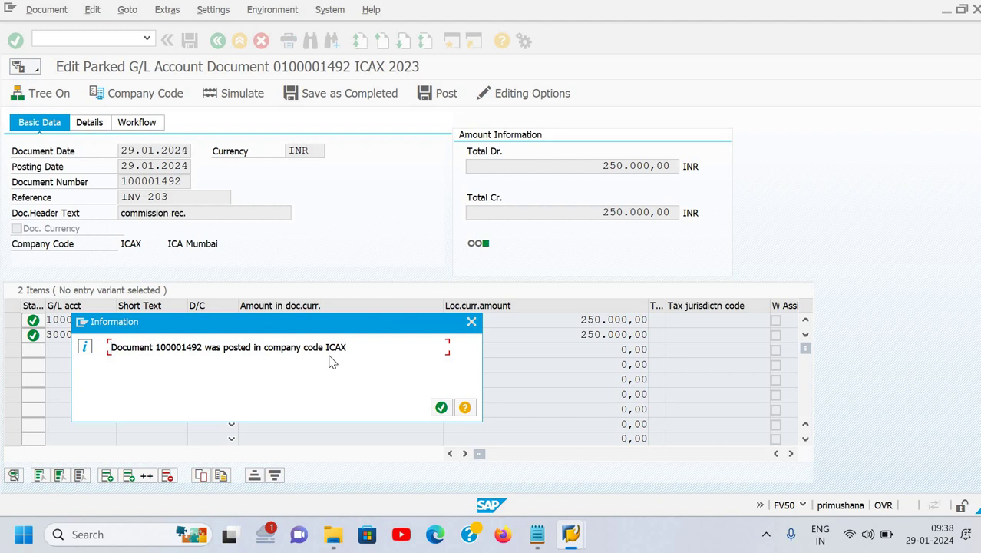
pyautogui.click(441, 409)
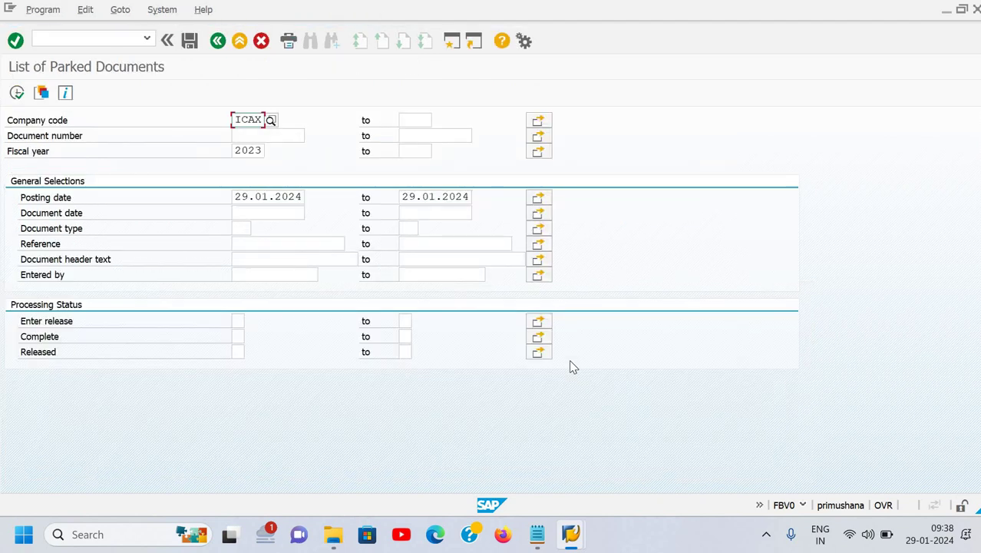
pyautogui.hotkey('alt', 'Tab')
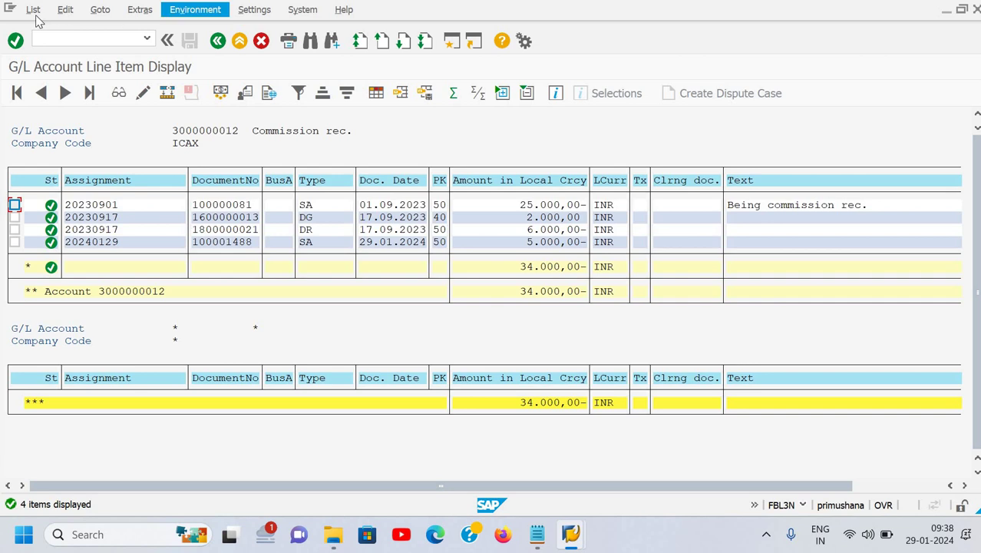
pyautogui.click(42, 48)
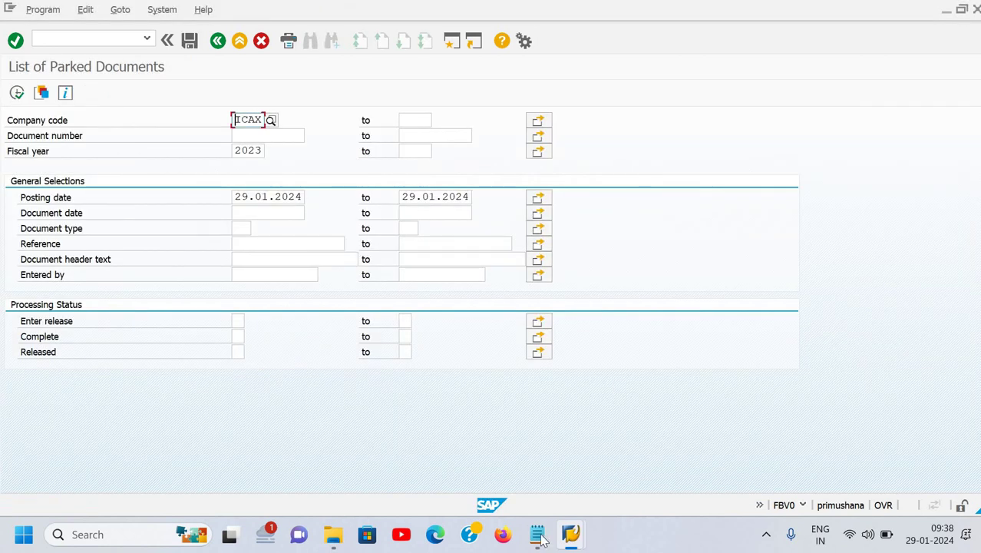
# Switch to the Day-2 GL Master notes in Notepad and highlight the transaction code FBV3 for displaying documents posted from parked
pyautogui.click(540, 537)
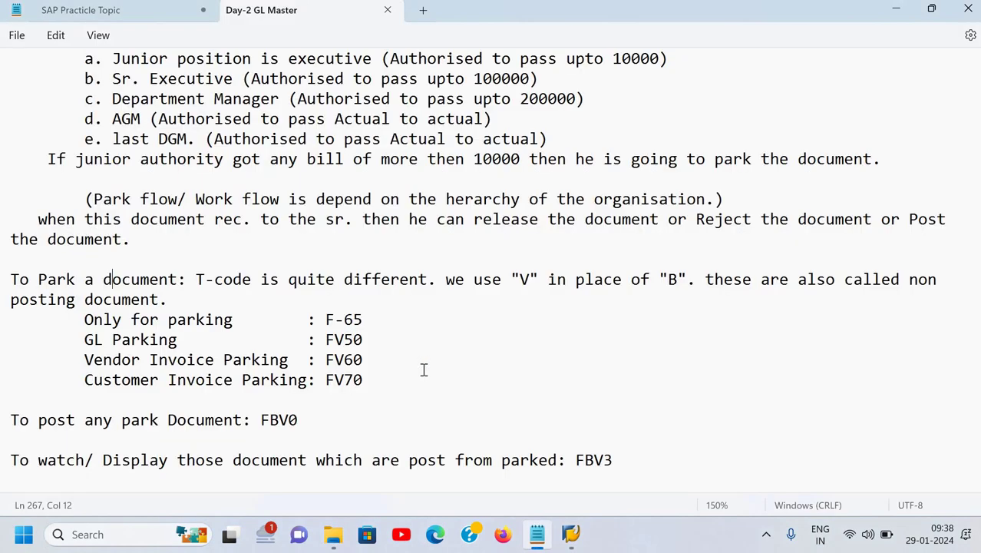
pyautogui.scroll(-3, 198, 266)
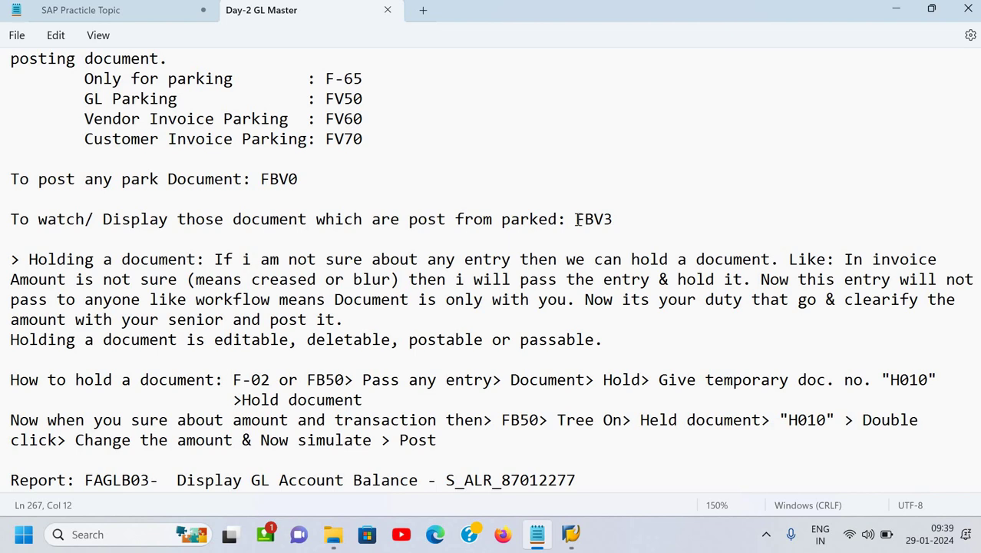
pyautogui.doubleClick(613, 219)
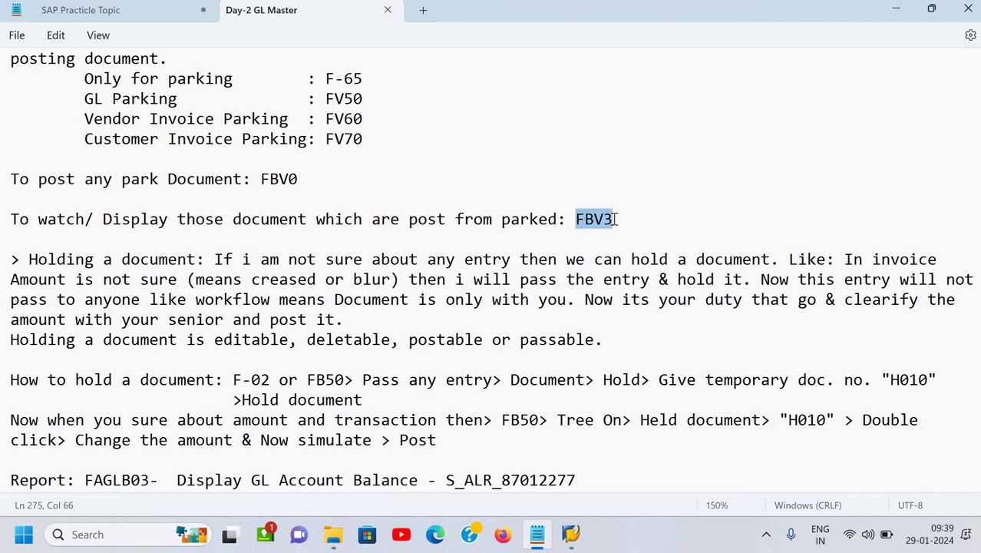
# Switch back to SAP, leave the List of Parked Documents transaction and try to open transaction FBV3
pyautogui.hotkey('alt', 'Tab')
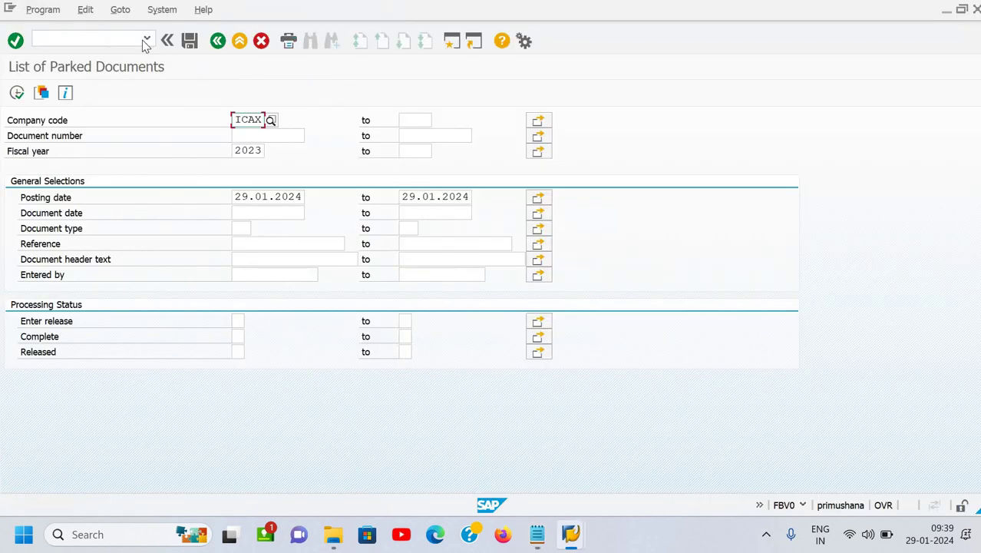
pyautogui.hotkey('ctrl', '/')
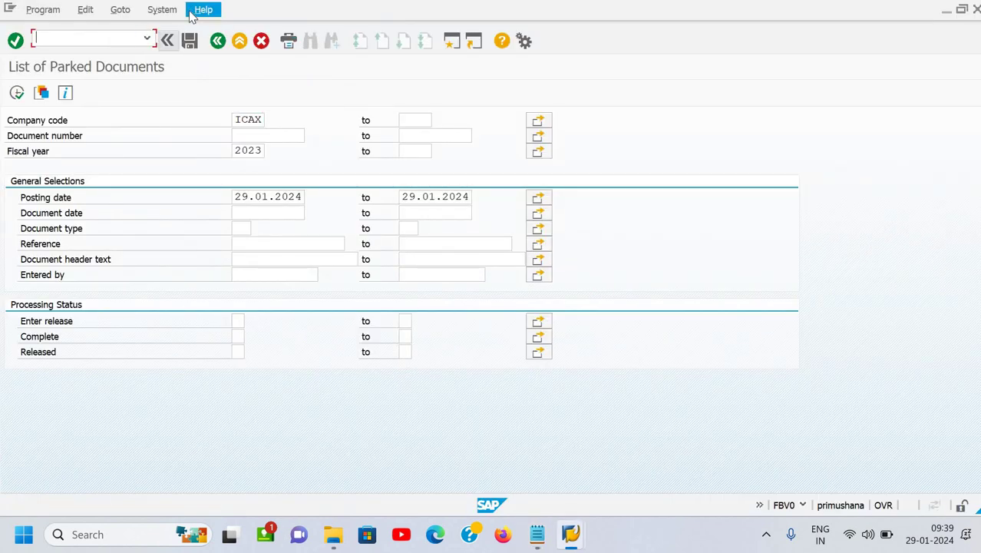
pyautogui.write('/n')
pyautogui.press('Return')
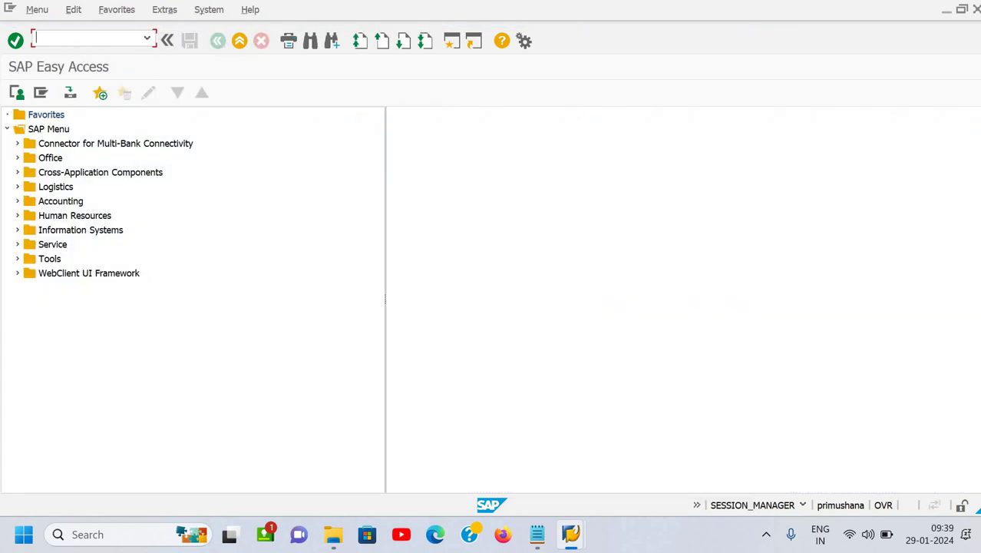
pyautogui.write('fbl3n')
pyautogui.press('Return')
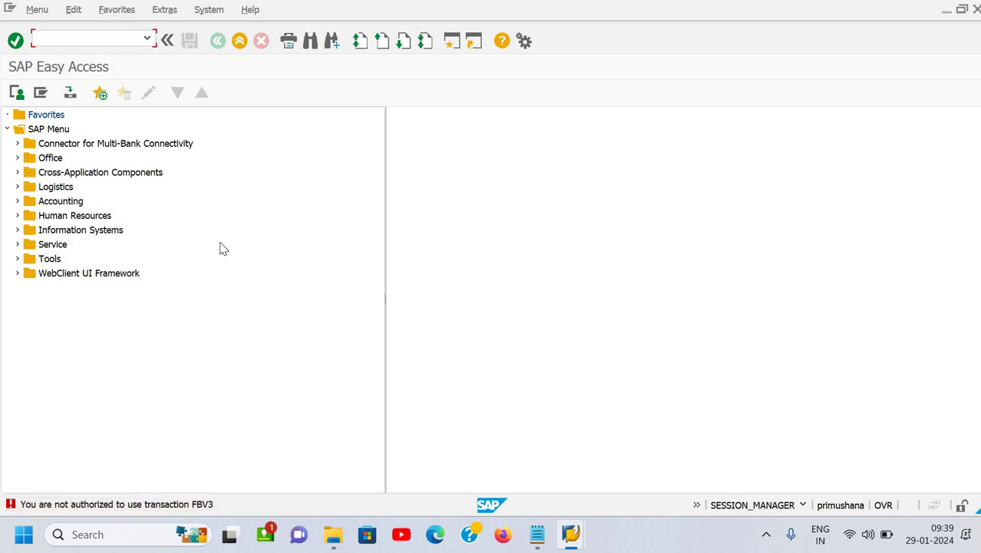
# Read the section on holding a document in the Day-2 GL Master notes in Notepad and remove the highlighted FBV3 code
pyautogui.hotkey('alt', 'Tab')
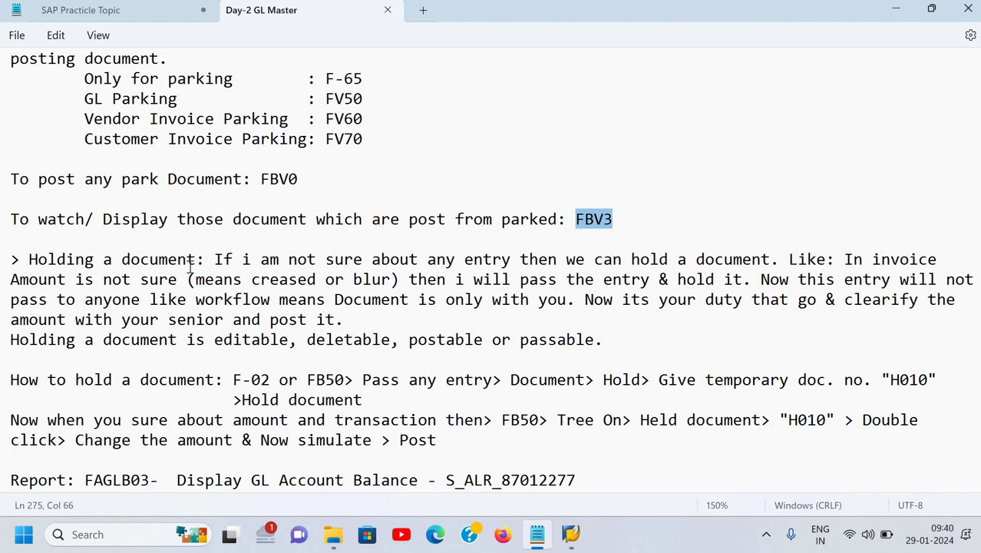
pyautogui.scroll(-3, 190, 270)
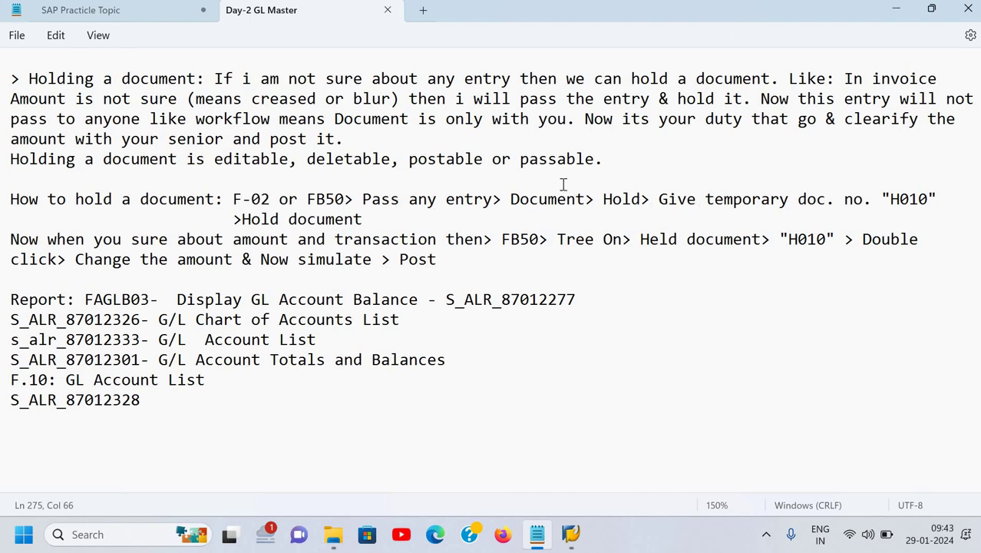
pyautogui.scroll(1, 565, 189)
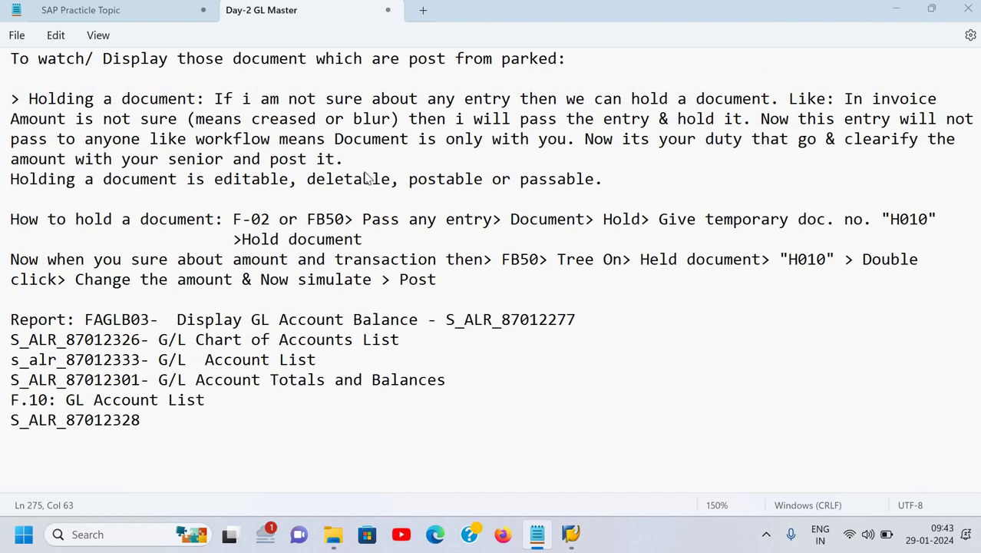
# Return to SAP Easy Access and try once more to start transaction FBV3
pyautogui.hotkey('alt', 'Tab')
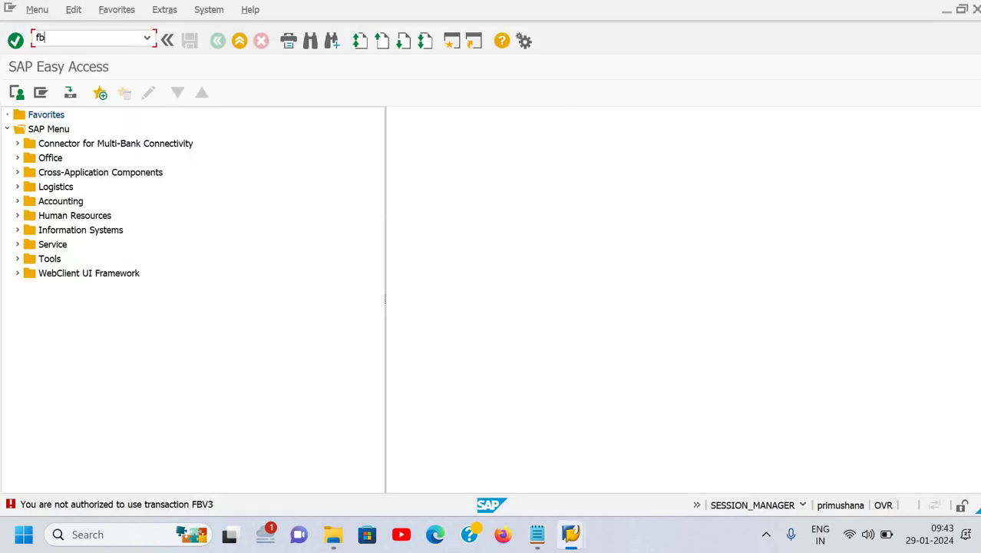
pyautogui.write('fbv3')
pyautogui.press('Return')
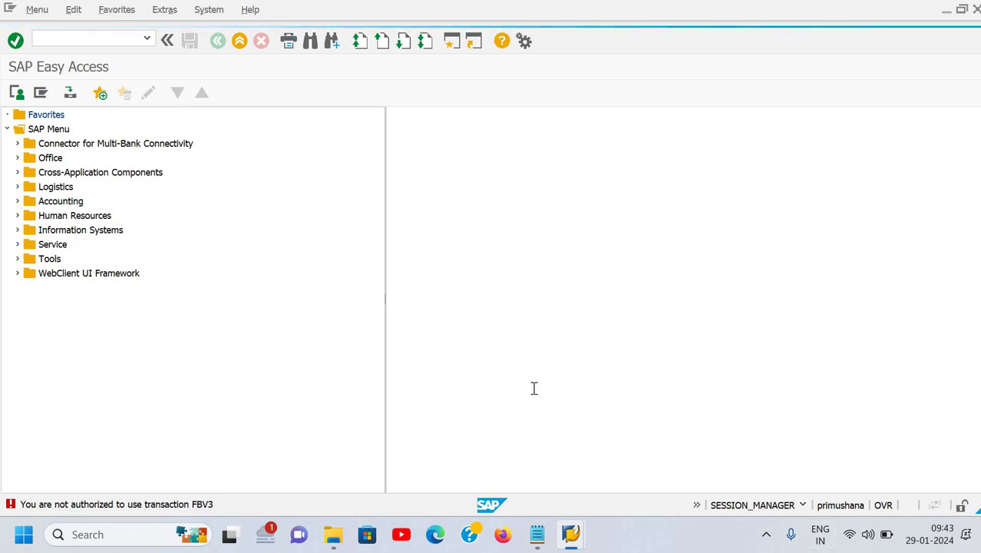
# Switch to the Enter G/L Account Document session for company code ICAX and set the document date to 29.01.2024
pyautogui.hotkey('alt', 'Tab')
pyautogui.hotkey('alt', 'Tab')
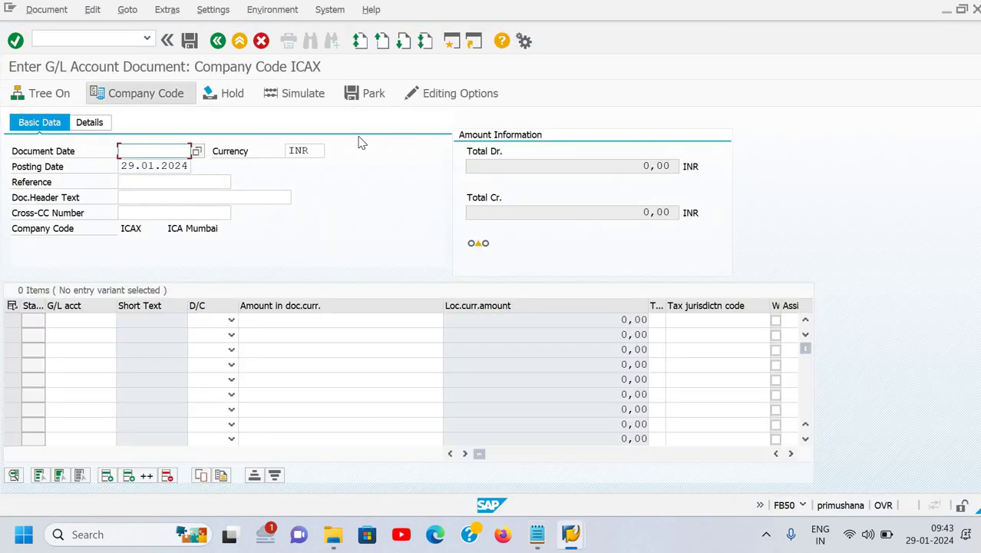
pyautogui.write('29')
pyautogui.press('Down')
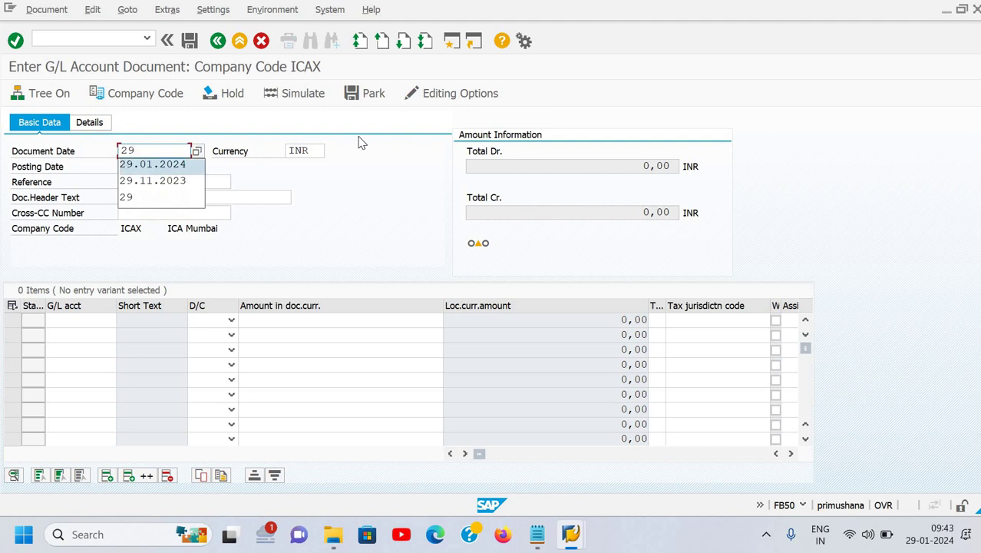
pyautogui.press('Tab')
pyautogui.press('Tab')
pyautogui.press('Tab')
pyautogui.press('Tab')
pyautogui.press('Tab')
pyautogui.press('Tab')
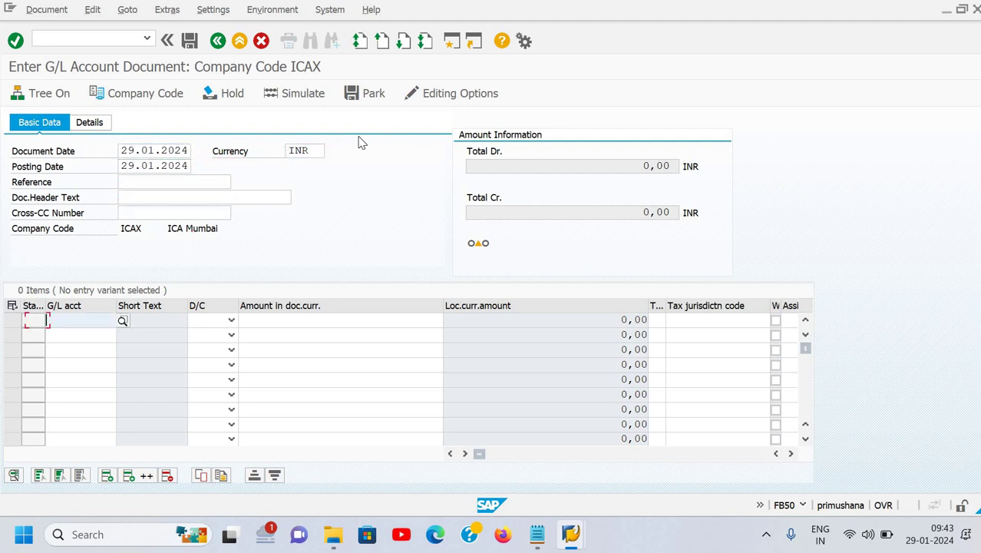
# Enter "exp. entry" as the document header text
pyautogui.hotkey('shift', 'Tab')
pyautogui.hotkey('shift', 'Tab')
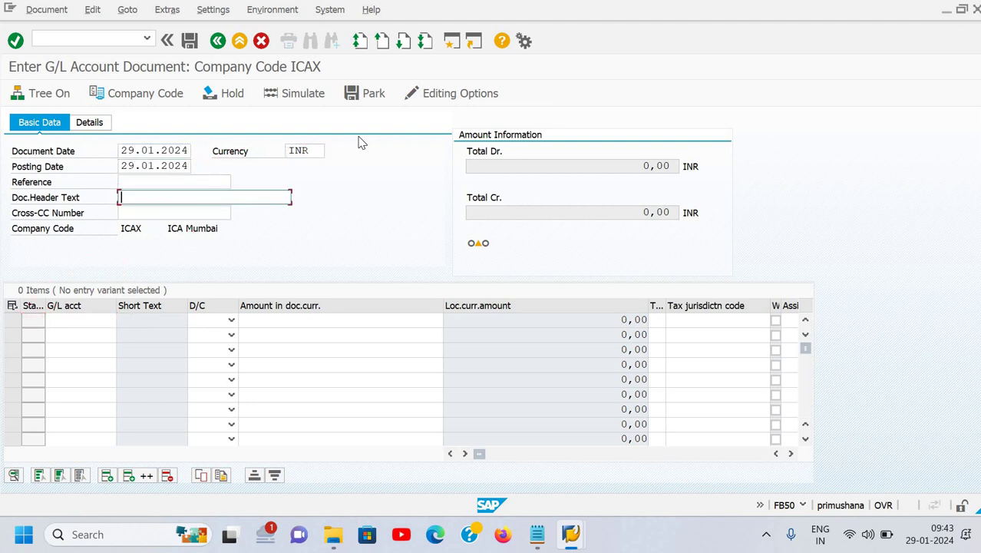
pyautogui.write('exp')
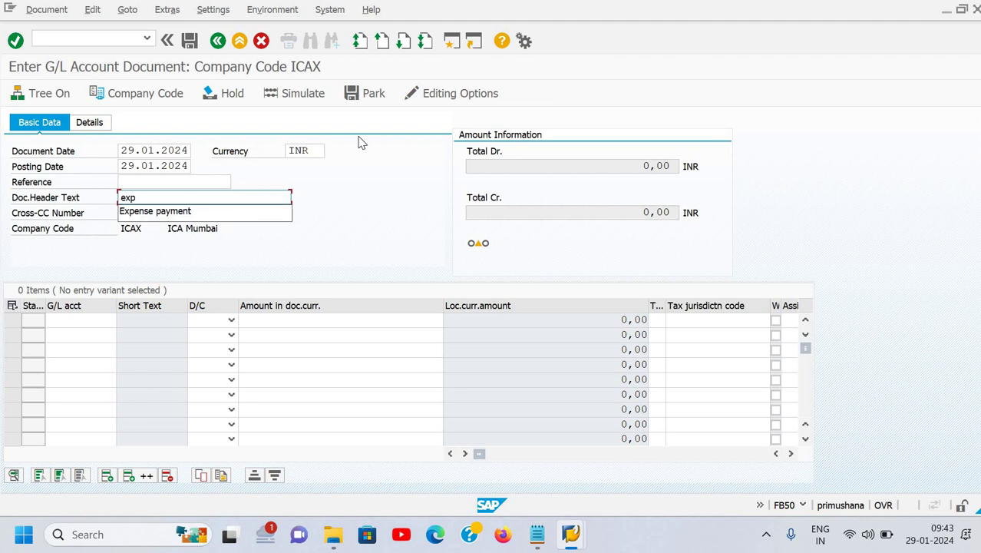
pyautogui.write('. en')
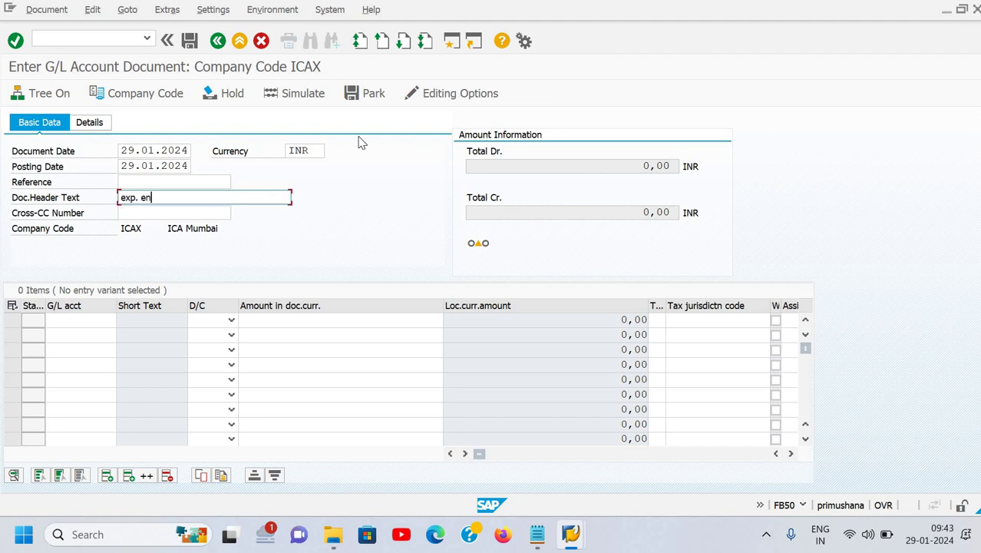
pyautogui.press('Tab')
pyautogui.press('Tab')
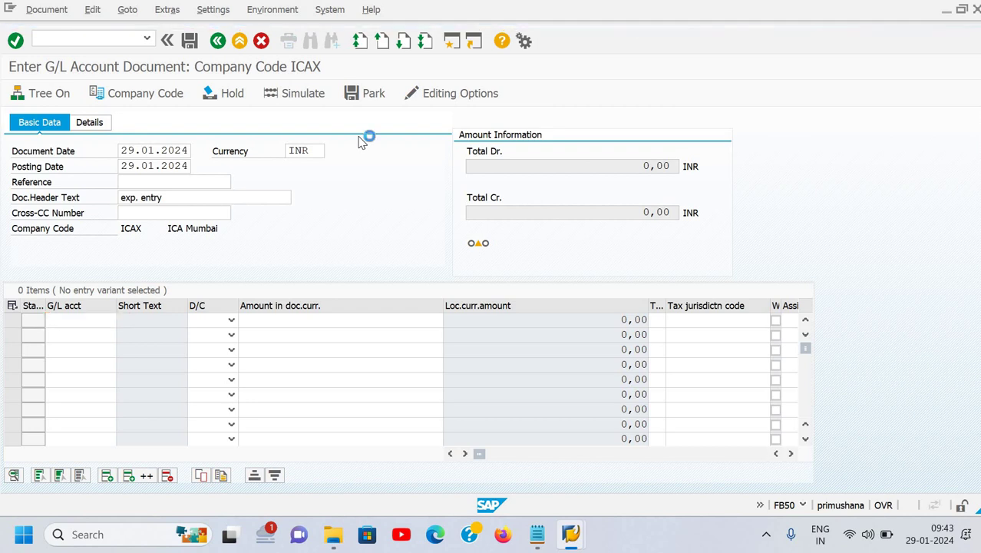
# Search the G/L accounts with the keyword deep and choose Stationary Expenses for the first line item
pyautogui.write('d')
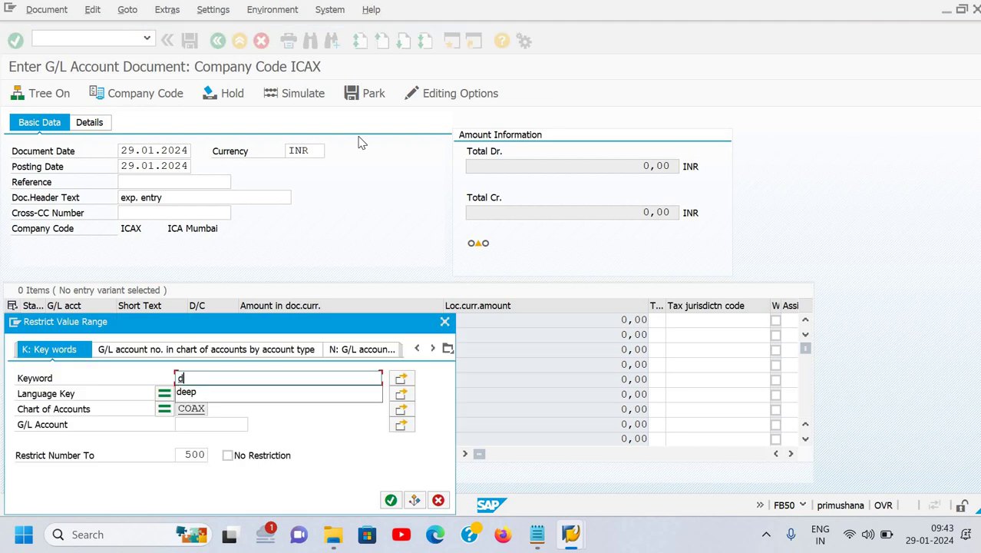
pyautogui.write('eep')
pyautogui.press('Return')
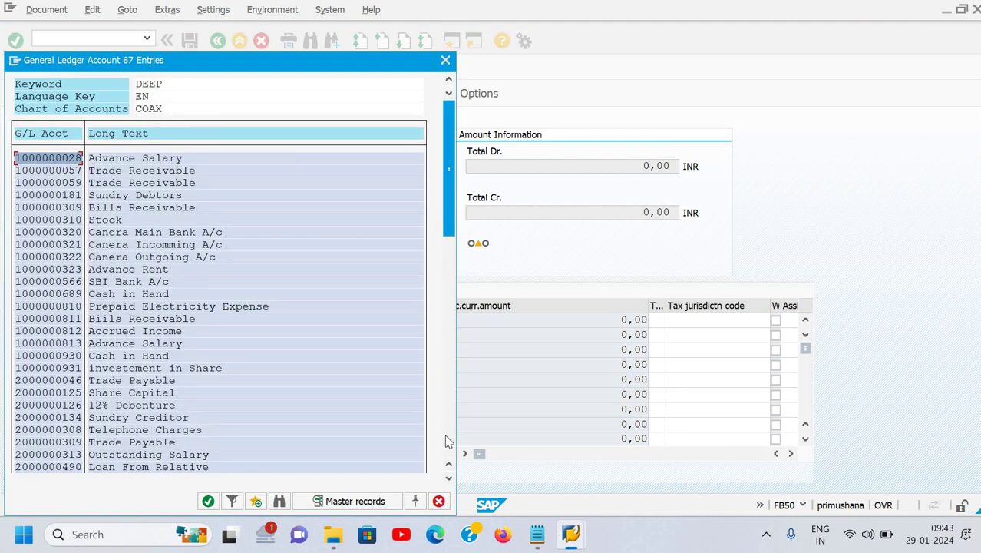
pyautogui.click(448, 476)
pyautogui.scroll(-10, 161, 378)
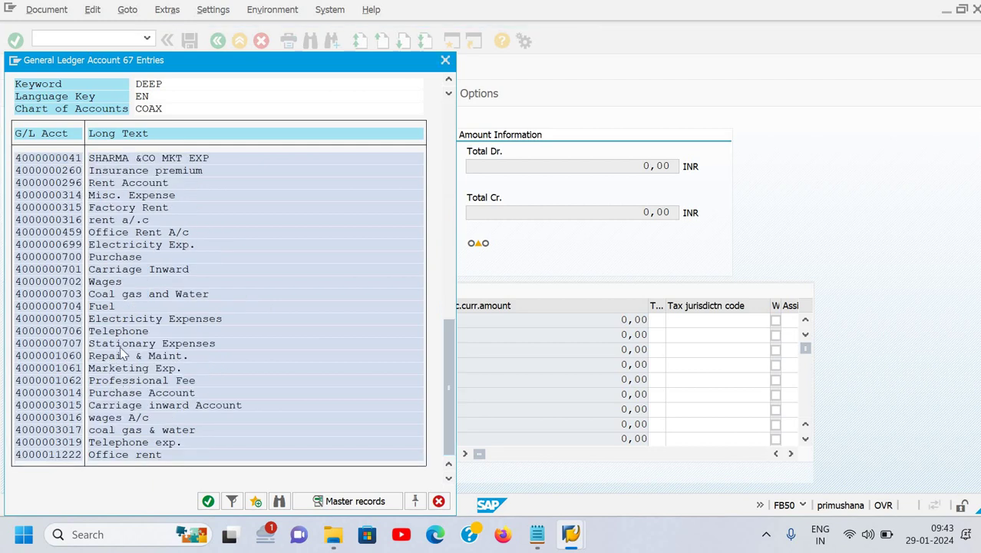
pyautogui.doubleClick(121, 346)
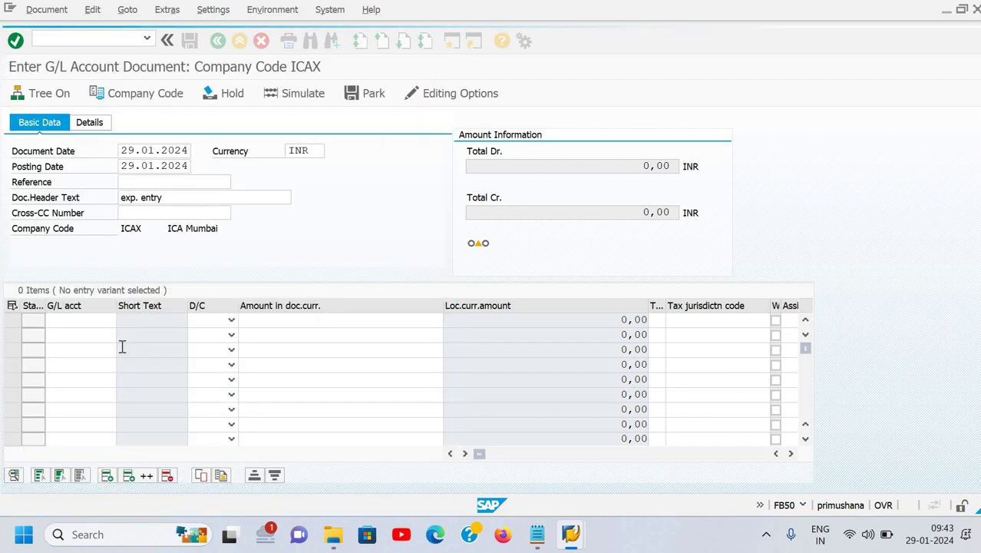
pyautogui.press('Tab')
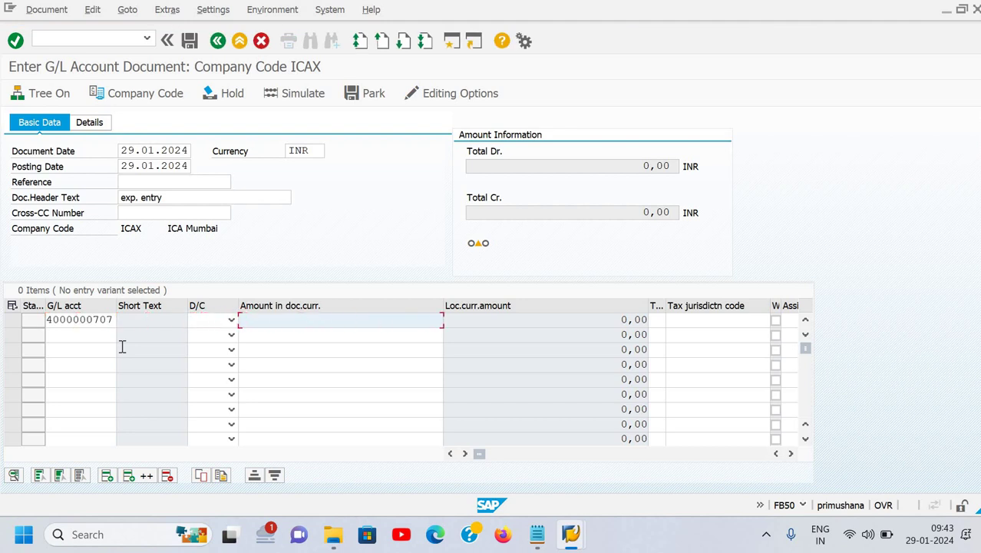
# Make the Stationary Expenses line a debit with an amount of 2340
pyautogui.press('s')
pyautogui.press('Tab')
pyautogui.press('Tab')
pyautogui.press('Tab')
pyautogui.press('Tab')
pyautogui.press('Tab')
pyautogui.press('Tab')
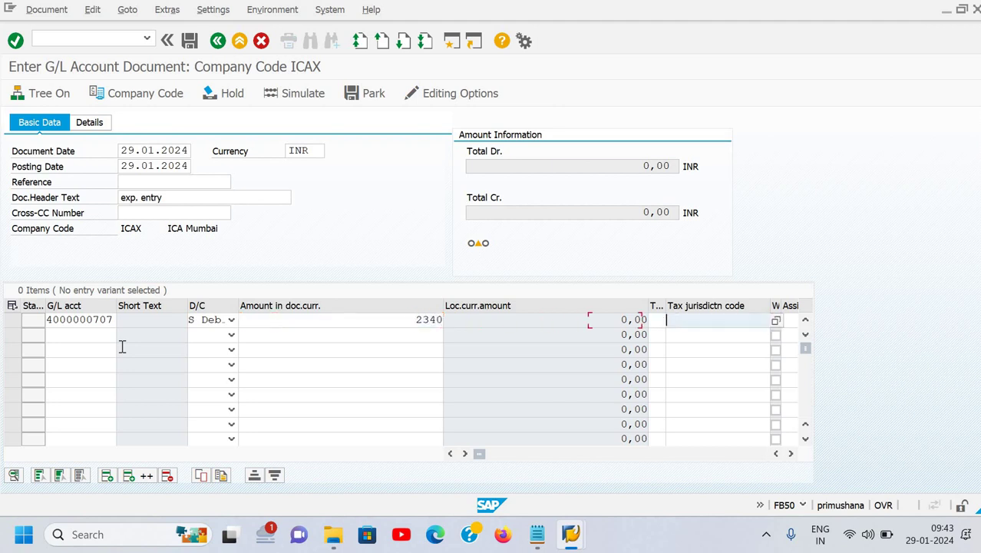
pyautogui.press('Tab')
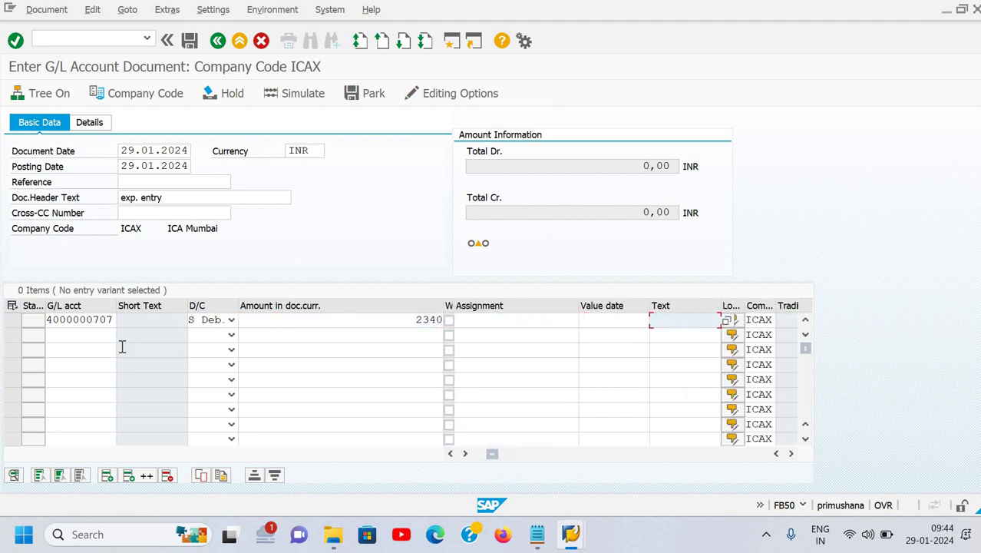
# Fill the line's text with the suggested entry beginning "Being stationary pur"
pyautogui.write('Being stati')
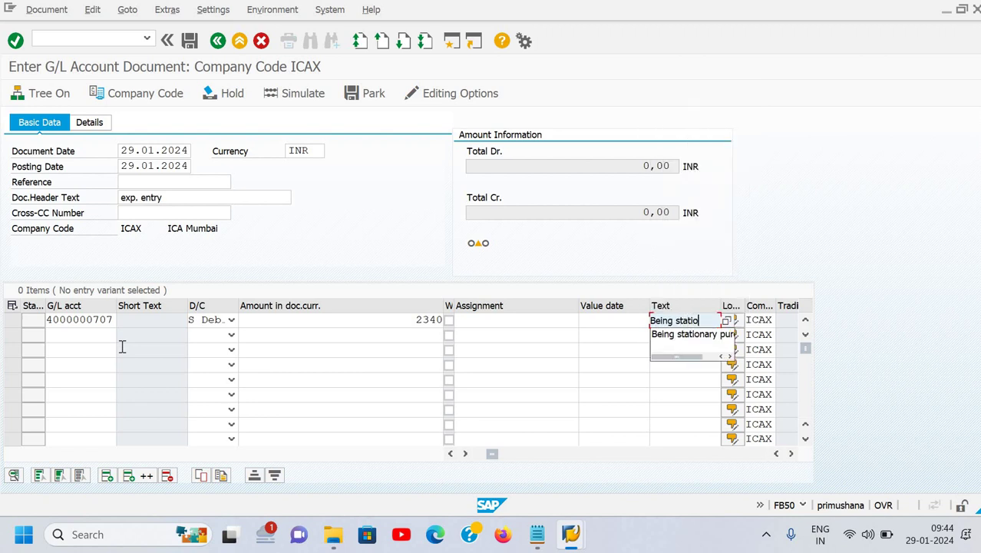
pyautogui.write('o')
pyautogui.press('Down')
pyautogui.press('Return')
pyautogui.press('Tab')
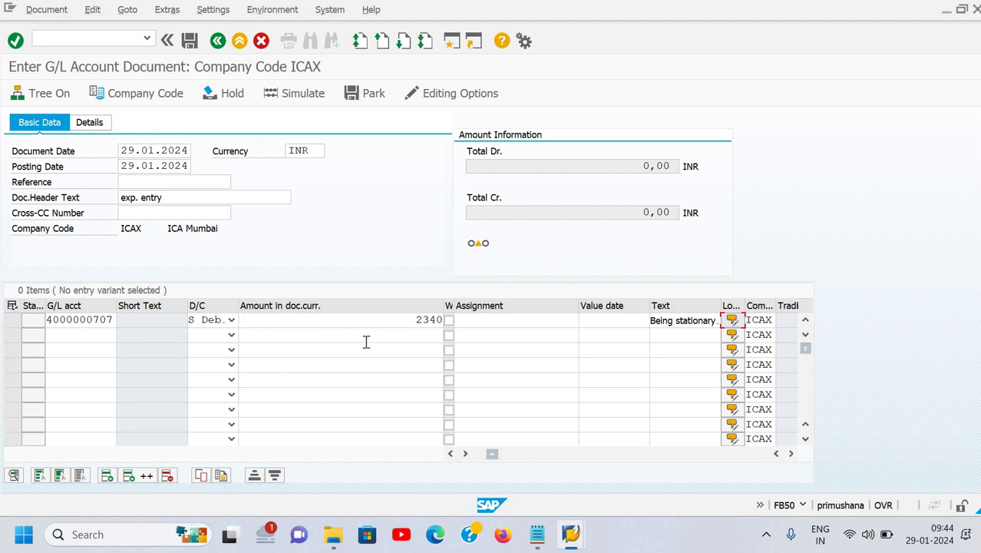
# Hold the incomplete document under the temporary document number deep10
pyautogui.click(232, 95)
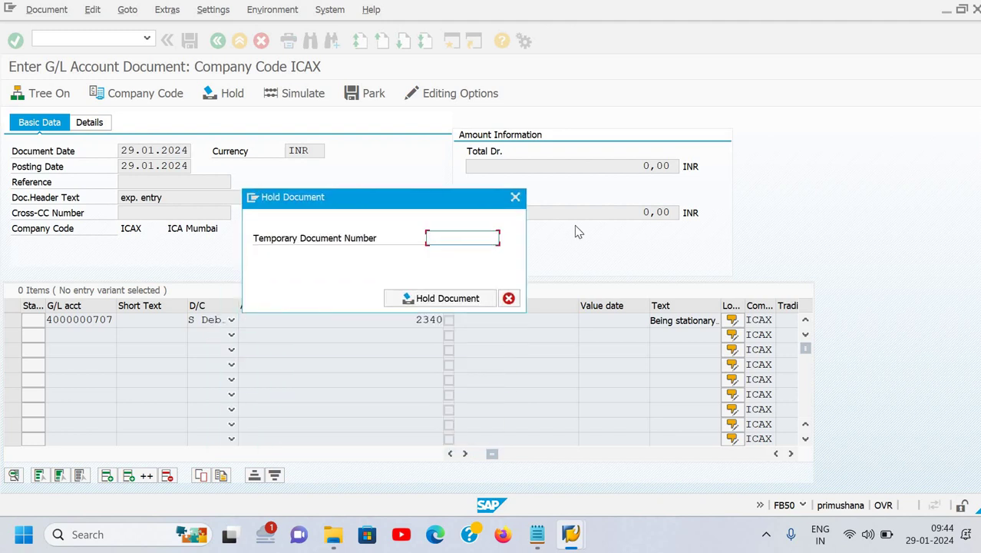
pyautogui.write('deep10')
pyautogui.click(453, 300)
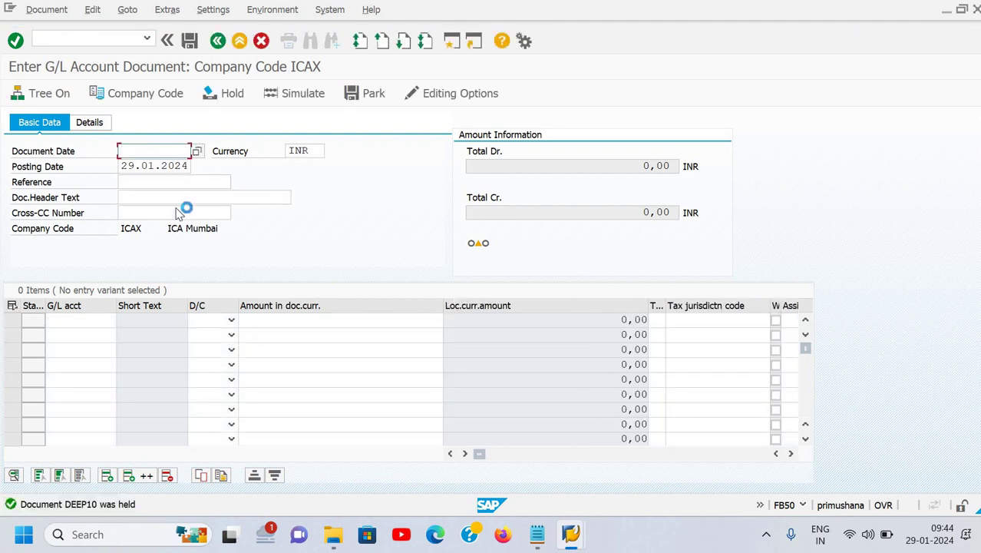
# End the Enter G/L Account Posting transaction in its own session and return to the Enter G/L Account Document session
pyautogui.click(82, 38)
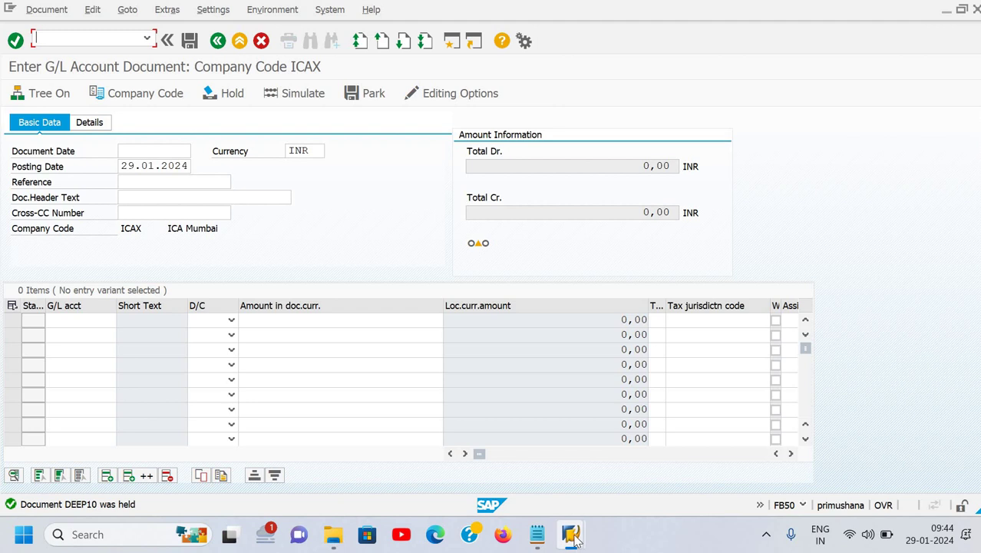
pyautogui.moveTo(571, 535)
pyautogui.click(736, 472)
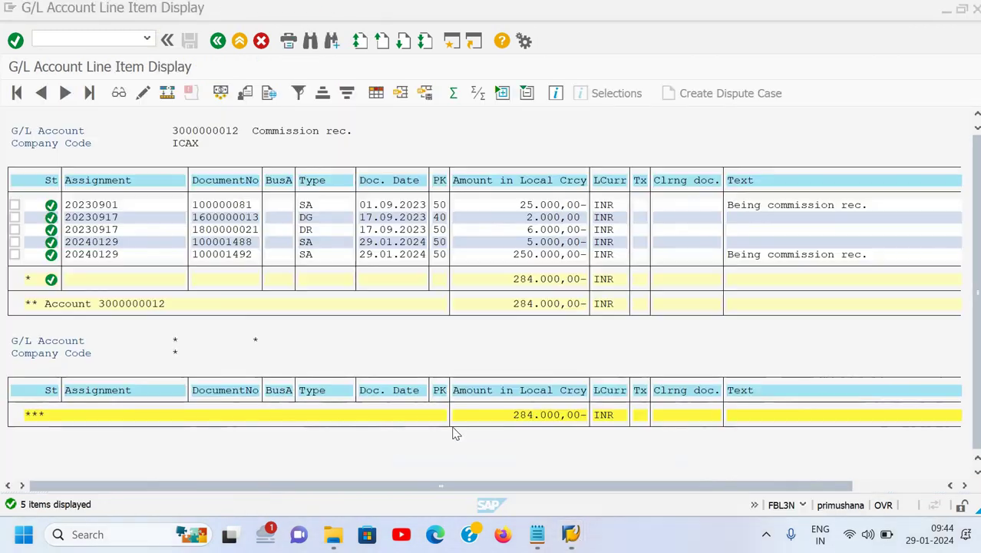
pyautogui.moveTo(572, 536)
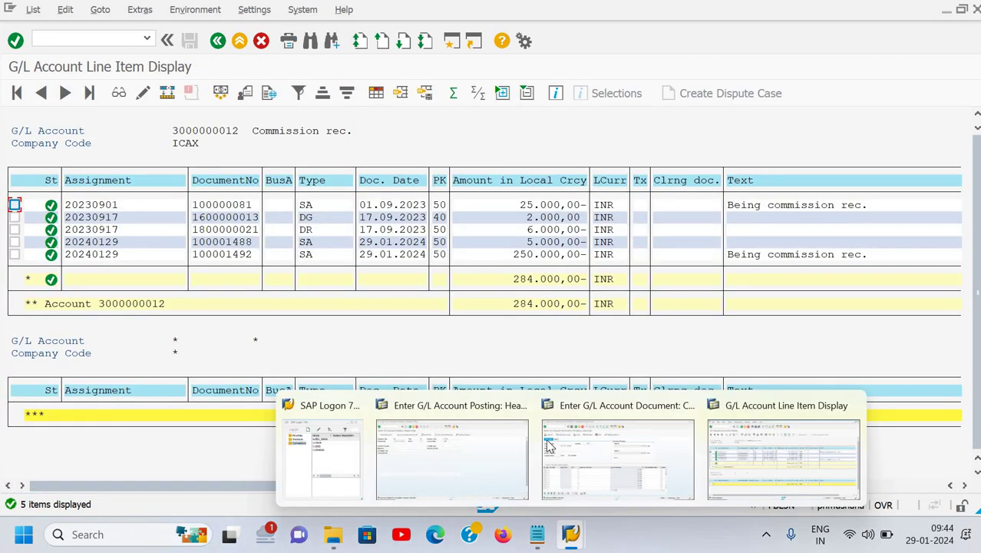
pyautogui.click(462, 448)
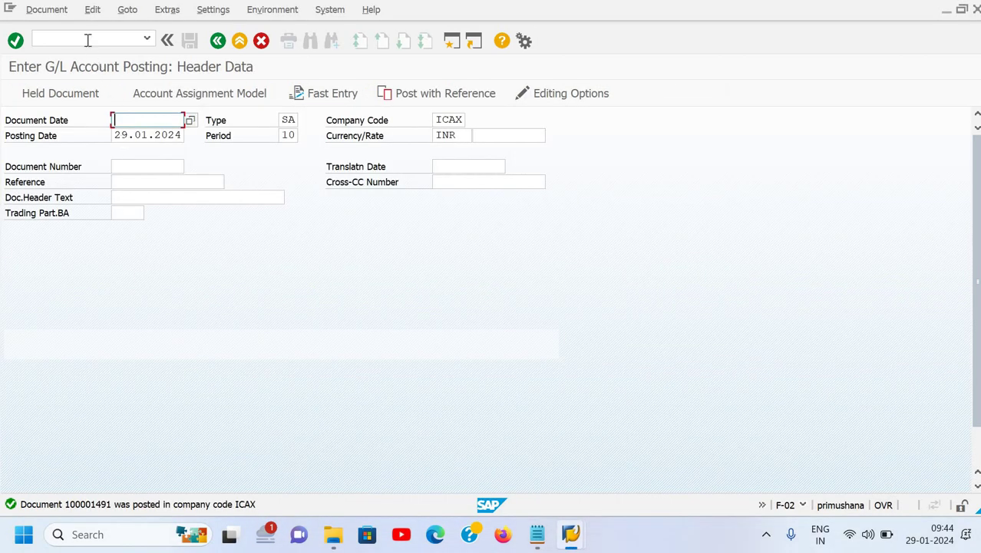
pyautogui.click(87, 40)
pyautogui.write('/')
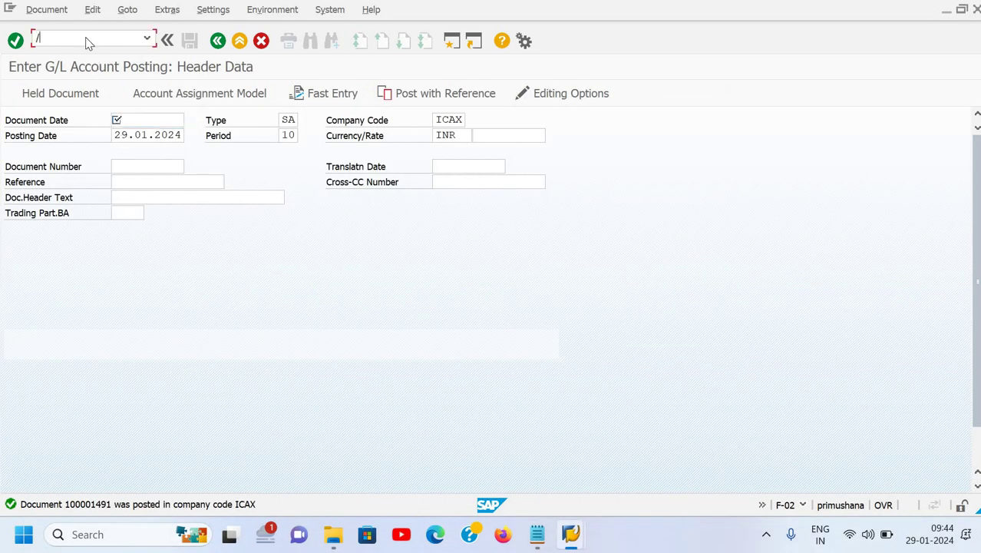
pyautogui.write('n')
pyautogui.press('Return')
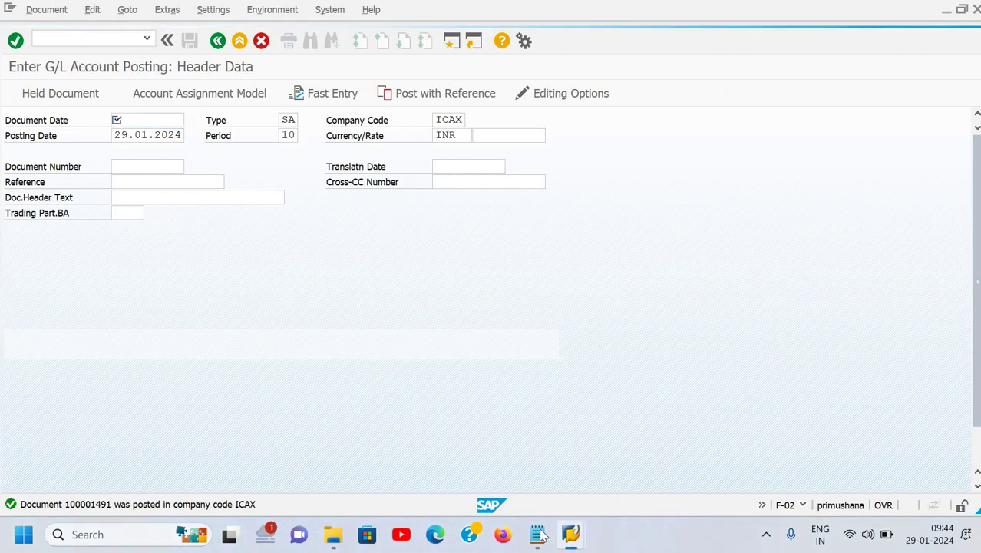
pyautogui.moveTo(539, 535)
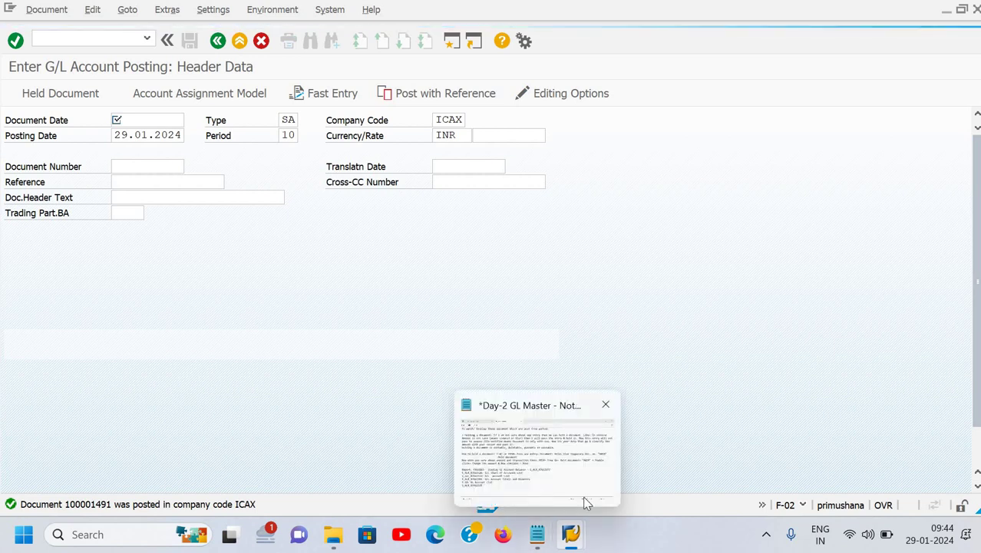
pyautogui.moveTo(570, 535)
pyautogui.click(587, 477)
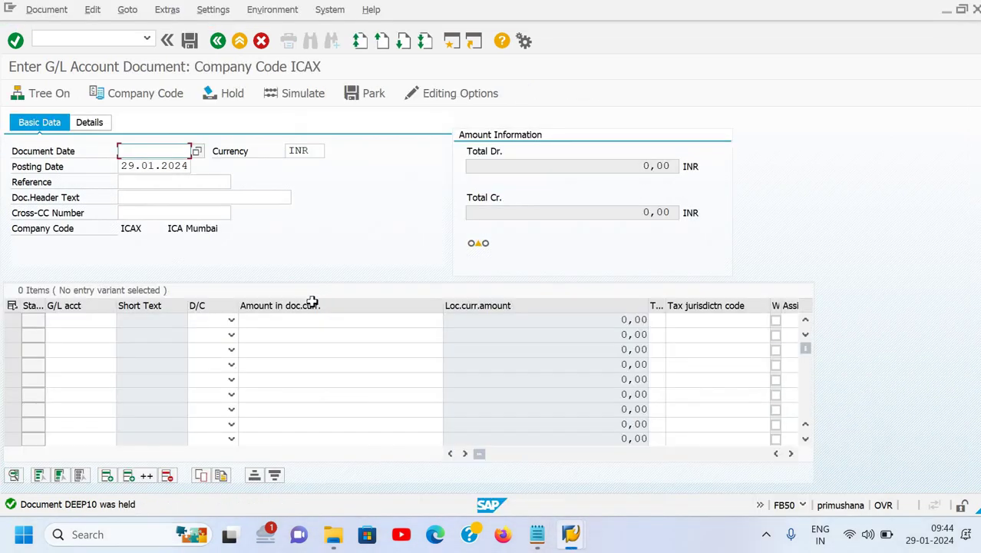
# Leave the Enter G/L Account Document transaction and start FB50 again from SAP Easy Access
pyautogui.click(85, 41)
pyautogui.write('/n')
pyautogui.press('Return')
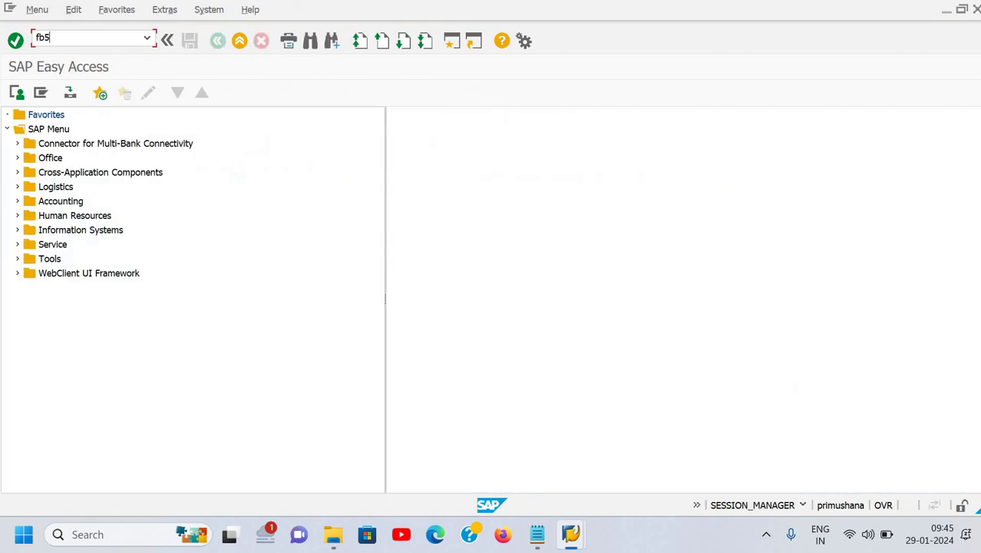
pyautogui.write('fb50')
pyautogui.press('Return')
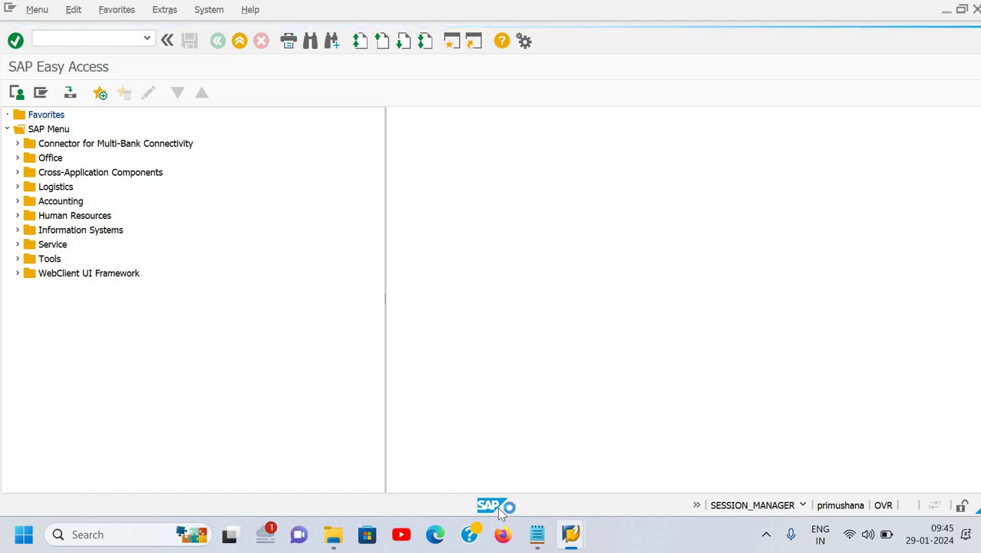
pyautogui.click(583, 543)
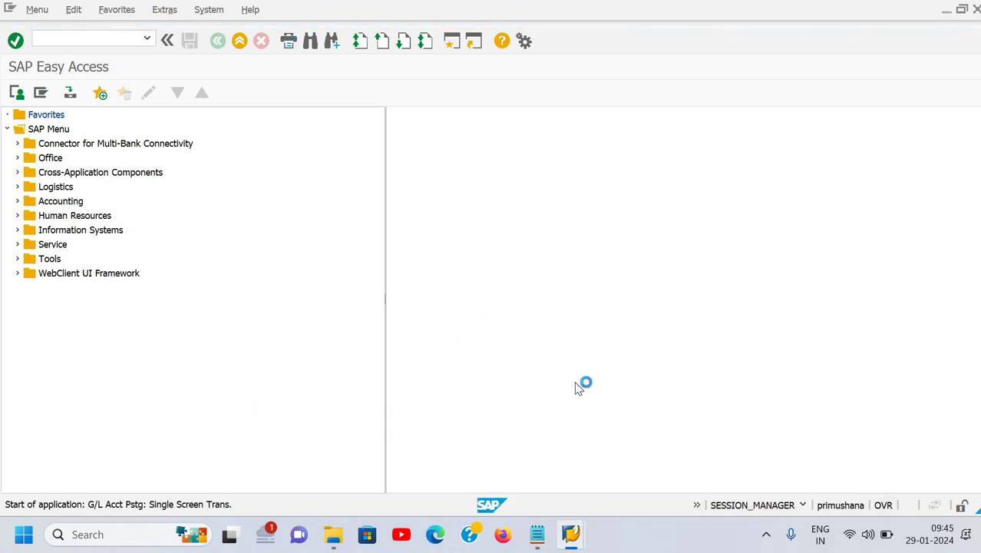
pyautogui.click(850, 535)
pyautogui.click(343, 261)
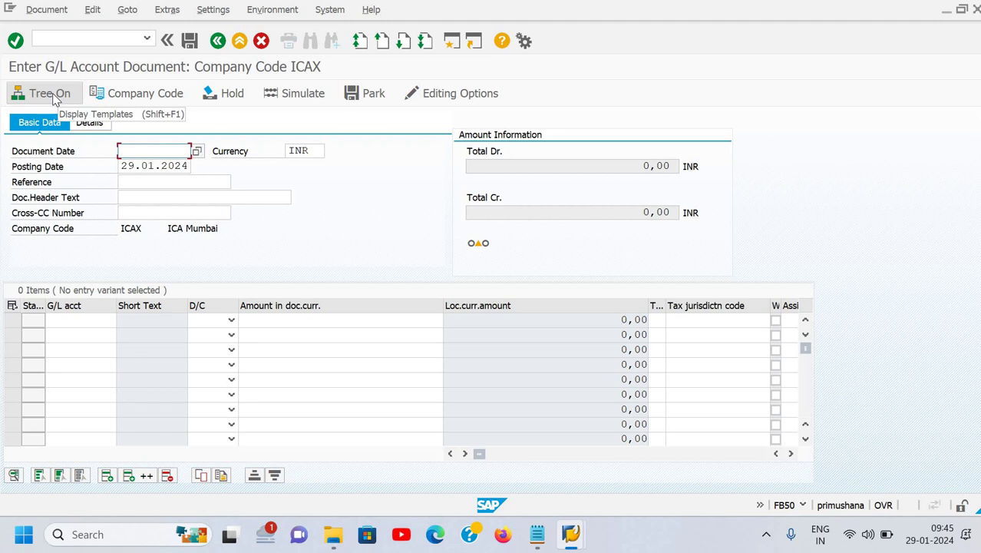
# Load the held document DEEP10 from the held documents tree and hide the tree again
pyautogui.click(47, 10)
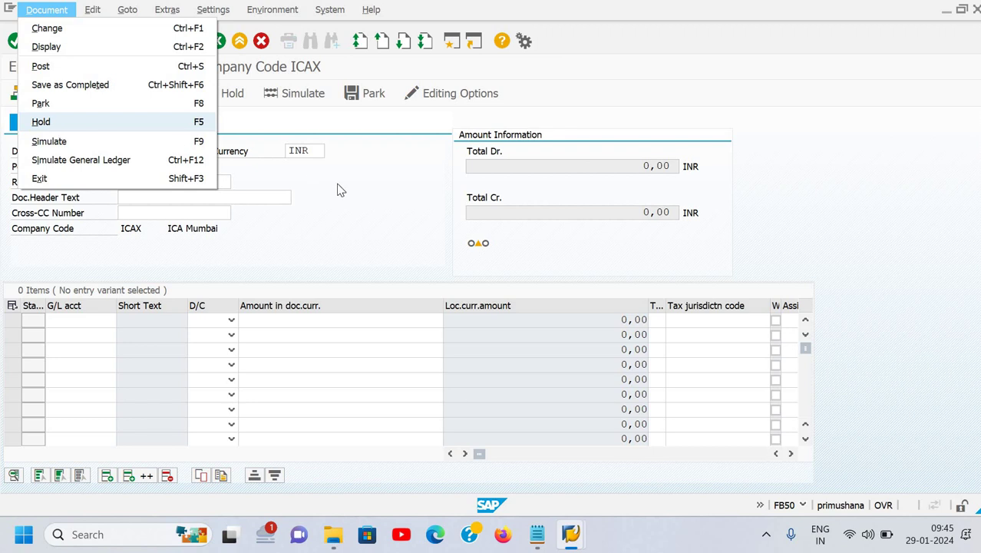
pyautogui.press('Escape')
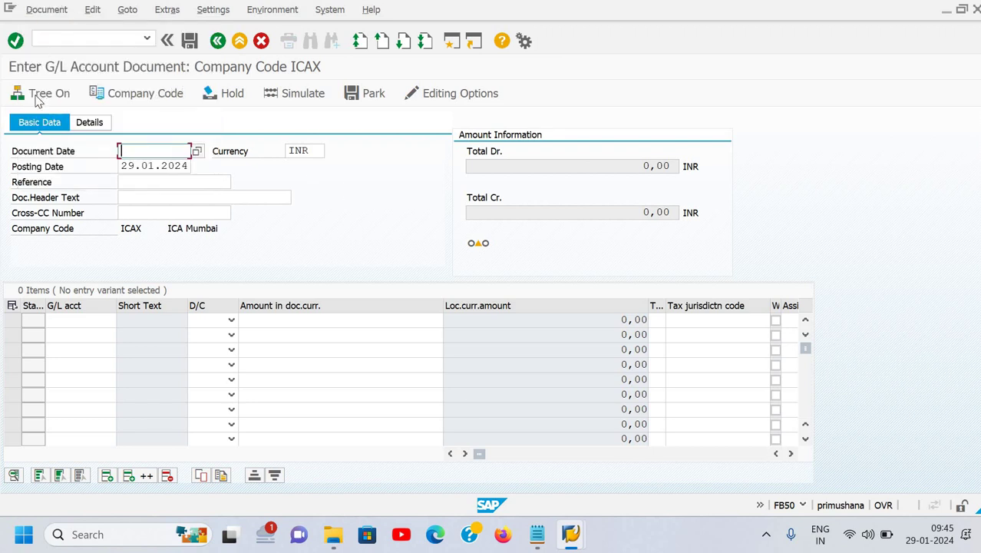
pyautogui.click(42, 95)
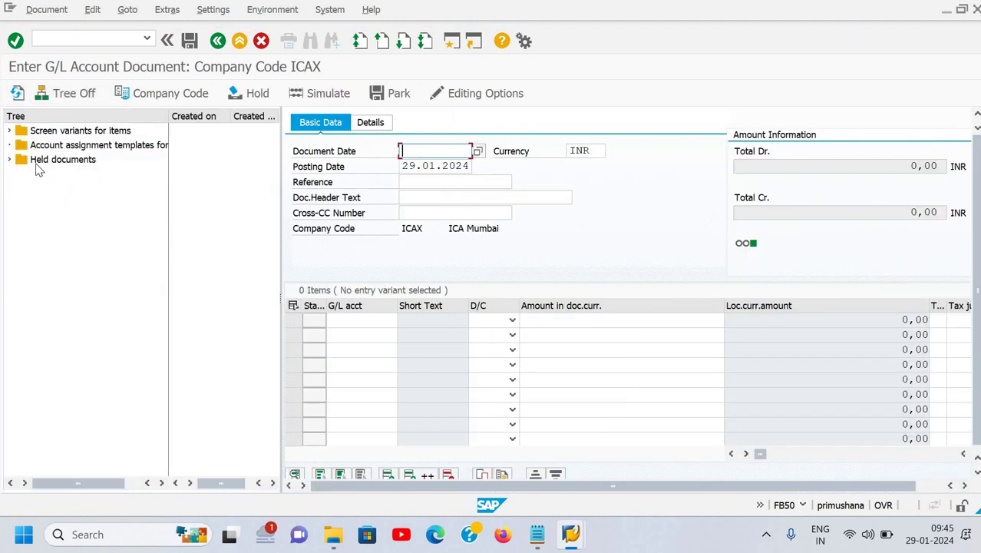
pyautogui.click(9, 159)
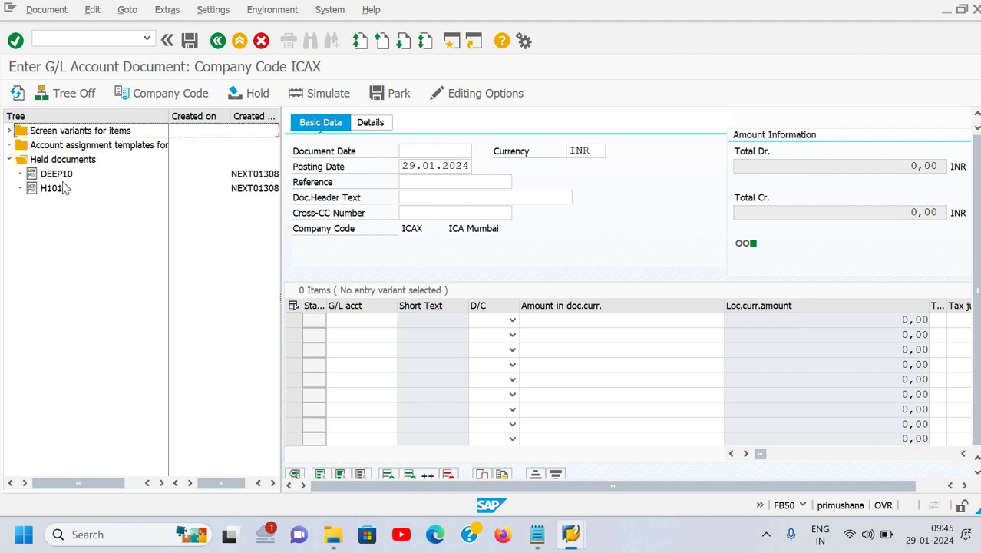
pyautogui.click(75, 177)
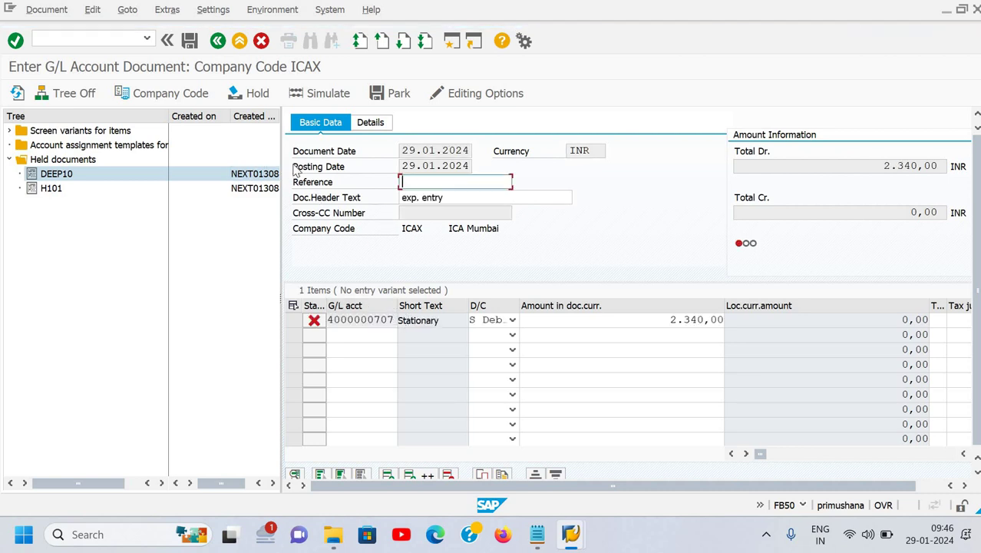
pyautogui.click(64, 95)
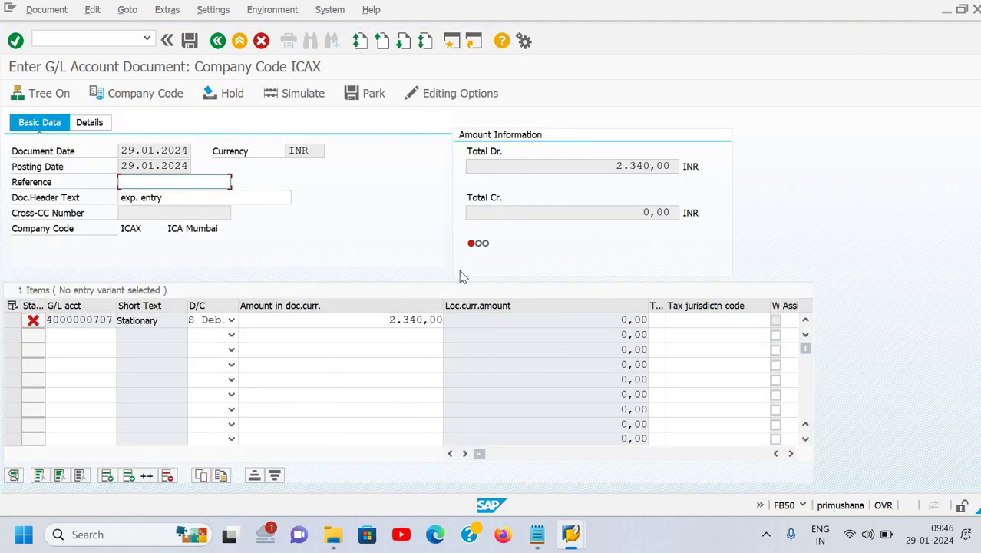
# Set the Stationary line's amount to 2350 and accept the line without a tax code
pyautogui.doubleClick(385, 317)
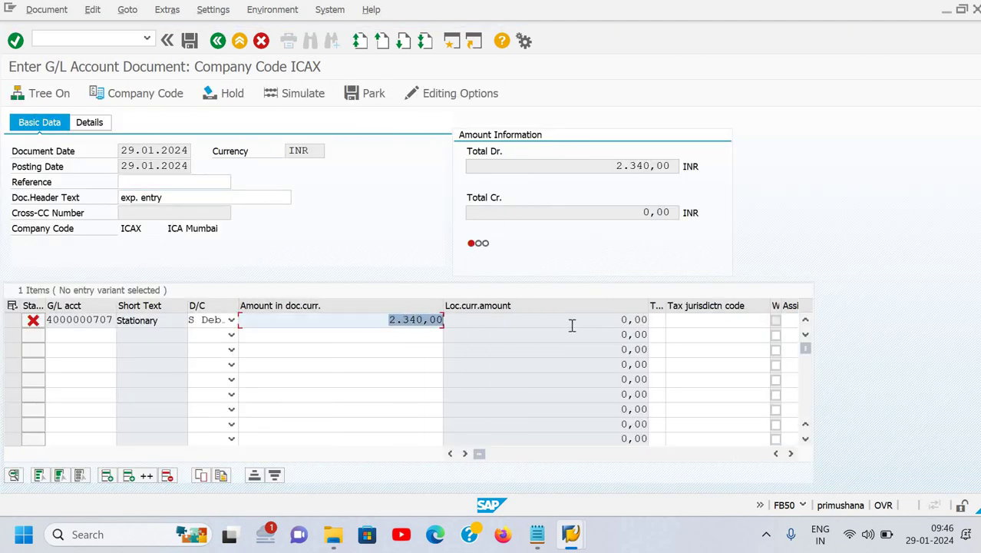
pyautogui.write('235')
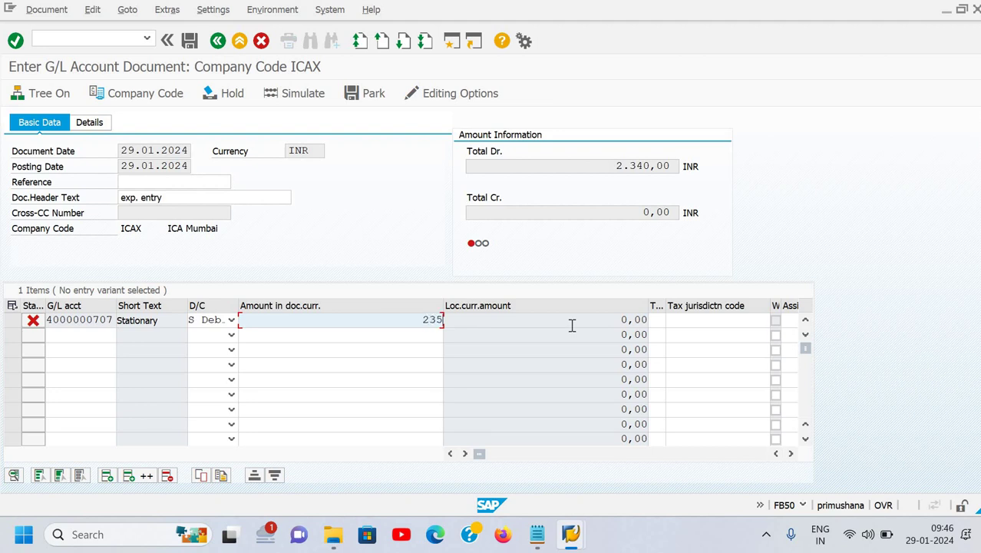
pyautogui.write('0')
pyautogui.press('Return')
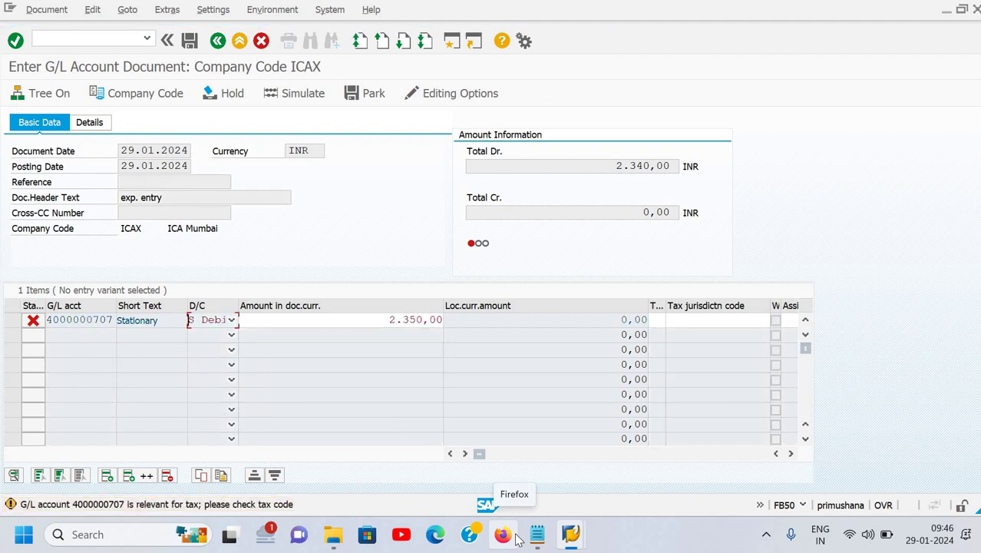
pyautogui.click(513, 537)
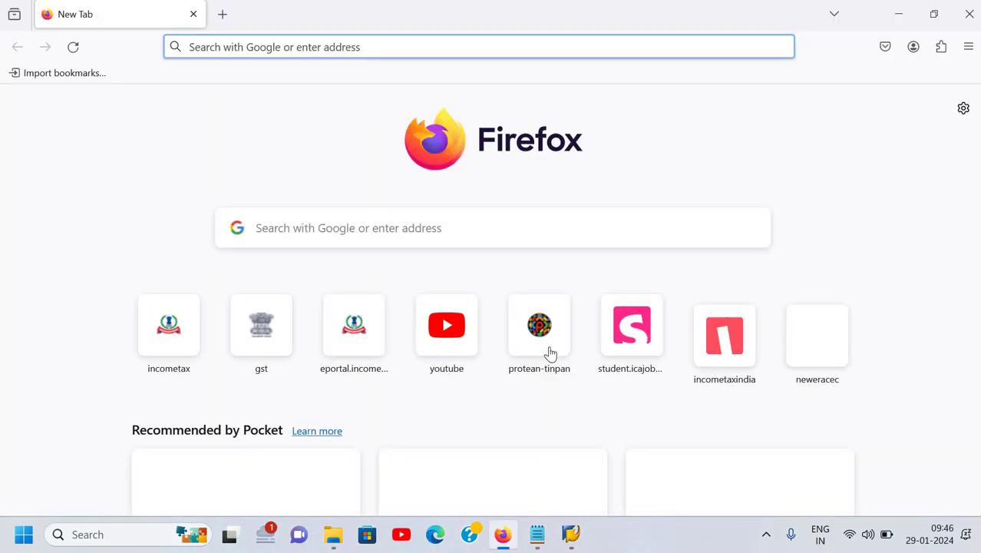
pyautogui.hotkey('alt', 'Tab')
pyautogui.press('Tab')
pyautogui.press('Tab')
pyautogui.press('Tab')
pyautogui.press('Tab')
pyautogui.press('Tab')
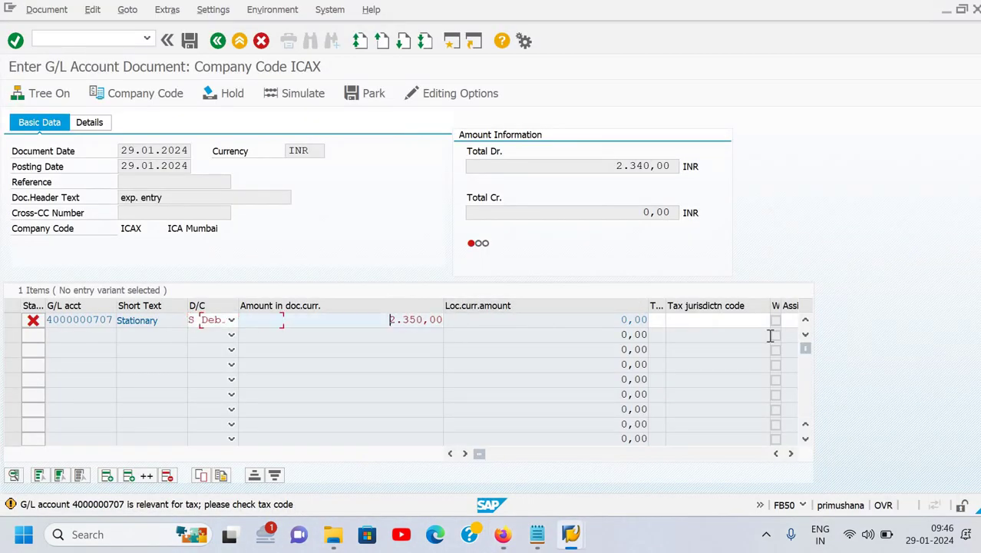
pyautogui.press('Tab')
pyautogui.press('Tab')
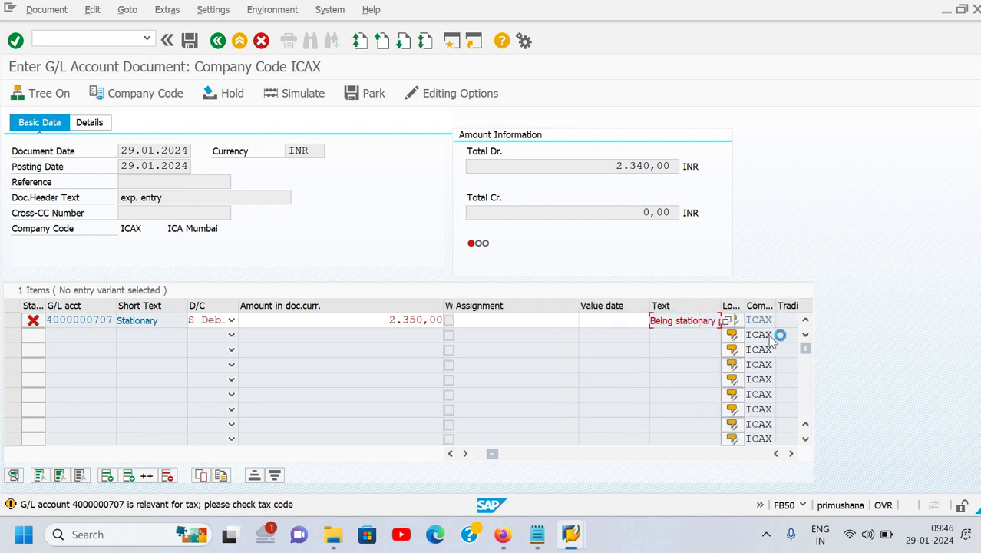
pyautogui.press('Return')
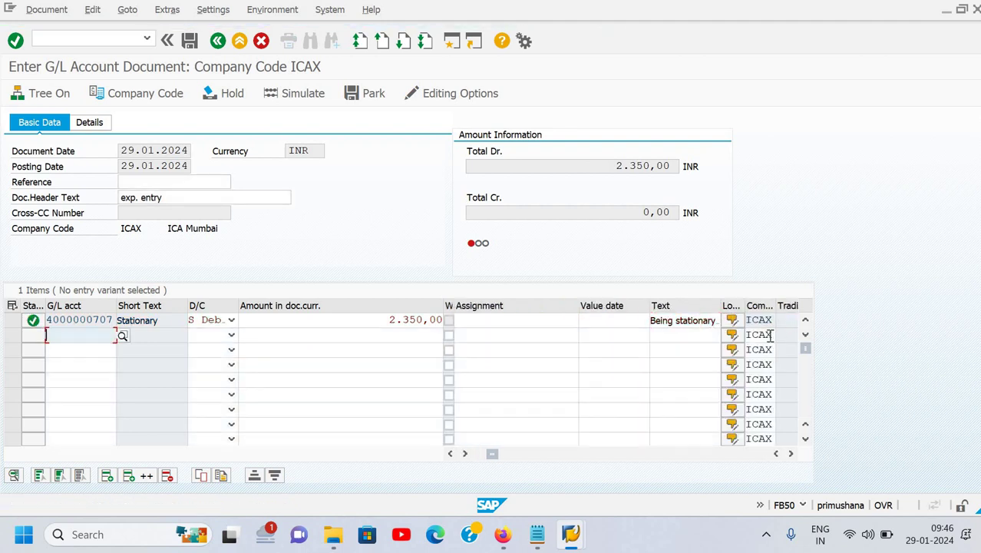
# Look up the G/L accounts with keyword DEEP and add the Cash in Hand account directly below SBI Bank A/c as the second line
pyautogui.press('F4')
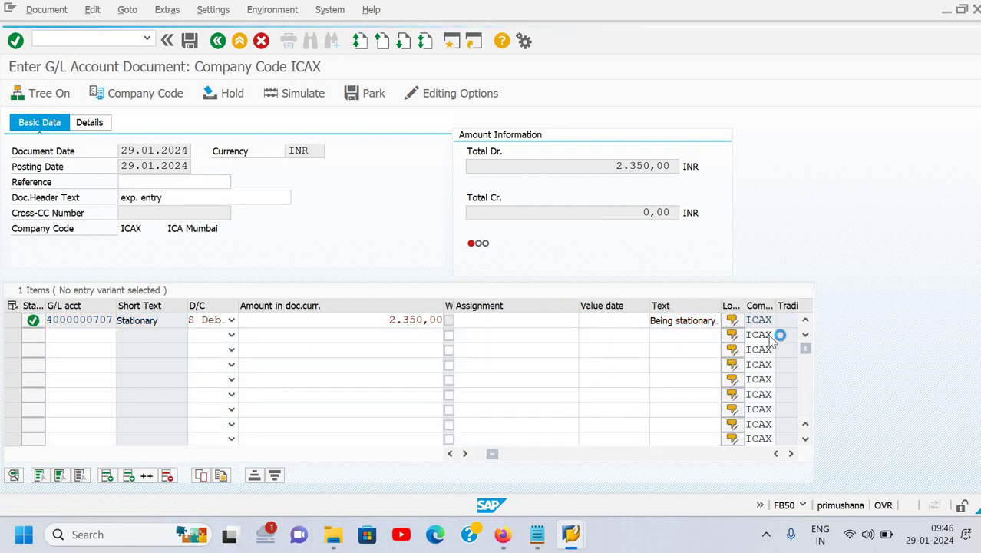
pyautogui.write('DEEP')
pyautogui.press('Return')
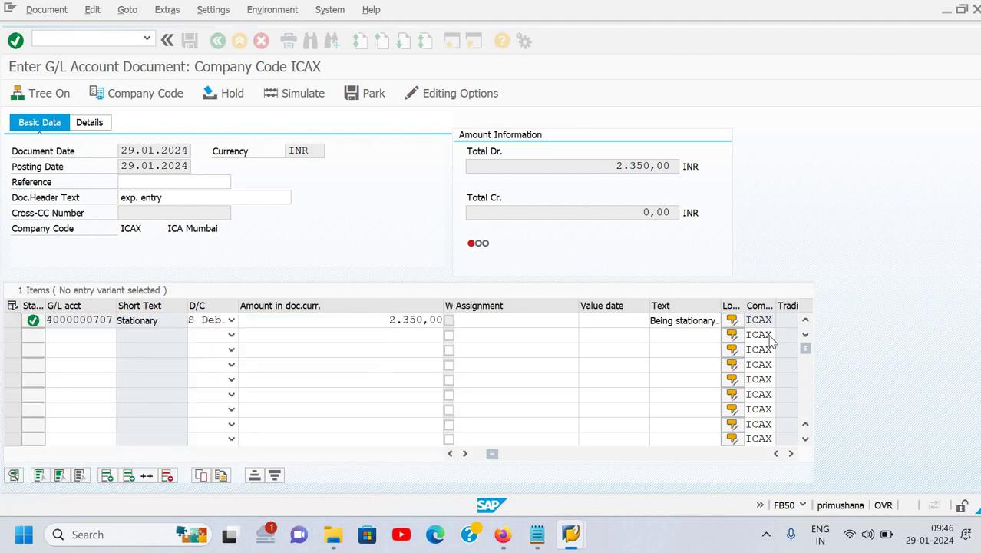
pyautogui.press('Down')
pyautogui.press('Down')
pyautogui.press('Down')
pyautogui.press('Down')
pyautogui.press('Down')
pyautogui.press('Down')
pyautogui.press('Down')
pyautogui.press('Down')
pyautogui.press('Down')
pyautogui.press('Down')
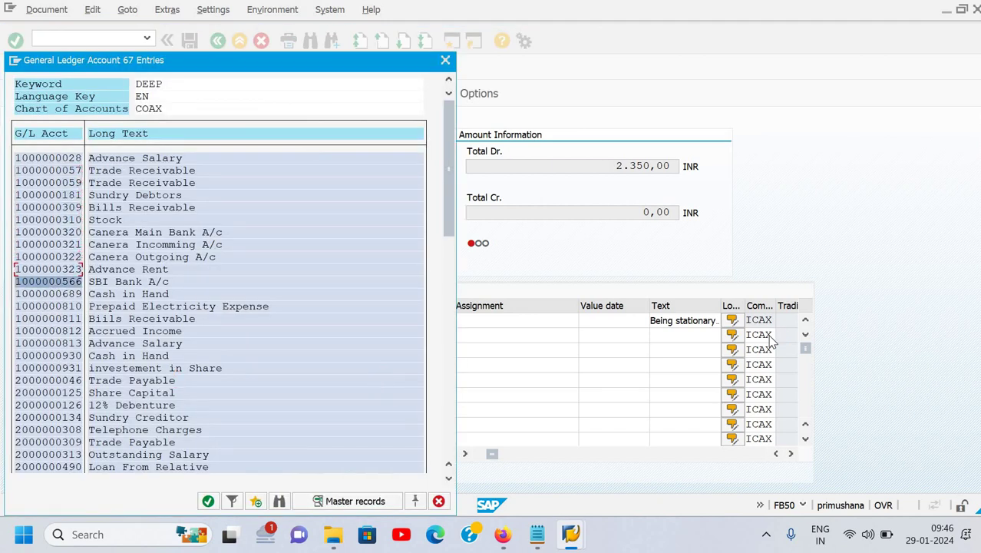
pyautogui.press('Return')
pyautogui.press('Tab')
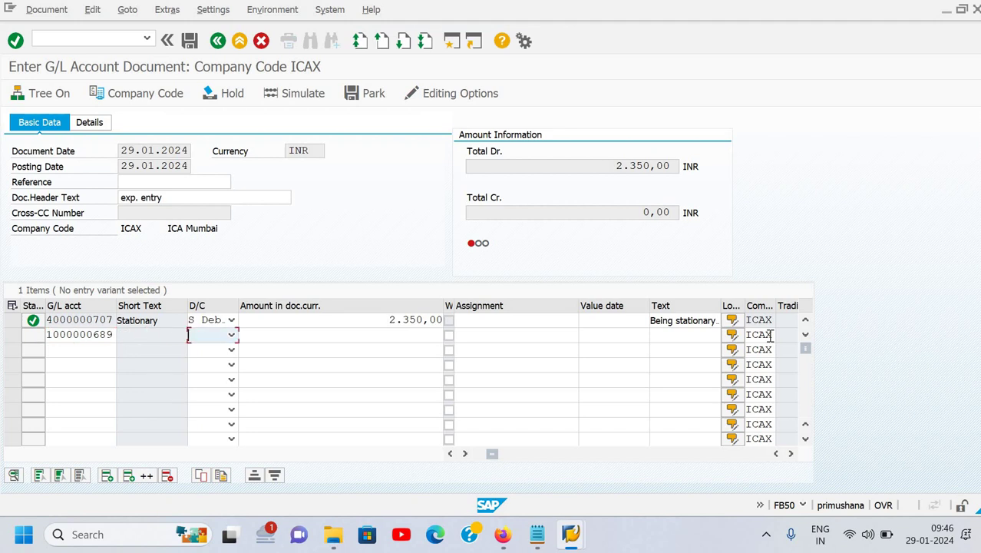
# Make the Cash in Hand line a credit with * as the amount and + as the text, and accept the entries
pyautogui.write('H')
pyautogui.press('Tab')
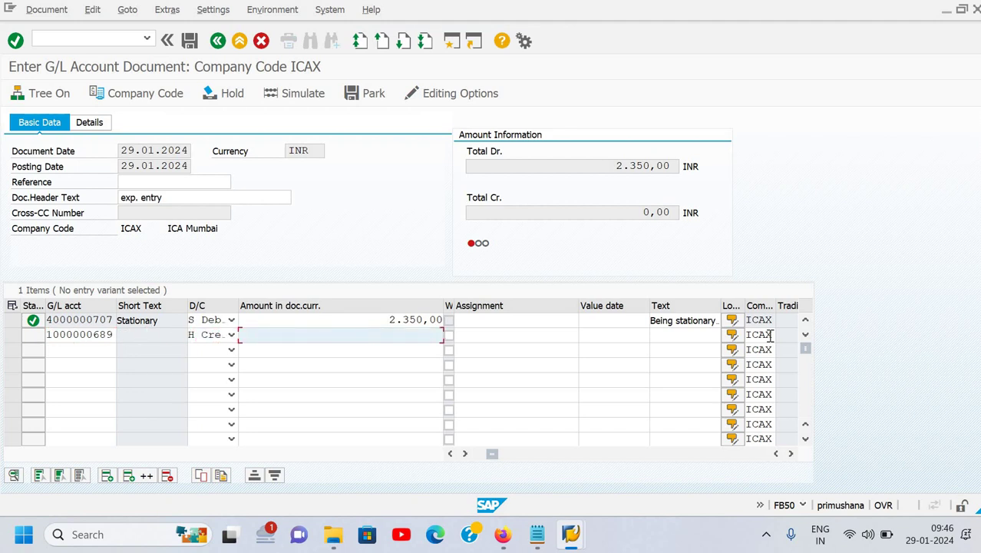
pyautogui.write('*')
pyautogui.press('Tab')
pyautogui.press('Tab')
pyautogui.press('Tab')
pyautogui.press('Tab')
pyautogui.press('Tab')
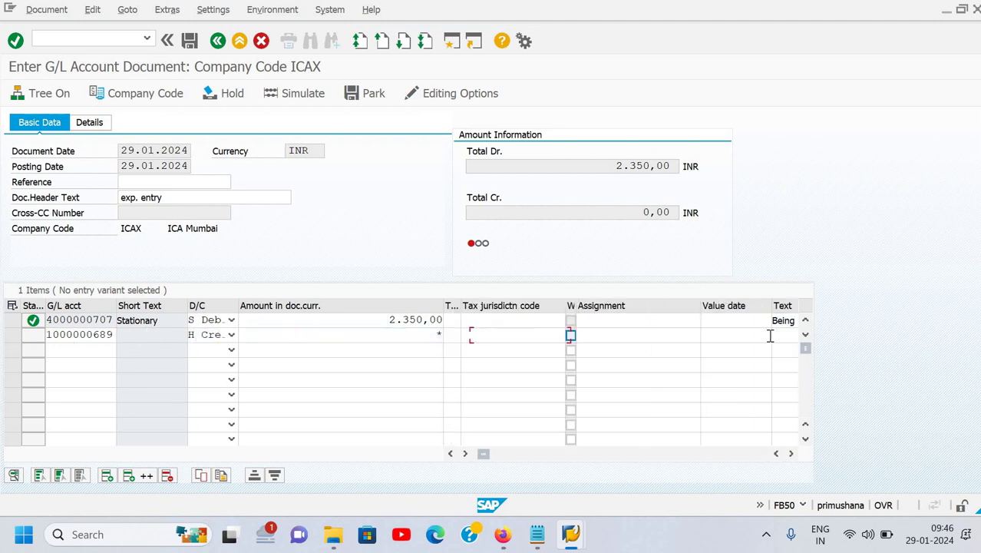
pyautogui.write('+')
pyautogui.press('Return')
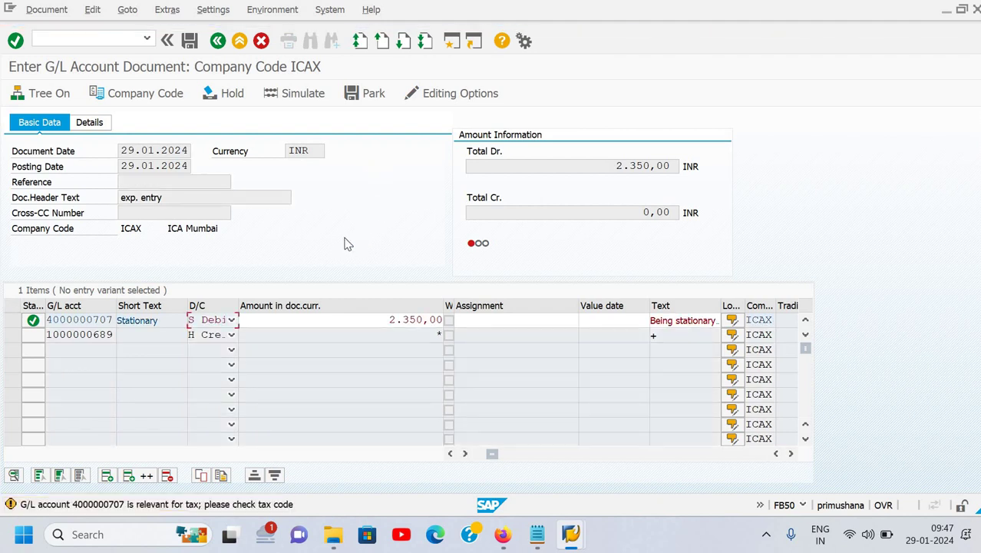
pyautogui.press('Return')
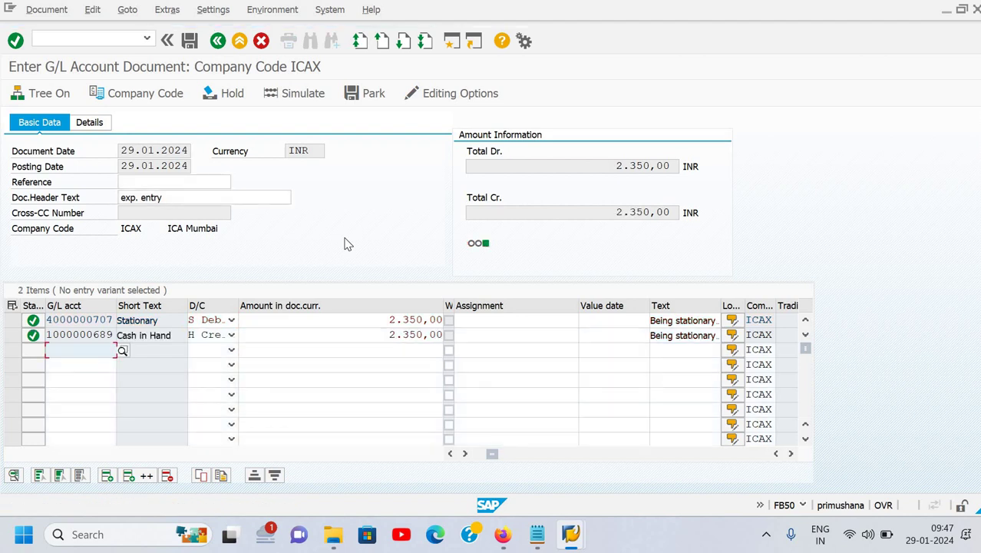
# Post the completed stationery expense document, accepting it without a tax code
pyautogui.press('Return')
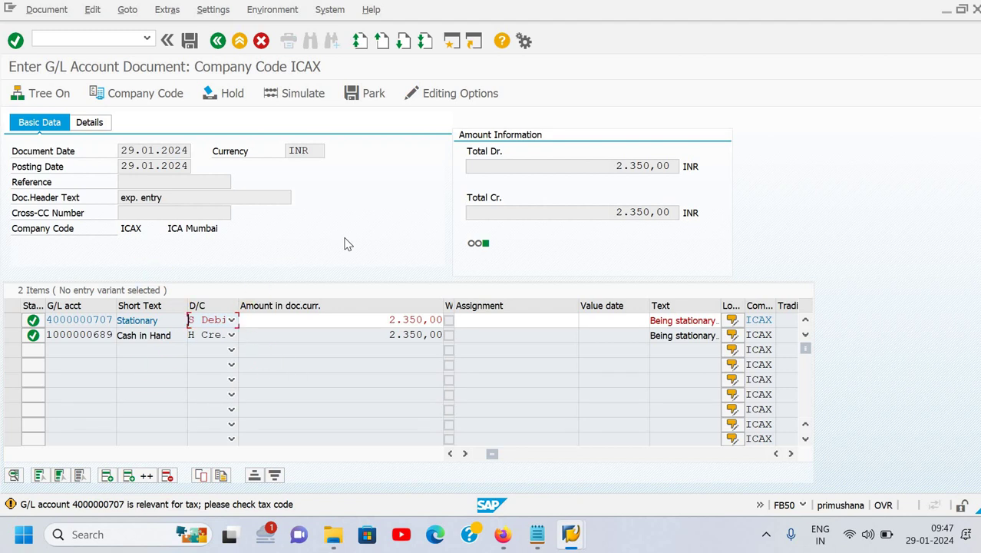
pyautogui.press('Return')
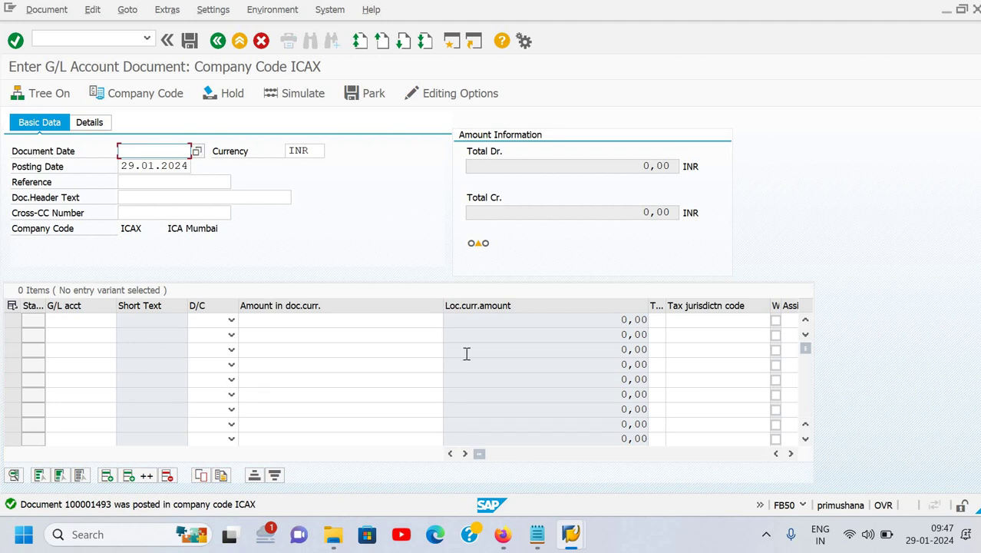
# Start another transaction from the Enter G/L Account Document screen
pyautogui.click(60, 39)
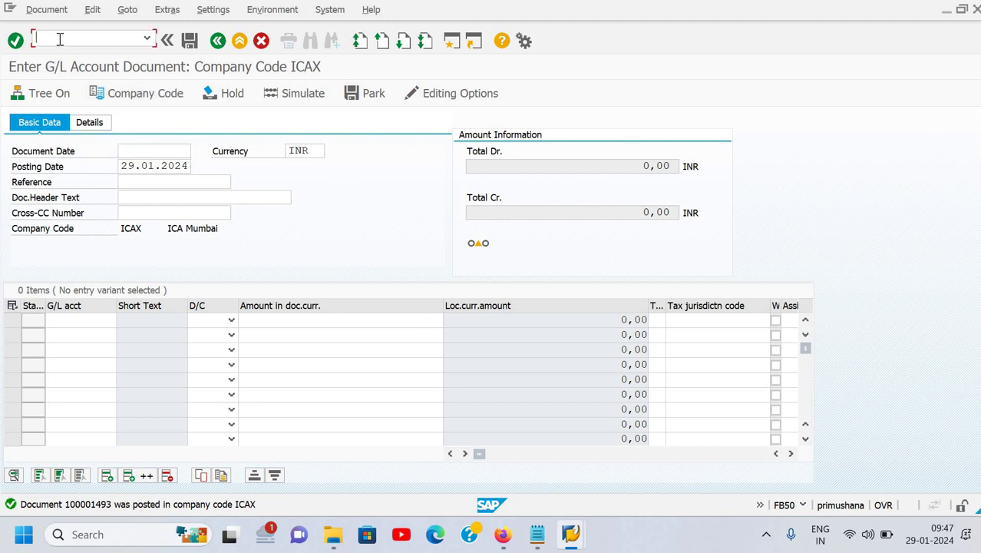